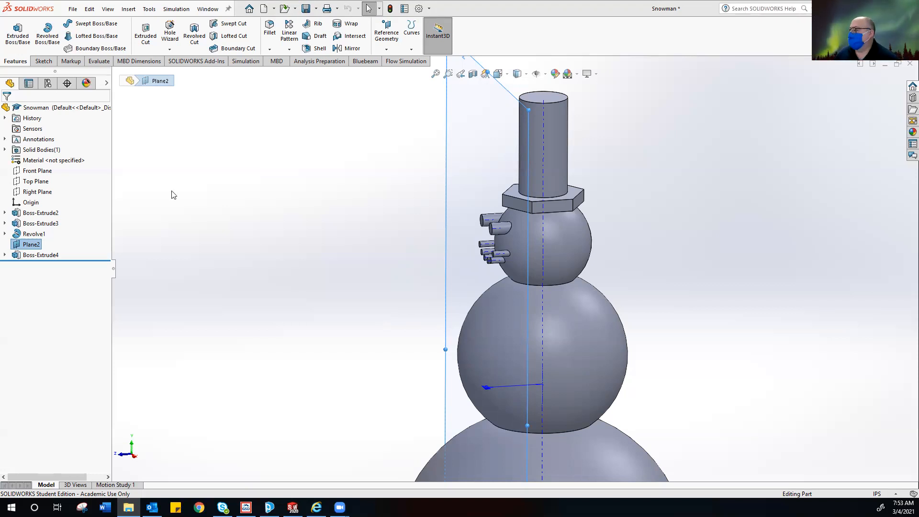
{"action": "middle_click_drag", "start_coordinate": [308, 212], "coordinate": [436, 214]}
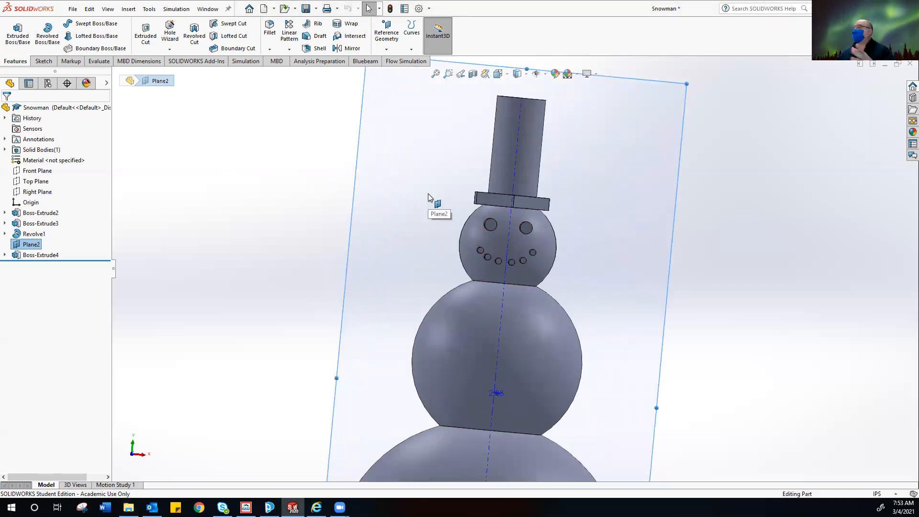
{"action": "middle_click_drag", "start_coordinate": [420, 190], "coordinate": [321, 192]}
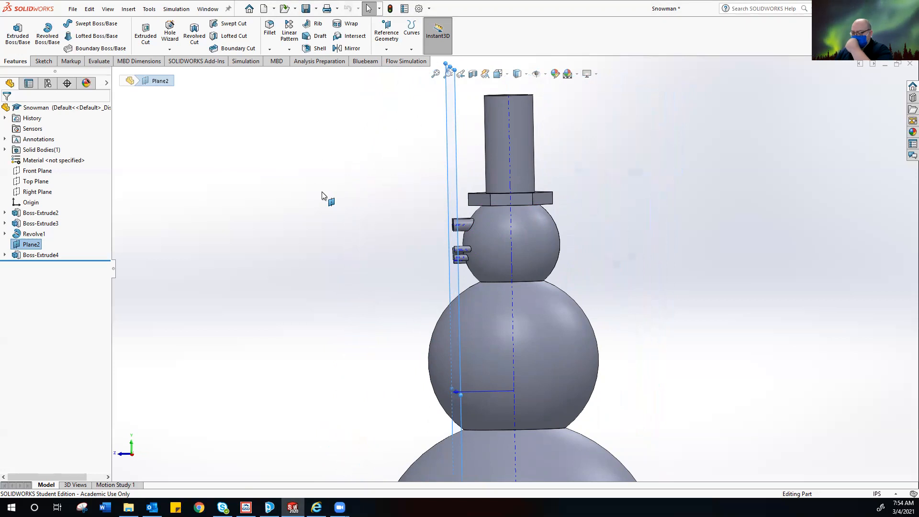
{"action": "middle_click_drag", "start_coordinate": [377, 212], "coordinate": [425, 221]}
{"action": "scroll", "coordinate": [296, 237], "scroll_direction": "up", "scroll_amount": 4}
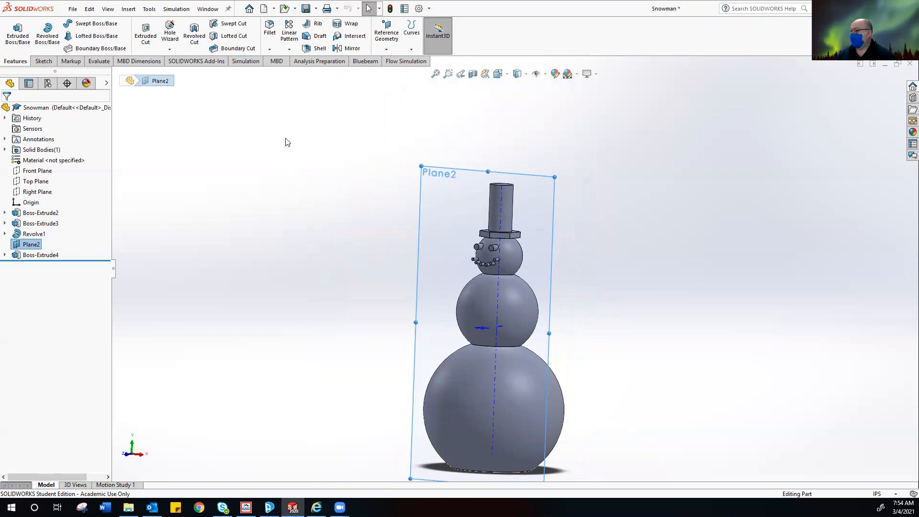
{"action": "middle_click_drag", "start_coordinate": [410, 207], "coordinate": [425, 207]}
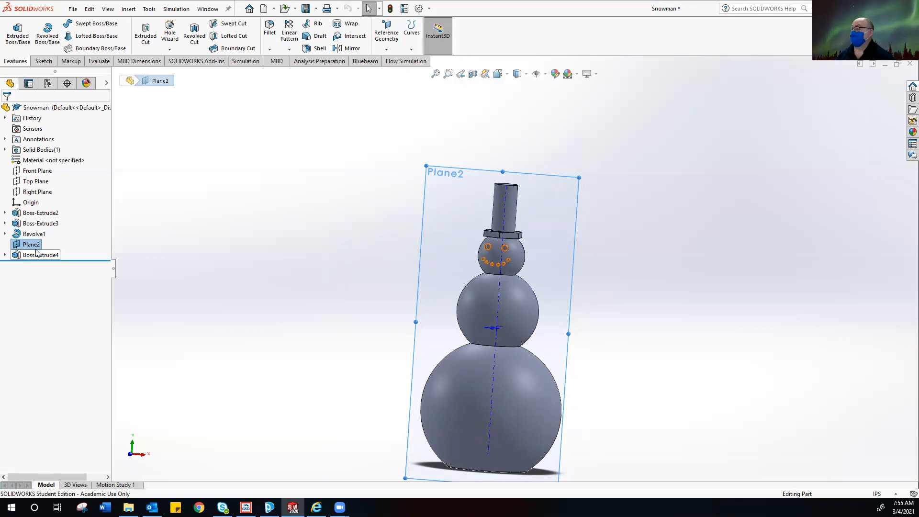
Step: Clear the Plane2 selection and show the Right Plane in the snowman model
{"action": "left_click", "coordinate": [173, 178]}
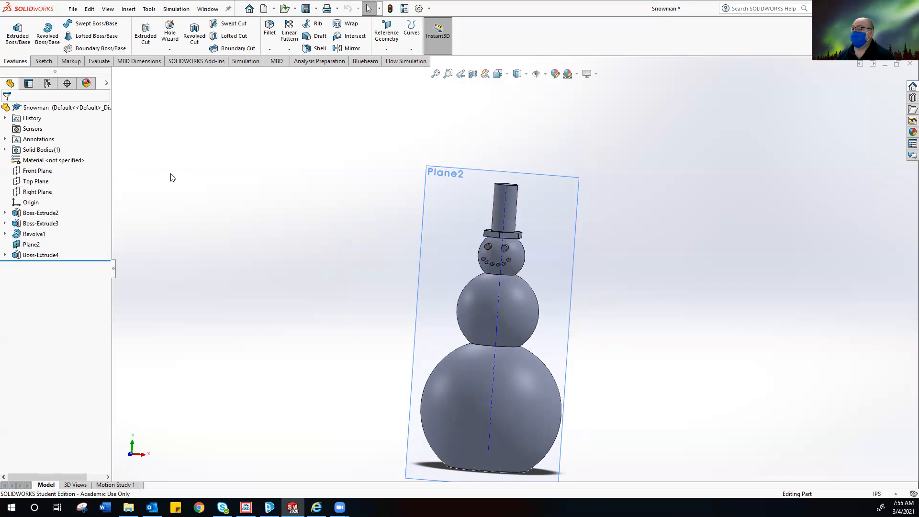
{"action": "right_click", "coordinate": [39, 194]}
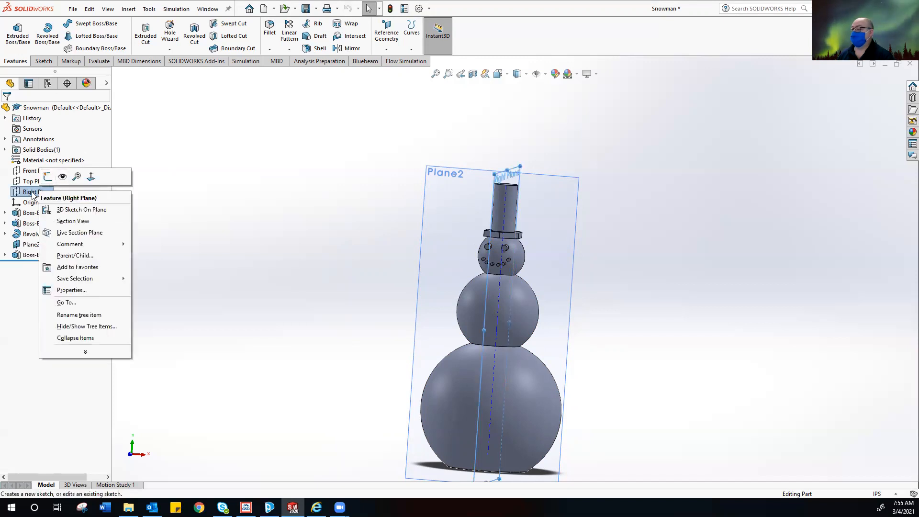
{"action": "left_click", "coordinate": [62, 178]}
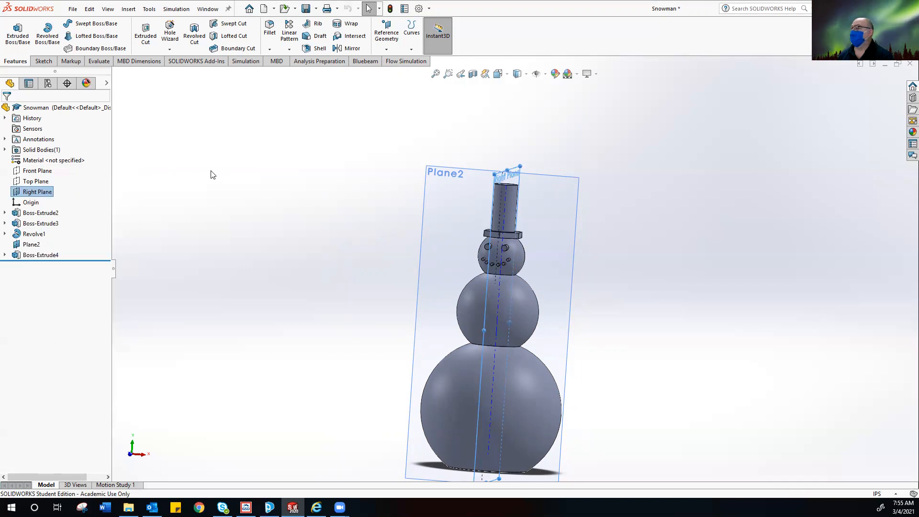
{"action": "middle_click_drag", "start_coordinate": [236, 190], "coordinate": [246, 201]}
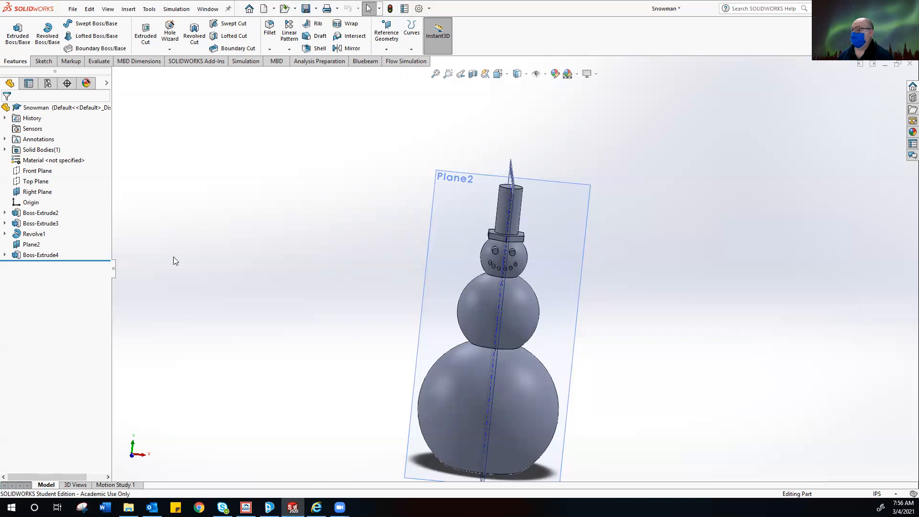
{"action": "middle_click_drag", "start_coordinate": [354, 233], "coordinate": [359, 258]}
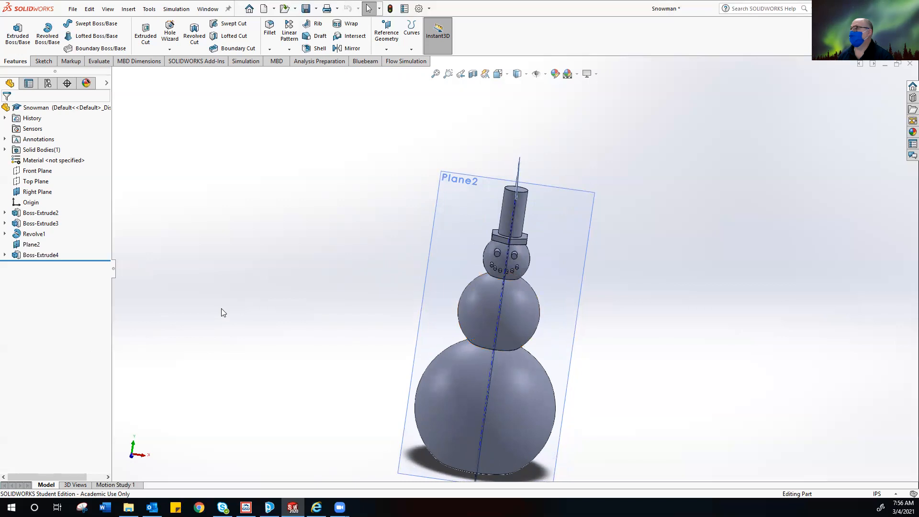
{"action": "middle_click_drag", "start_coordinate": [340, 302], "coordinate": [241, 251]}
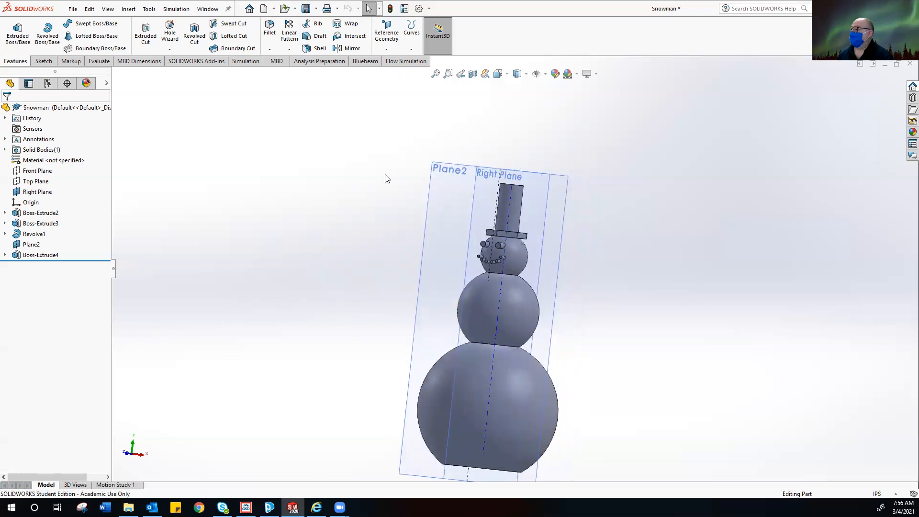
Step: Orient the model to the standard Right view and open a new sketch on the Right Plane
{"action": "left_click", "coordinate": [498, 74]}
{"action": "left_click", "coordinate": [525, 113]}
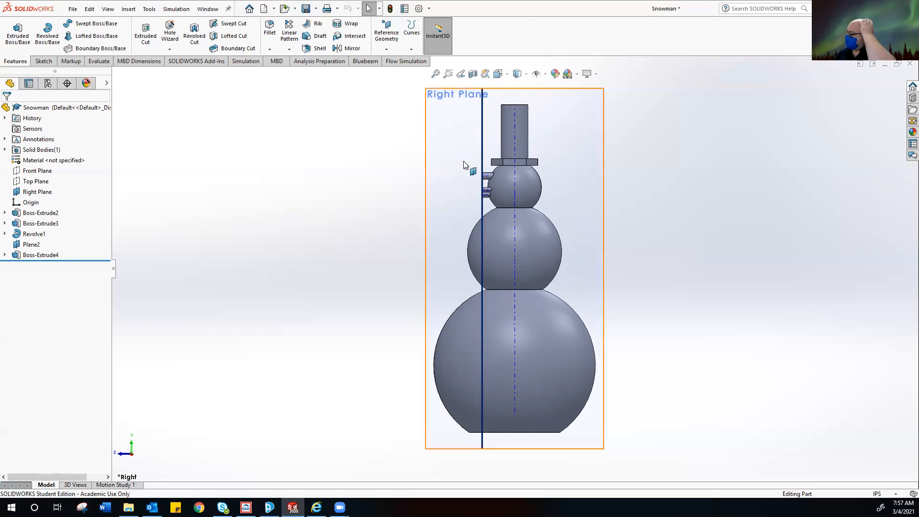
{"action": "left_click", "coordinate": [43, 61]}
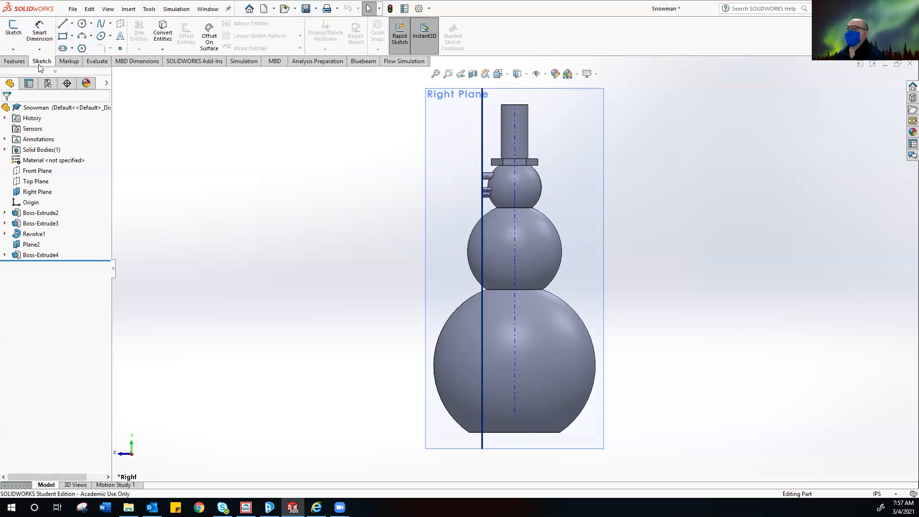
{"action": "left_click", "coordinate": [14, 27]}
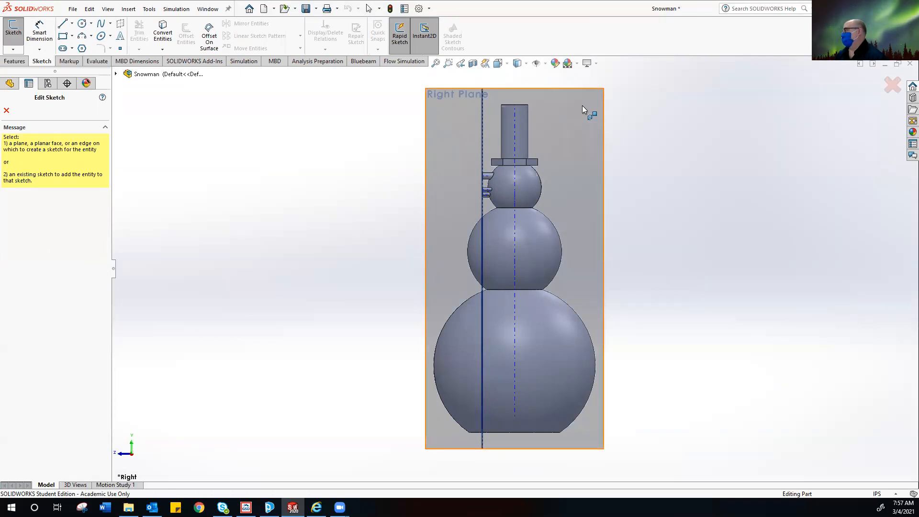
{"action": "left_click", "coordinate": [582, 106]}
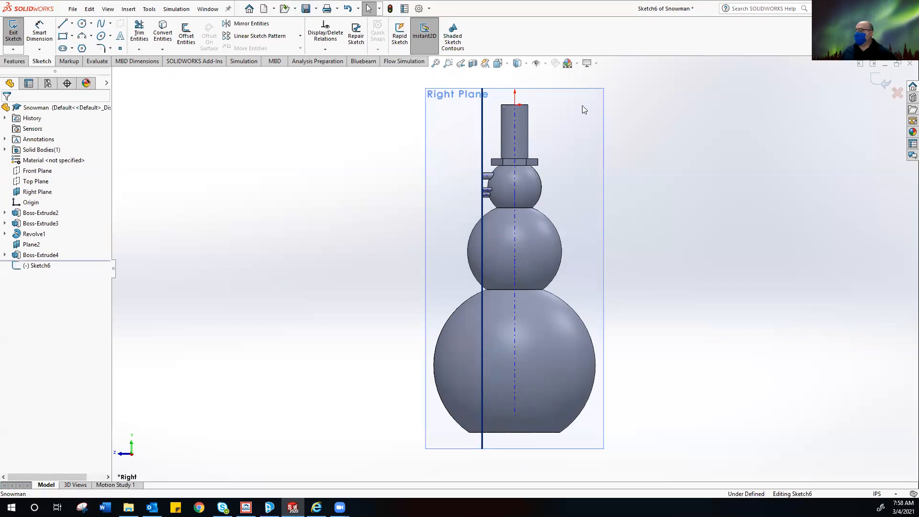
{"action": "scroll", "coordinate": [521, 180], "scroll_direction": "up", "scroll_amount": 3}
{"action": "scroll", "coordinate": [493, 253], "scroll_direction": "down", "scroll_amount": 5}
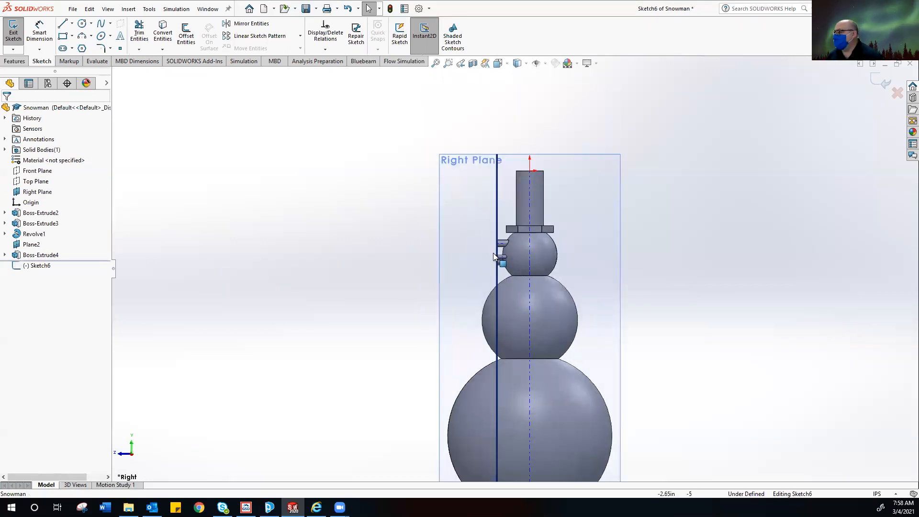
{"action": "scroll", "coordinate": [494, 257], "scroll_direction": "down", "scroll_amount": 5}
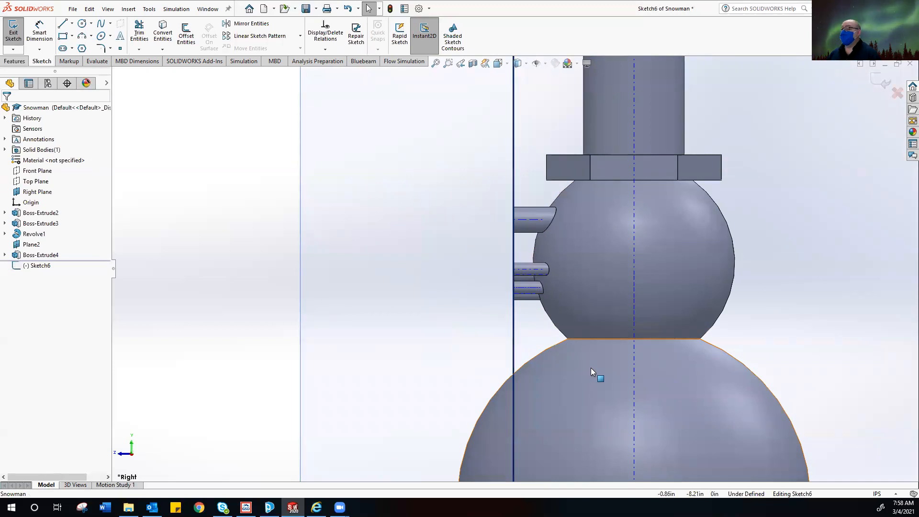
{"action": "left_click", "coordinate": [82, 25]}
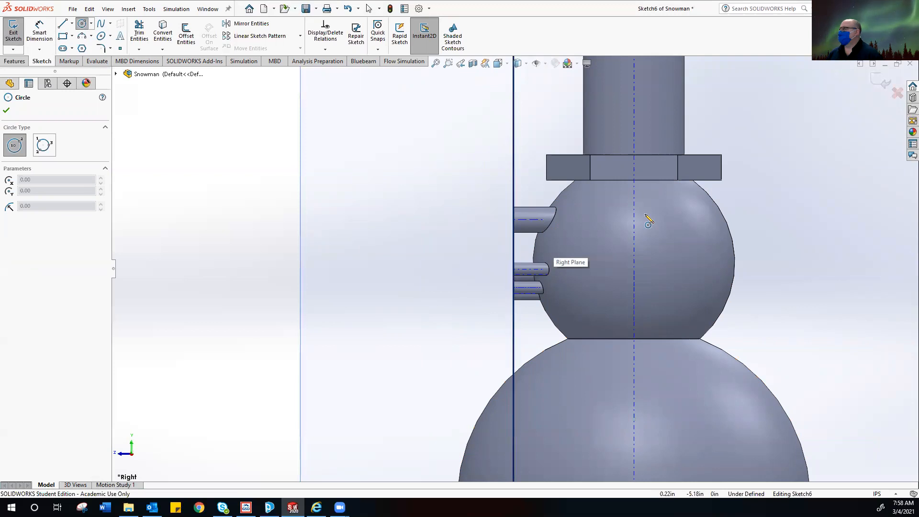
{"action": "scroll", "coordinate": [648, 221], "scroll_direction": "up", "scroll_amount": 8}
{"action": "scroll", "coordinate": [539, 127], "scroll_direction": "down", "scroll_amount": 4}
{"action": "scroll", "coordinate": [519, 185], "scroll_direction": "up", "scroll_amount": 3}
{"action": "scroll", "coordinate": [535, 356], "scroll_direction": "down", "scroll_amount": 3}
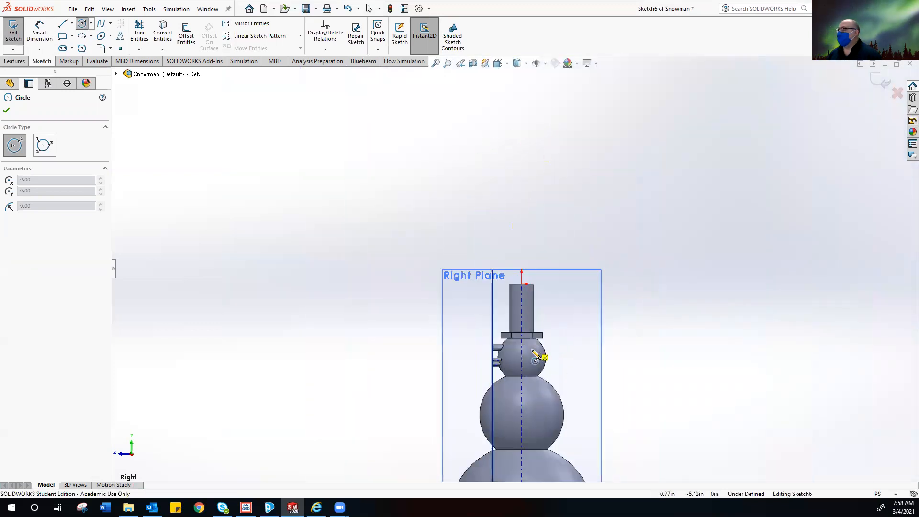
{"action": "right_click", "coordinate": [497, 150]}
{"action": "left_click", "coordinate": [508, 152]}
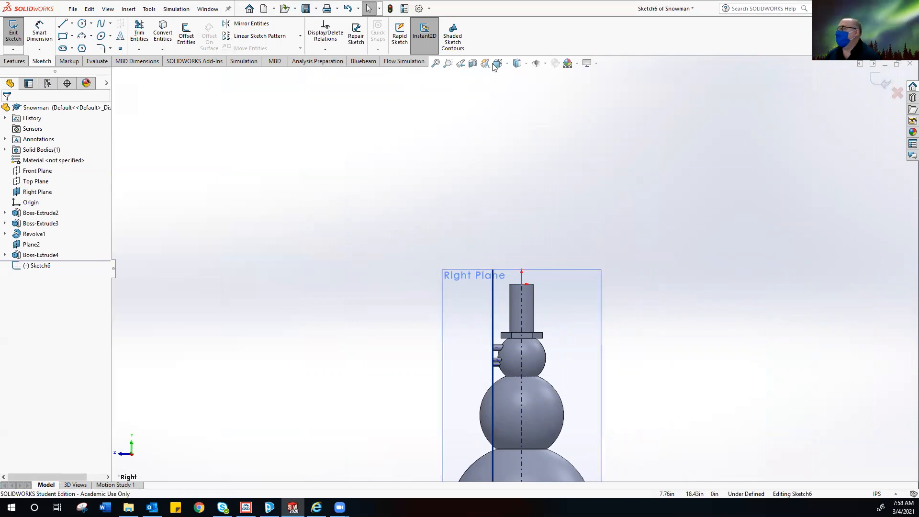
Step: Toggle the visibility of the model's temporary axes, leaving them displayed
{"action": "left_click", "coordinate": [545, 64]}
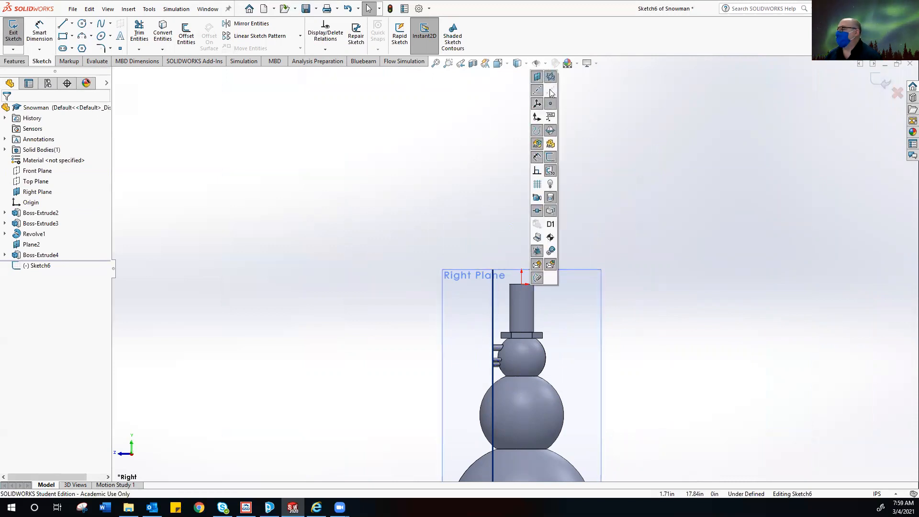
{"action": "left_click", "coordinate": [545, 64]}
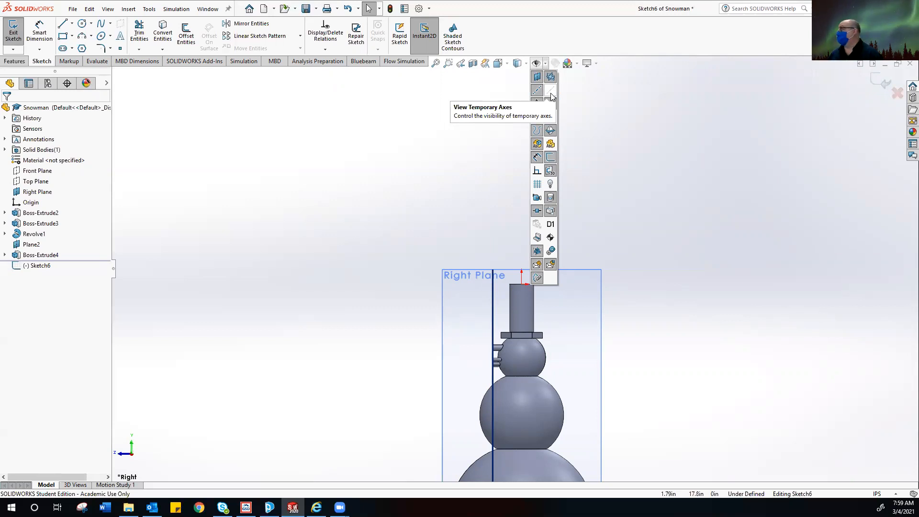
{"action": "left_click", "coordinate": [551, 96]}
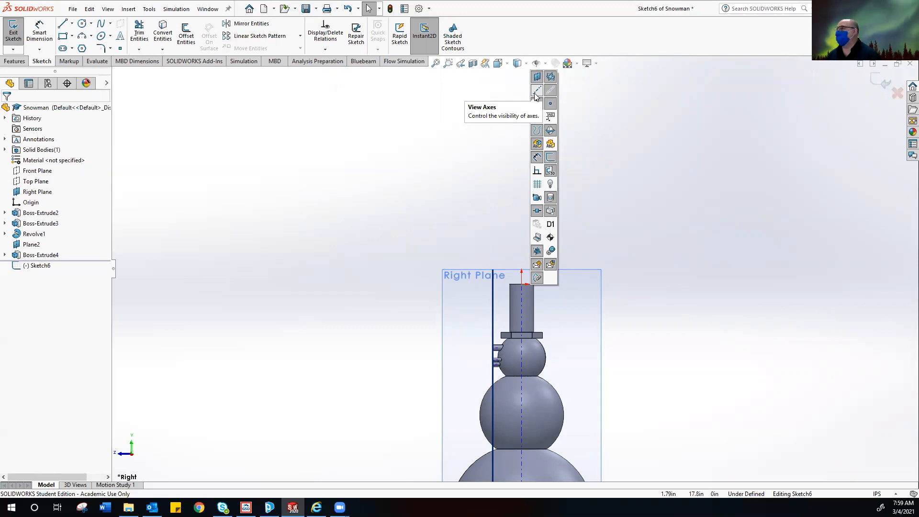
{"action": "left_click", "coordinate": [551, 90]}
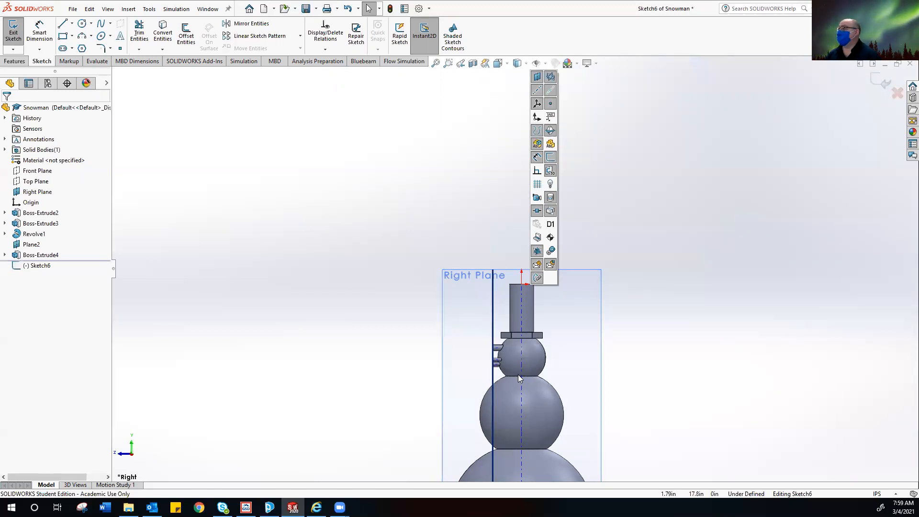
{"action": "left_click", "coordinate": [391, 227]}
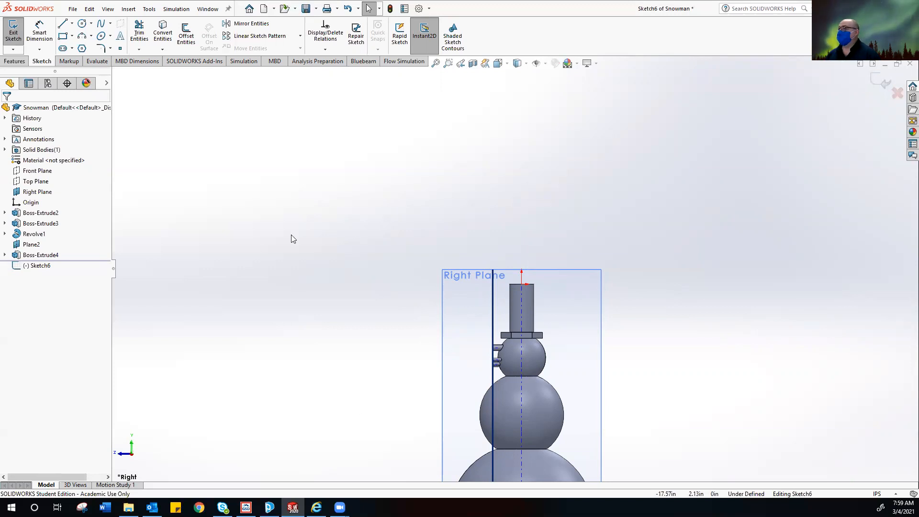
Step: Sketch a perimeter circle through three points on the outline of the snowman's head, with a radius of about 2.01 in
{"action": "left_click", "coordinate": [81, 24]}
{"action": "scroll", "coordinate": [520, 271], "scroll_direction": "up", "scroll_amount": 2}
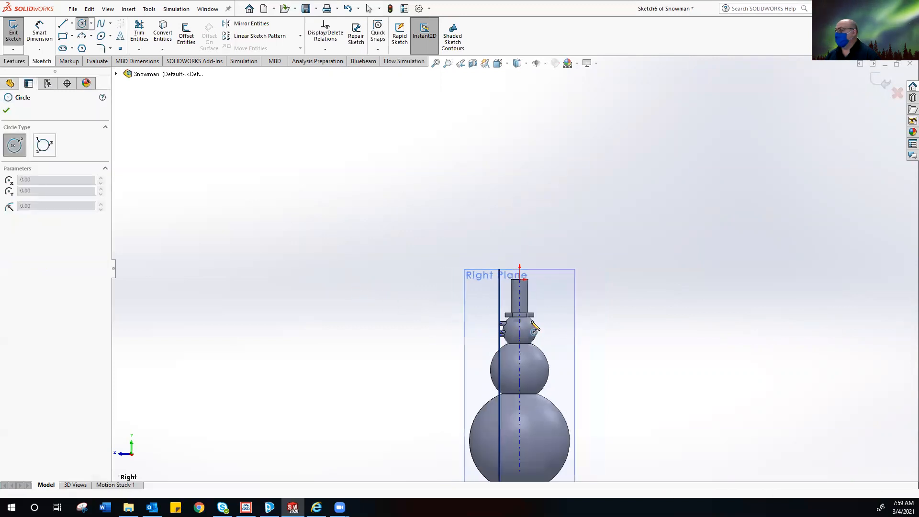
{"action": "scroll", "coordinate": [472, 324], "scroll_direction": "down", "scroll_amount": 10}
{"action": "scroll", "coordinate": [453, 265], "scroll_direction": "up", "scroll_amount": 2}
{"action": "scroll", "coordinate": [447, 234], "scroll_direction": "down", "scroll_amount": 2}
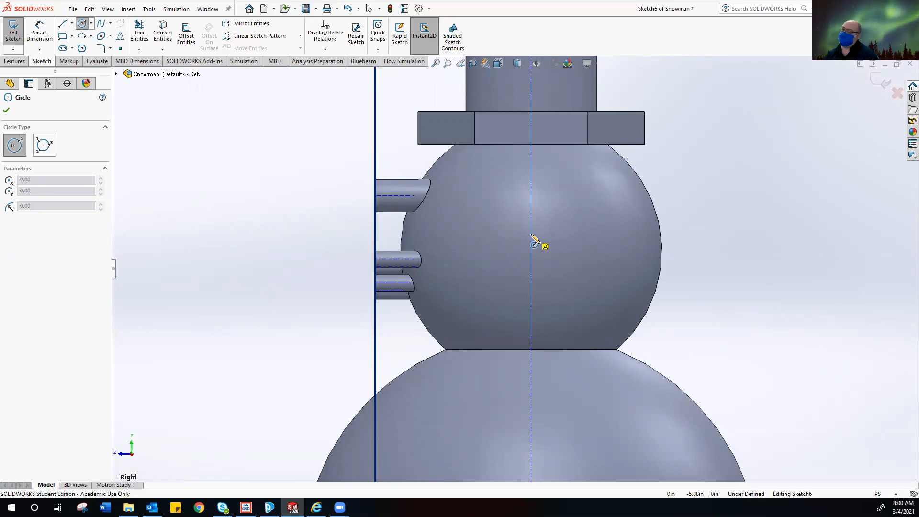
{"action": "left_click", "coordinate": [91, 23]}
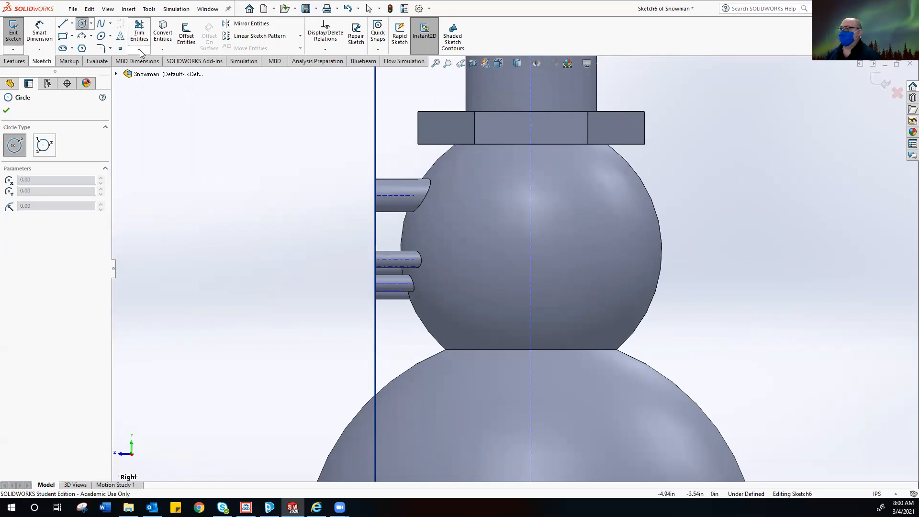
{"action": "left_click", "coordinate": [91, 23]}
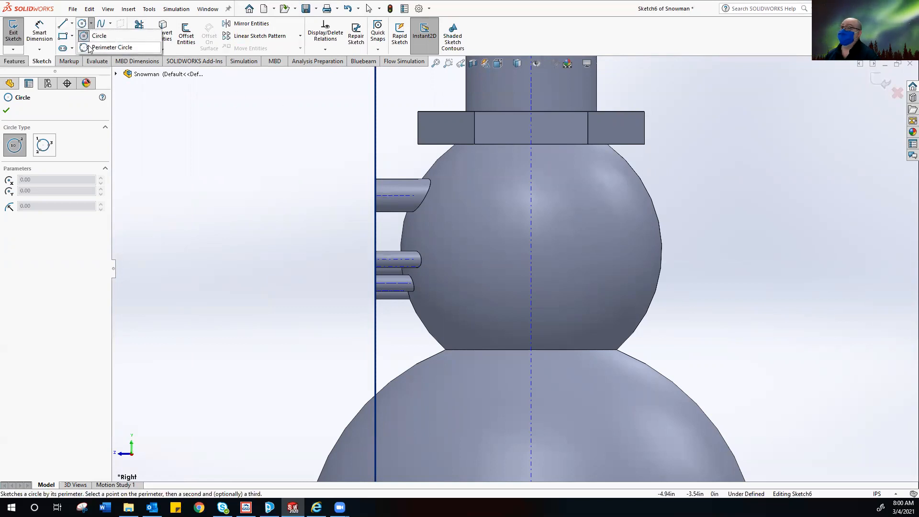
{"action": "left_click", "coordinate": [88, 48]}
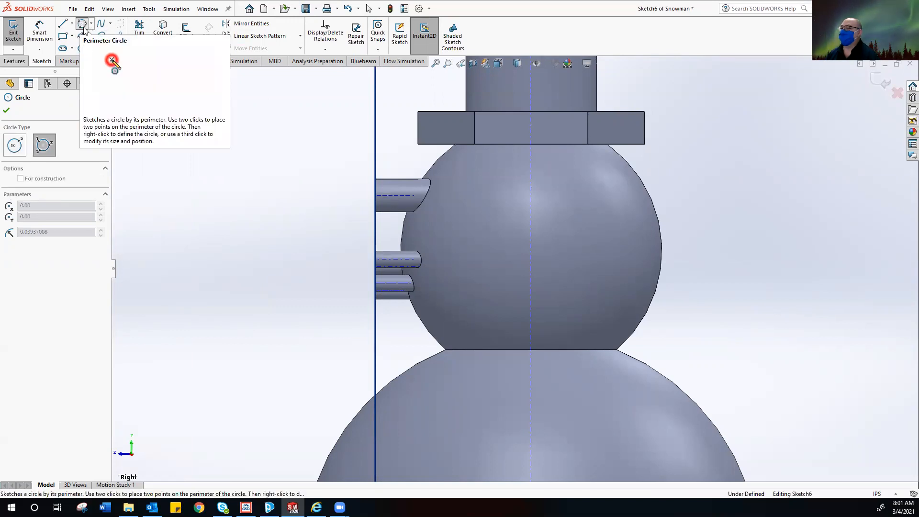
{"action": "left_click", "coordinate": [426, 172]}
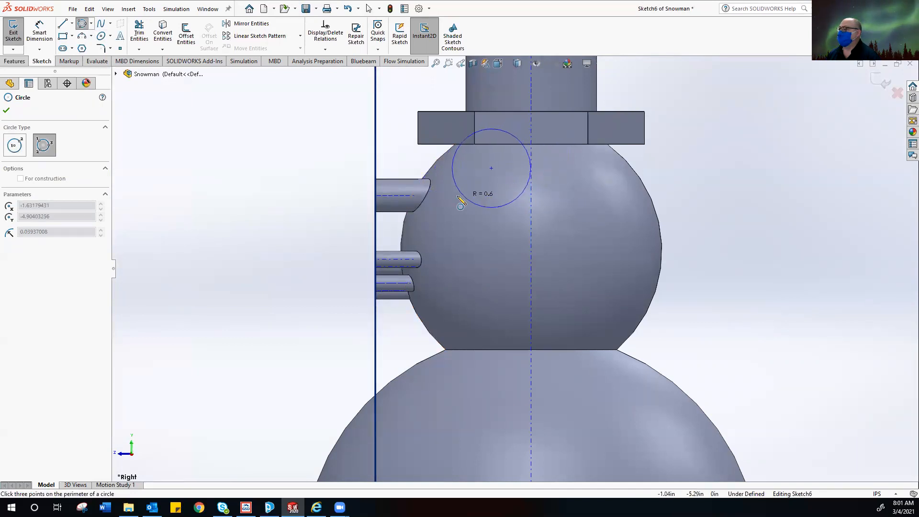
{"action": "left_click", "coordinate": [446, 348]}
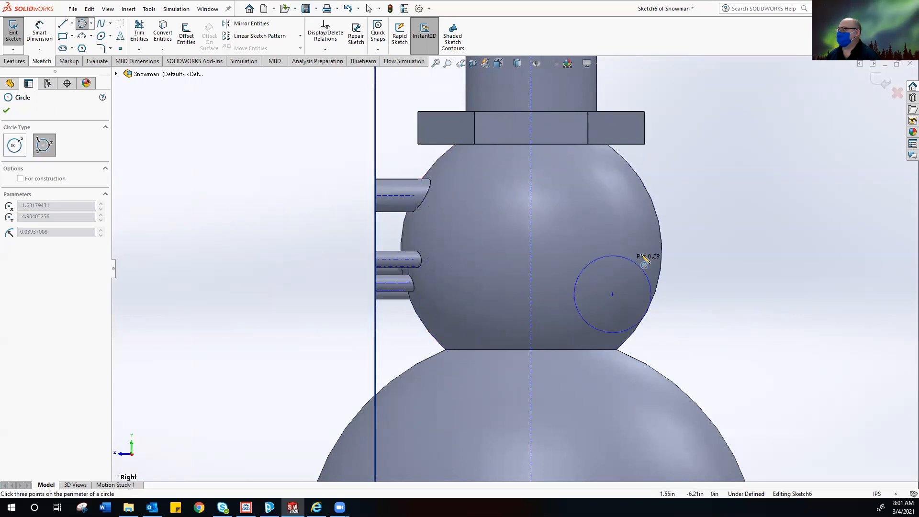
{"action": "left_click", "coordinate": [655, 250]}
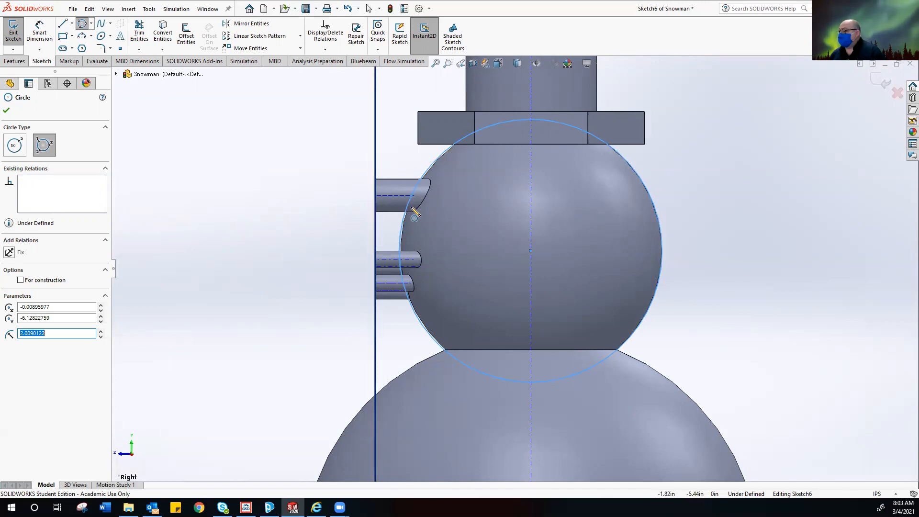
Step: Offset the circle around the snowman's head outward by 0.10 in and delete the original circle
{"action": "scroll", "coordinate": [430, 199], "scroll_direction": "up", "scroll_amount": 1}
{"action": "scroll", "coordinate": [438, 225], "scroll_direction": "down", "scroll_amount": 5}
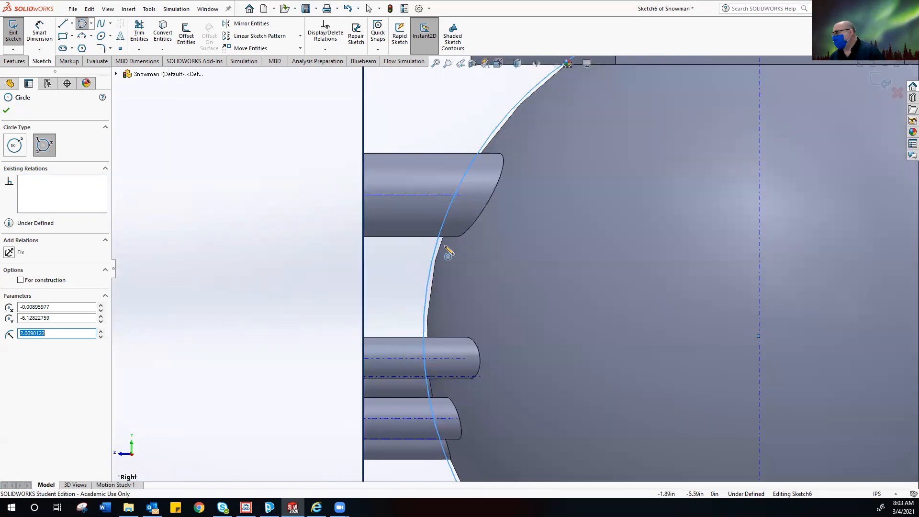
{"action": "scroll", "coordinate": [447, 248], "scroll_direction": "up", "scroll_amount": 5}
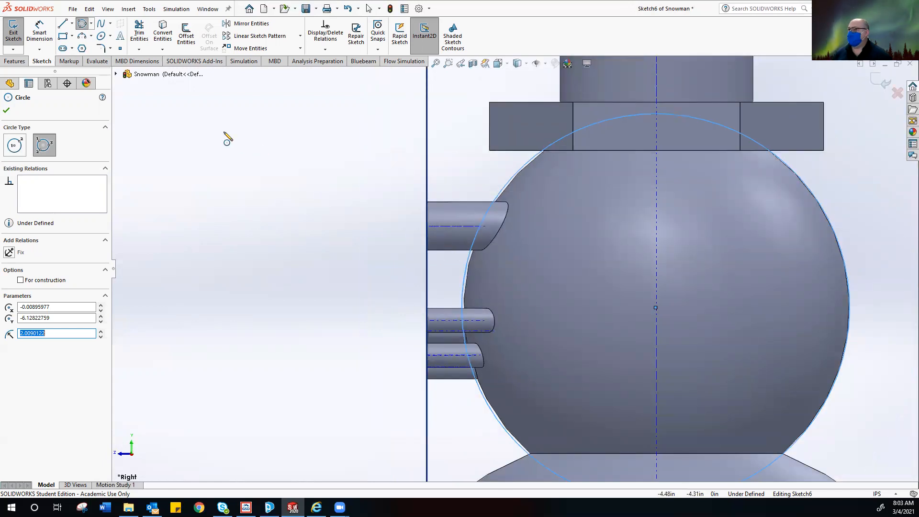
{"action": "left_click", "coordinate": [186, 36]}
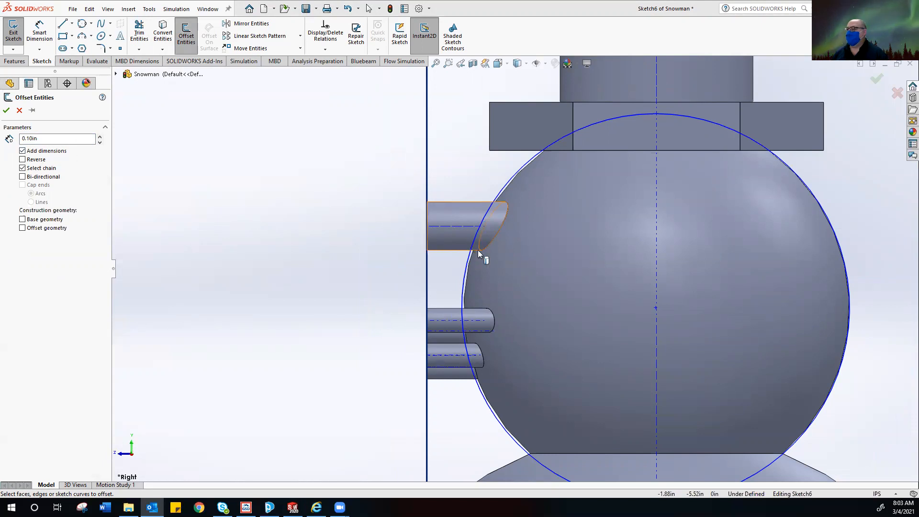
{"action": "left_click", "coordinate": [465, 267]}
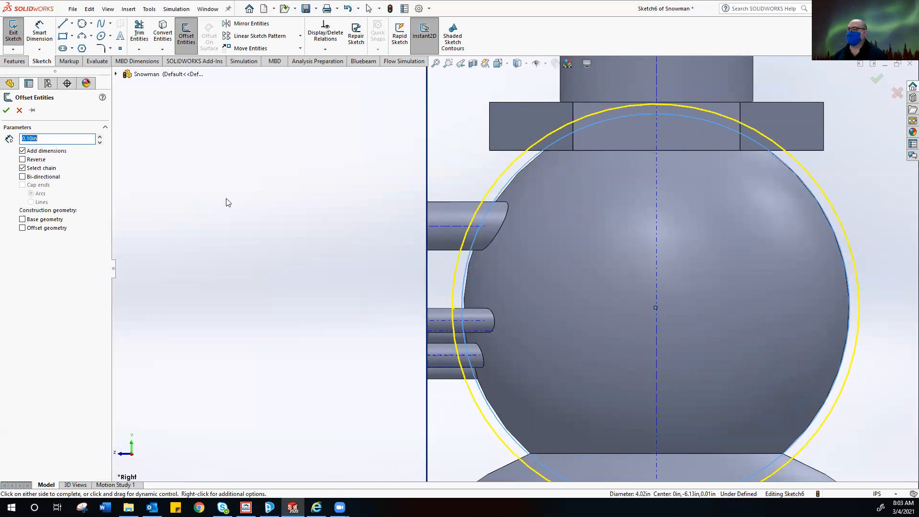
{"action": "left_click", "coordinate": [7, 112]}
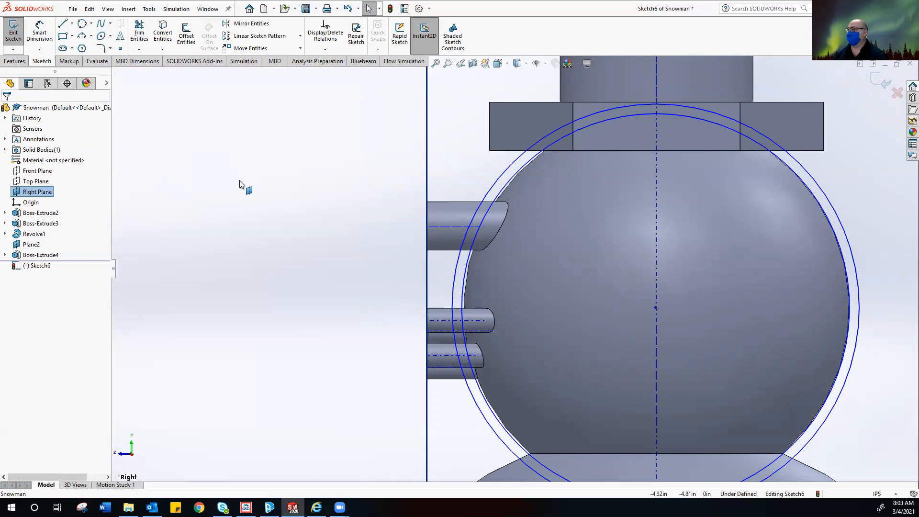
{"action": "left_click", "coordinate": [503, 190]}
{"action": "key", "text": "Delete"}
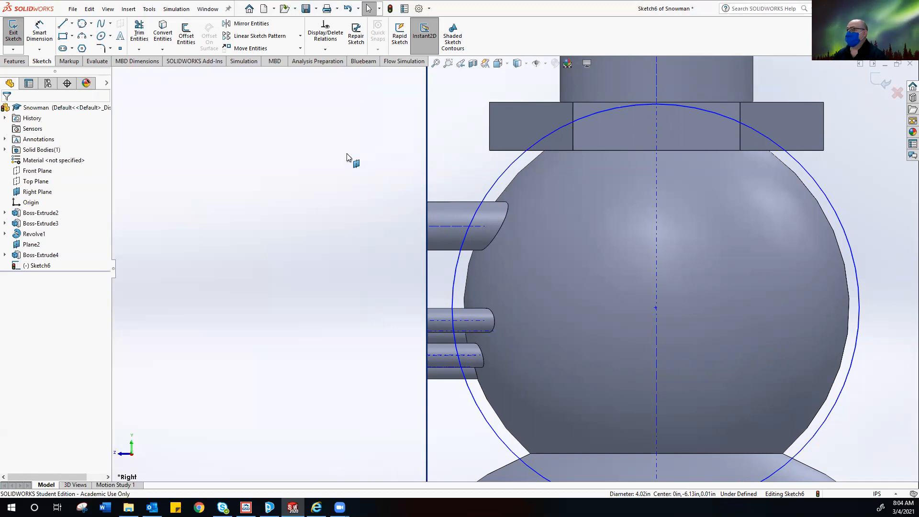
Step: Sketch three connected lines from the offset circle, forming an open box in front of the eyes and mouth that ends back on the circle
{"action": "left_click", "coordinate": [62, 24]}
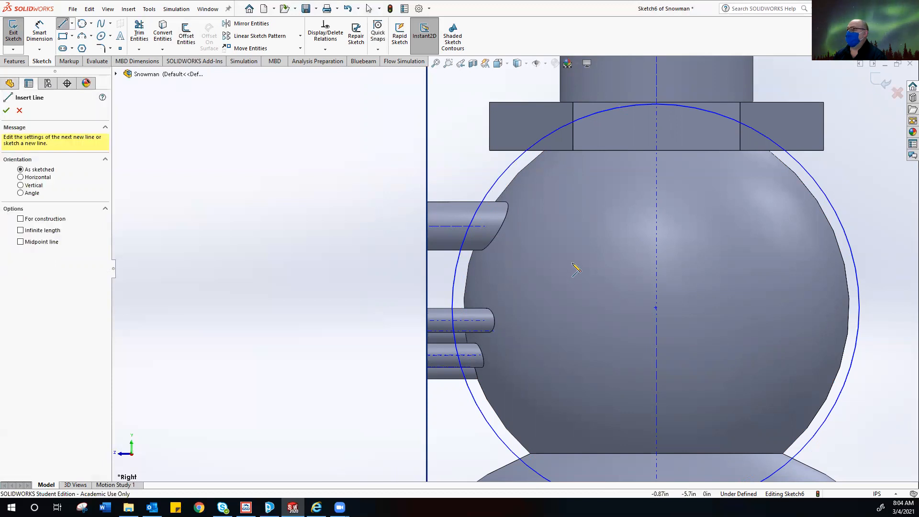
{"action": "left_click", "coordinate": [501, 178]}
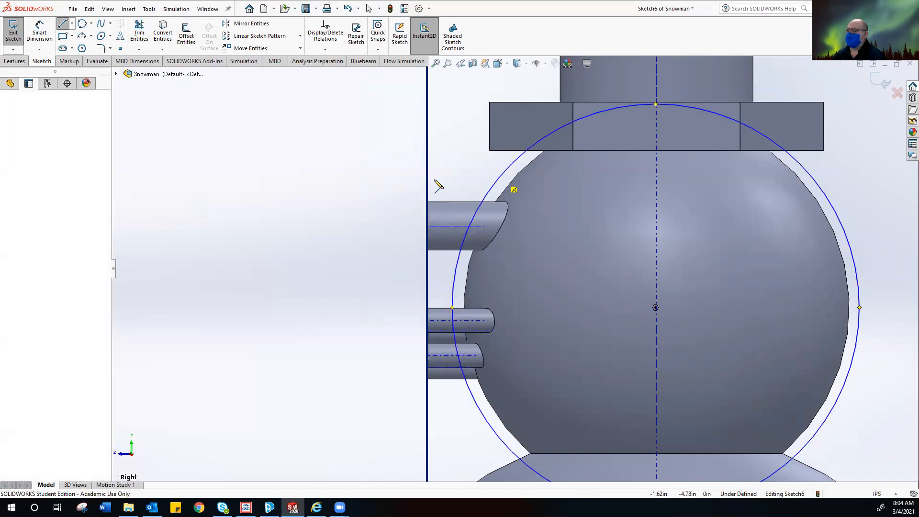
{"action": "left_click", "coordinate": [384, 177]}
{"action": "left_click", "coordinate": [385, 395]}
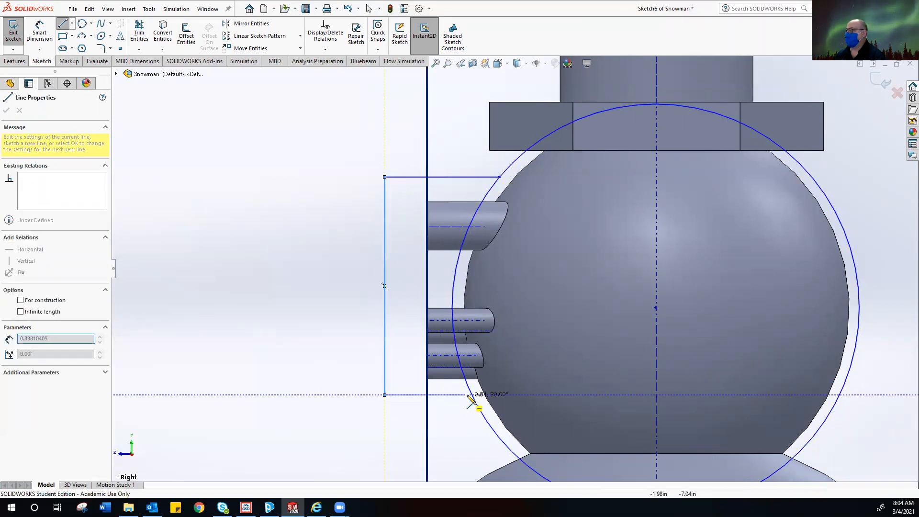
{"action": "left_click", "coordinate": [472, 395]}
{"action": "right_click", "coordinate": [282, 284]}
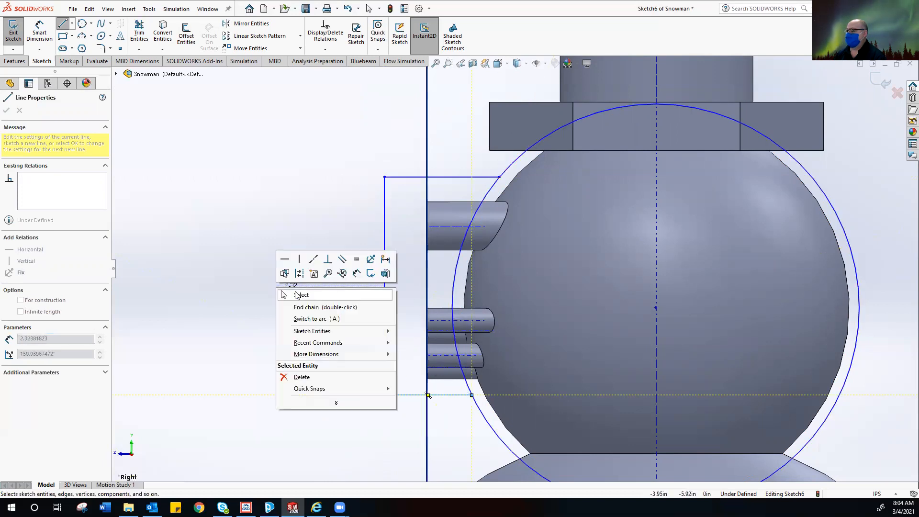
{"action": "left_click", "coordinate": [311, 294]}
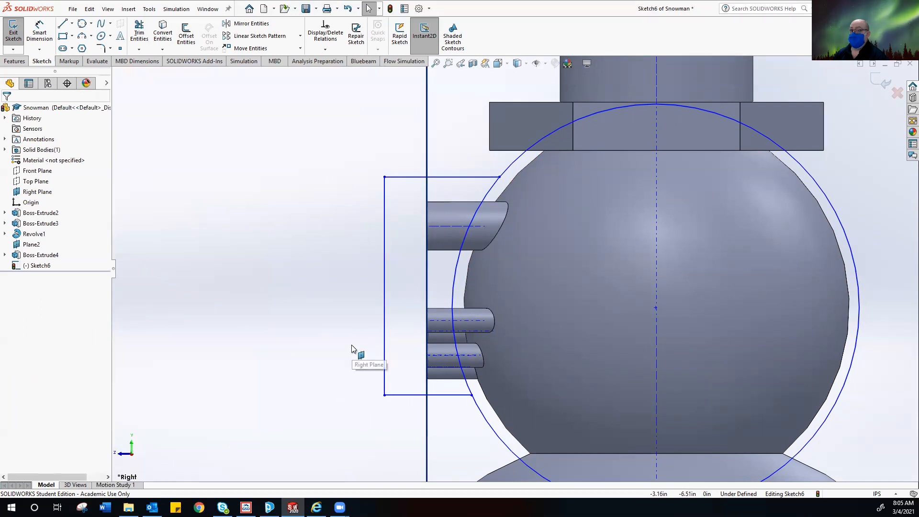
Step: Trim the offset circle to closest so only the arc closing the box in front of the face remains
{"action": "left_click", "coordinate": [138, 39]}
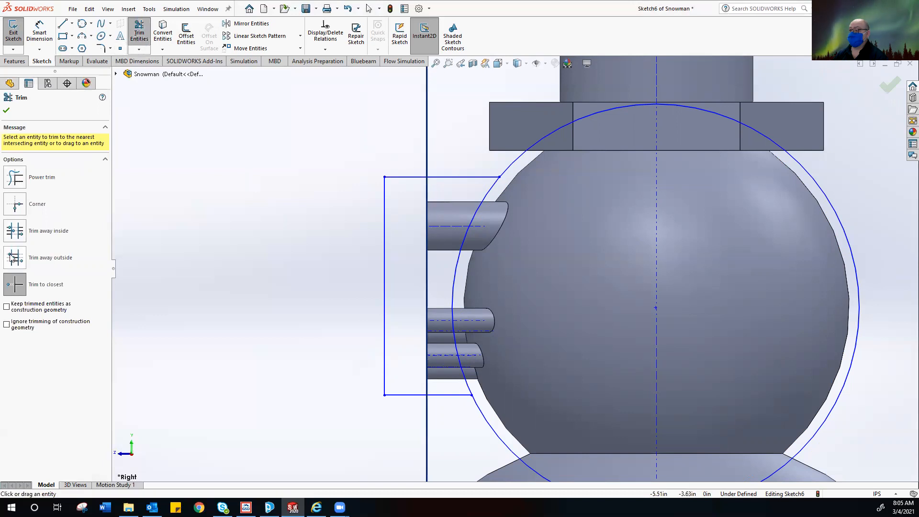
{"action": "left_click", "coordinate": [15, 285]}
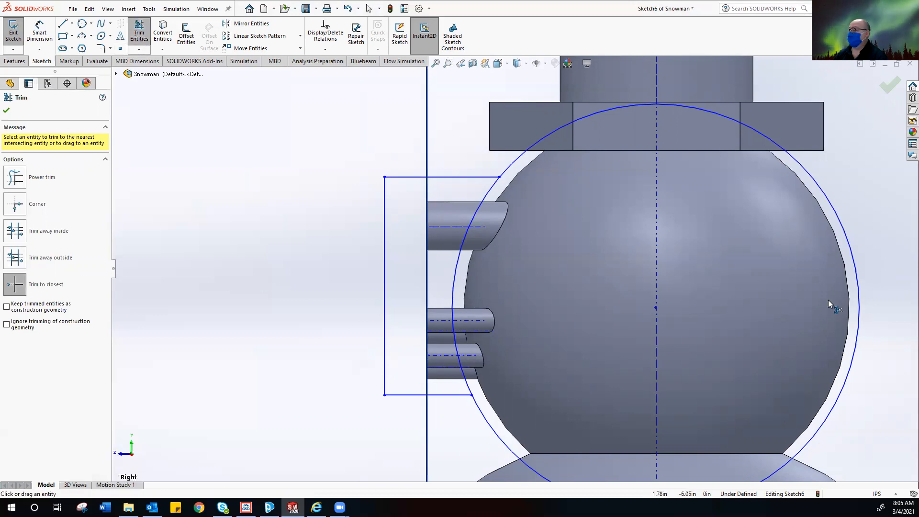
{"action": "left_click", "coordinate": [856, 259]}
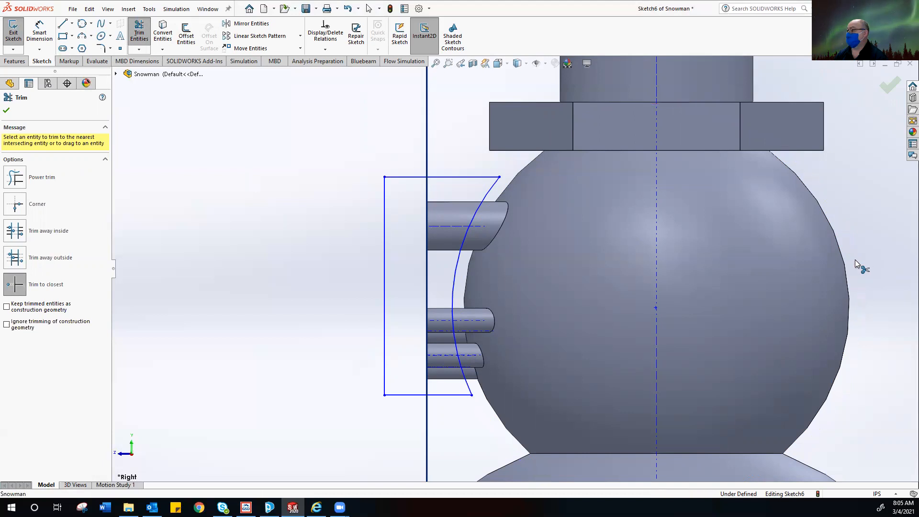
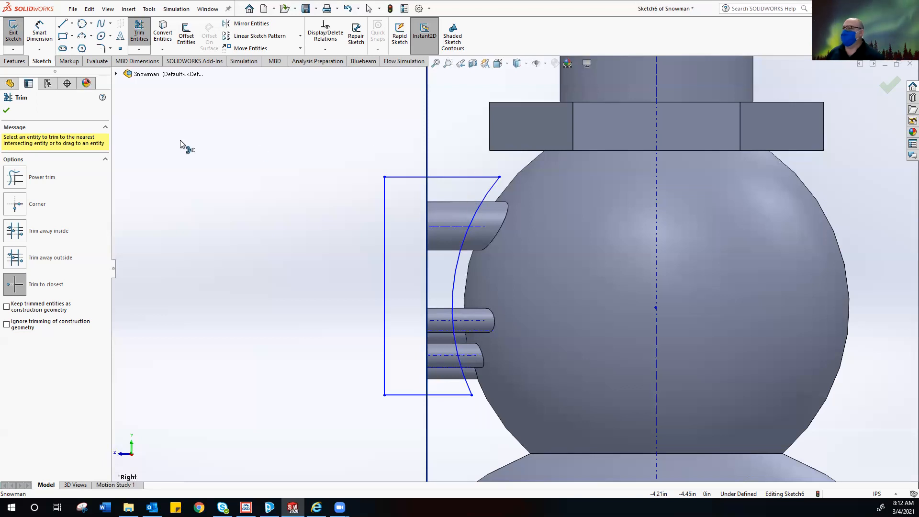
{"action": "left_click", "coordinate": [7, 110]}
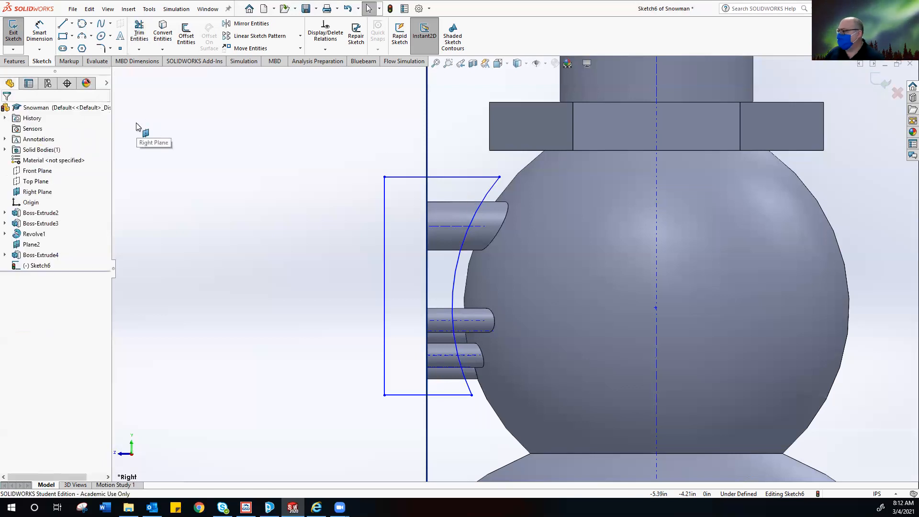
Step: Start a revolved cut of the profile about the snowman's vertical axis with a 90° angle
{"action": "left_click", "coordinate": [9, 63]}
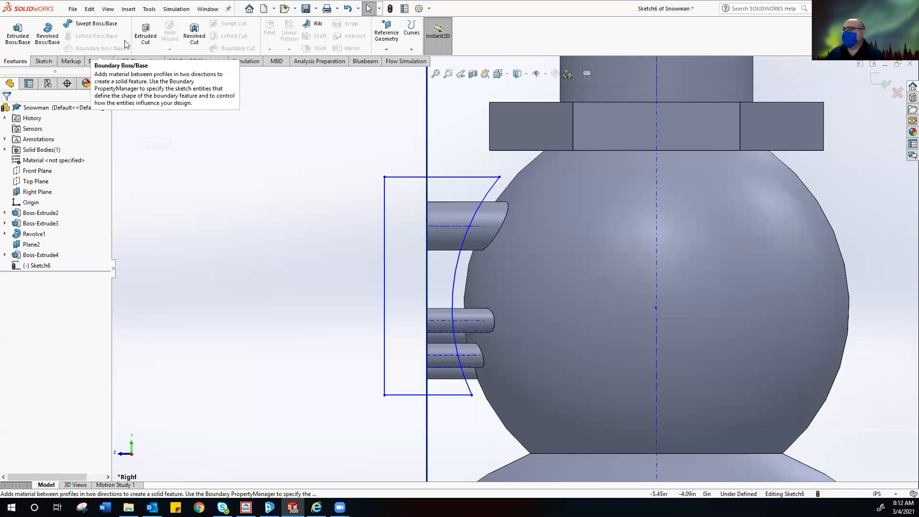
{"action": "left_click", "coordinate": [195, 38]}
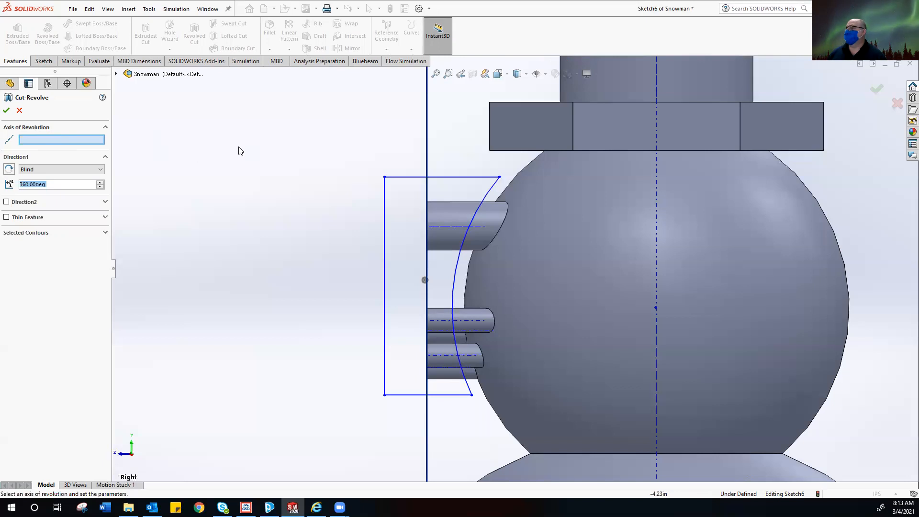
{"action": "left_click", "coordinate": [657, 214]}
{"action": "scroll", "coordinate": [404, 259], "scroll_direction": "up", "scroll_amount": 3}
{"action": "middle_click_drag", "start_coordinate": [404, 259], "coordinate": [520, 286]}
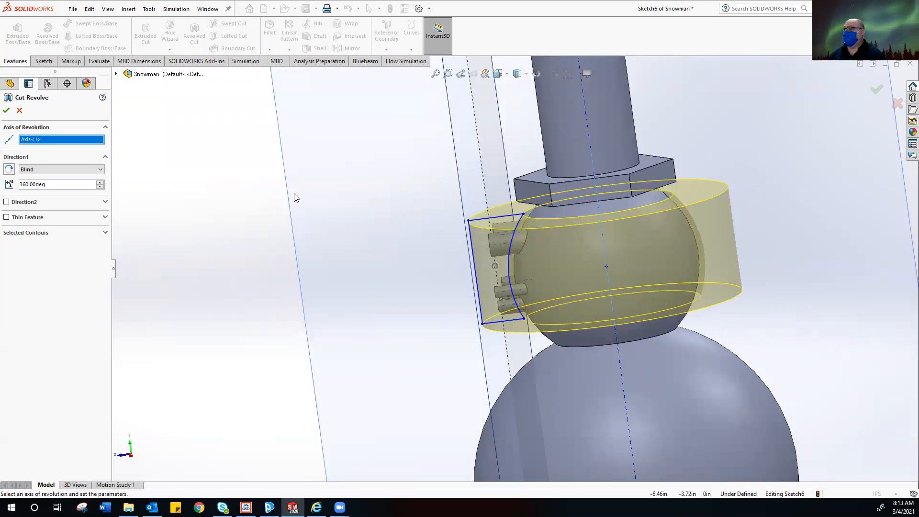
{"action": "left_click_drag", "start_coordinate": [54, 185], "coordinate": [5, 190]}
{"action": "type", "text": "90"}
{"action": "key", "text": "Return"}
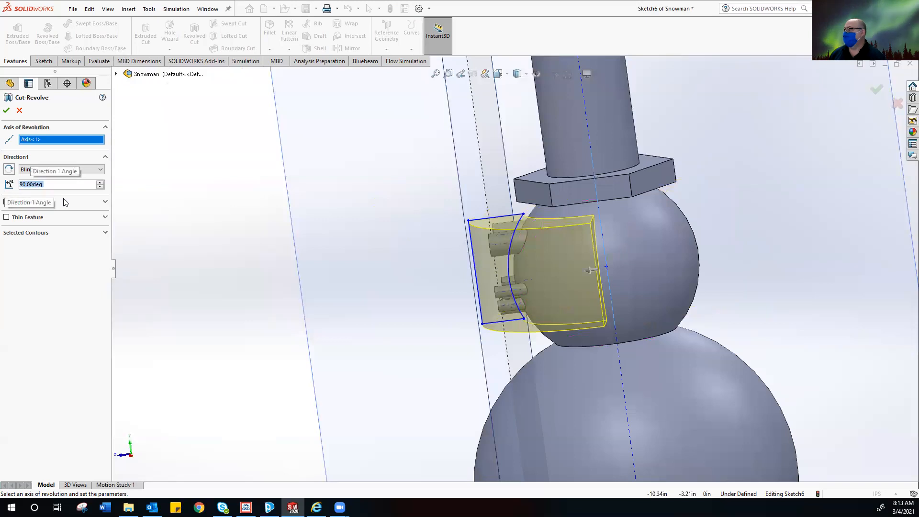
{"action": "middle_click_drag", "start_coordinate": [287, 220], "coordinate": [338, 334]}
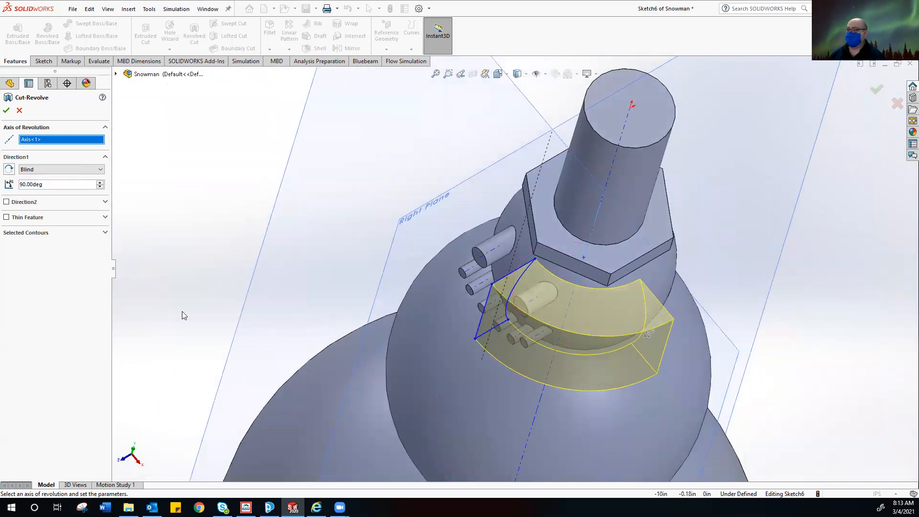
Step: Make the revolved cut Mid Plane with an angle of 75° and complete it
{"action": "left_click", "coordinate": [99, 172]}
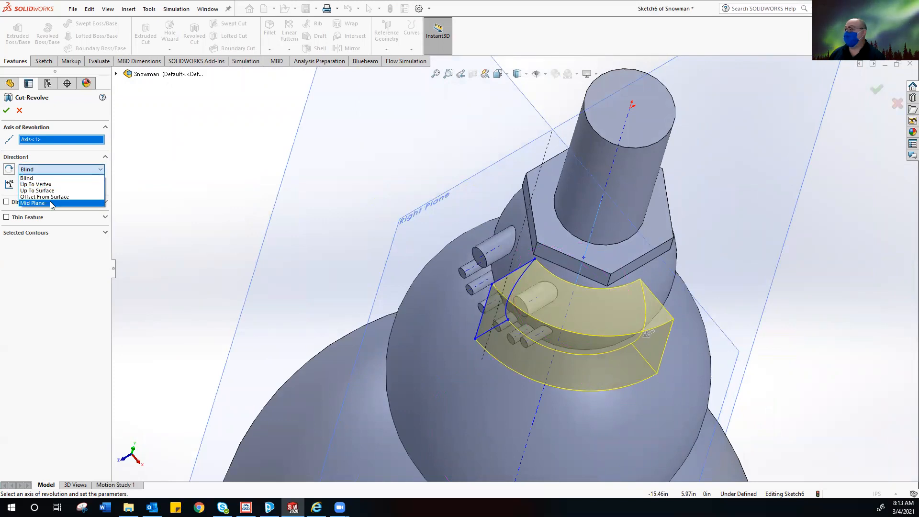
{"action": "left_click", "coordinate": [51, 203]}
{"action": "left_click", "coordinate": [102, 183]}
{"action": "left_click", "coordinate": [102, 183]}
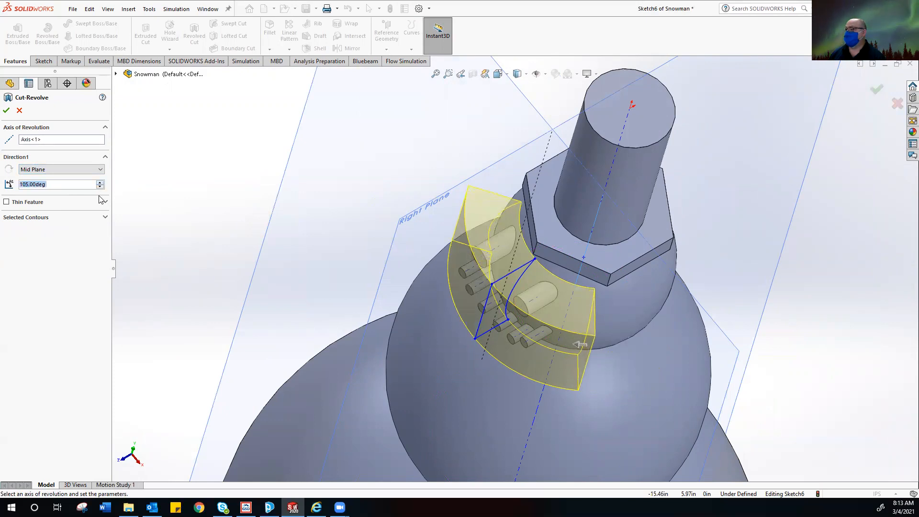
{"action": "left_click", "coordinate": [100, 186]}
{"action": "left_click", "coordinate": [100, 188]}
{"action": "left_click", "coordinate": [100, 188]}
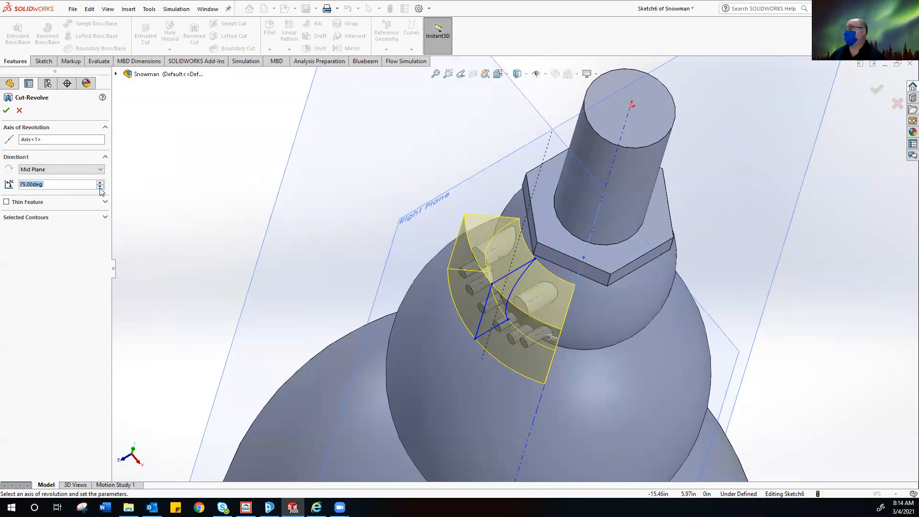
{"action": "mouse_move", "coordinate": [165, 199]}
{"action": "middle_mouse_down"}
{"action": "mouse_move", "coordinate": [150, 212]}
{"action": "mouse_move", "coordinate": [157, 188]}
{"action": "mouse_move", "coordinate": [166, 192]}
{"action": "middle_mouse_up"}
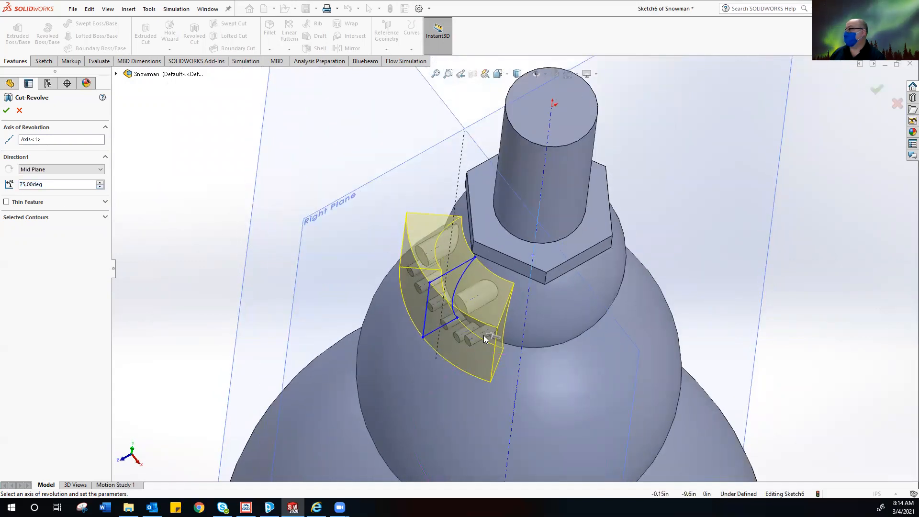
{"action": "left_click", "coordinate": [93, 170]}
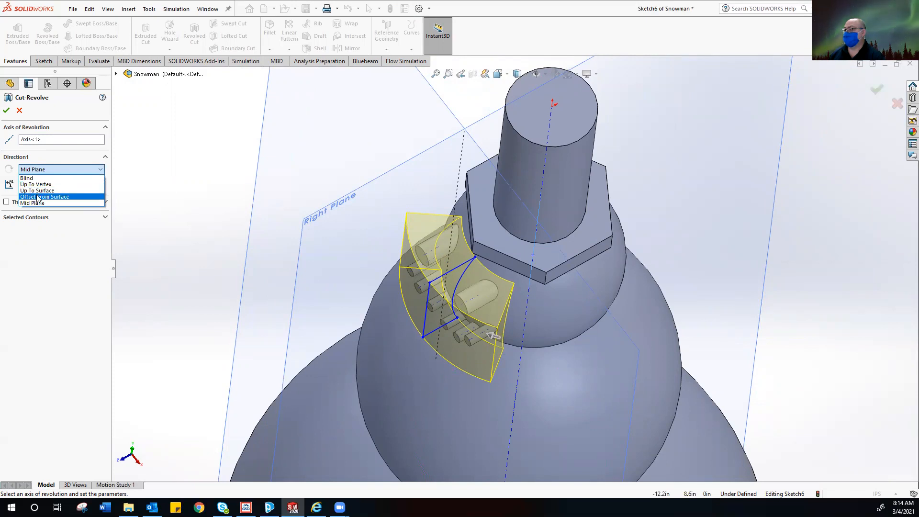
{"action": "left_click", "coordinate": [154, 171]}
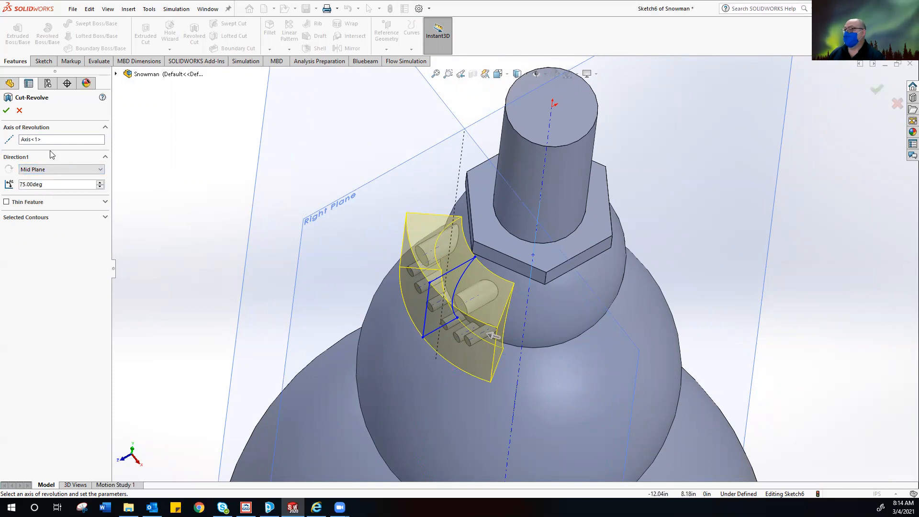
{"action": "left_click", "coordinate": [6, 113]}
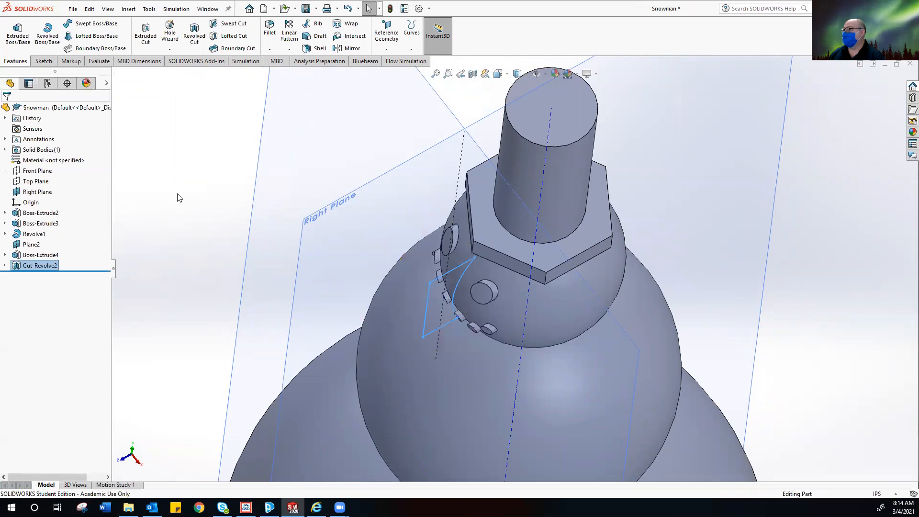
Step: Hide the Right Plane and Plane2 in the snowman model
{"action": "middle_click_drag", "start_coordinate": [178, 197], "coordinate": [213, 151]}
{"action": "scroll", "coordinate": [214, 152], "scroll_direction": "up", "scroll_amount": 3}
{"action": "left_click", "coordinate": [329, 257]}
{"action": "middle_click_drag", "start_coordinate": [269, 256], "coordinate": [278, 341]}
{"action": "scroll", "coordinate": [295, 254], "scroll_direction": "up", "scroll_amount": 4}
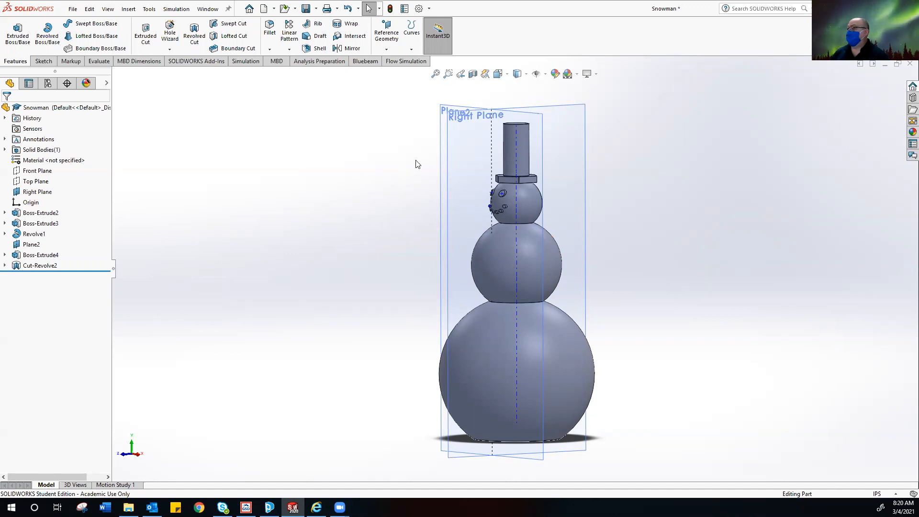
{"action": "right_click", "coordinate": [448, 142]}
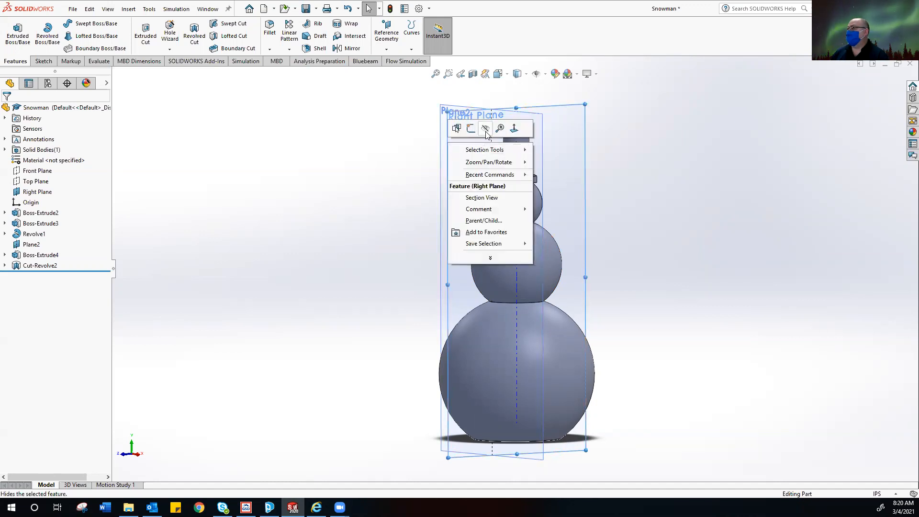
{"action": "left_click", "coordinate": [437, 158]}
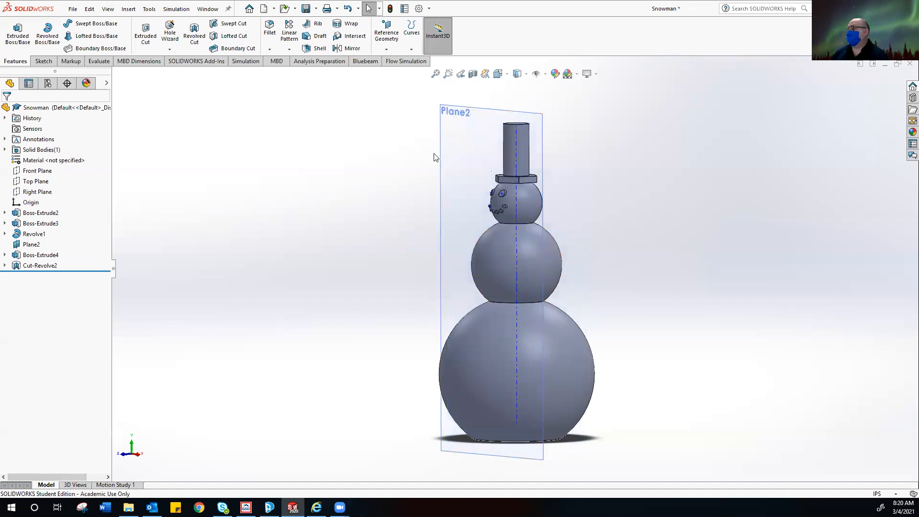
{"action": "right_click", "coordinate": [30, 245]}
{"action": "left_click", "coordinate": [50, 231]}
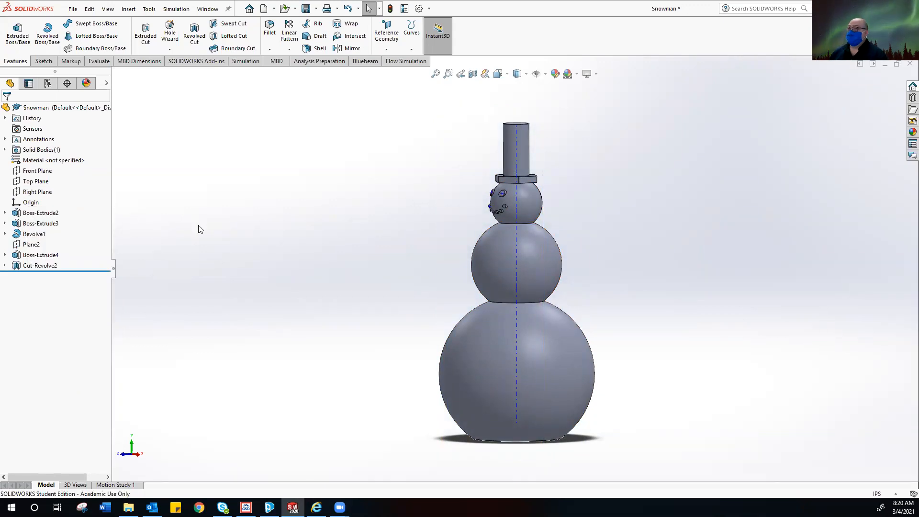
{"action": "right_click", "coordinate": [30, 244]}
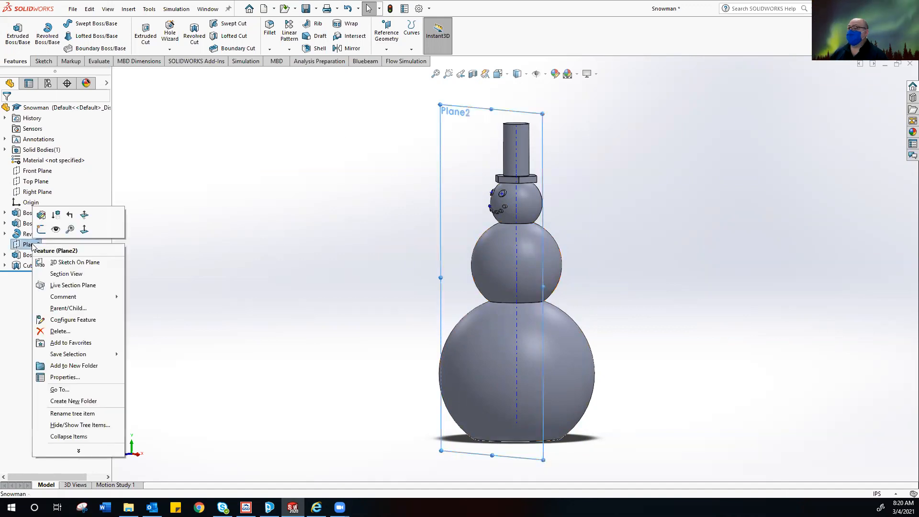
{"action": "left_click", "coordinate": [183, 187]}
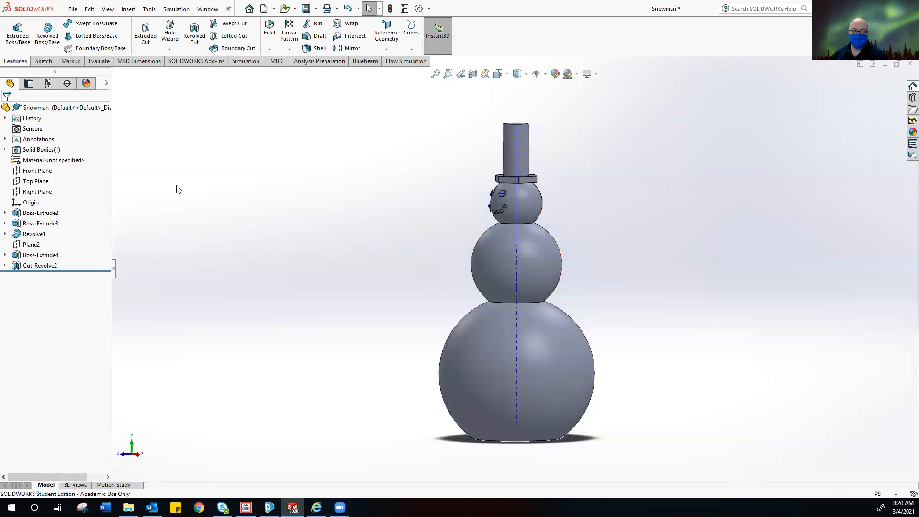
{"action": "scroll", "coordinate": [468, 219], "scroll_direction": "down", "scroll_amount": 5}
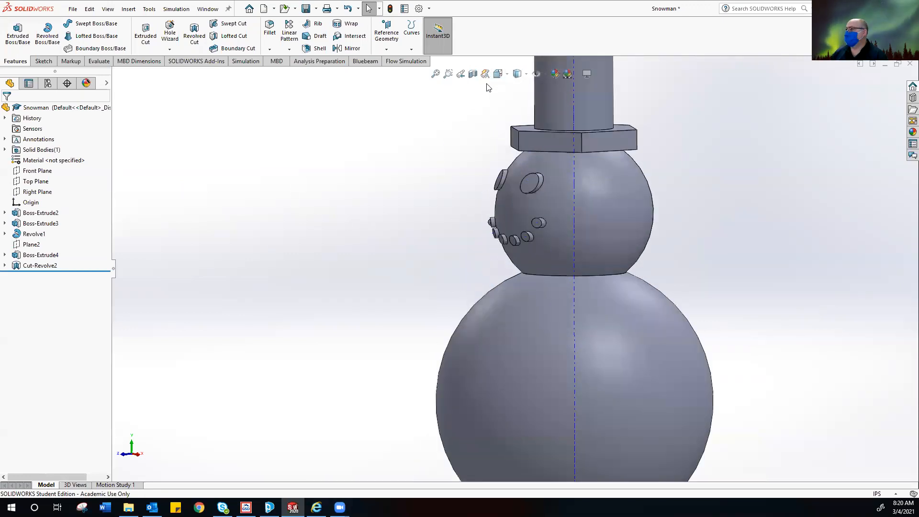
Step: Examine the snowman's eyes and mouth pieces from the front and at an angle for material missed by the revolved cut
{"action": "left_click", "coordinate": [500, 76]}
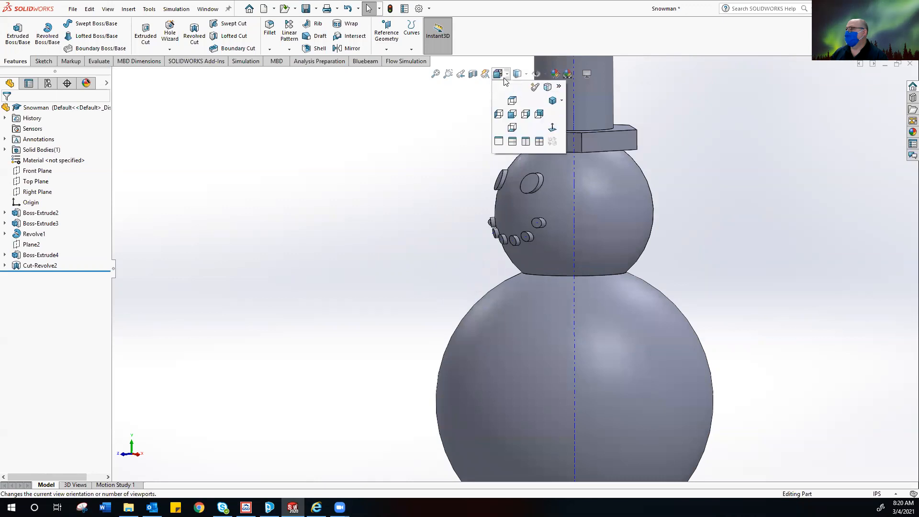
{"action": "left_click", "coordinate": [513, 114]}
{"action": "scroll", "coordinate": [503, 194], "scroll_direction": "down", "scroll_amount": 10}
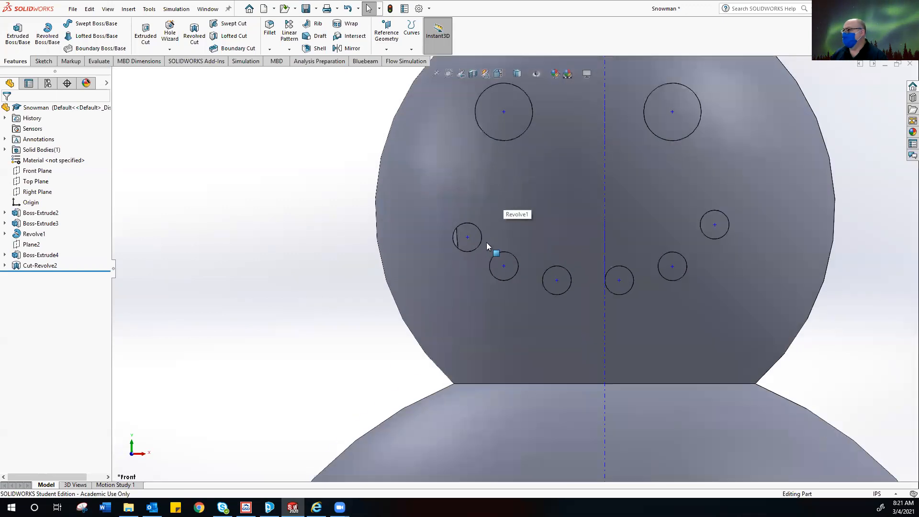
{"action": "scroll", "coordinate": [467, 232], "scroll_direction": "up", "scroll_amount": 5}
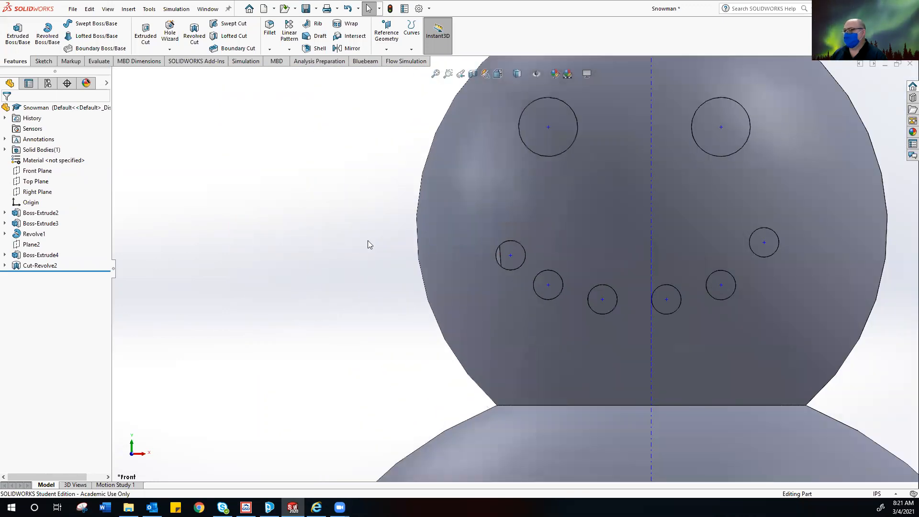
{"action": "middle_click_drag", "start_coordinate": [429, 261], "coordinate": [396, 306]}
{"action": "scroll", "coordinate": [429, 310], "scroll_direction": "down", "scroll_amount": 8}
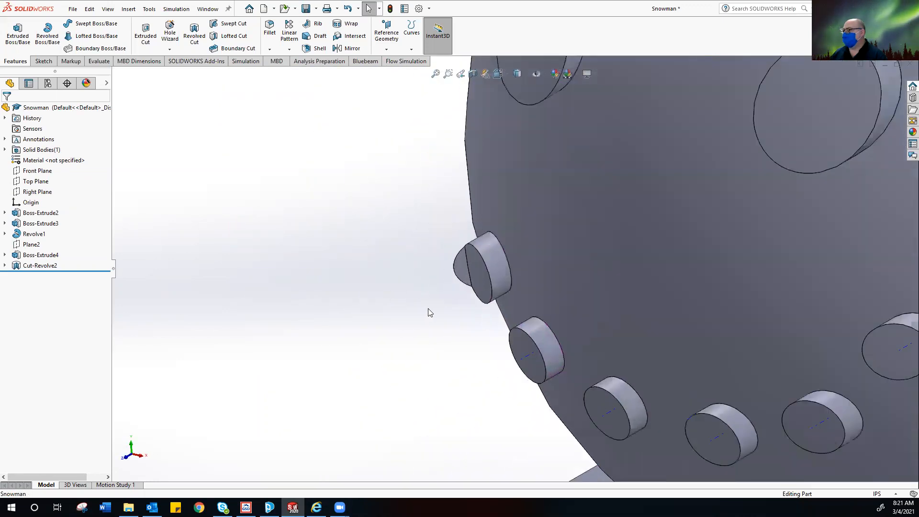
{"action": "scroll", "coordinate": [421, 379], "scroll_direction": "up", "scroll_amount": 5}
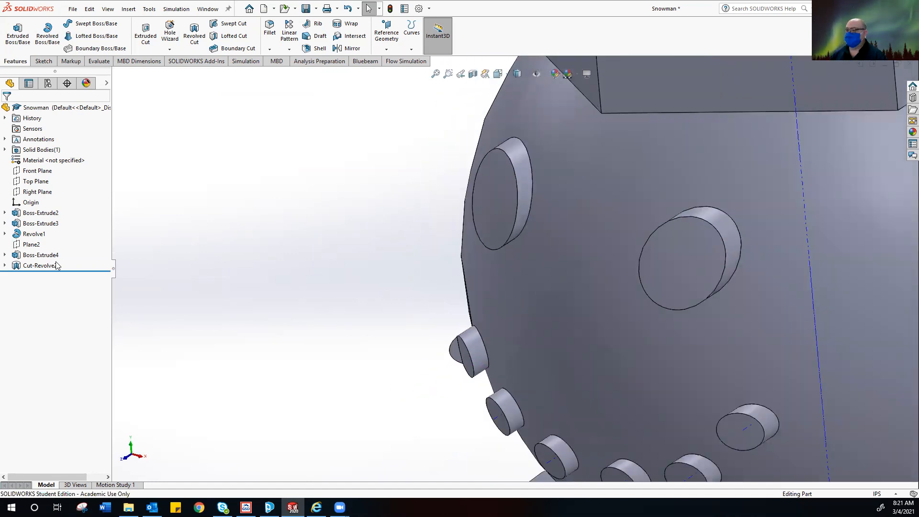
Step: Edit the revolved cut's sketch by moving its outer vertical line farther from the face, and exit the sketch
{"action": "right_click", "coordinate": [34, 267]}
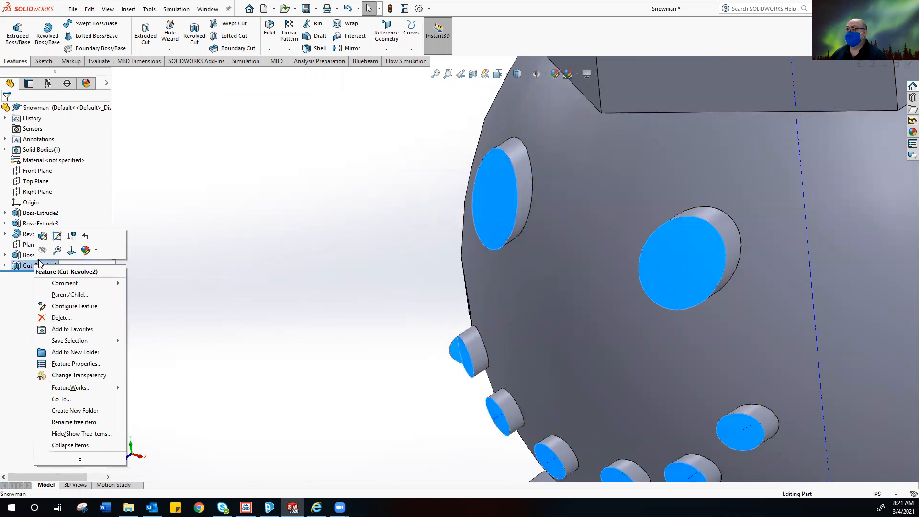
{"action": "left_click", "coordinate": [5, 266]}
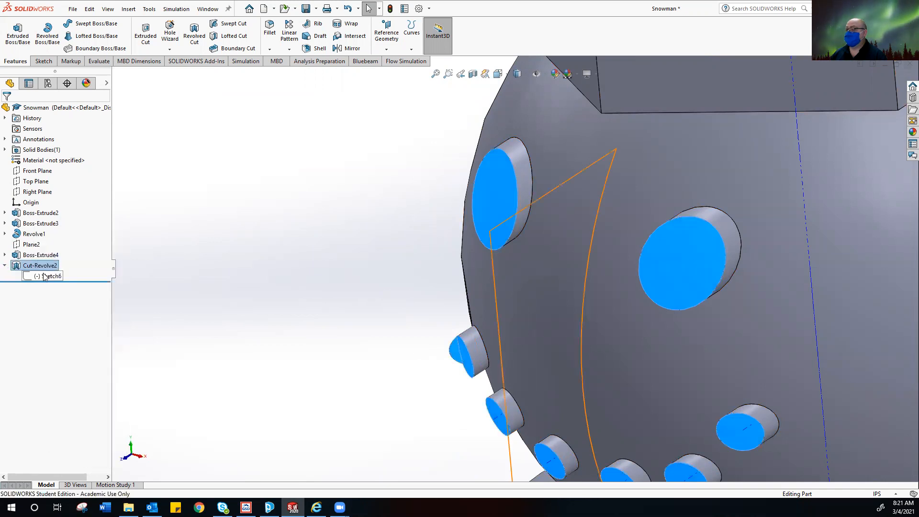
{"action": "right_click", "coordinate": [46, 276]}
{"action": "left_click", "coordinate": [56, 244]}
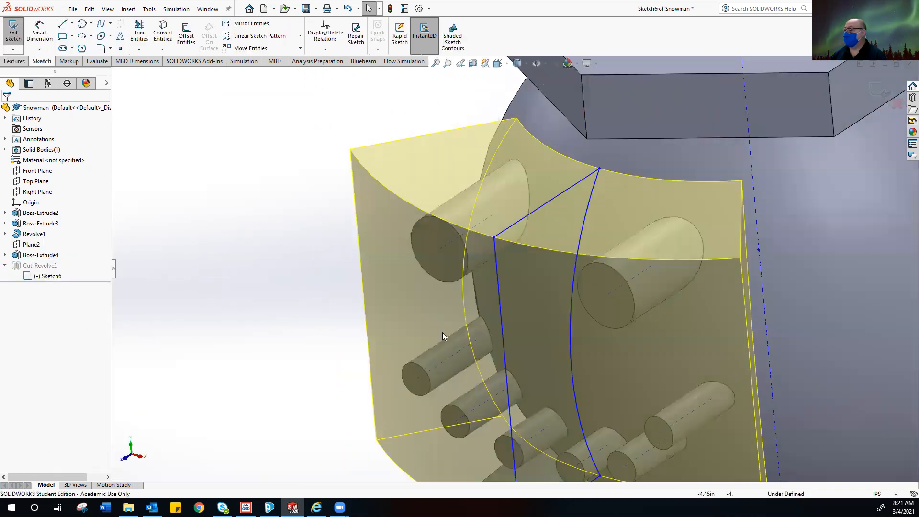
{"action": "left_click", "coordinate": [501, 326]}
{"action": "middle_click_drag", "start_coordinate": [399, 336], "coordinate": [403, 364]}
{"action": "scroll", "coordinate": [388, 383], "scroll_direction": "up", "scroll_amount": 3}
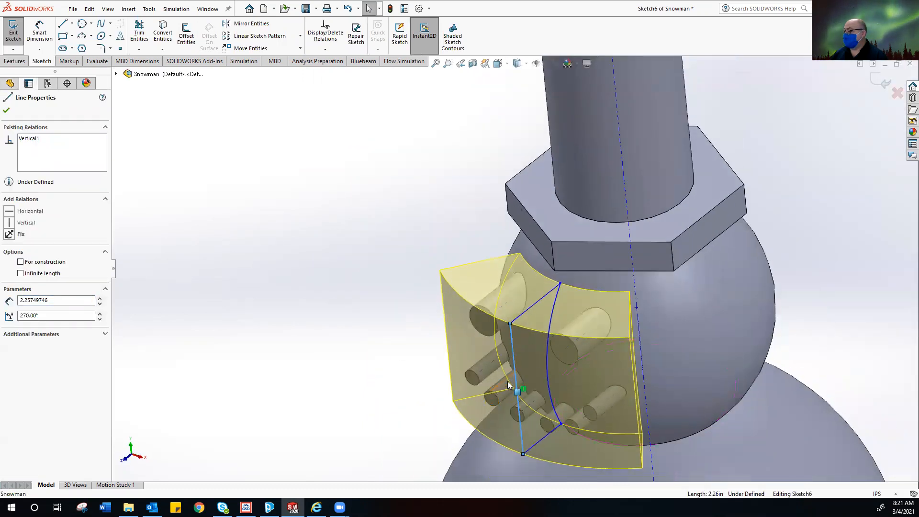
{"action": "key", "text": "Escape"}
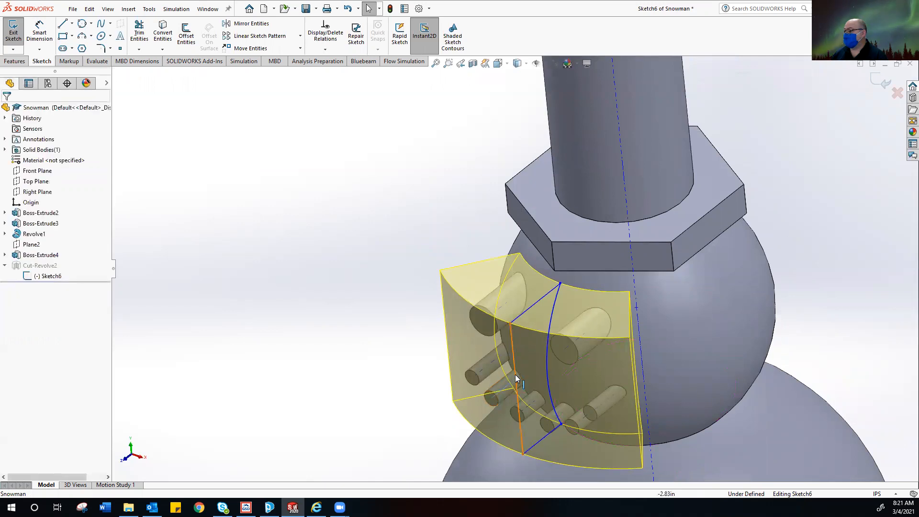
{"action": "left_click_drag", "start_coordinate": [510, 380], "coordinate": [501, 384]}
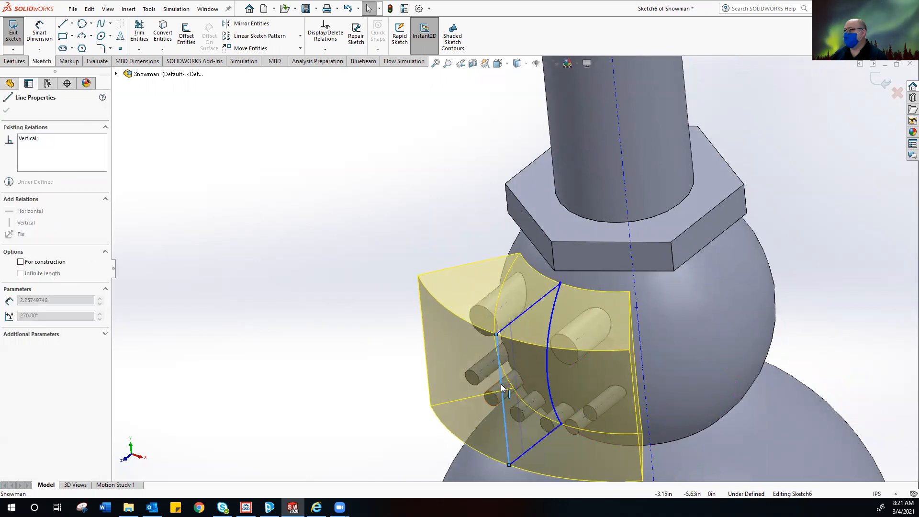
{"action": "mouse_move", "coordinate": [501, 384]}
{"action": "middle_mouse_down"}
{"action": "mouse_move", "coordinate": [579, 386]}
{"action": "mouse_move", "coordinate": [532, 434]}
{"action": "mouse_move", "coordinate": [503, 402]}
{"action": "middle_mouse_up"}
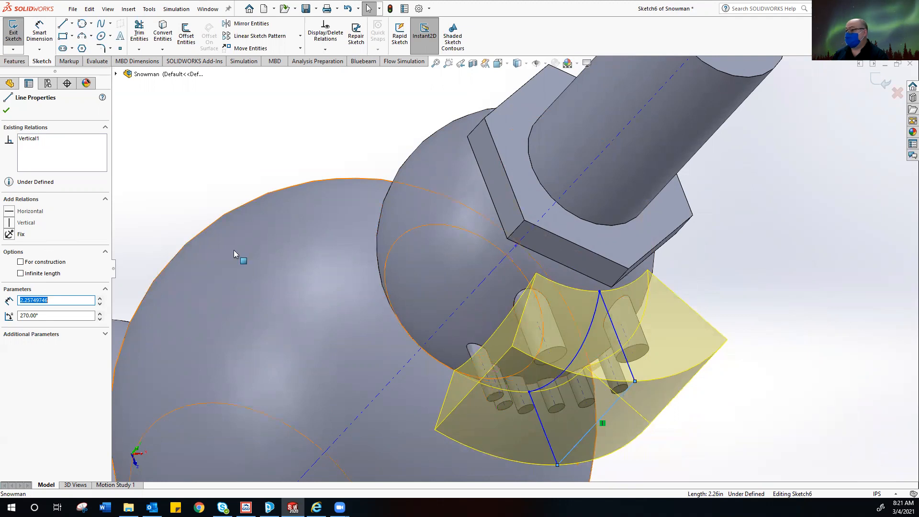
{"action": "left_click", "coordinate": [10, 83]}
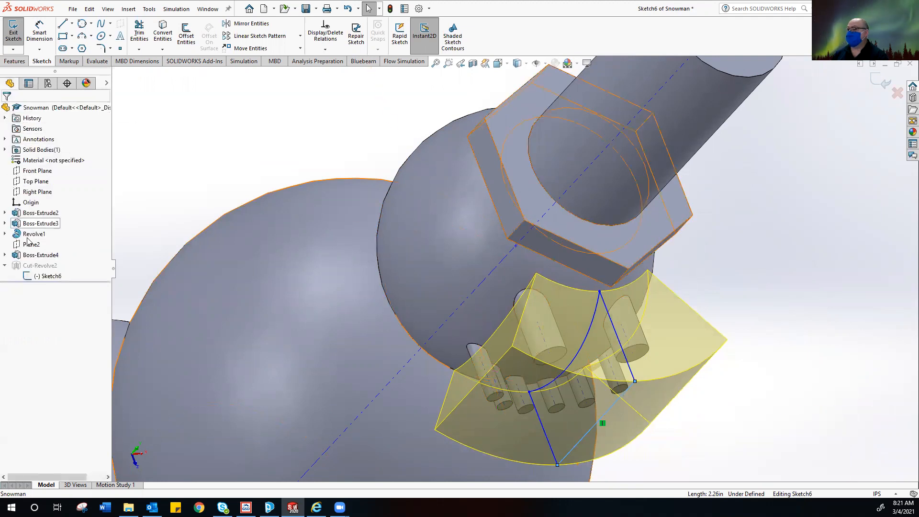
{"action": "left_click", "coordinate": [13, 31]}
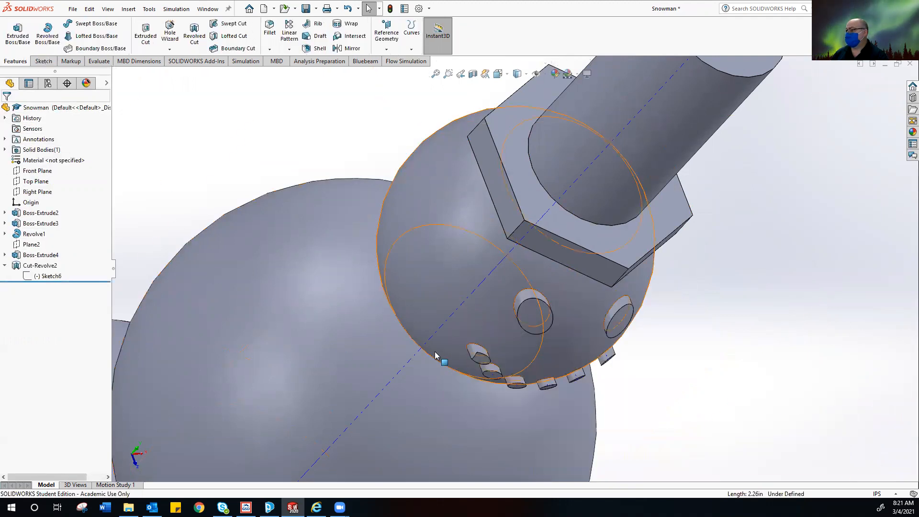
Step: Edit the revolved cut to a Mid Plane angle of 87° and accept it
{"action": "right_click", "coordinate": [43, 266]}
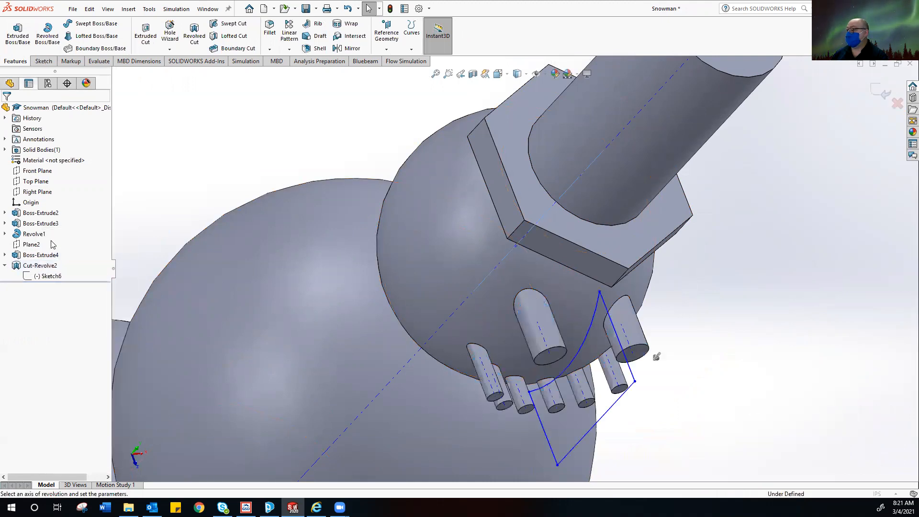
{"action": "left_click", "coordinate": [100, 182]}
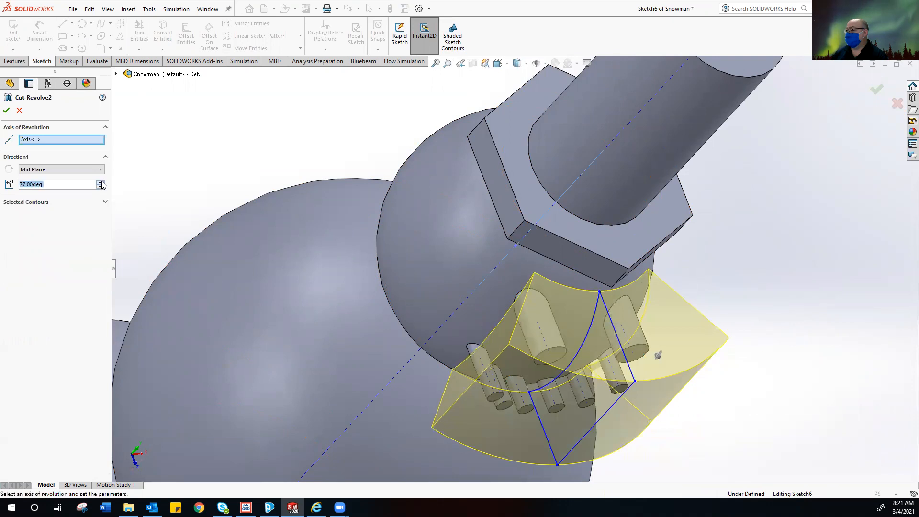
{"action": "scroll", "coordinate": [102, 185], "scroll_direction": "up", "scroll_amount": 2}
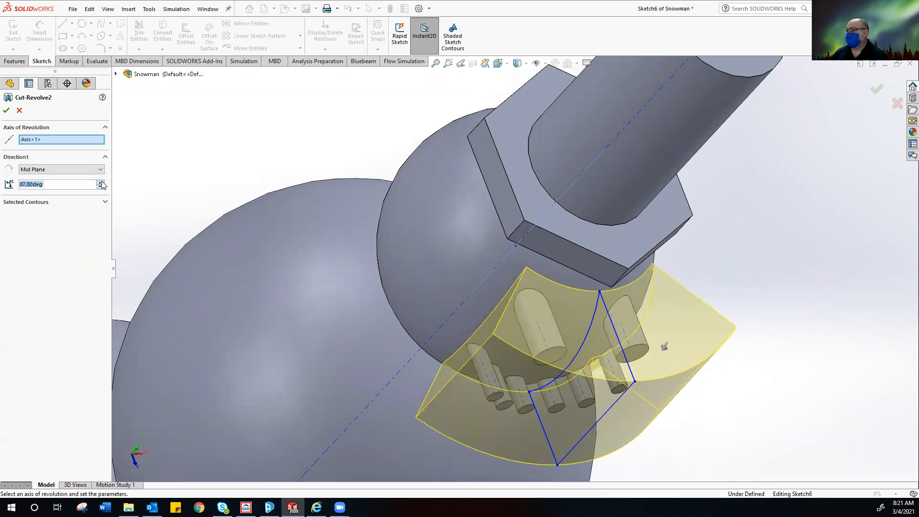
{"action": "left_click", "coordinate": [6, 111]}
{"action": "mouse_move", "coordinate": [344, 363]}
{"action": "middle_mouse_down"}
{"action": "mouse_move", "coordinate": [300, 263]}
{"action": "mouse_move", "coordinate": [295, 199]}
{"action": "mouse_move", "coordinate": [328, 199]}
{"action": "mouse_move", "coordinate": [293, 219]}
{"action": "middle_mouse_up"}
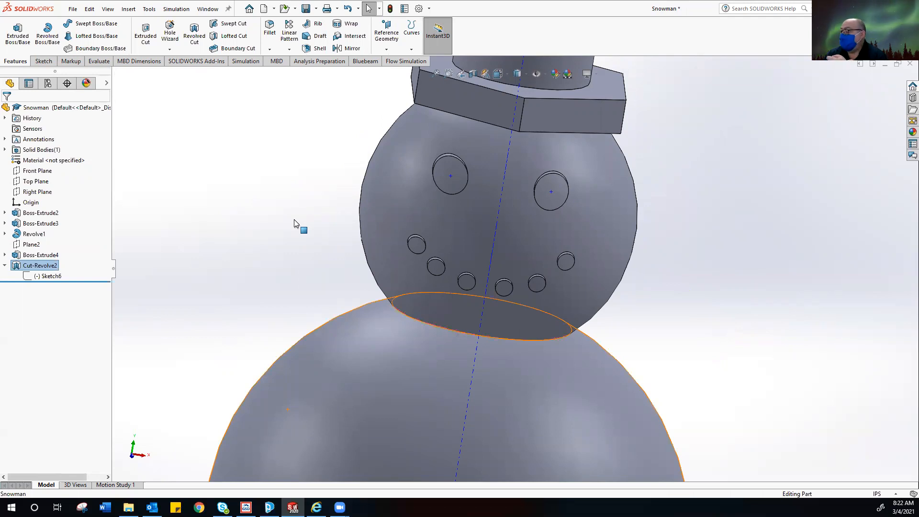
Step: Fillet the outer edges of four adjacent mouth pieces with a symmetric 0.10 in radius
{"action": "middle_click_drag", "start_coordinate": [323, 225], "coordinate": [262, 265]}
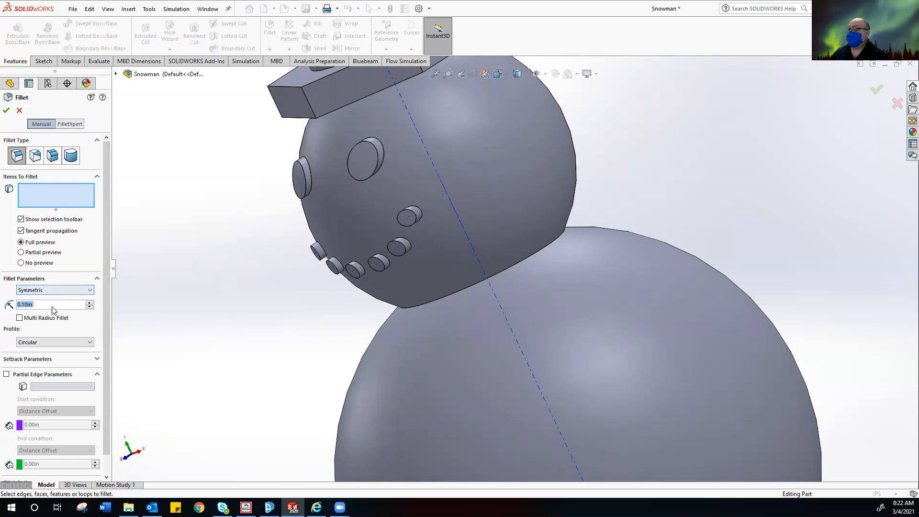
{"action": "middle_click_drag", "start_coordinate": [289, 289], "coordinate": [317, 258]}
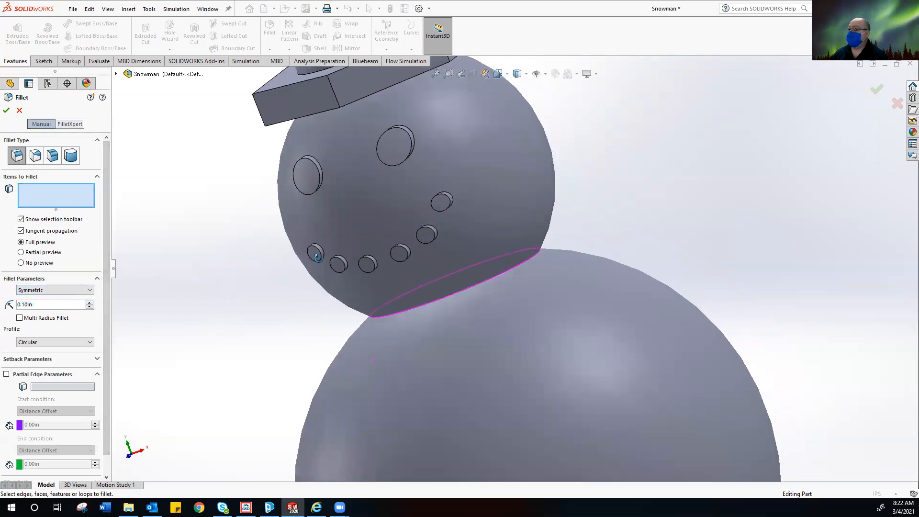
{"action": "scroll", "coordinate": [318, 259], "scroll_direction": "down", "scroll_amount": 8}
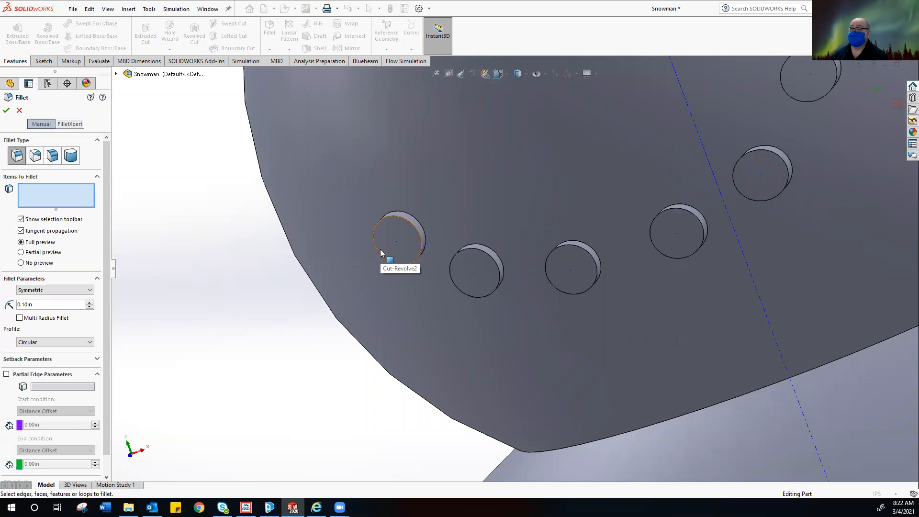
{"action": "left_click", "coordinate": [413, 227]}
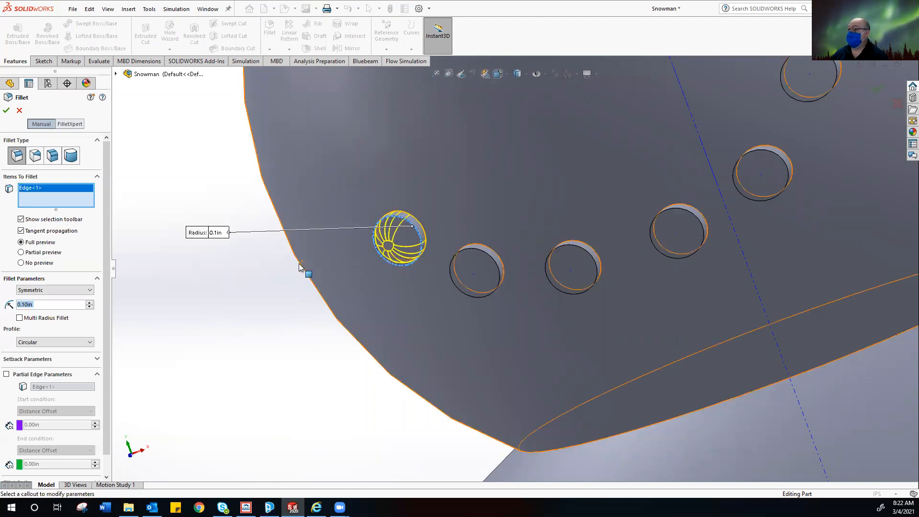
{"action": "left_click", "coordinate": [483, 252]}
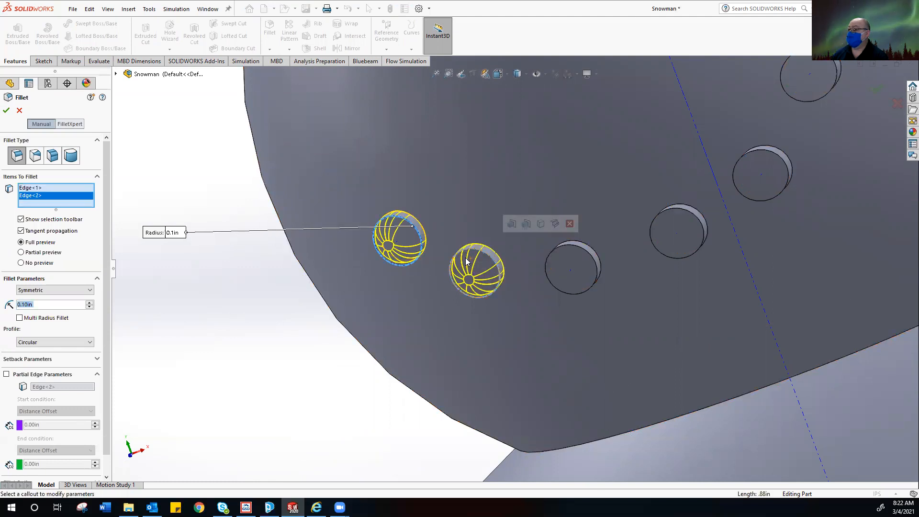
{"action": "left_click", "coordinate": [588, 252]}
{"action": "left_click", "coordinate": [682, 213]}
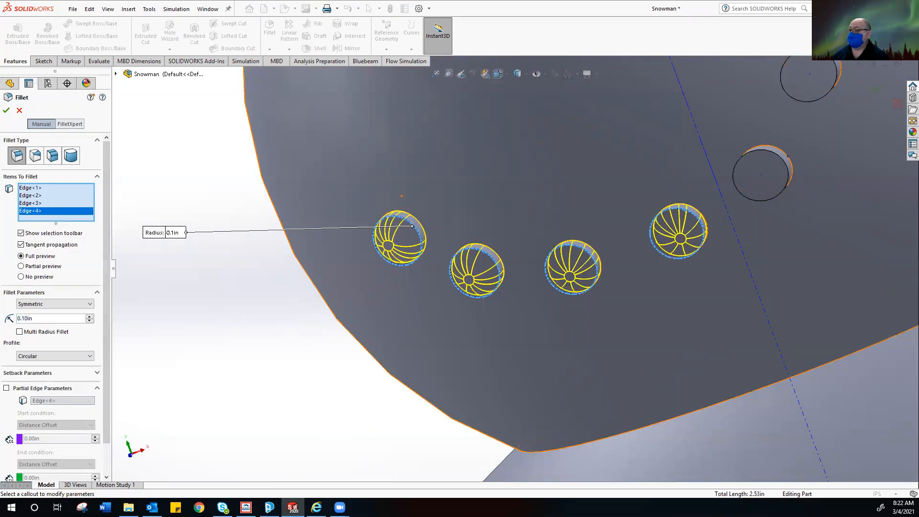
{"action": "left_click", "coordinate": [6, 110]}
Step: Start a 0.30 in fillet on the outer edge of the fifth mouth piece, next to the four rounded ones
{"action": "scroll", "coordinate": [335, 262], "scroll_direction": "up", "scroll_amount": 5}
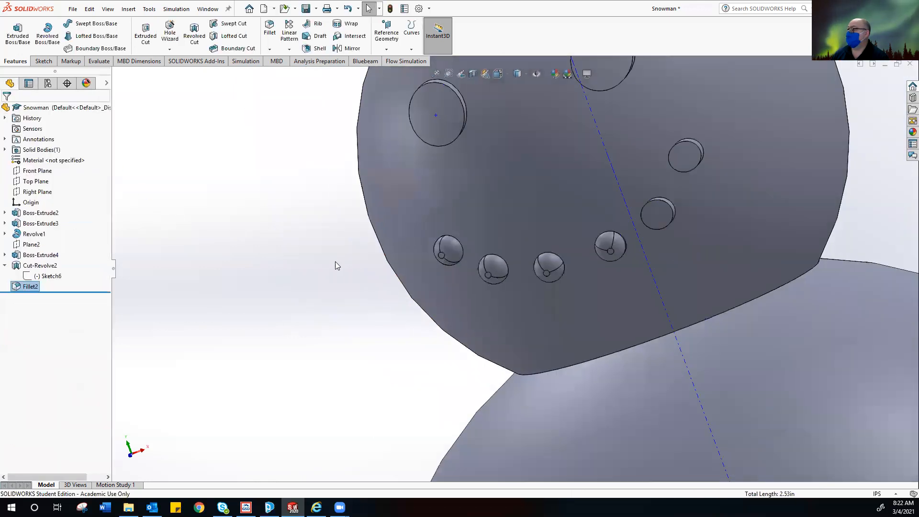
{"action": "mouse_move", "coordinate": [340, 269]}
{"action": "middle_mouse_down"}
{"action": "mouse_move", "coordinate": [324, 274]}
{"action": "mouse_move", "coordinate": [342, 262]}
{"action": "middle_mouse_up"}
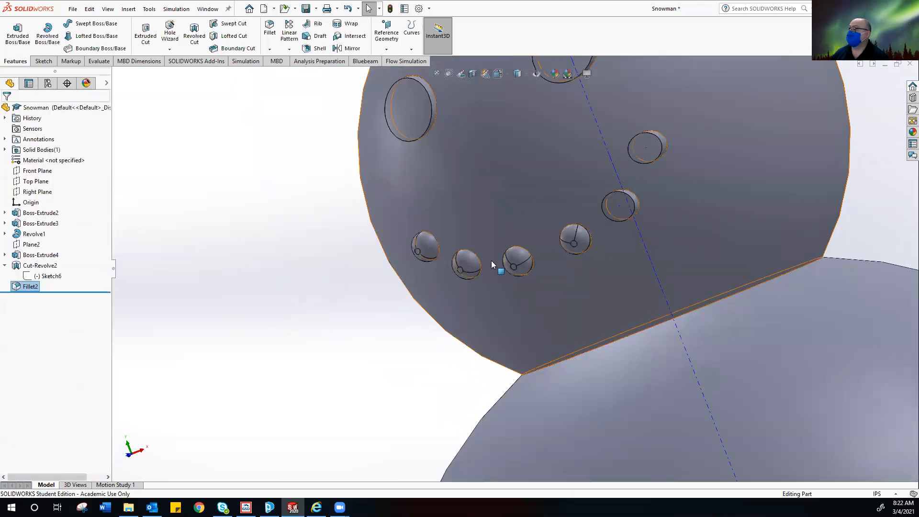
{"action": "scroll", "coordinate": [575, 216], "scroll_direction": "down", "scroll_amount": 1}
{"action": "scroll", "coordinate": [574, 216], "scroll_direction": "up", "scroll_amount": 1}
{"action": "scroll", "coordinate": [574, 217], "scroll_direction": "down", "scroll_amount": 1}
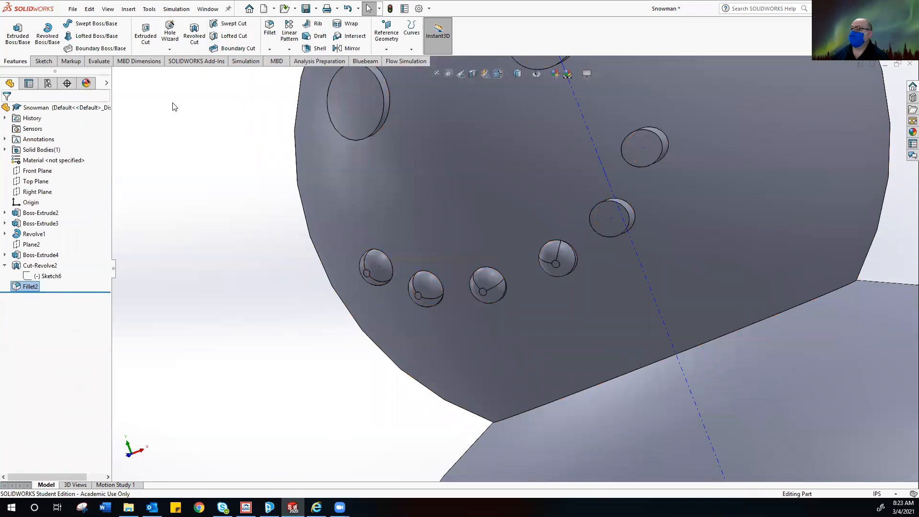
{"action": "left_click", "coordinate": [269, 30]}
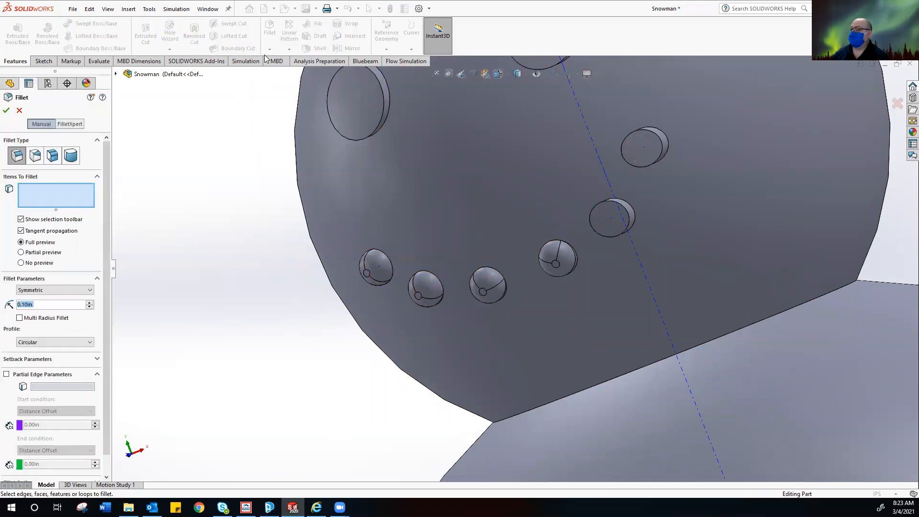
{"action": "left_click", "coordinate": [42, 305]}
{"action": "type", "text": "0.3"}
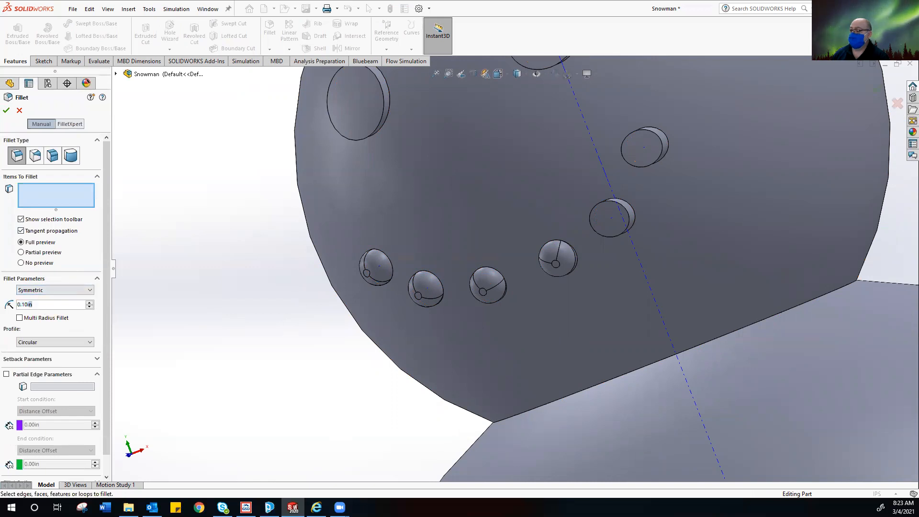
{"action": "key", "text": "Return"}
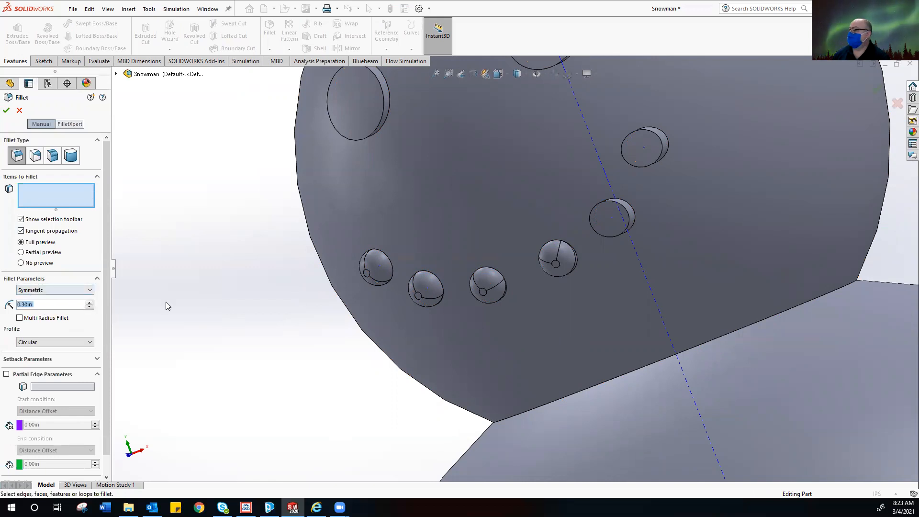
{"action": "left_click", "coordinate": [628, 217]}
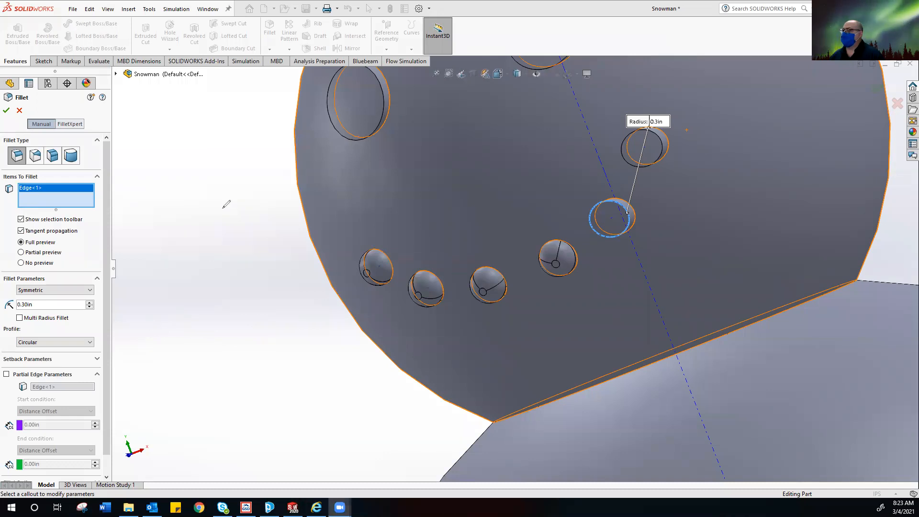
Step: Sketch a red right-angle corner with the annotation pen beside the model and write "R.3" above it
{"action": "left_click_drag", "start_coordinate": [175, 182], "coordinate": [249, 181]}
{"action": "left_click_drag", "start_coordinate": [174, 182], "coordinate": [172, 263]}
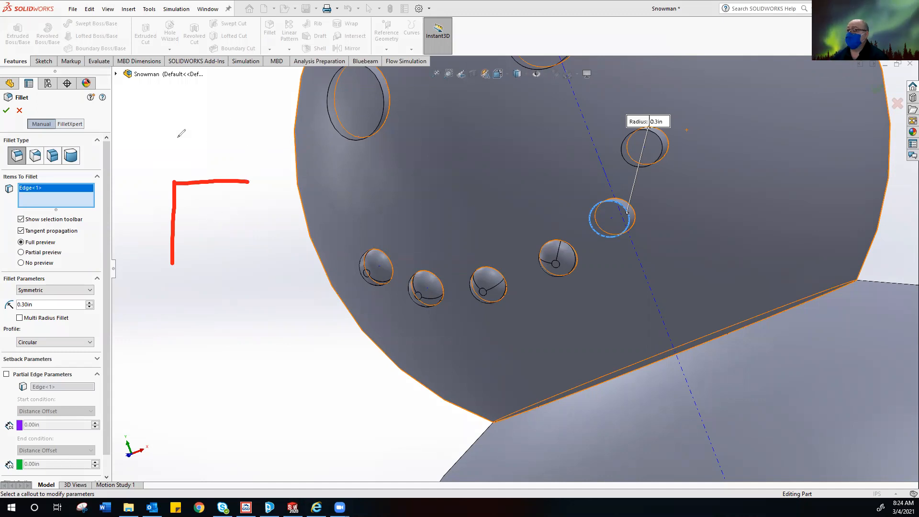
{"action": "mouse_move", "coordinate": [150, 98]}
{"action": "left_mouse_down"}
{"action": "mouse_move", "coordinate": [150, 118]}
{"action": "mouse_move", "coordinate": [170, 98]}
{"action": "mouse_move", "coordinate": [167, 117]}
{"action": "mouse_move", "coordinate": [211, 96]}
{"action": "mouse_move", "coordinate": [194, 114]}
{"action": "left_mouse_up"}
{"action": "left_click", "coordinate": [181, 114]}
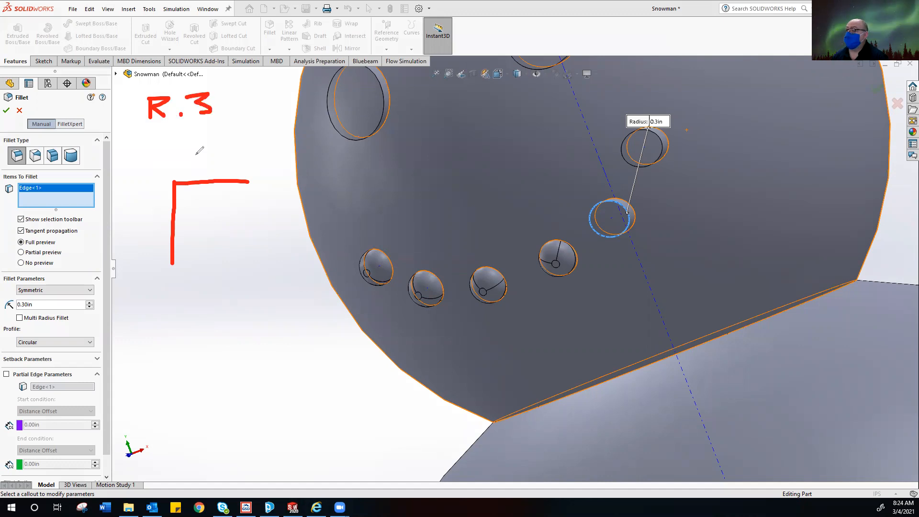
Step: Annotate the corner's horizontal leg with a hand-drawn dimension line labelled ".3<"
{"action": "left_click_drag", "start_coordinate": [174, 178], "coordinate": [174, 149]}
{"action": "left_click_drag", "start_coordinate": [257, 148], "coordinate": [254, 175]}
{"action": "left_click_drag", "start_coordinate": [167, 161], "coordinate": [196, 162]}
{"action": "mouse_move", "coordinate": [267, 160]}
{"action": "left_mouse_down"}
{"action": "mouse_move", "coordinate": [196, 161]}
{"action": "mouse_move", "coordinate": [212, 139]}
{"action": "mouse_move", "coordinate": [206, 148]}
{"action": "mouse_move", "coordinate": [245, 147]}
{"action": "left_mouse_up"}
{"action": "left_click", "coordinate": [200, 145]}
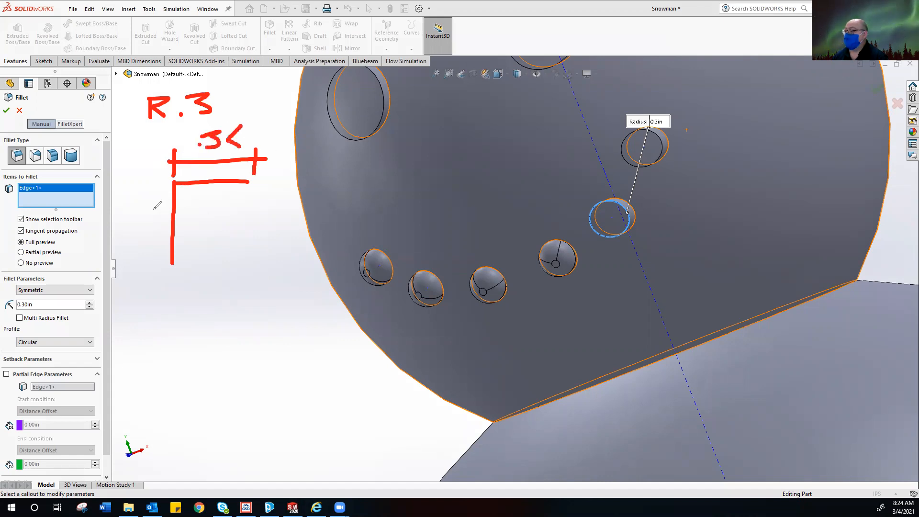
Step: Mark the ends of the corner's vertical leg with short extension lines and label it ".3<"
{"action": "left_click_drag", "start_coordinate": [149, 182], "coordinate": [174, 182]}
{"action": "left_click_drag", "start_coordinate": [149, 258], "coordinate": [165, 259]}
{"action": "left_click", "coordinate": [133, 231]}
{"action": "mouse_move", "coordinate": [143, 209]}
{"action": "left_mouse_down"}
{"action": "mouse_move", "coordinate": [144, 223]}
{"action": "mouse_move", "coordinate": [154, 214]}
{"action": "mouse_move", "coordinate": [167, 223]}
{"action": "left_mouse_up"}
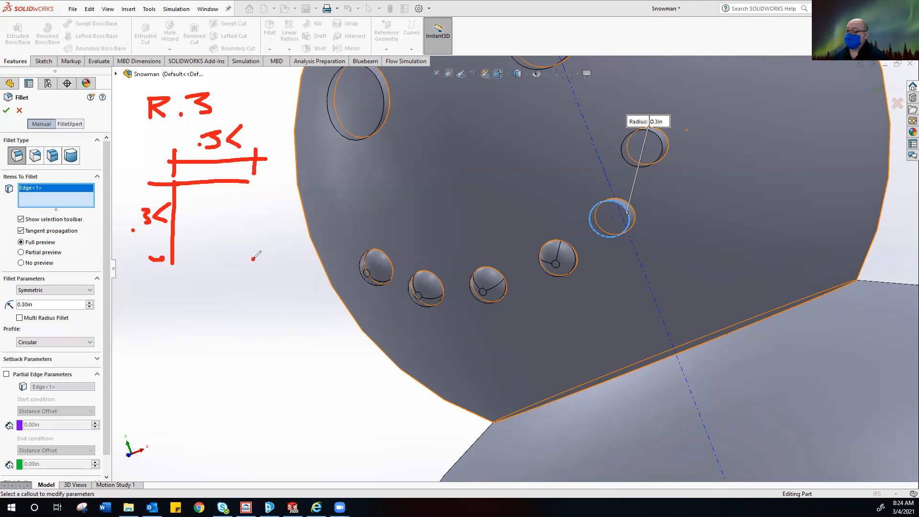
Step: Draw two pen arrows from a shared point towards the ends of the corner's legs, and clear all annotations
{"action": "mouse_move", "coordinate": [252, 259]}
{"action": "left_mouse_down"}
{"action": "mouse_move", "coordinate": [255, 187]}
{"action": "mouse_move", "coordinate": [259, 199]}
{"action": "left_mouse_up"}
{"action": "mouse_move", "coordinate": [253, 259]}
{"action": "left_mouse_down"}
{"action": "mouse_move", "coordinate": [181, 260]}
{"action": "mouse_move", "coordinate": [198, 268]}
{"action": "left_mouse_up"}
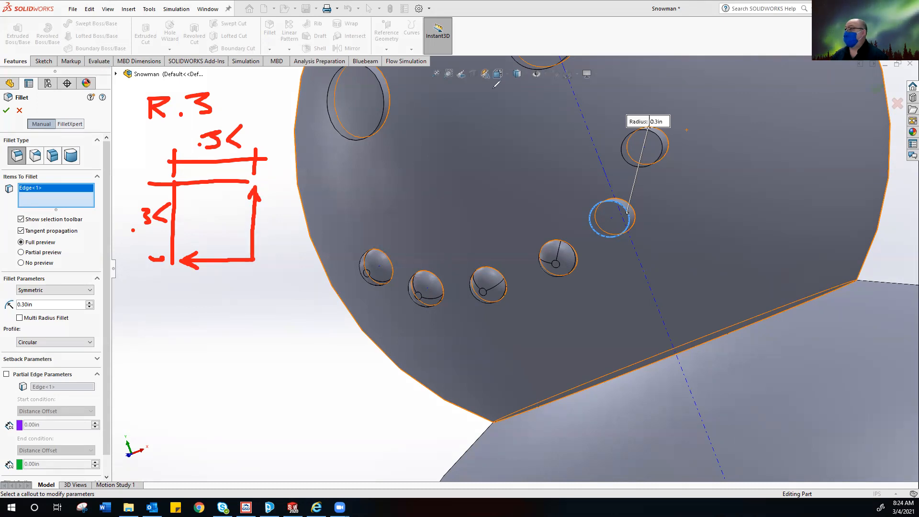
{"action": "left_click", "coordinate": [614, 67]}
{"action": "left_click", "coordinate": [572, 75]}
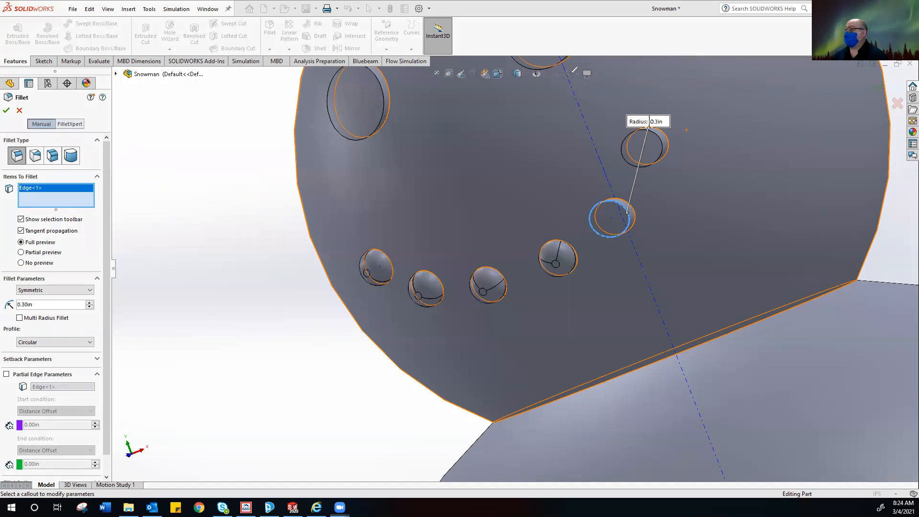
Step: Set the fillet radius to 0.10 in, add the sixth mouth piece's outer edge and apply the fillet to both pieces
{"action": "left_click", "coordinate": [36, 306]}
{"action": "type", "text": ".1"}
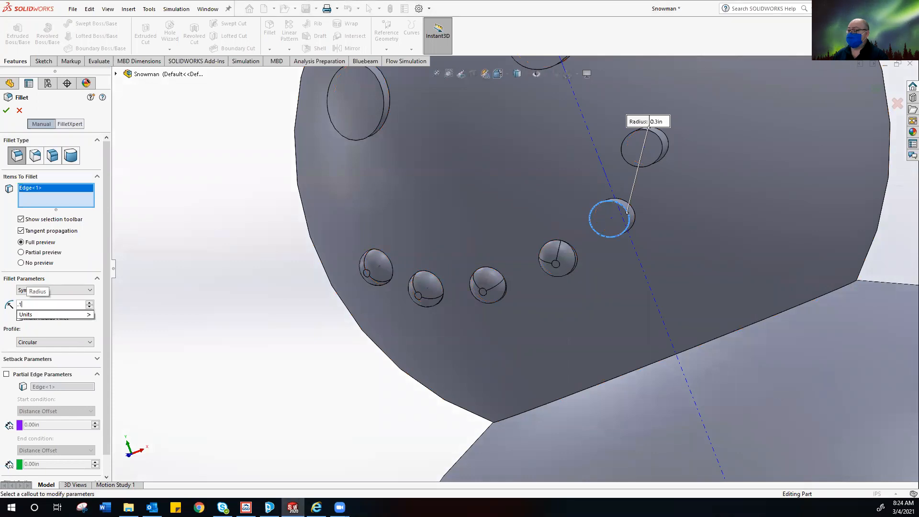
{"action": "key", "text": "Return"}
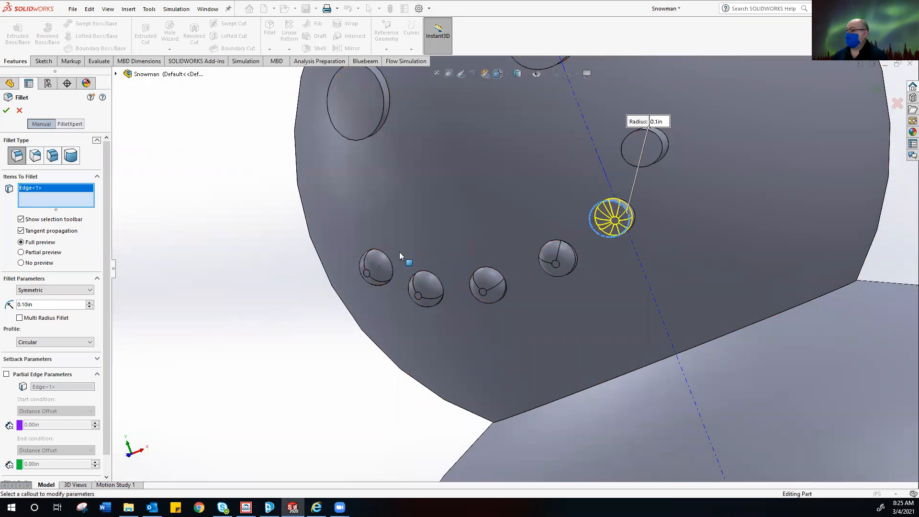
{"action": "middle_click_drag", "start_coordinate": [584, 235], "coordinate": [541, 249]}
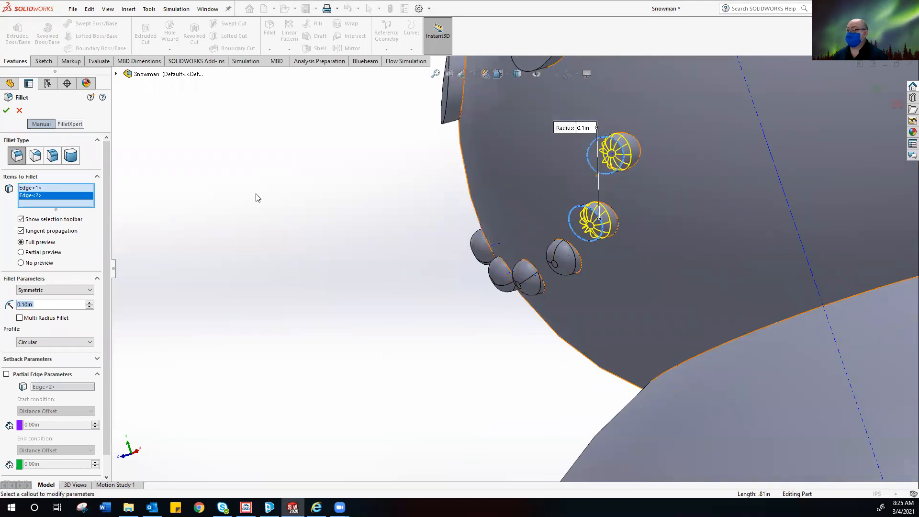
{"action": "left_click", "coordinate": [7, 111]}
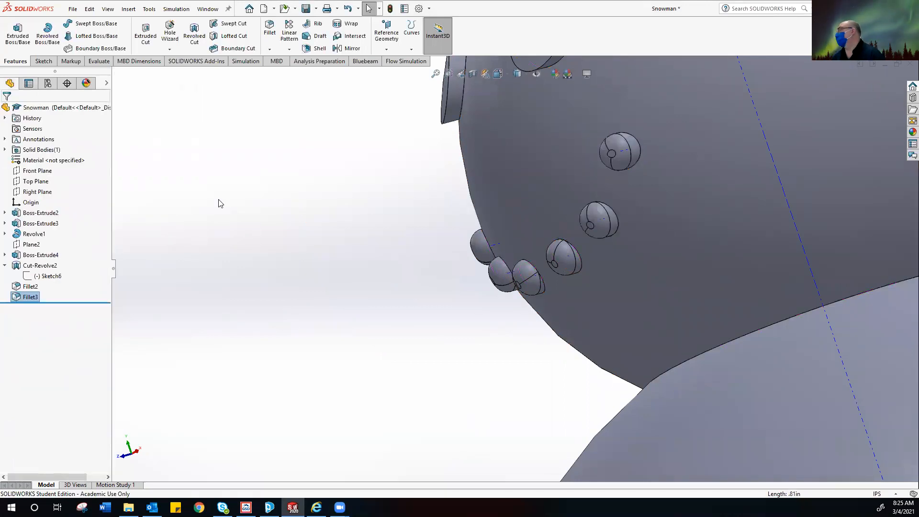
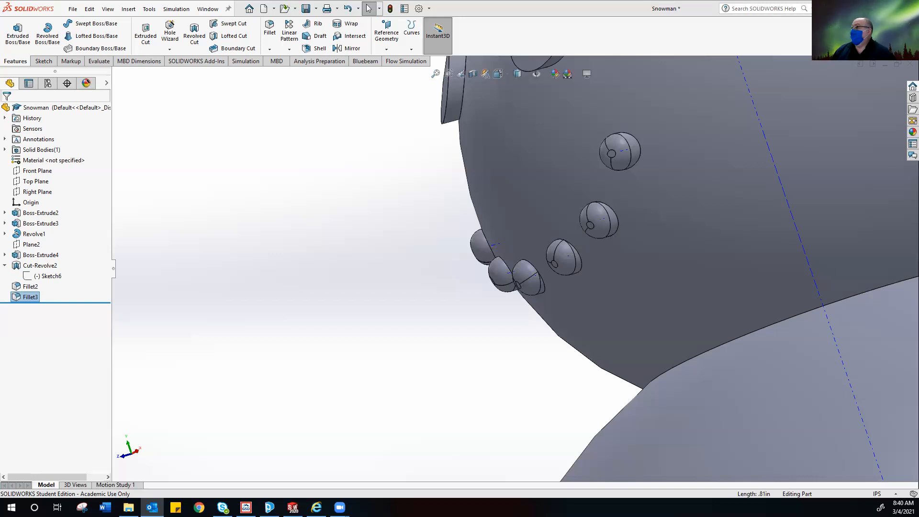
Step: Fillet the front rims of both eyes with a 0.10 in radius
{"action": "scroll", "coordinate": [344, 402], "scroll_direction": "up", "scroll_amount": 2}
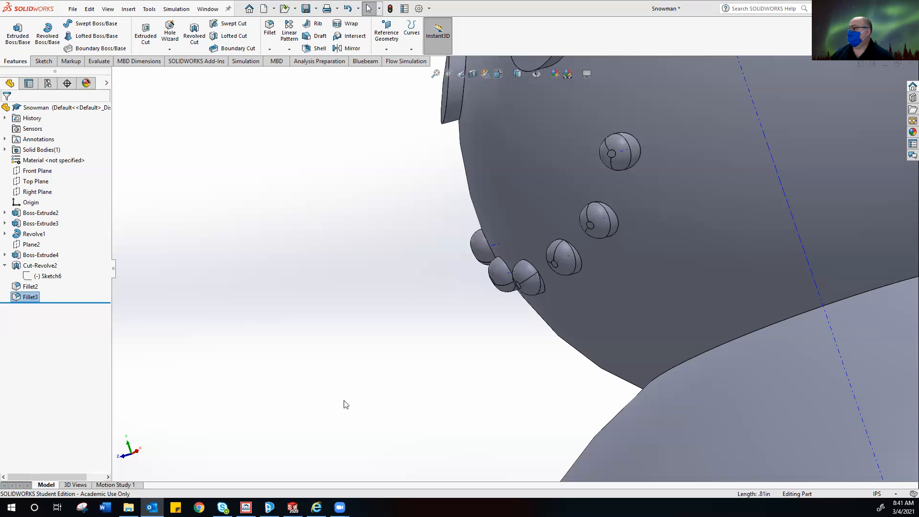
{"action": "scroll", "coordinate": [439, 277], "scroll_direction": "up", "scroll_amount": 3}
{"action": "scroll", "coordinate": [443, 272], "scroll_direction": "up", "scroll_amount": 1}
{"action": "middle_click_drag", "start_coordinate": [443, 272], "coordinate": [506, 314]}
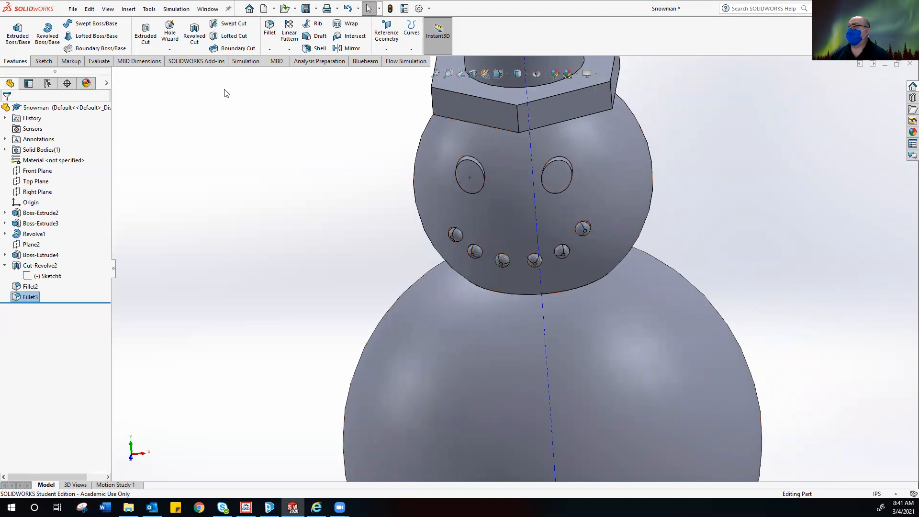
{"action": "left_click", "coordinate": [270, 30]}
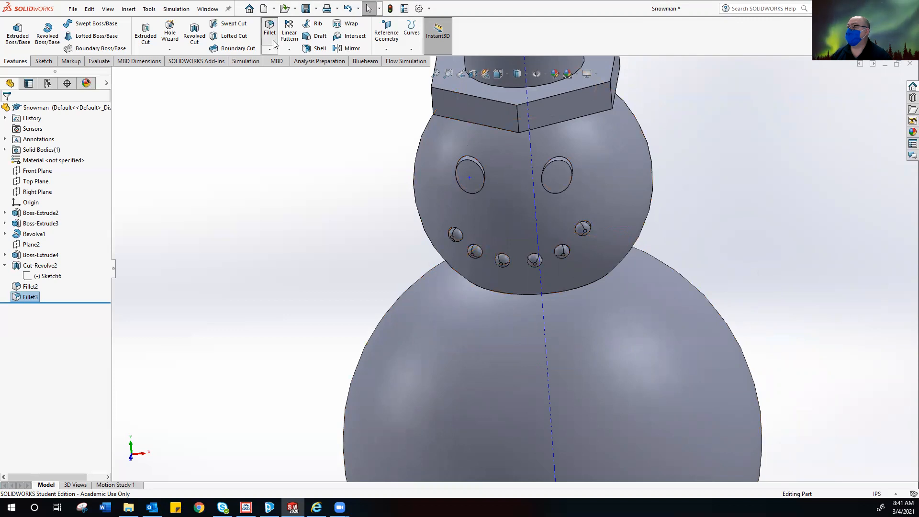
{"action": "left_click", "coordinate": [478, 171]}
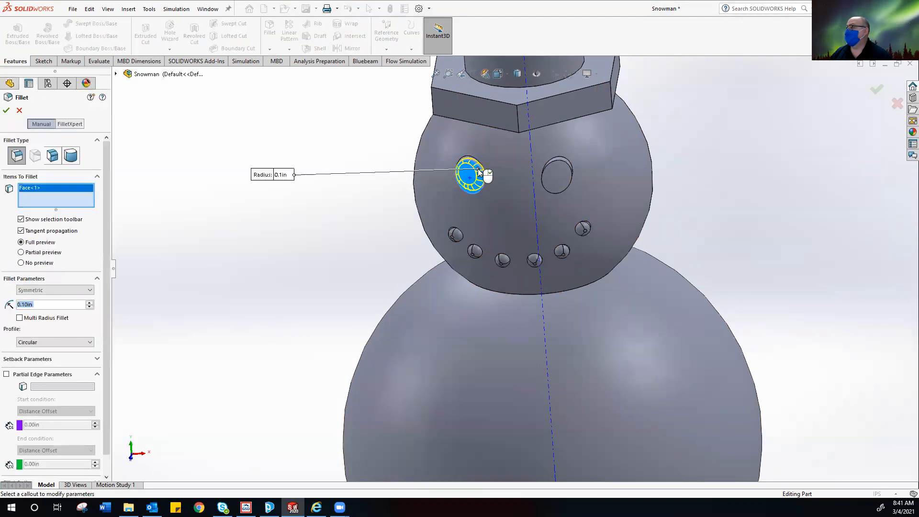
{"action": "left_click", "coordinate": [542, 168]}
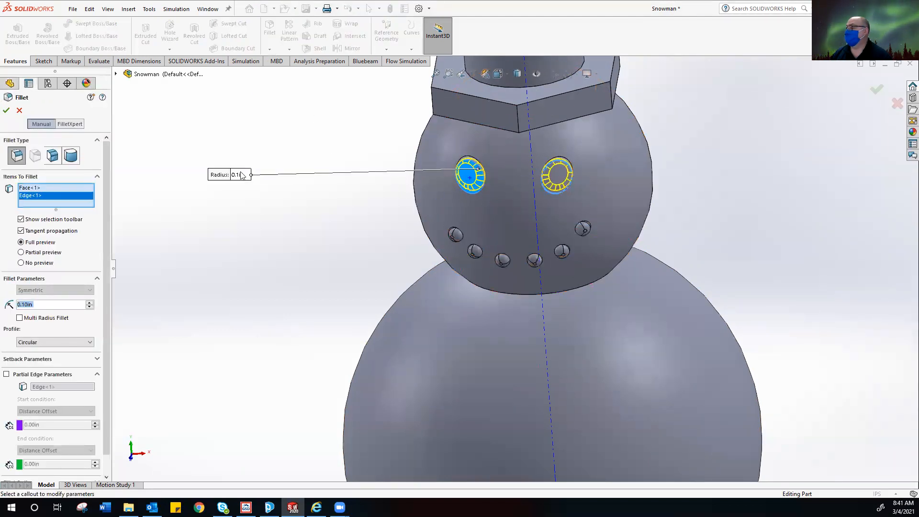
{"action": "left_click", "coordinate": [6, 110]}
Step: Show the Front Plane through the whole snowman
{"action": "middle_click_drag", "start_coordinate": [268, 195], "coordinate": [303, 177]}
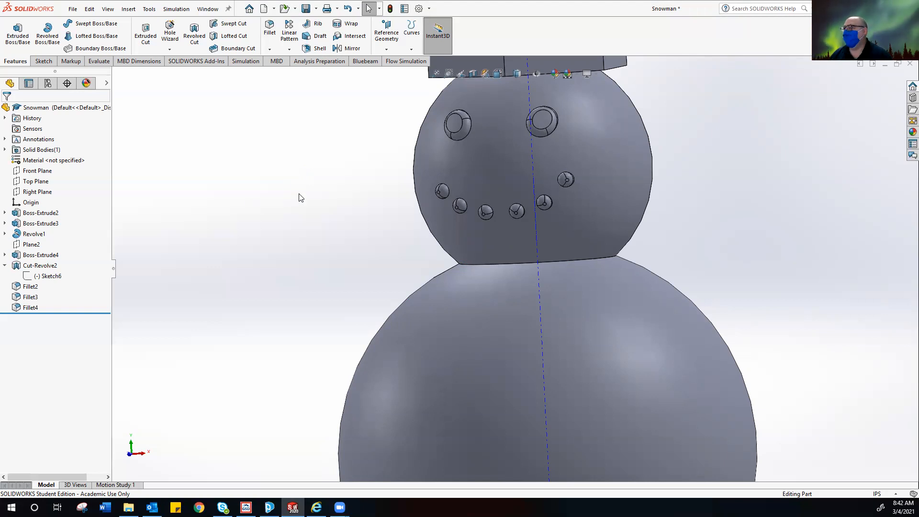
{"action": "scroll", "coordinate": [275, 182], "scroll_direction": "up", "scroll_amount": 6}
{"action": "middle_click_drag", "start_coordinate": [302, 192], "coordinate": [279, 188]}
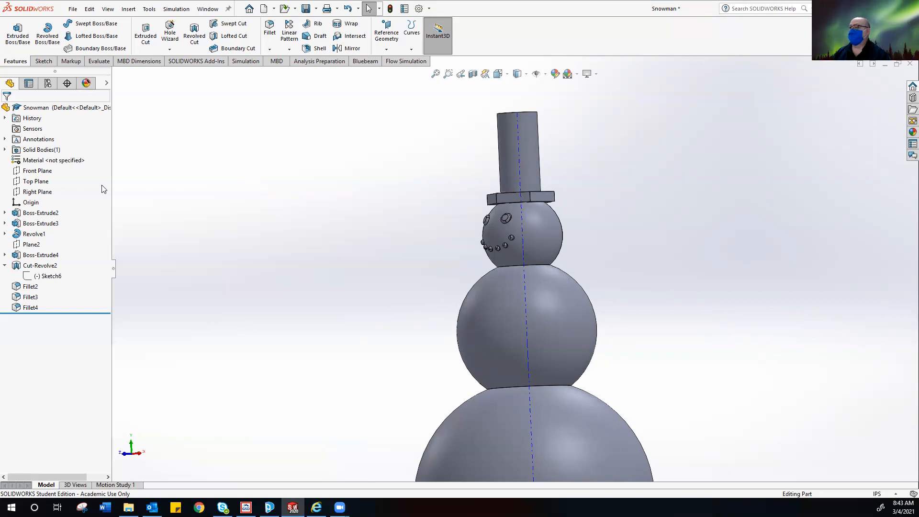
{"action": "left_click", "coordinate": [36, 170]}
{"action": "right_click", "coordinate": [43, 171]}
{"action": "left_click", "coordinate": [64, 161]}
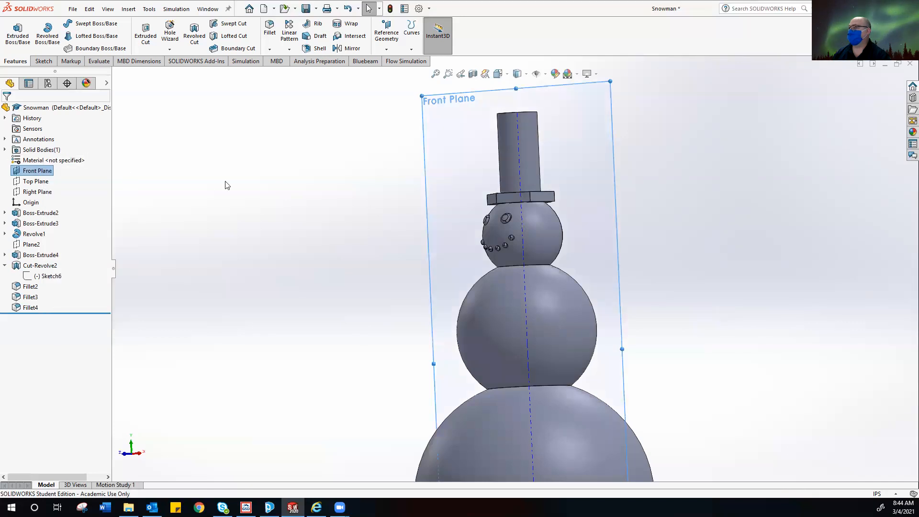
{"action": "left_click", "coordinate": [227, 183]}
{"action": "middle_click_drag", "start_coordinate": [257, 194], "coordinate": [291, 202]}
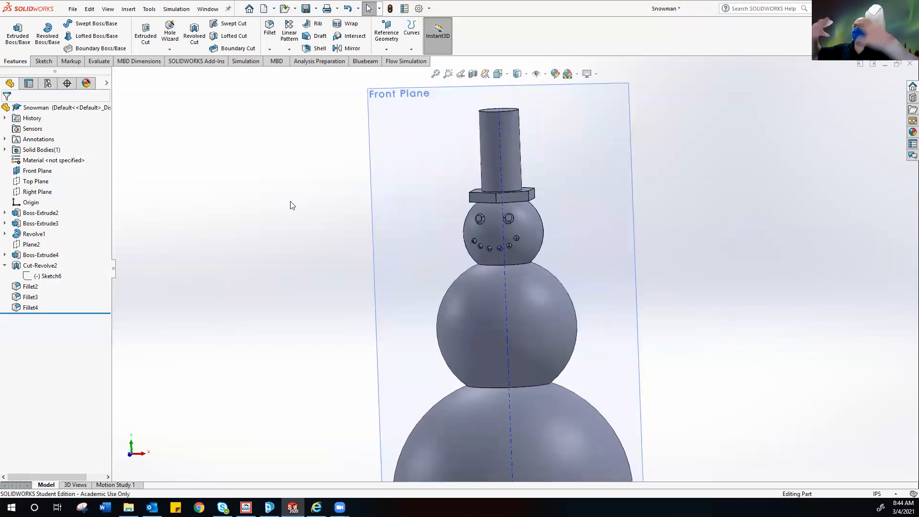
Step: Open a new sketch on the Front Plane, viewed from the front at the snowman's head
{"action": "left_click", "coordinate": [372, 217]}
{"action": "left_click", "coordinate": [506, 74]}
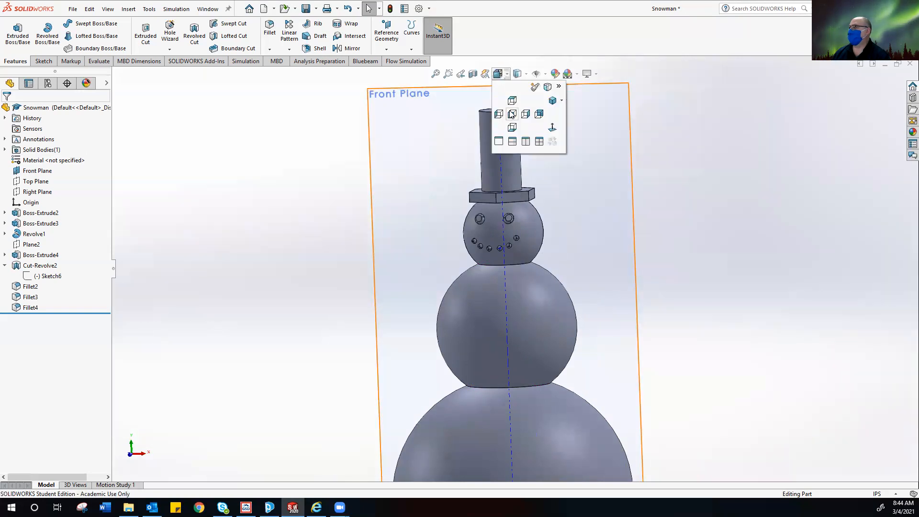
{"action": "left_click", "coordinate": [511, 98]}
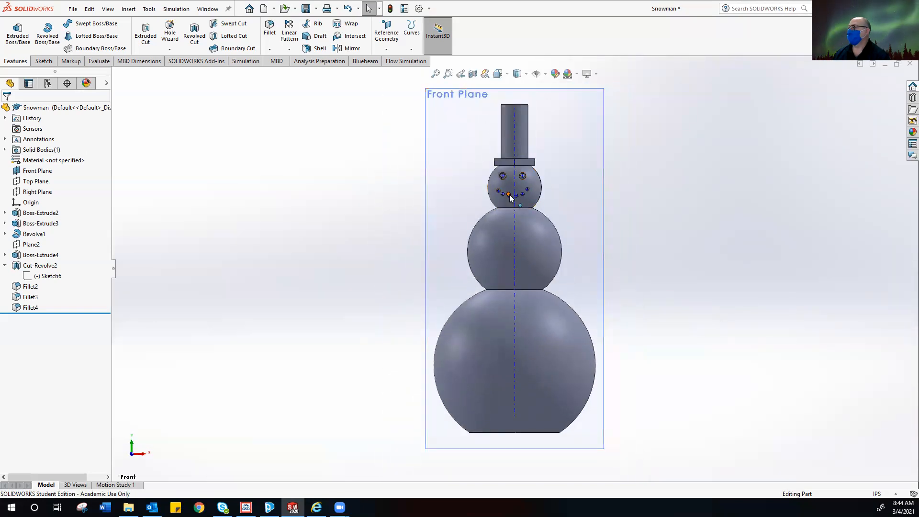
{"action": "scroll", "coordinate": [509, 195], "scroll_direction": "down", "scroll_amount": 5}
{"action": "scroll", "coordinate": [510, 195], "scroll_direction": "down", "scroll_amount": 1}
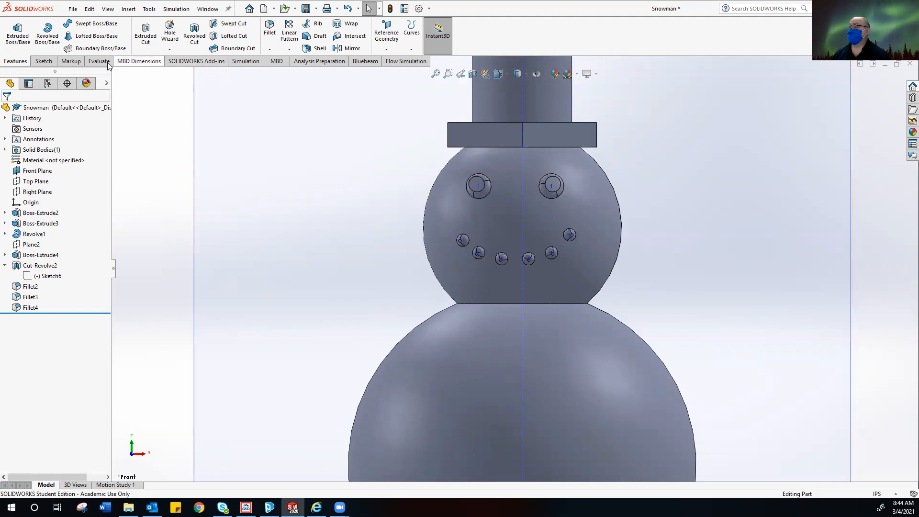
{"action": "left_click", "coordinate": [44, 61]}
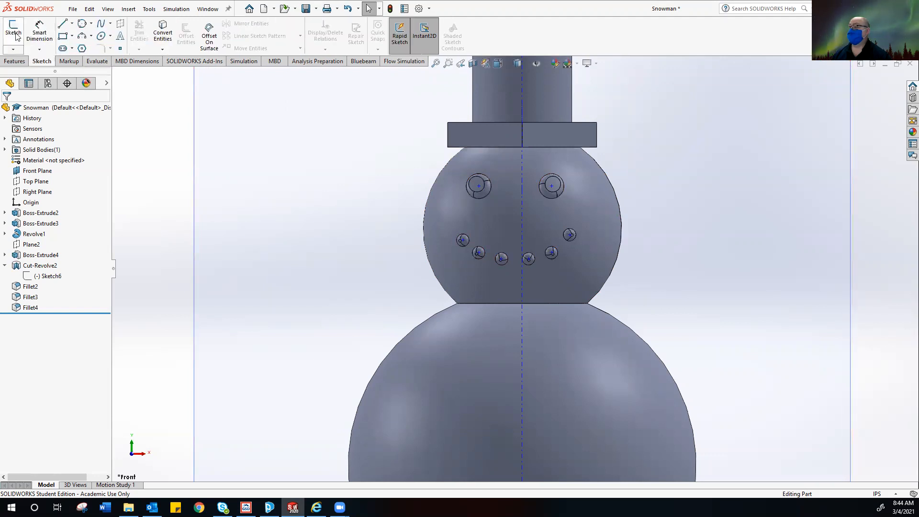
{"action": "left_click", "coordinate": [14, 29]}
{"action": "left_click", "coordinate": [199, 109]}
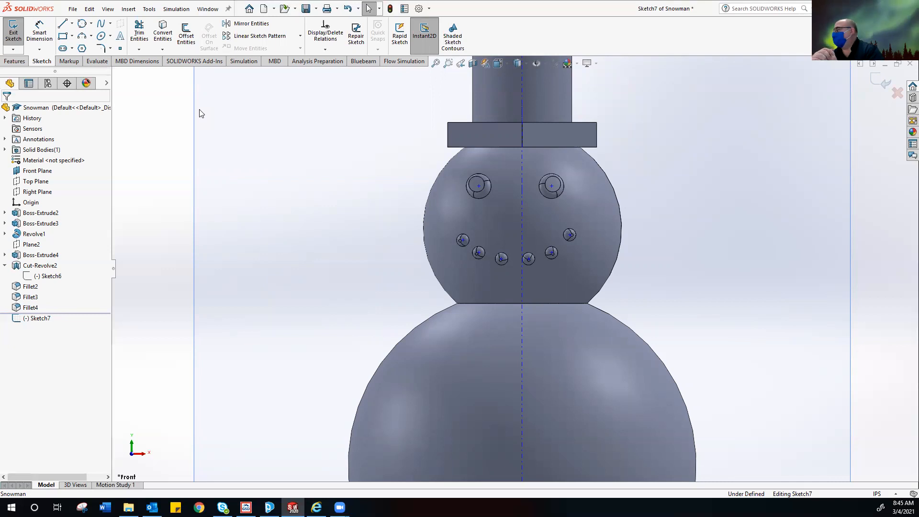
Step: Sketch a nose circle of about 0.45 in radius, centred on the vertical axis between the eyes and mouth
{"action": "left_click", "coordinate": [92, 24]}
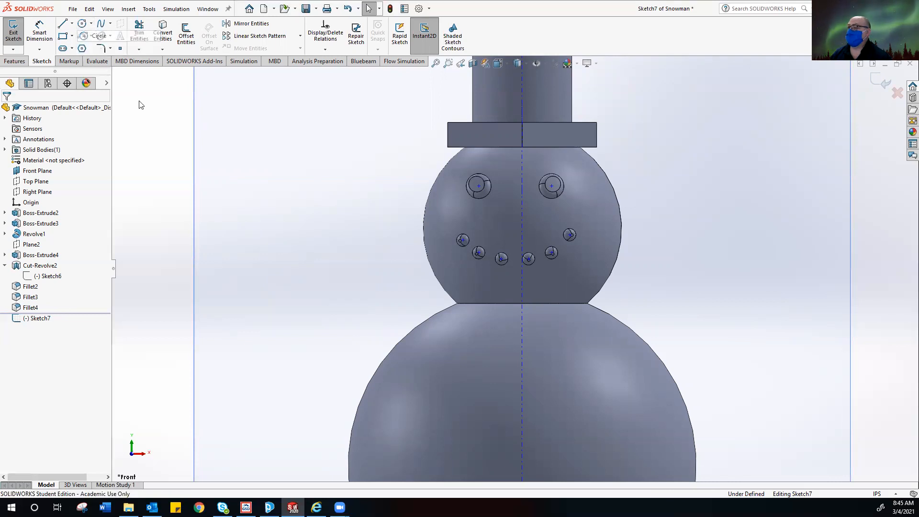
{"action": "left_click", "coordinate": [101, 33]}
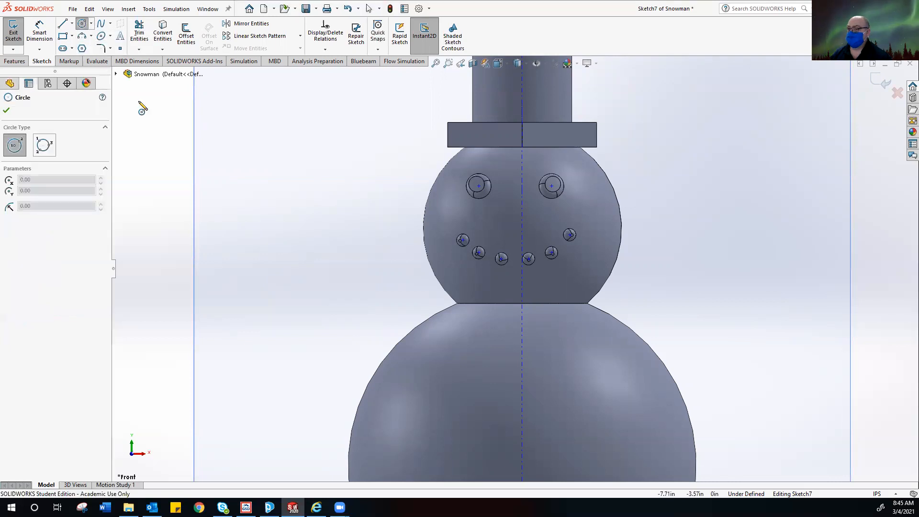
{"action": "left_click", "coordinate": [522, 211]}
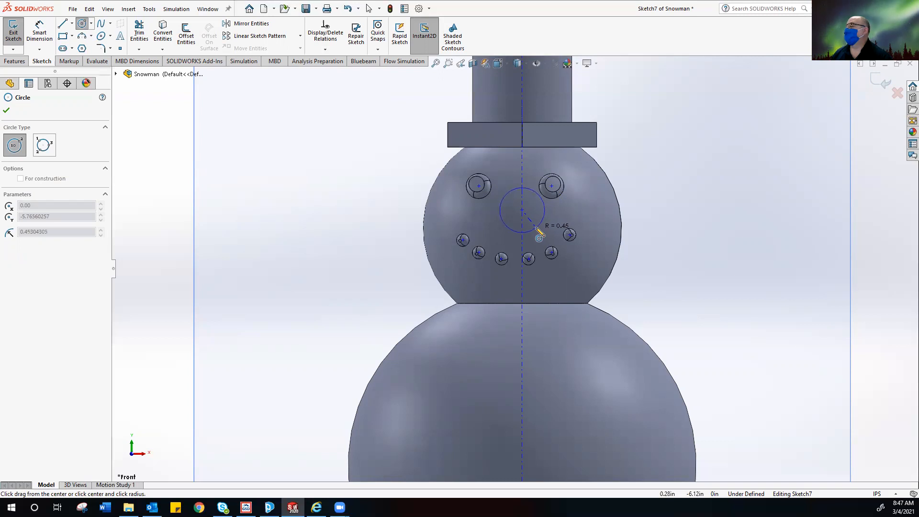
{"action": "left_click", "coordinate": [537, 229]}
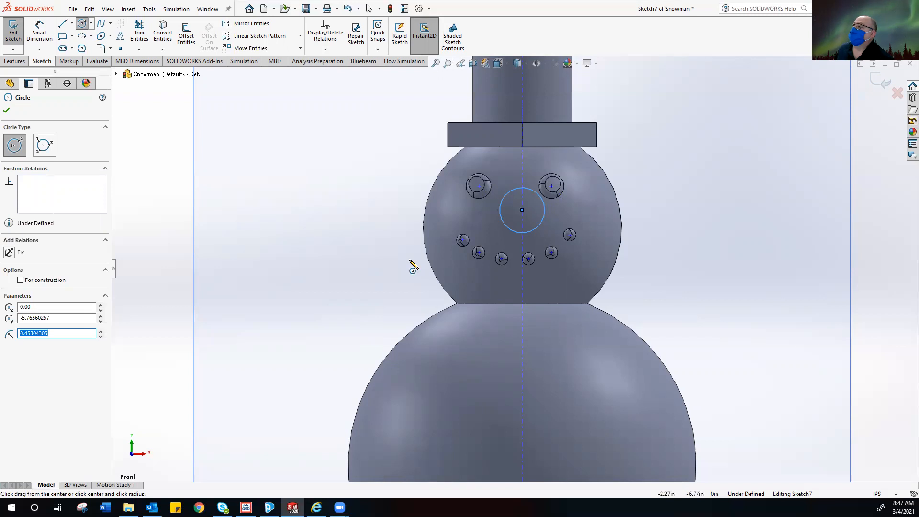
{"action": "left_click", "coordinate": [91, 24]}
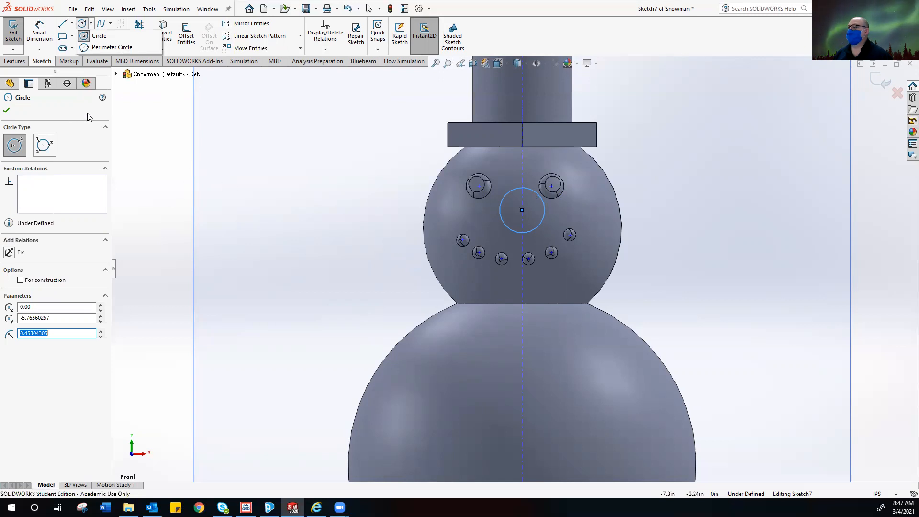
{"action": "left_click", "coordinate": [134, 86]}
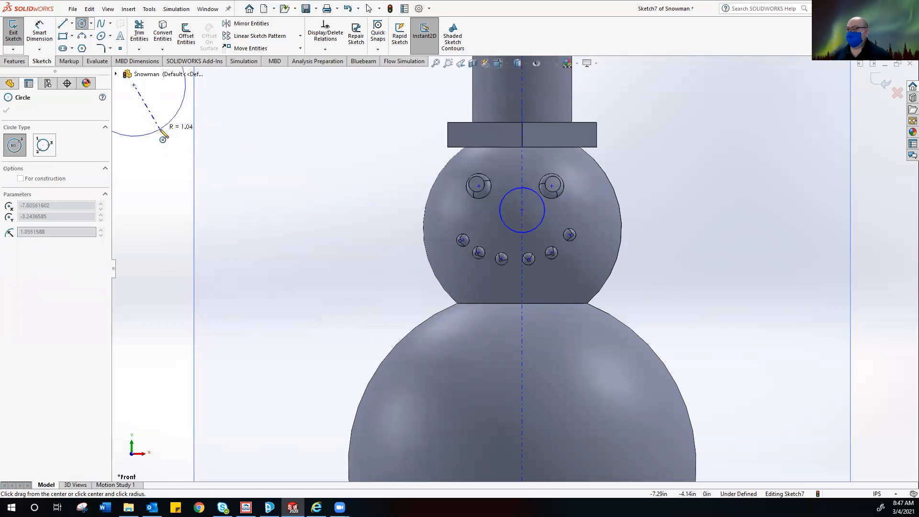
{"action": "key", "text": "Escape"}
Step: Extrude the nose circle forward out of the face to a blind depth of about 4.59 in
{"action": "mouse_move", "coordinate": [177, 145]}
{"action": "middle_mouse_down"}
{"action": "mouse_move", "coordinate": [118, 157]}
{"action": "mouse_move", "coordinate": [101, 150]}
{"action": "middle_mouse_up"}
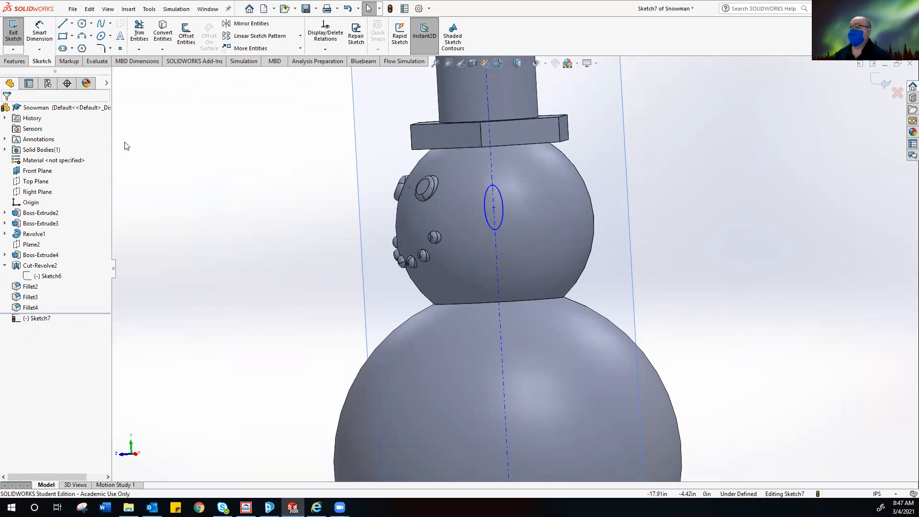
{"action": "left_click", "coordinate": [14, 62]}
{"action": "left_click", "coordinate": [18, 34]}
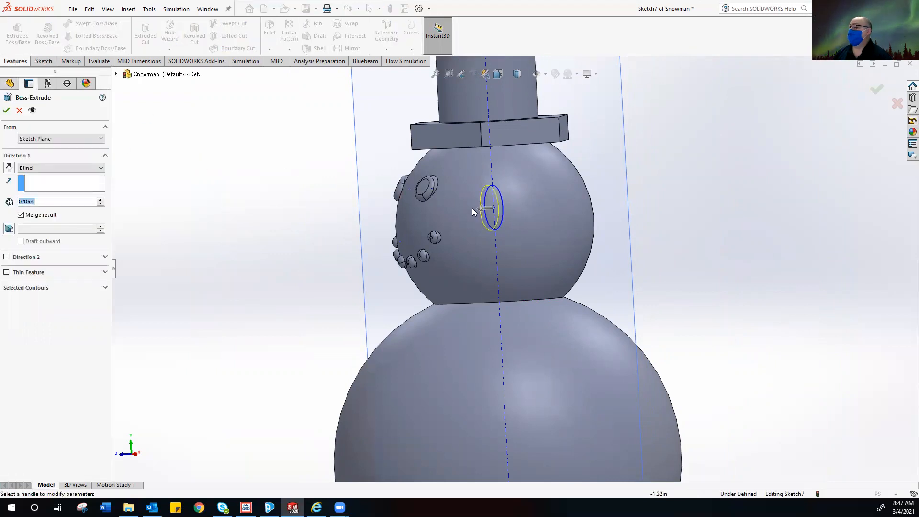
{"action": "left_click_drag", "start_coordinate": [481, 208], "coordinate": [278, 221]}
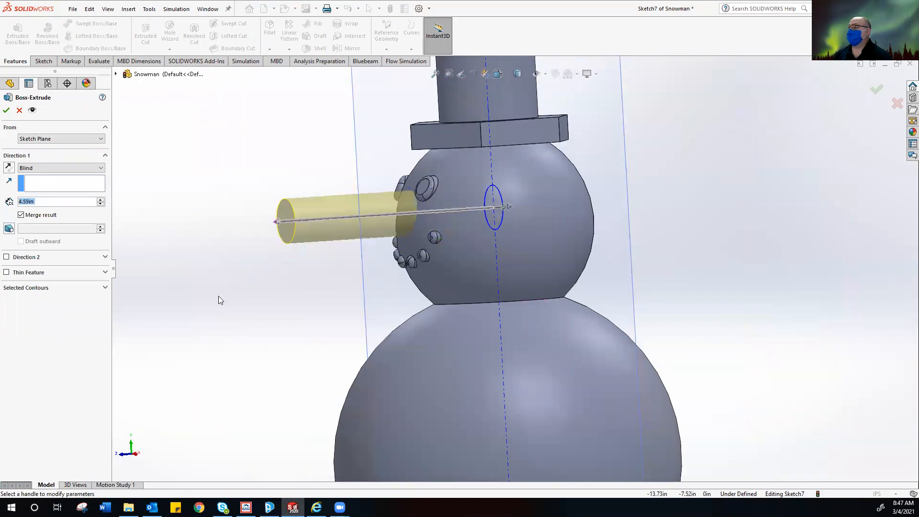
{"action": "mouse_move", "coordinate": [236, 289]}
{"action": "middle_mouse_down"}
{"action": "mouse_move", "coordinate": [307, 294]}
{"action": "mouse_move", "coordinate": [234, 290]}
{"action": "middle_mouse_up"}
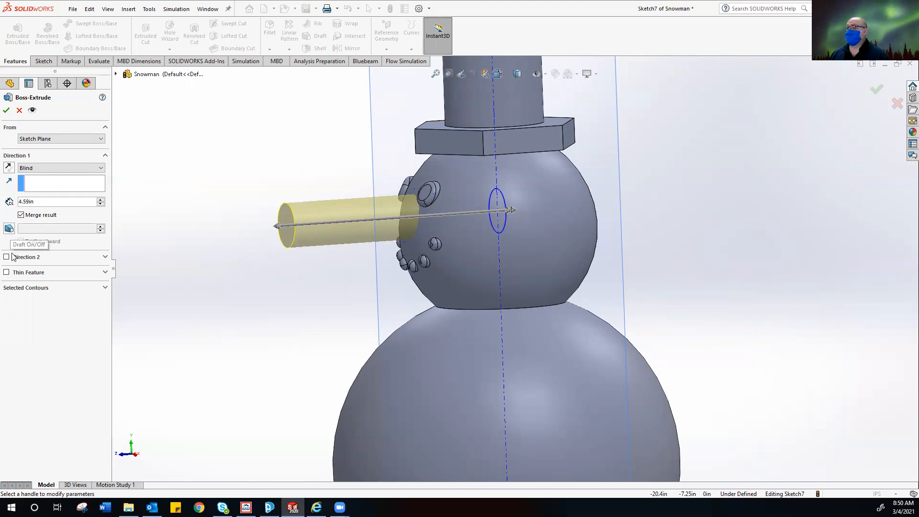
Step: Add a 5-degree draft to the nose extrusion, try it drafting outward and return it to tapering inward
{"action": "left_click", "coordinate": [9, 228]}
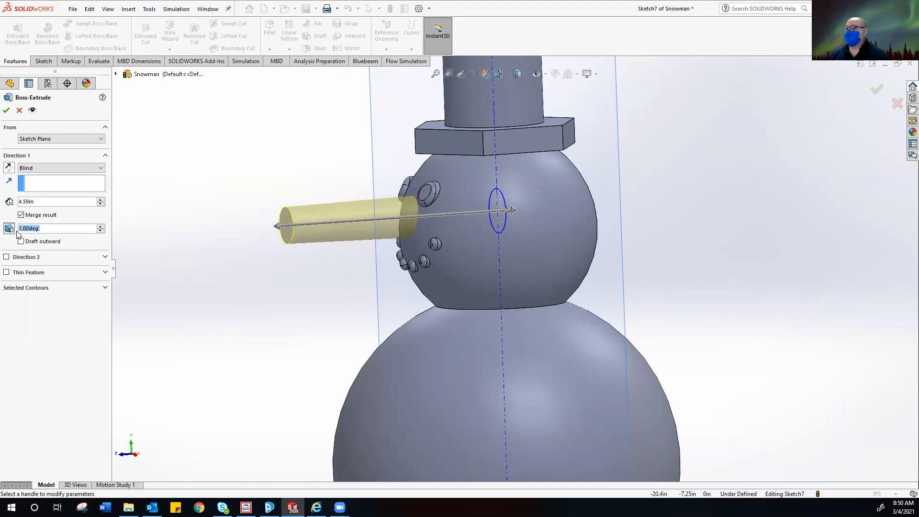
{"action": "left_click", "coordinate": [101, 227]}
{"action": "left_click", "coordinate": [101, 227]}
{"action": "left_click", "coordinate": [101, 227]}
{"action": "left_click", "coordinate": [100, 227]}
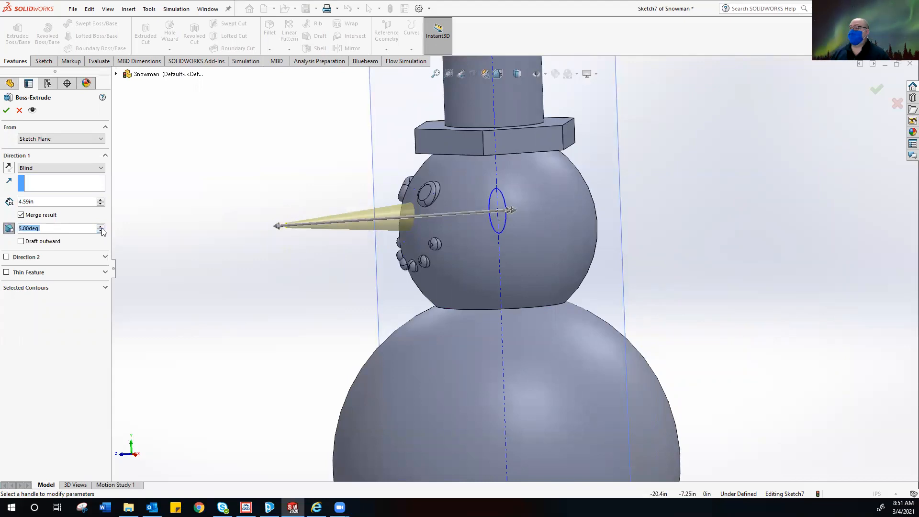
{"action": "left_click", "coordinate": [24, 242]}
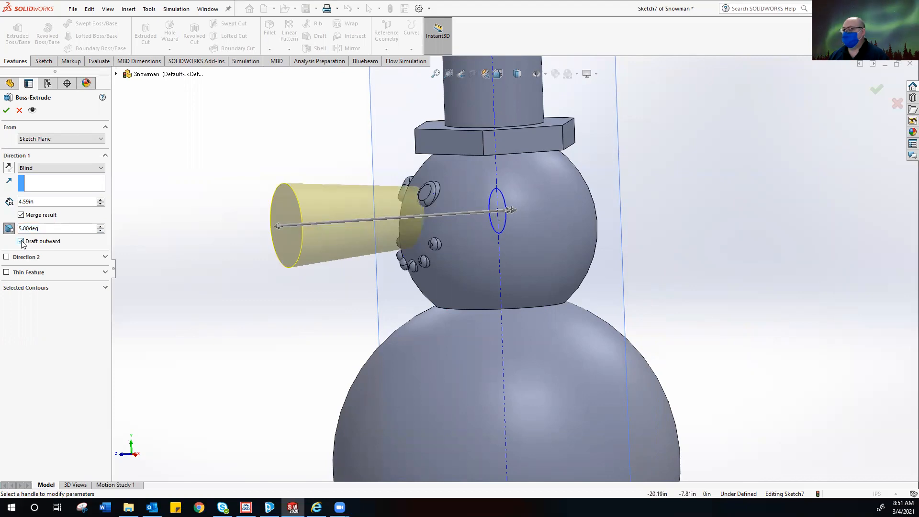
{"action": "left_click", "coordinate": [21, 242]}
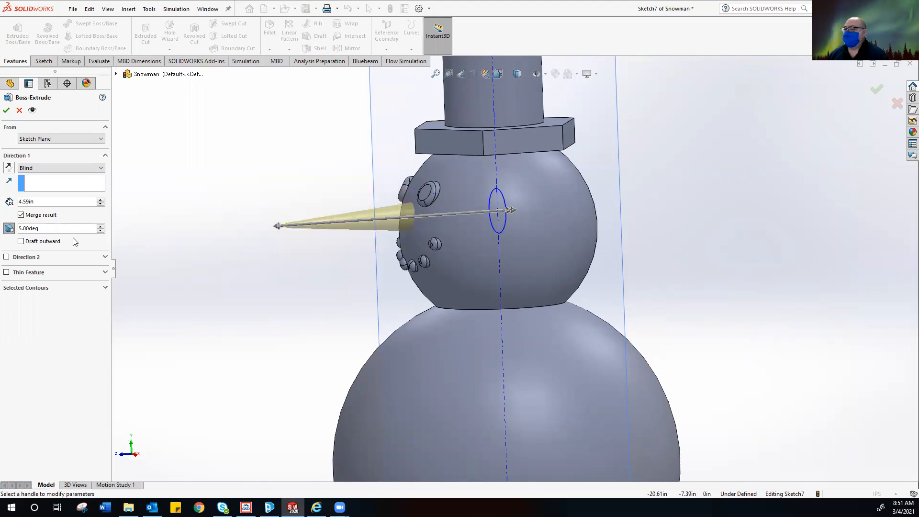
Step: Reduce the nose extrusion's draft angle to 4 degrees and shorten its blind depth to 3.79 in
{"action": "left_click", "coordinate": [100, 231]}
{"action": "left_click", "coordinate": [100, 232]}
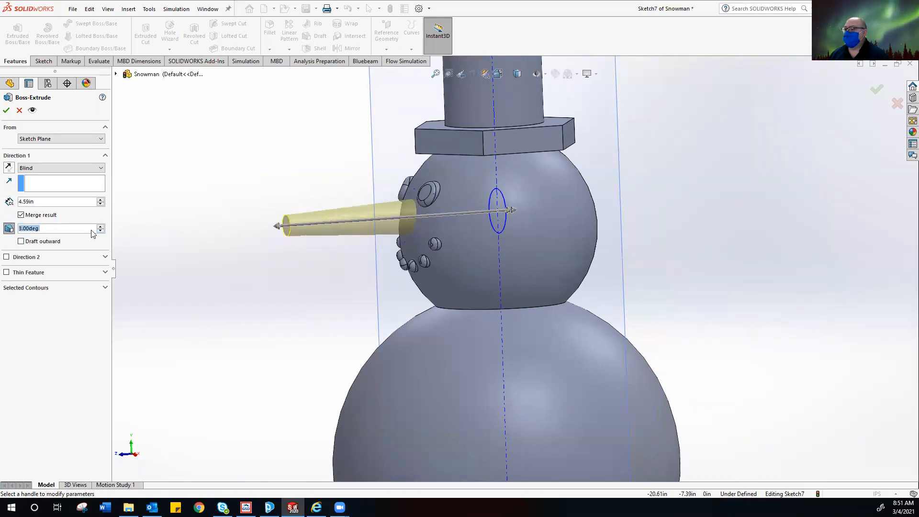
{"action": "left_click", "coordinate": [100, 226]}
{"action": "left_click", "coordinate": [101, 204]}
{"action": "left_click", "coordinate": [101, 204]}
{"action": "left_click", "coordinate": [101, 204]}
{"action": "left_click", "coordinate": [101, 204]}
{"action": "left_click", "coordinate": [101, 204]}
{"action": "left_click", "coordinate": [101, 204]}
{"action": "left_click", "coordinate": [101, 204]}
{"action": "left_click", "coordinate": [101, 204]}
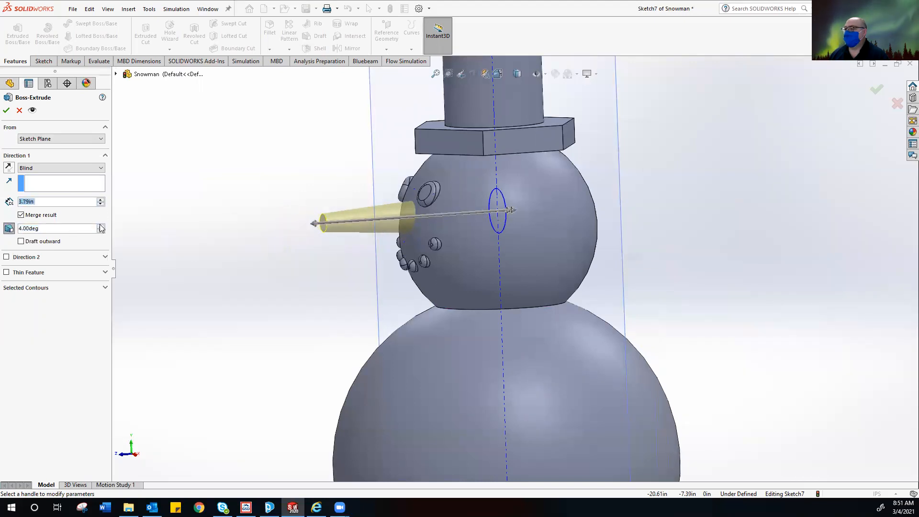
Step: Try a 6-degree draft on the nose, settle on 5 degrees with a 3.89 in depth, and accept the extrusion
{"action": "middle_click_drag", "start_coordinate": [226, 229], "coordinate": [237, 239]}
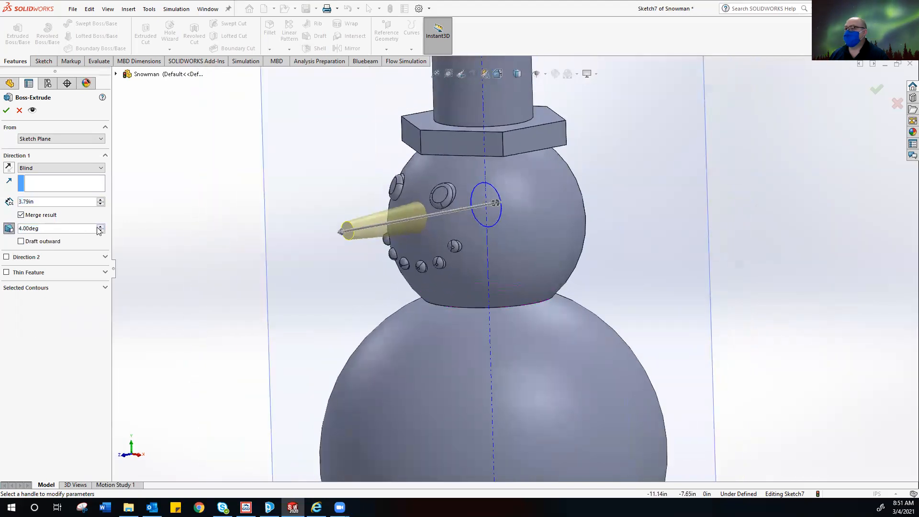
{"action": "left_click", "coordinate": [101, 227]}
{"action": "left_click", "coordinate": [100, 226]}
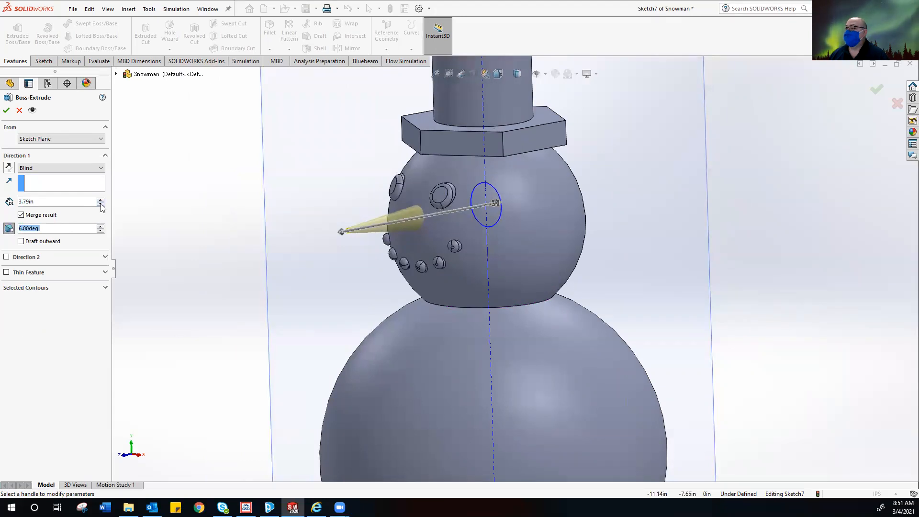
{"action": "mouse_move", "coordinate": [163, 222]}
{"action": "middle_mouse_down"}
{"action": "mouse_move", "coordinate": [220, 209]}
{"action": "mouse_move", "coordinate": [217, 220]}
{"action": "mouse_move", "coordinate": [142, 224]}
{"action": "middle_mouse_up"}
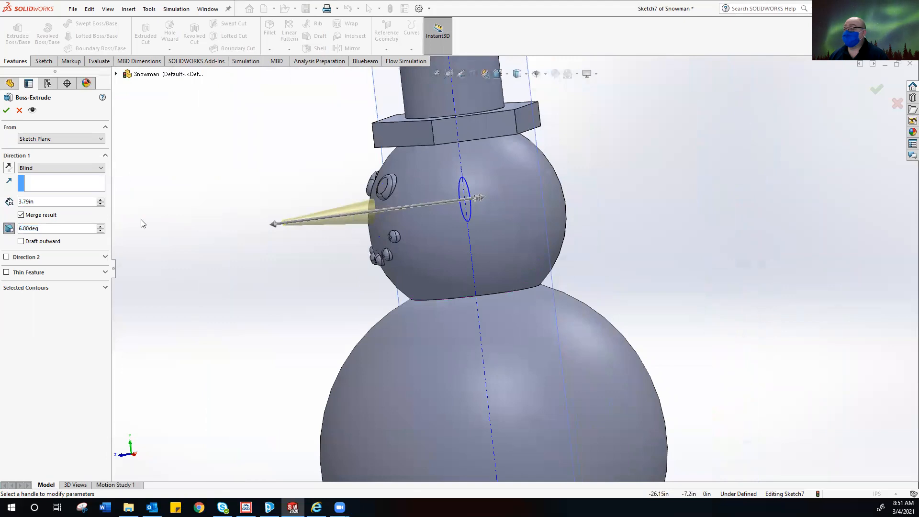
{"action": "left_click", "coordinate": [101, 204]}
{"action": "left_click", "coordinate": [100, 231]}
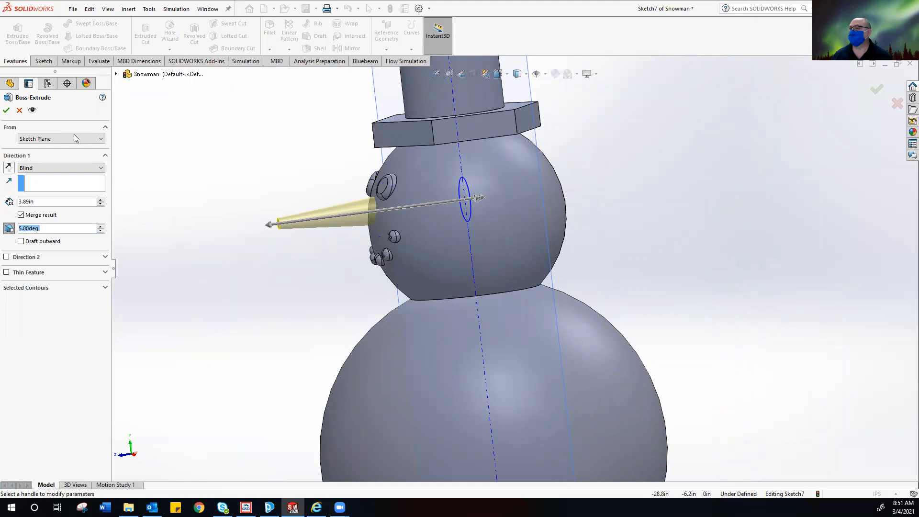
{"action": "left_click", "coordinate": [7, 110]}
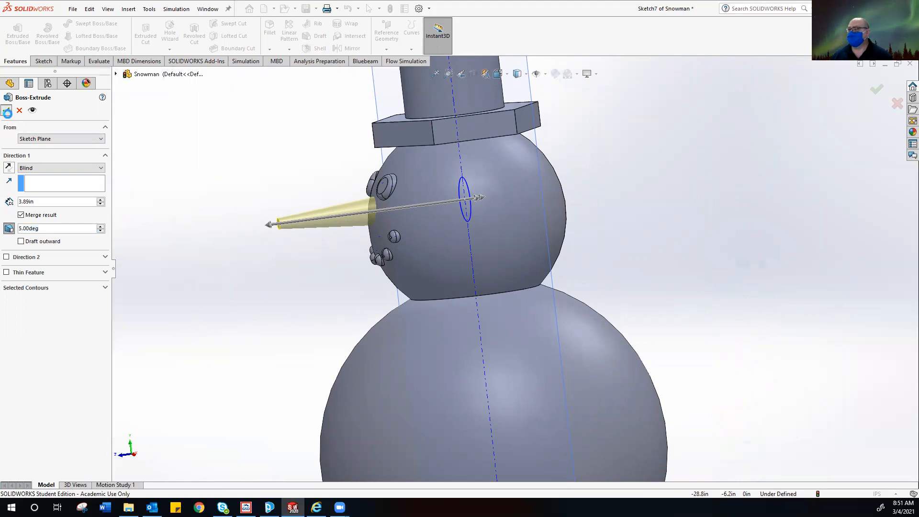
Step: Look over the finished nose and show the whole snowman in the Front view
{"action": "middle_click_drag", "start_coordinate": [169, 154], "coordinate": [219, 179]}
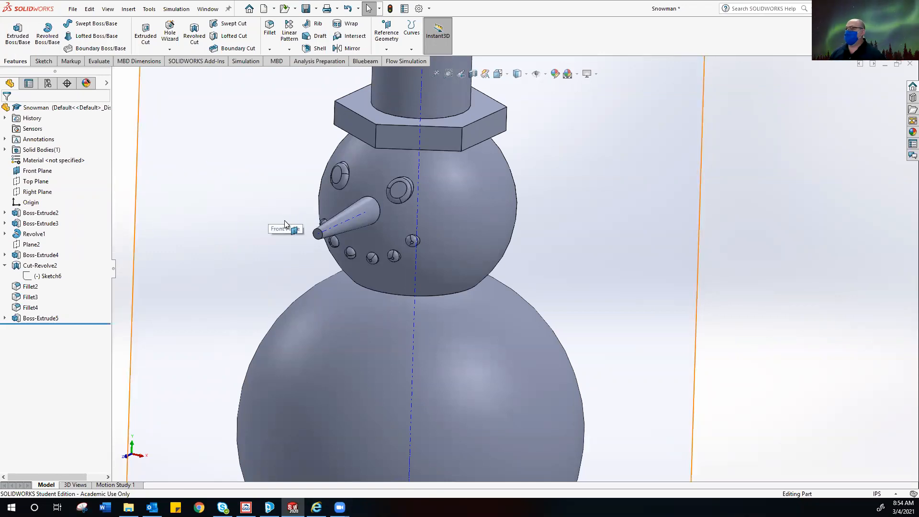
{"action": "scroll", "coordinate": [284, 221], "scroll_direction": "up", "scroll_amount": 6}
{"action": "middle_click_drag", "start_coordinate": [285, 221], "coordinate": [265, 225]}
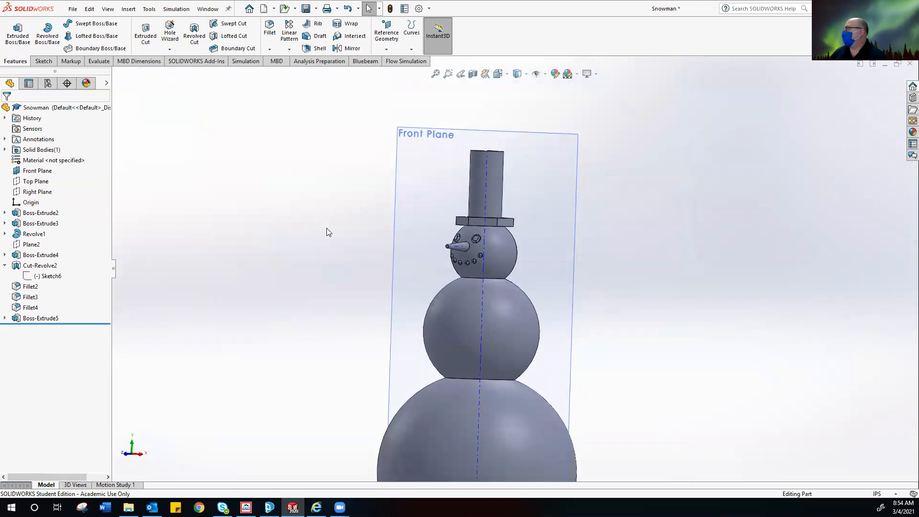
{"action": "left_click", "coordinate": [498, 73]}
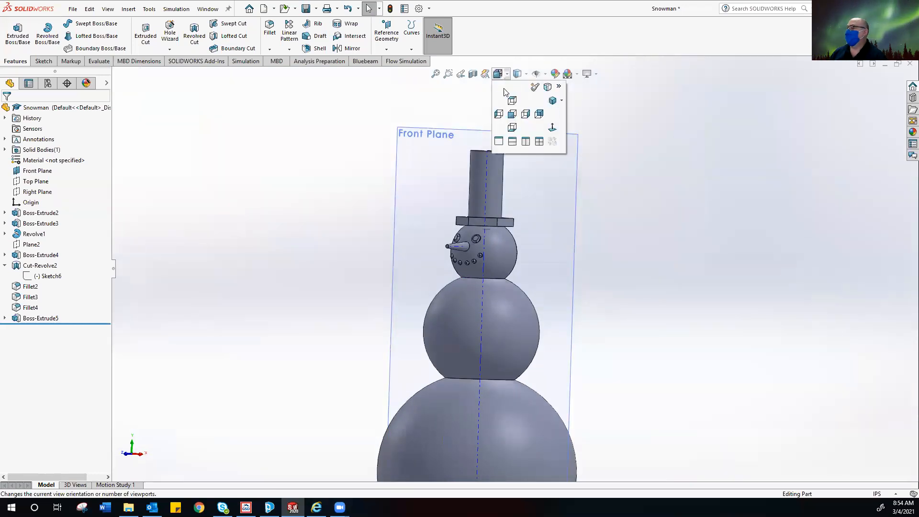
{"action": "left_click", "coordinate": [512, 114]}
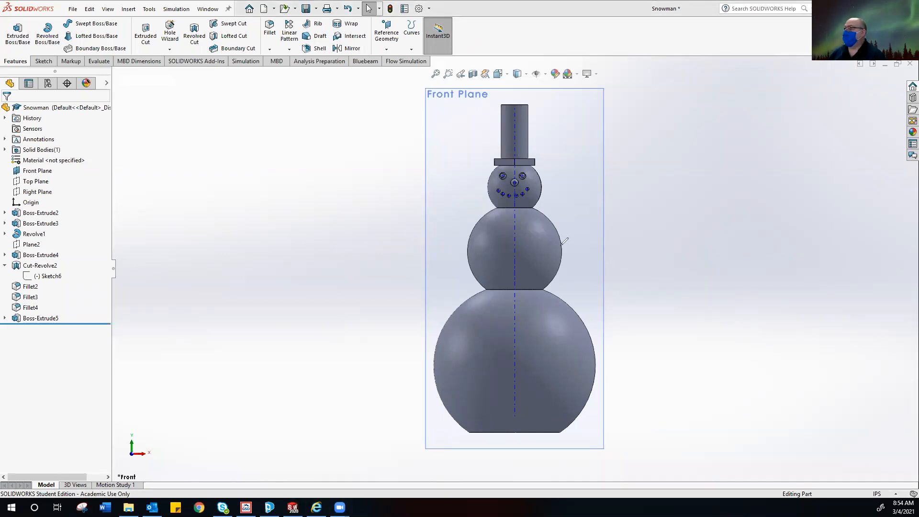
{"action": "left_click_drag", "start_coordinate": [548, 241], "coordinate": [634, 185]}
{"action": "mouse_move", "coordinate": [487, 244]}
{"action": "left_mouse_down"}
{"action": "mouse_move", "coordinate": [441, 232]}
{"action": "mouse_move", "coordinate": [418, 253]}
{"action": "left_mouse_up"}
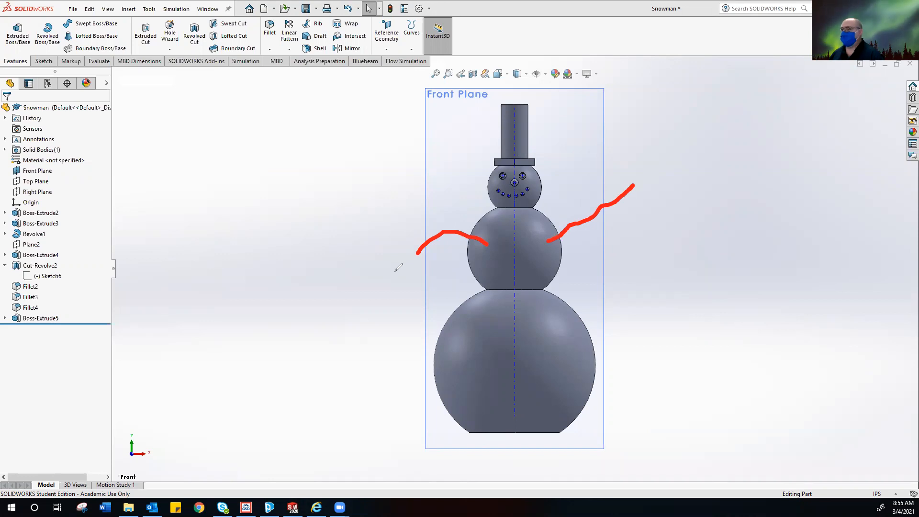
{"action": "mouse_move", "coordinate": [412, 252]}
{"action": "left_mouse_down"}
{"action": "mouse_move", "coordinate": [616, 246]}
{"action": "mouse_move", "coordinate": [641, 213]}
{"action": "mouse_move", "coordinate": [670, 261]}
{"action": "mouse_move", "coordinate": [657, 243]}
{"action": "mouse_move", "coordinate": [659, 219]}
{"action": "mouse_move", "coordinate": [651, 219]}
{"action": "left_mouse_up"}
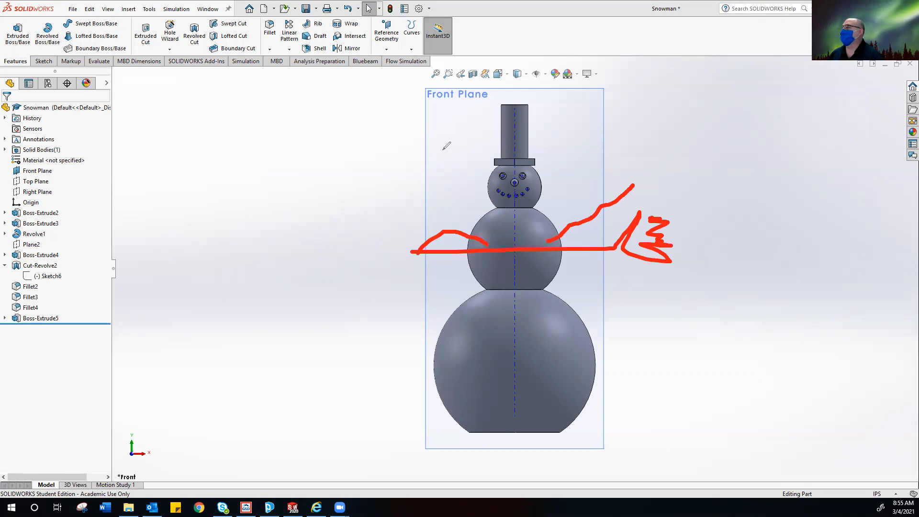
{"action": "left_click", "coordinate": [556, 66]}
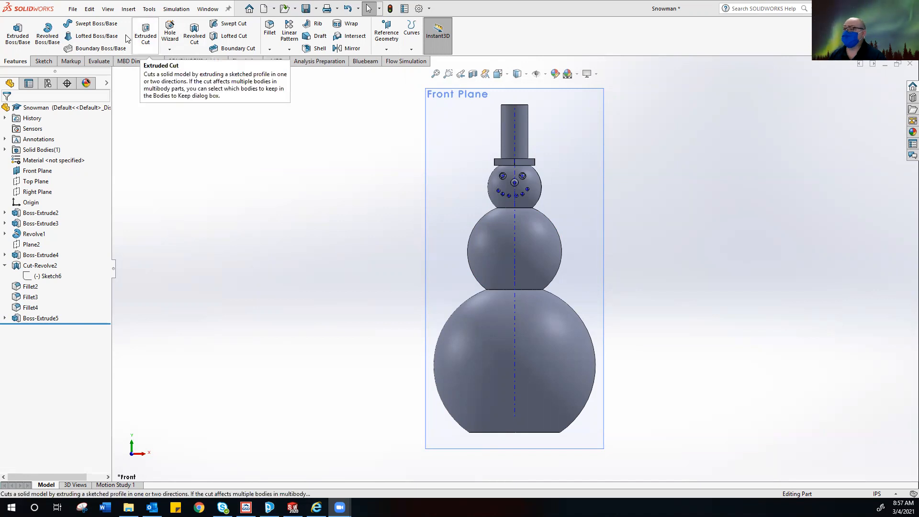
Step: Open a new sketch on the Front Plane
{"action": "left_click", "coordinate": [43, 61]}
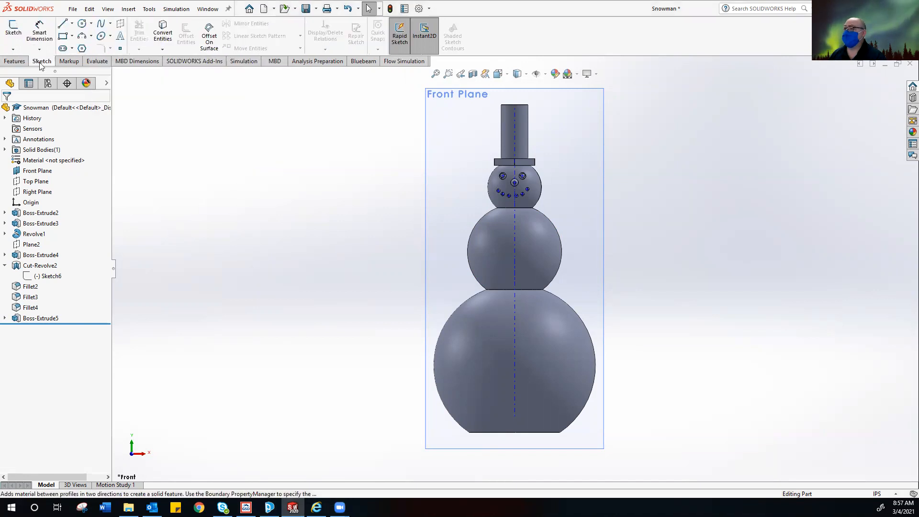
{"action": "left_click", "coordinate": [13, 29]}
{"action": "left_click", "coordinate": [567, 110]}
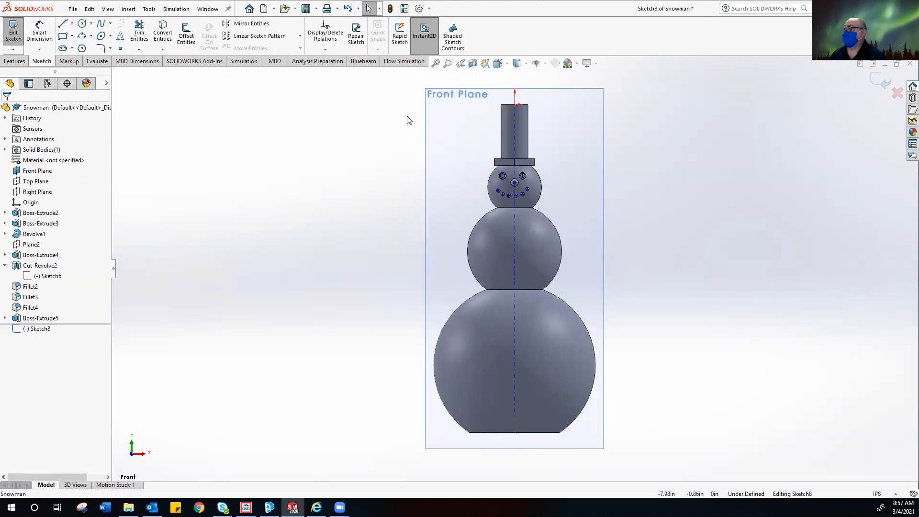
Step: Sketch an open three-segment arm path from the middle ball's vertical axis up and out beside the head, and exit the sketch
{"action": "left_click", "coordinate": [63, 24]}
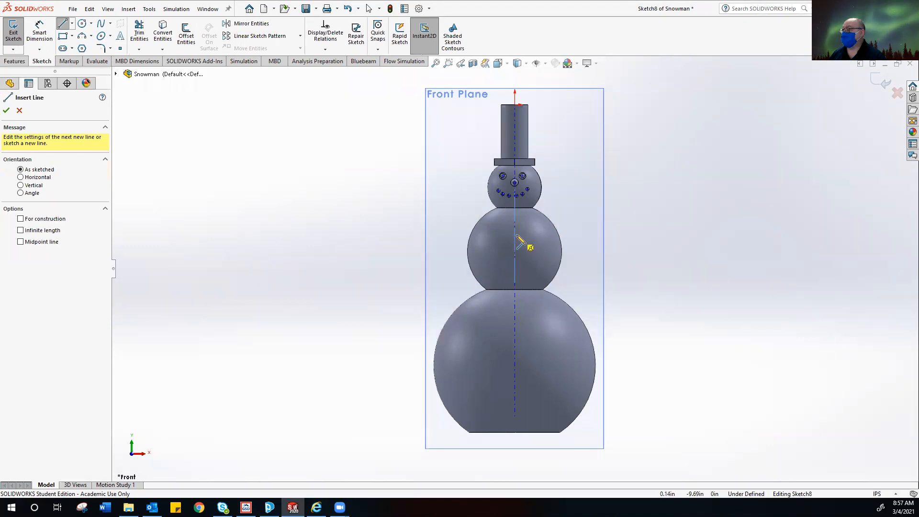
{"action": "left_click", "coordinate": [515, 235]}
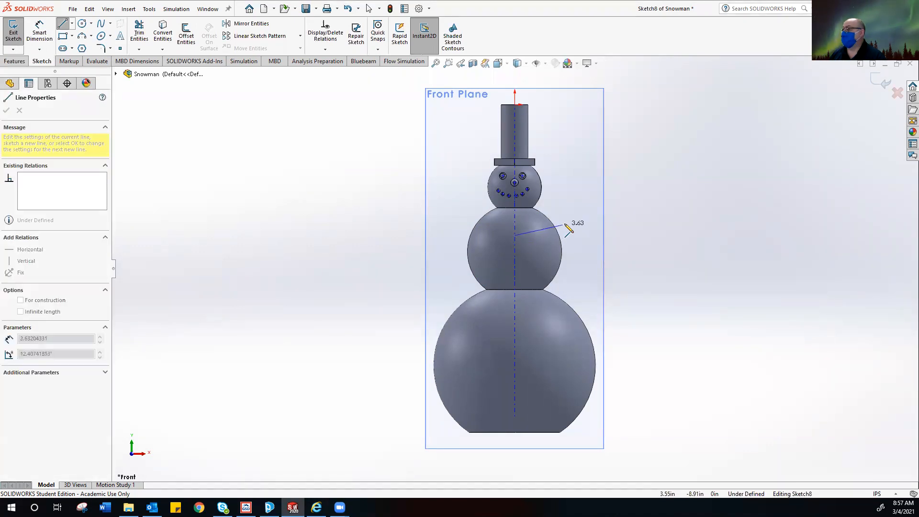
{"action": "left_click", "coordinate": [589, 209]}
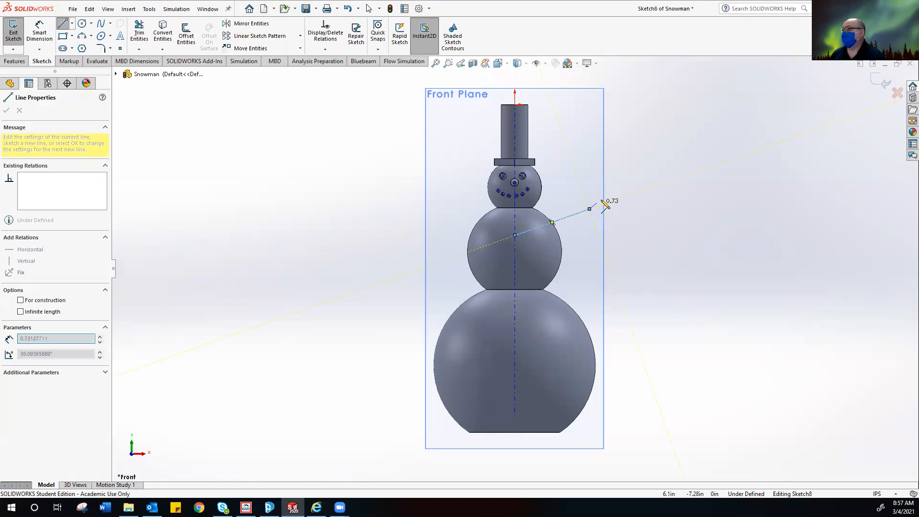
{"action": "left_click", "coordinate": [629, 163]}
{"action": "left_click", "coordinate": [647, 167]}
{"action": "right_click", "coordinate": [642, 229]}
{"action": "left_click", "coordinate": [661, 231]}
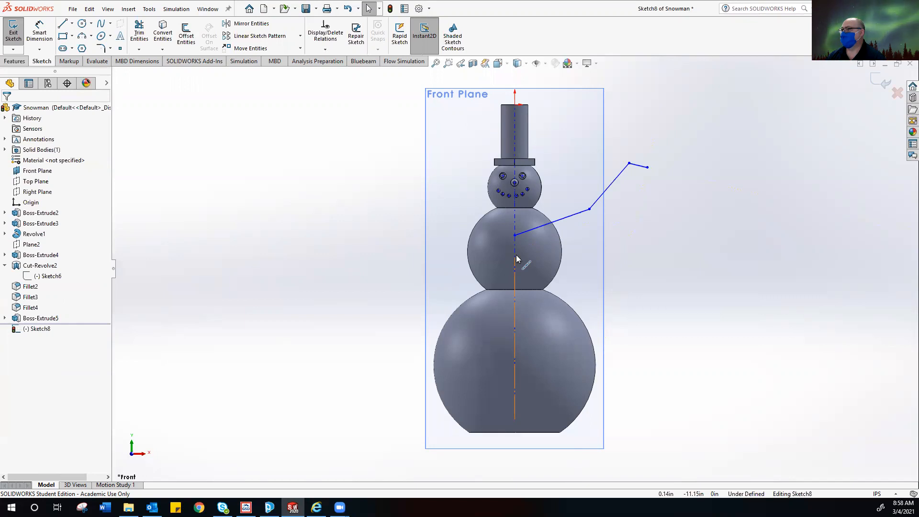
{"action": "left_click", "coordinate": [13, 36]}
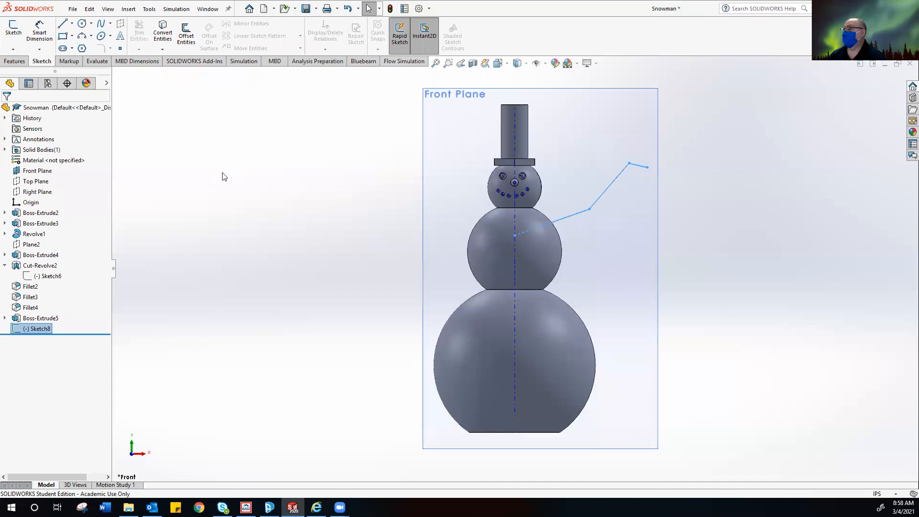
{"action": "left_click", "coordinate": [268, 177]}
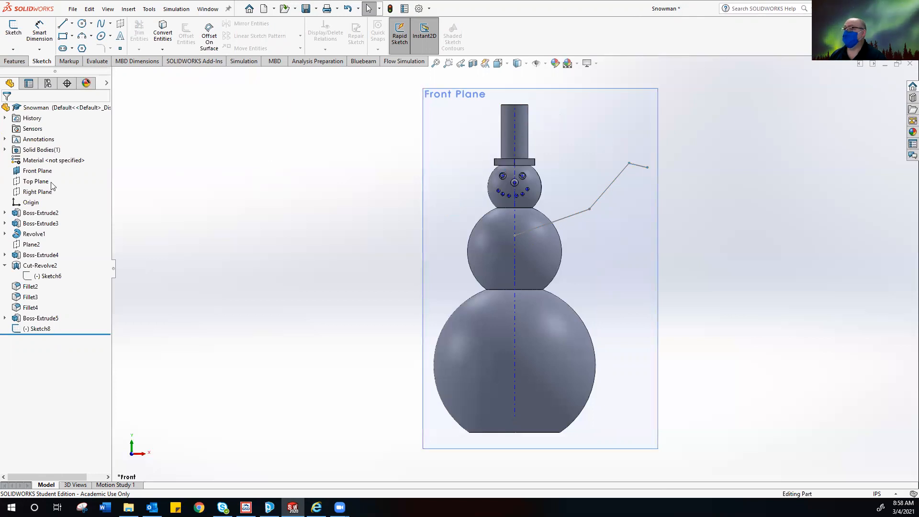
Step: Make the Right Plane visible in the model
{"action": "right_click", "coordinate": [31, 194]}
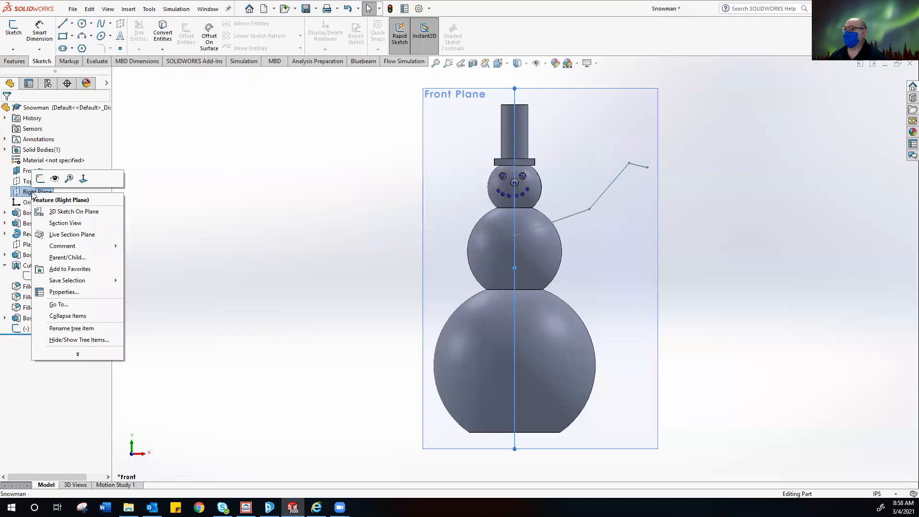
{"action": "left_click", "coordinate": [54, 180]}
{"action": "left_click", "coordinate": [185, 185]}
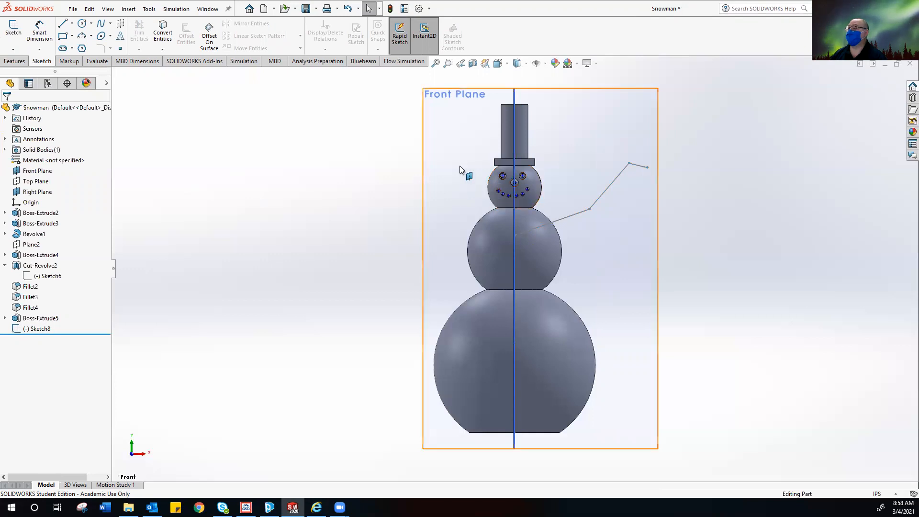
{"action": "left_click", "coordinate": [545, 64]}
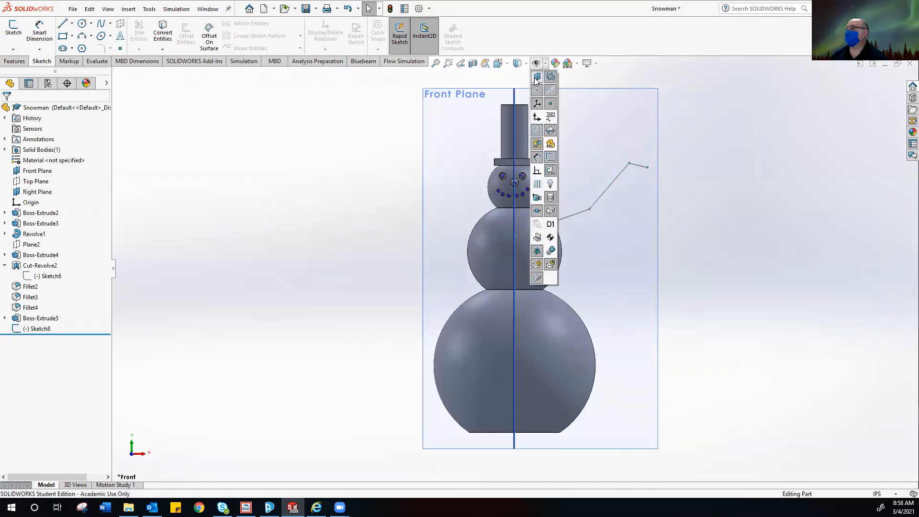
{"action": "left_click", "coordinate": [537, 77]}
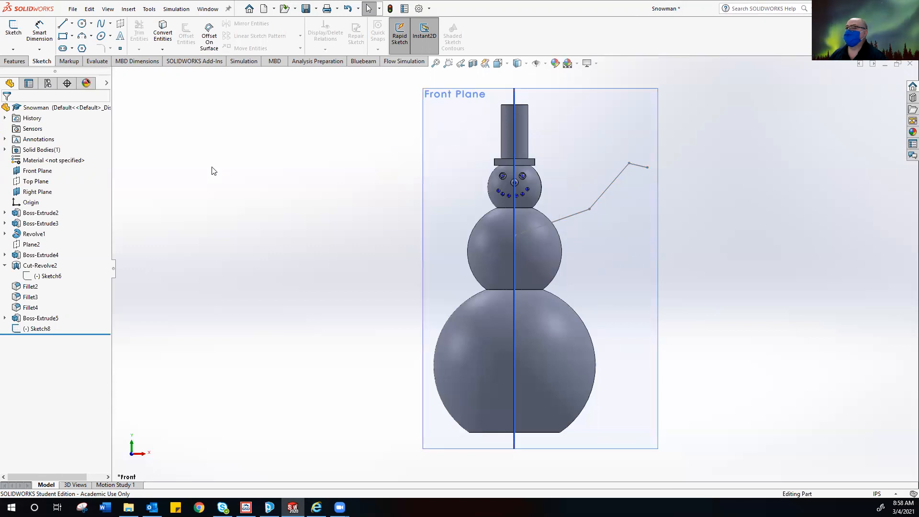
Step: Examine from the Right view and a slight angle where the arm path starts relative to the Right Plane on the middle ball
{"action": "middle_click_drag", "start_coordinate": [308, 186], "coordinate": [247, 186]}
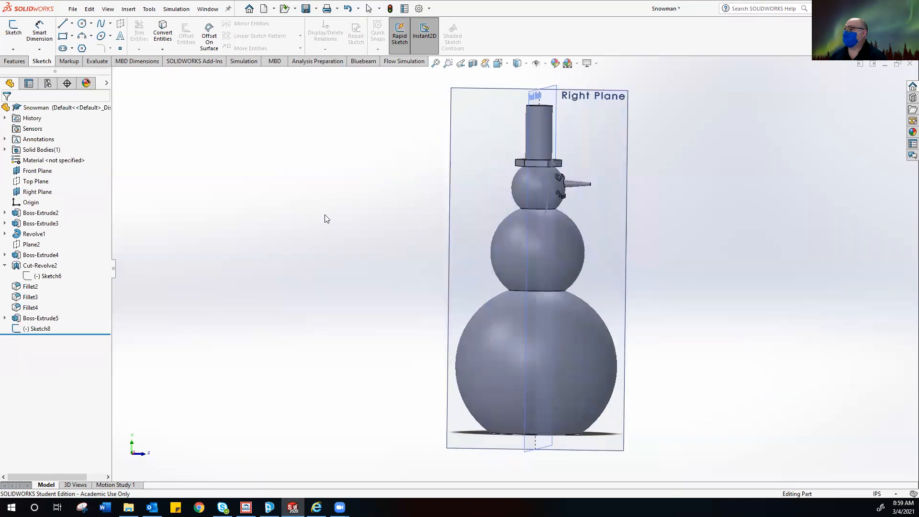
{"action": "left_click", "coordinate": [499, 63]}
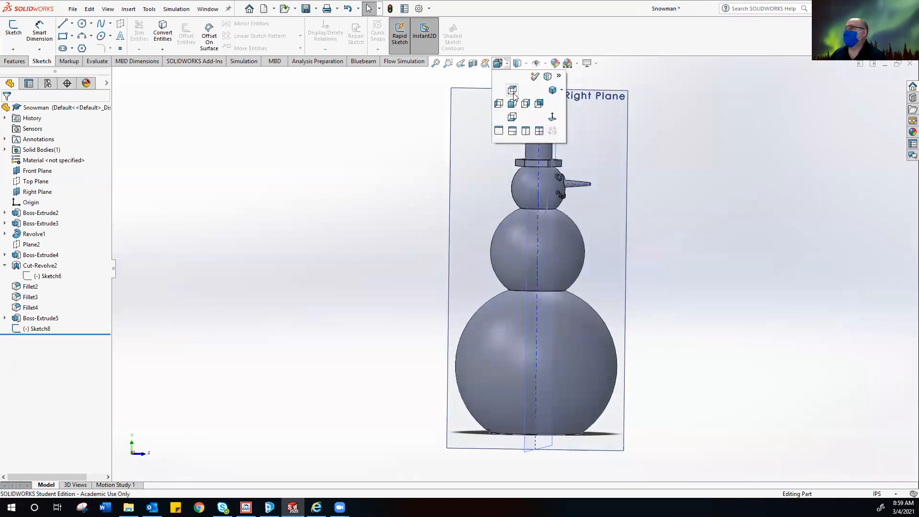
{"action": "left_click", "coordinate": [526, 104]}
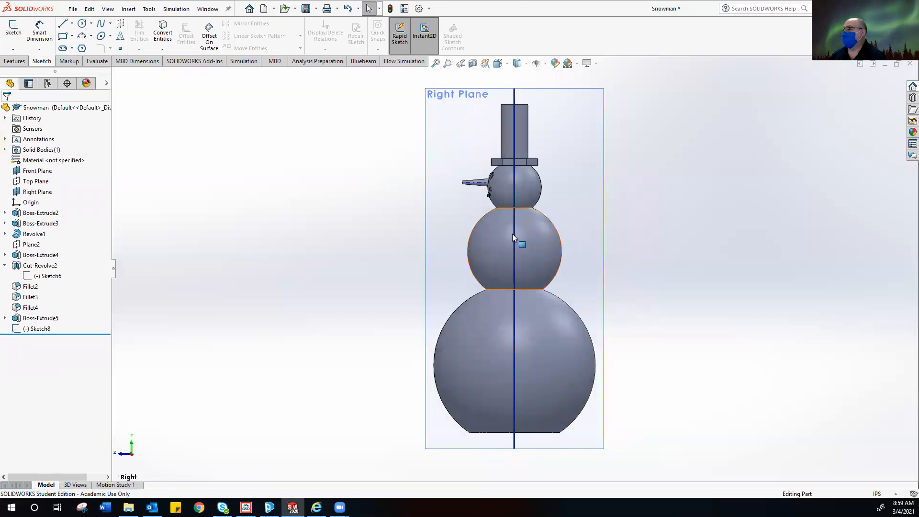
{"action": "left_click", "coordinate": [584, 232]}
{"action": "middle_click_drag", "start_coordinate": [675, 234], "coordinate": [693, 236]}
{"action": "left_click", "coordinate": [693, 236]}
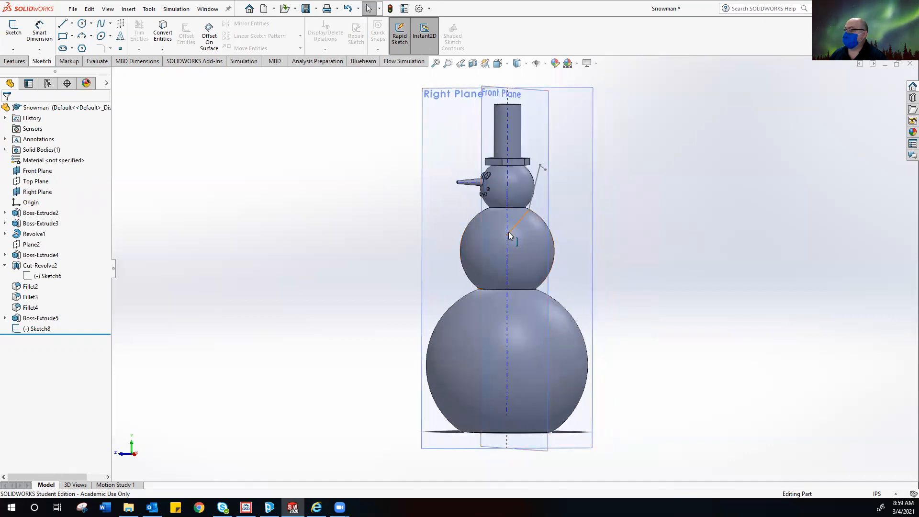
{"action": "scroll", "coordinate": [508, 234], "scroll_direction": "down", "scroll_amount": 5}
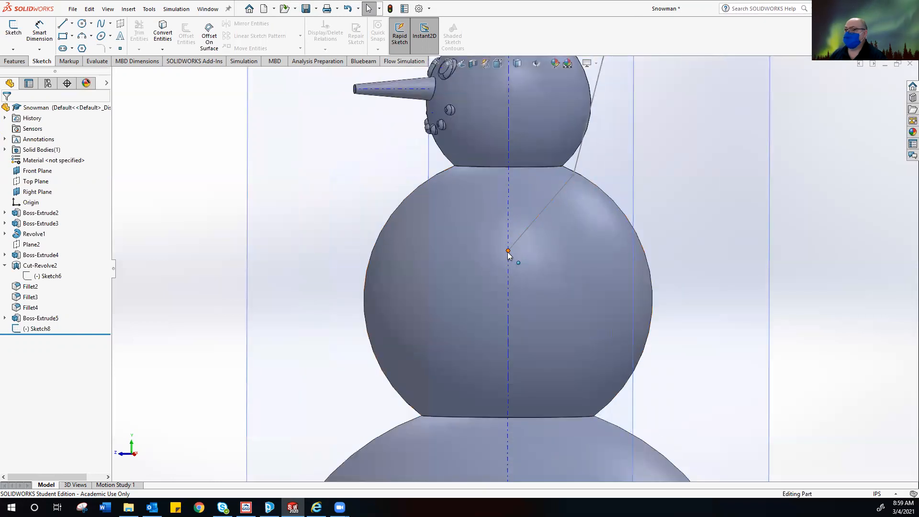
{"action": "scroll", "coordinate": [508, 252], "scroll_direction": "up", "scroll_amount": 7}
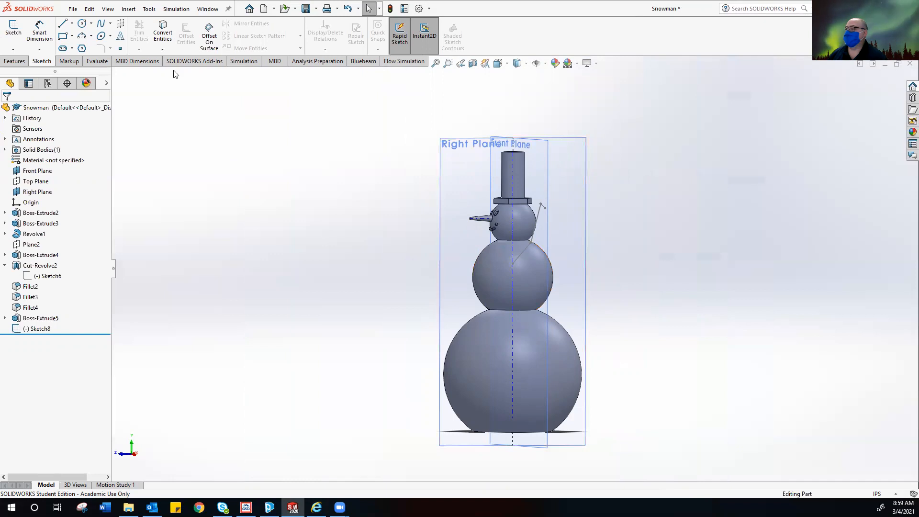
Step: Open a new sketch on the Right Plane, abandoning a trial circle beside the hat
{"action": "left_click", "coordinate": [82, 24]}
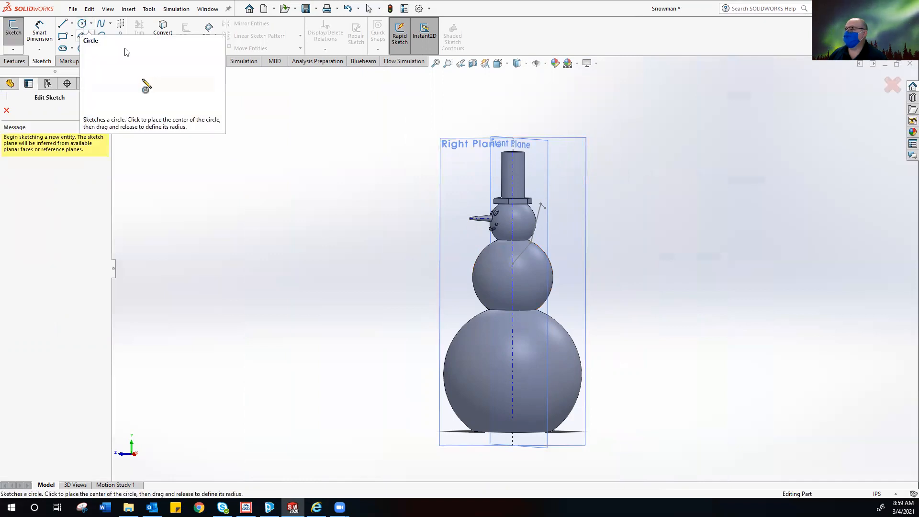
{"action": "left_click", "coordinate": [440, 185]}
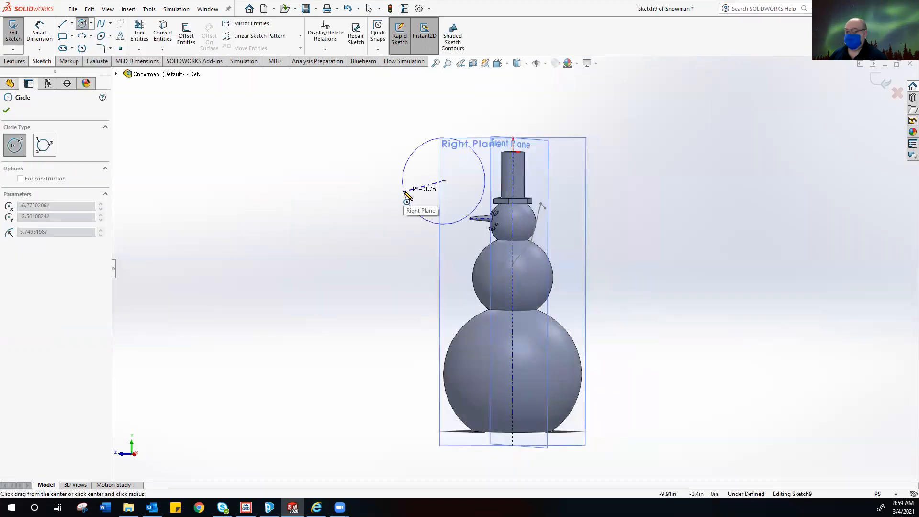
{"action": "key", "text": "Escape"}
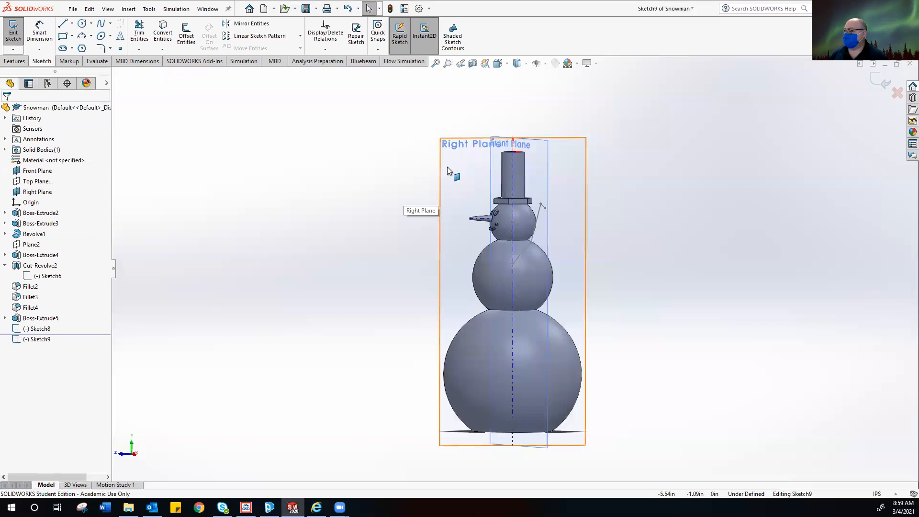
Step: Sketch a circle of about 0.25 in radius centred on the arm path's start point at the middle ball's axis, and exit the sketch
{"action": "left_click", "coordinate": [82, 25]}
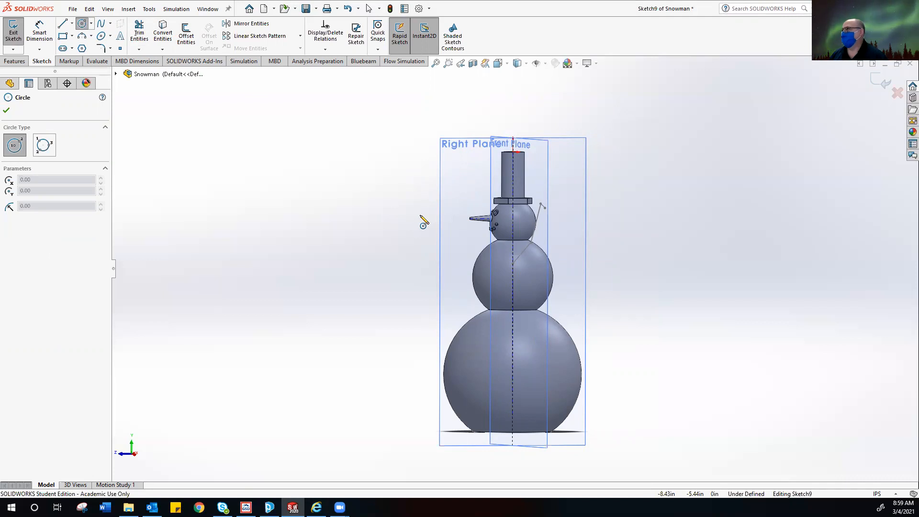
{"action": "scroll", "coordinate": [506, 263], "scroll_direction": "down", "scroll_amount": 5}
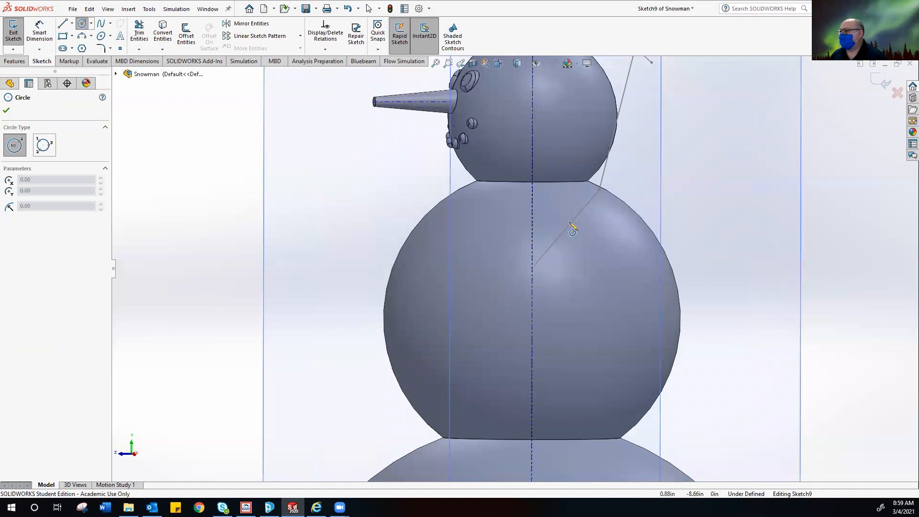
{"action": "left_click", "coordinate": [532, 268]}
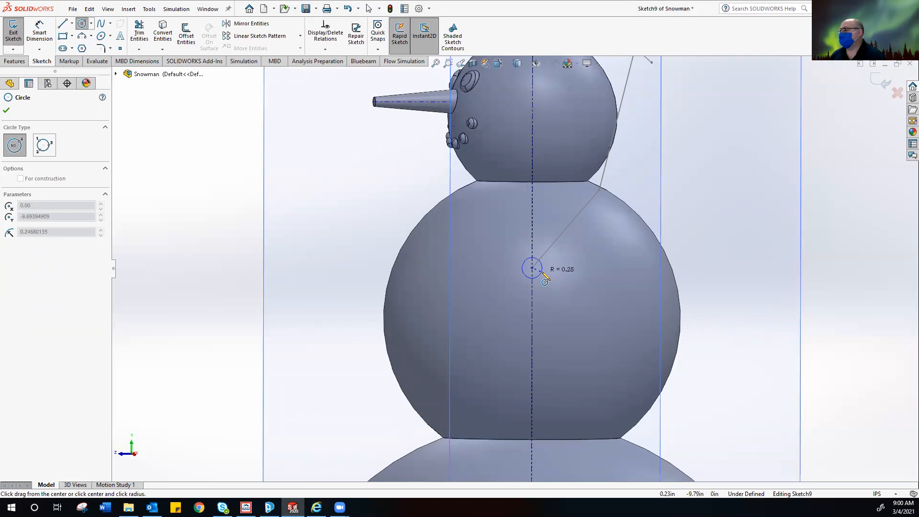
{"action": "left_click", "coordinate": [545, 277]}
{"action": "scroll", "coordinate": [513, 268], "scroll_direction": "up", "scroll_amount": 3}
{"action": "middle_click_drag", "start_coordinate": [514, 268], "coordinate": [609, 280]}
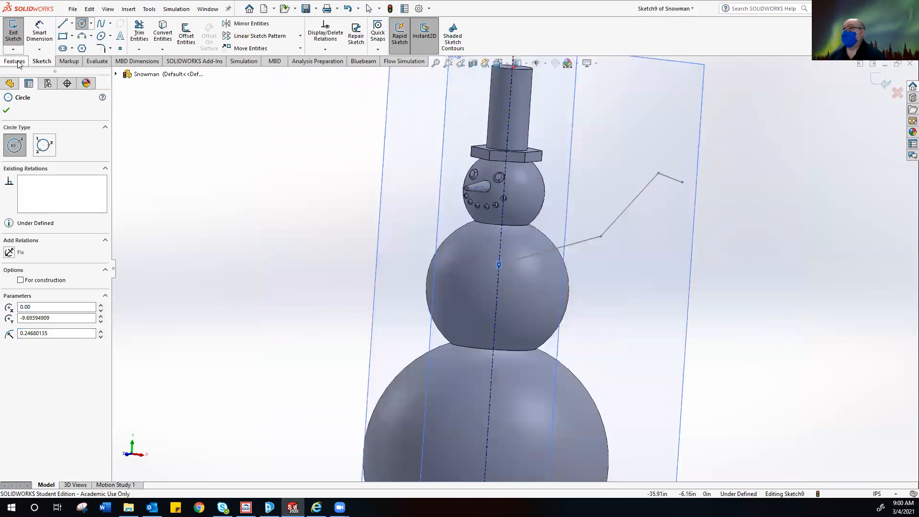
{"action": "left_click", "coordinate": [14, 36]}
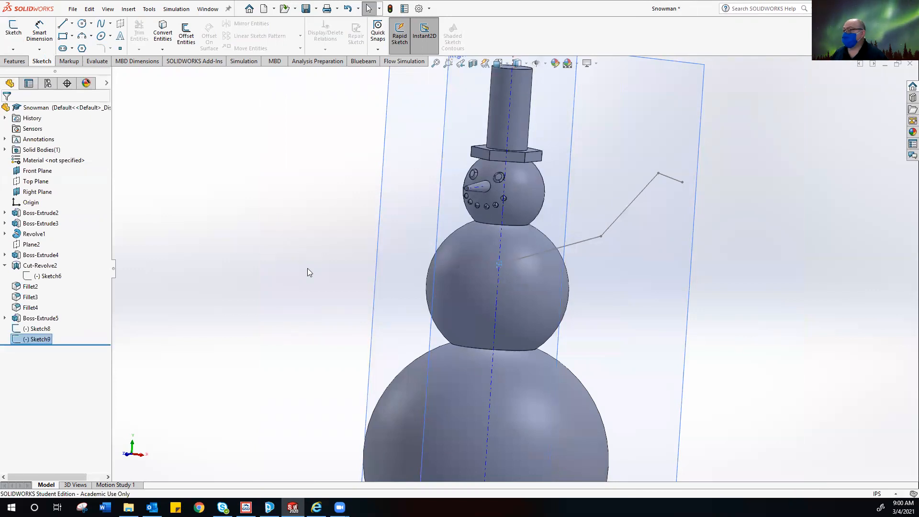
{"action": "left_click", "coordinate": [287, 272]}
Step: Sweep the small circle along the three-segment arm path to form the snowman's first solid arm
{"action": "scroll", "coordinate": [358, 263], "scroll_direction": "down", "scroll_amount": 2}
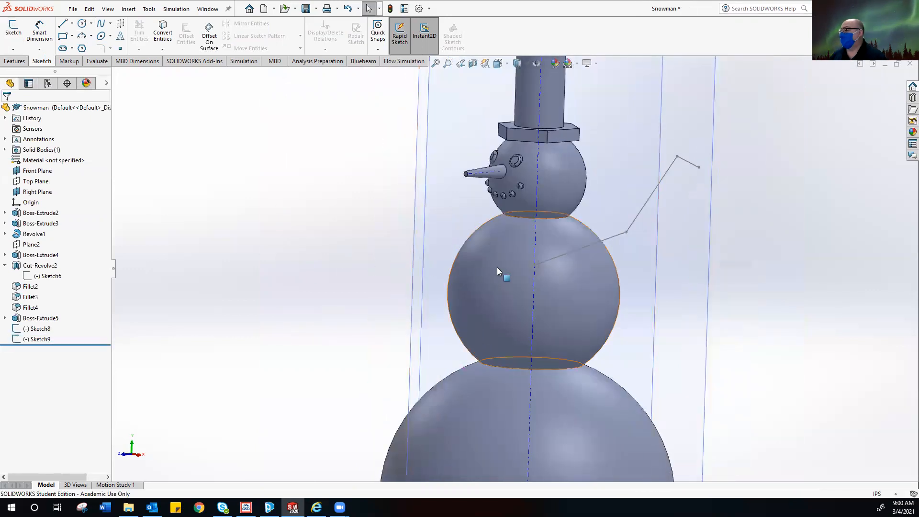
{"action": "scroll", "coordinate": [527, 275], "scroll_direction": "down", "scroll_amount": 4}
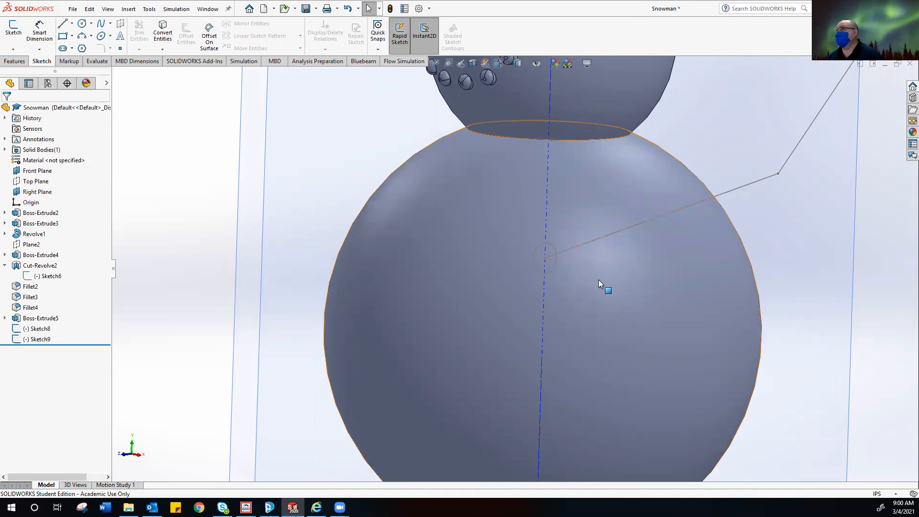
{"action": "scroll", "coordinate": [598, 279], "scroll_direction": "up", "scroll_amount": 3}
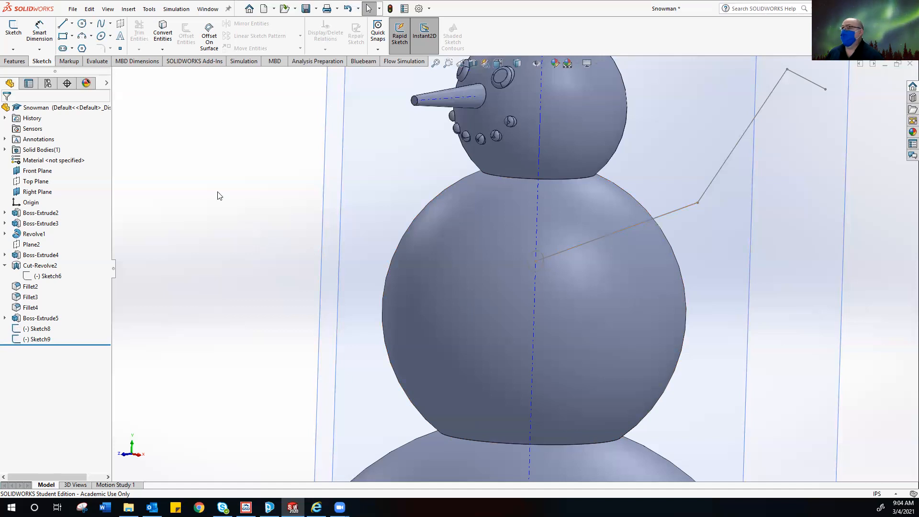
{"action": "left_click", "coordinate": [21, 65]}
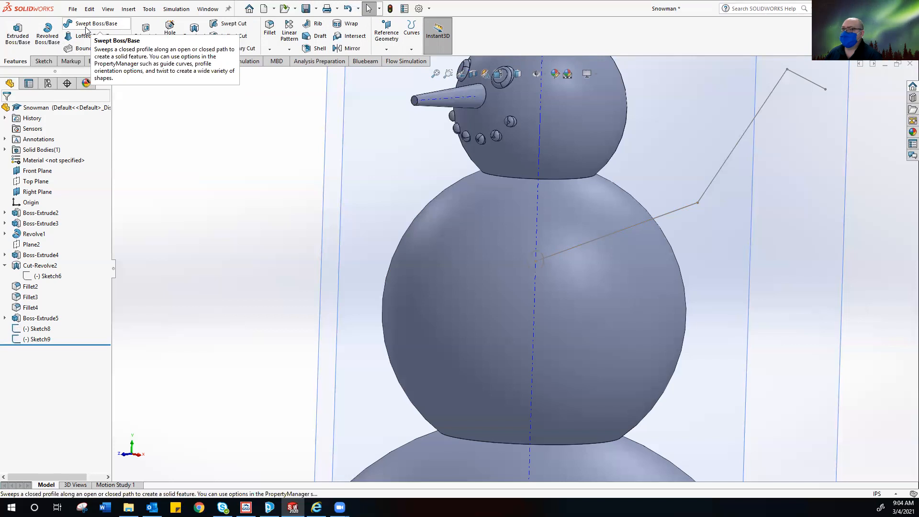
{"action": "left_click", "coordinate": [86, 26]}
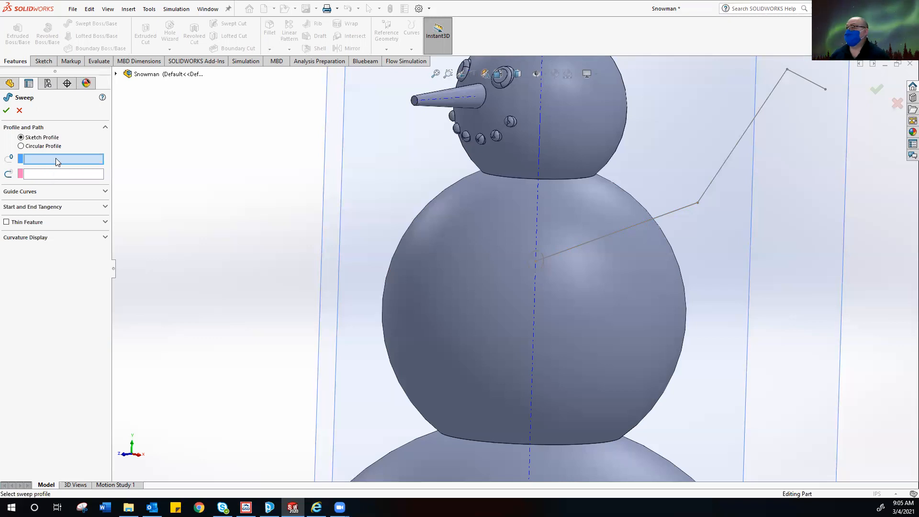
{"action": "left_click", "coordinate": [528, 271]}
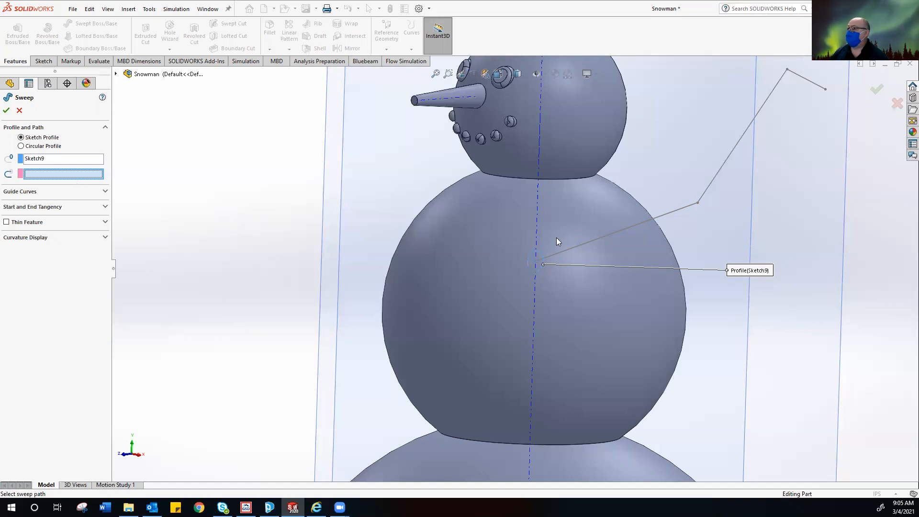
{"action": "left_click", "coordinate": [577, 244]}
{"action": "middle_click_drag", "start_coordinate": [418, 325], "coordinate": [376, 338]}
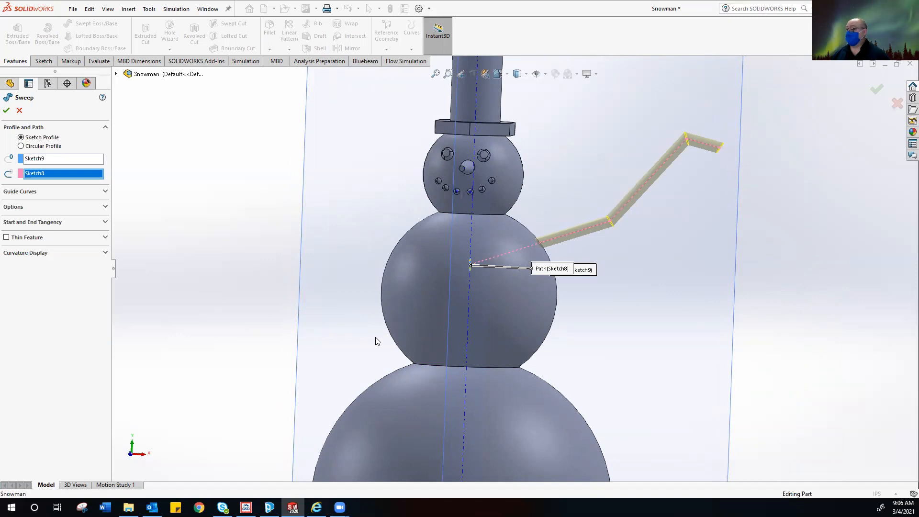
{"action": "middle_click_drag", "start_coordinate": [415, 314], "coordinate": [380, 309]}
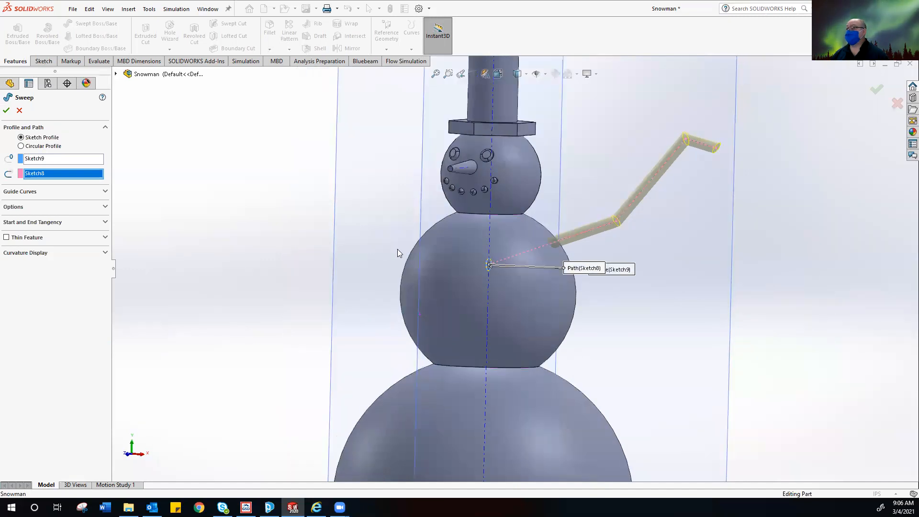
{"action": "scroll", "coordinate": [486, 266], "scroll_direction": "down", "scroll_amount": 1}
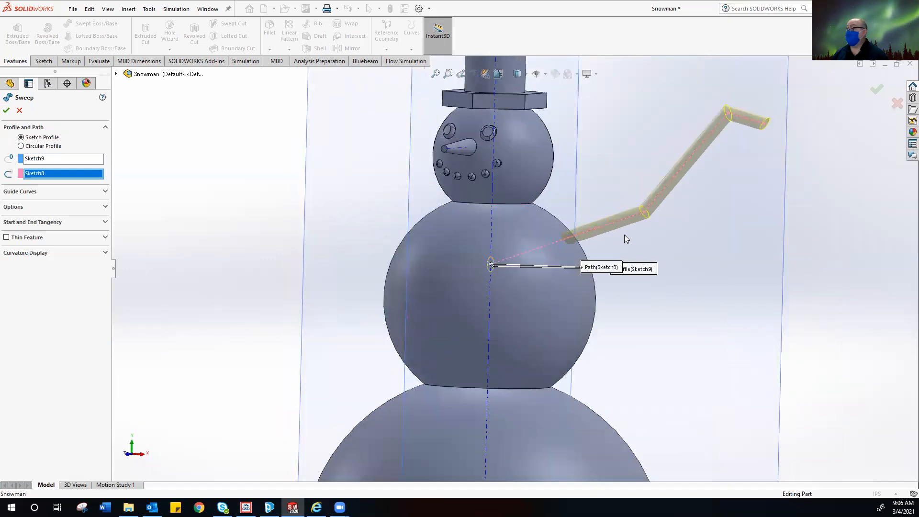
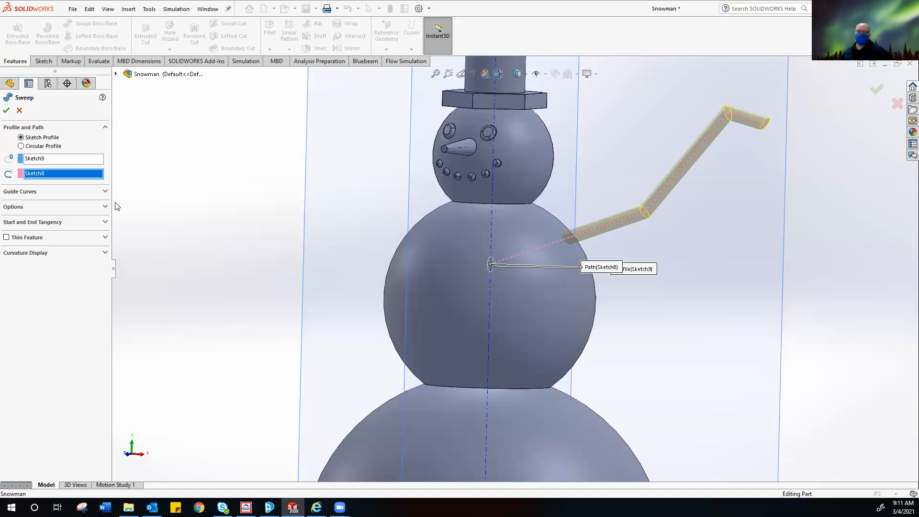
{"action": "left_click", "coordinate": [6, 110]}
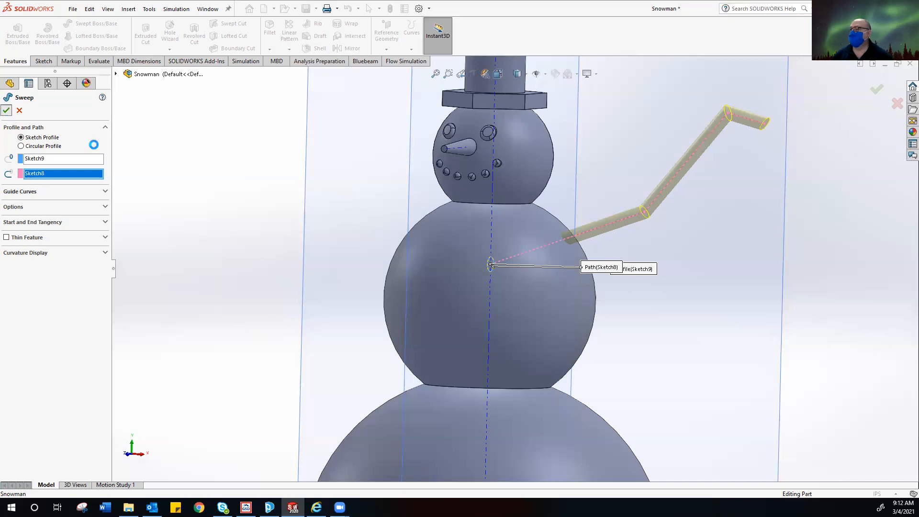
{"action": "left_click", "coordinate": [221, 201]}
{"action": "middle_click_drag", "start_coordinate": [221, 201], "coordinate": [237, 202]}
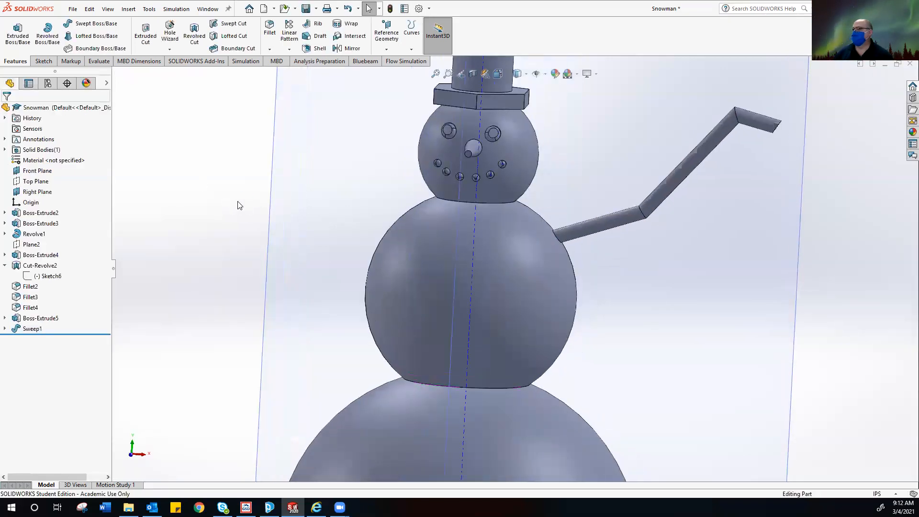
{"action": "scroll", "coordinate": [274, 154], "scroll_direction": "up", "scroll_amount": 1}
{"action": "scroll", "coordinate": [274, 158], "scroll_direction": "up", "scroll_amount": 2}
{"action": "left_click", "coordinate": [498, 73]}
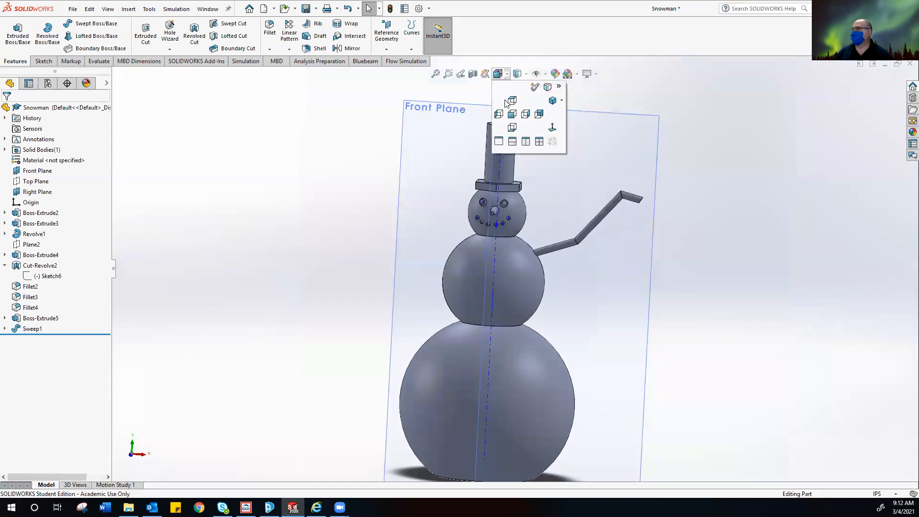
{"action": "left_click", "coordinate": [512, 114]}
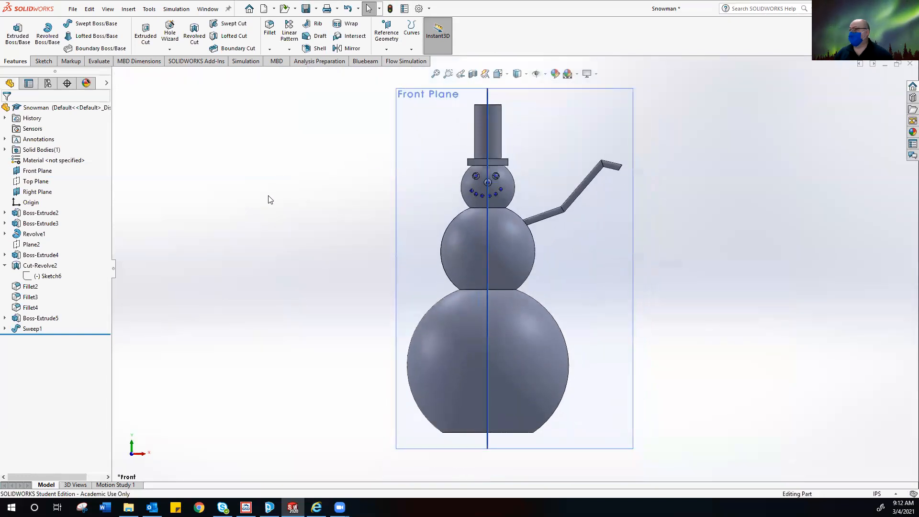
{"action": "left_click", "coordinate": [44, 61]}
{"action": "left_click", "coordinate": [14, 41]}
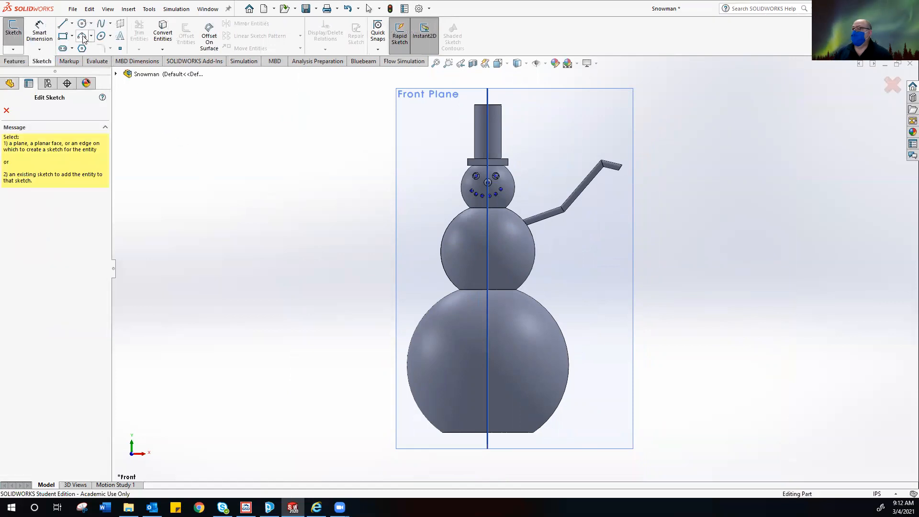
{"action": "left_click", "coordinate": [66, 27]}
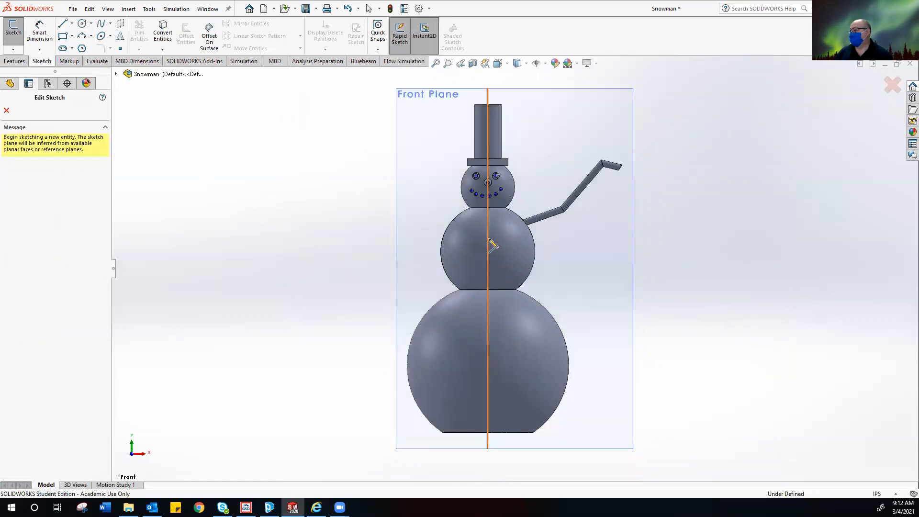
{"action": "left_click", "coordinate": [489, 244]}
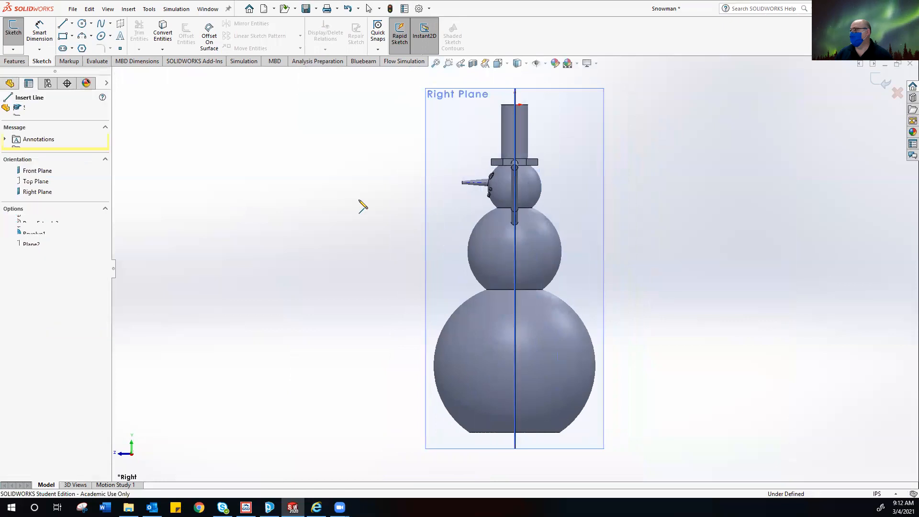
{"action": "key", "text": "Escape"}
{"action": "middle_click_drag", "start_coordinate": [289, 174], "coordinate": [382, 182]}
{"action": "left_click", "coordinate": [14, 32]}
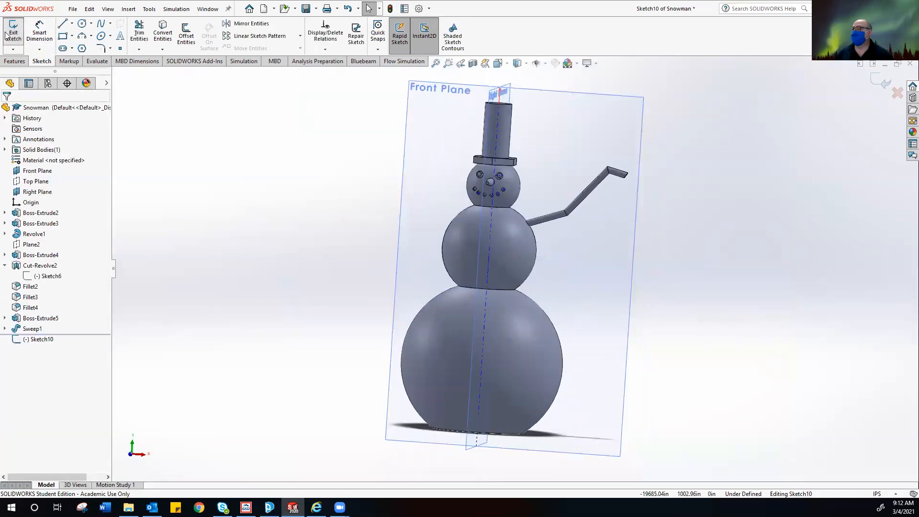
Step: Sketch an open three-segment path on the Front Plane from the middle ball's axis outward, down and back toward the body for the second arm, and exit the sketch
{"action": "left_click", "coordinate": [500, 64]}
{"action": "left_click", "coordinate": [511, 104]}
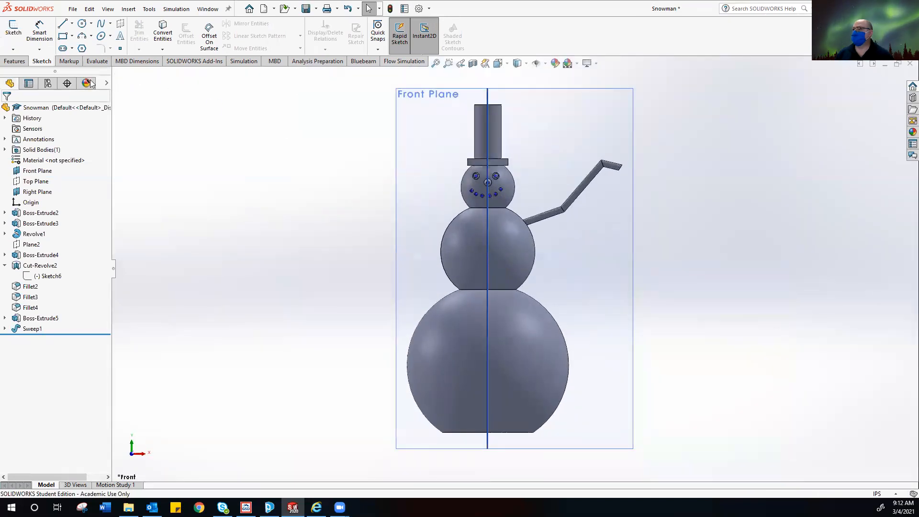
{"action": "left_click", "coordinate": [14, 36]}
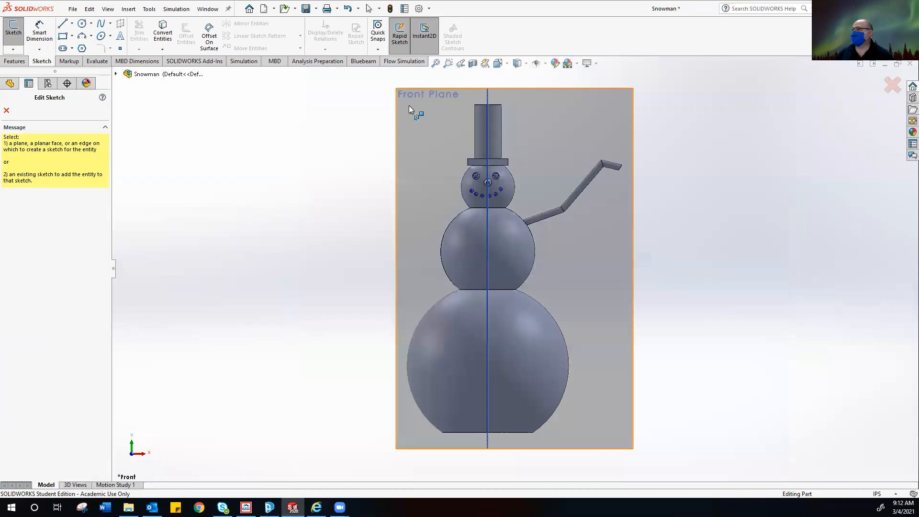
{"action": "left_click", "coordinate": [409, 105]}
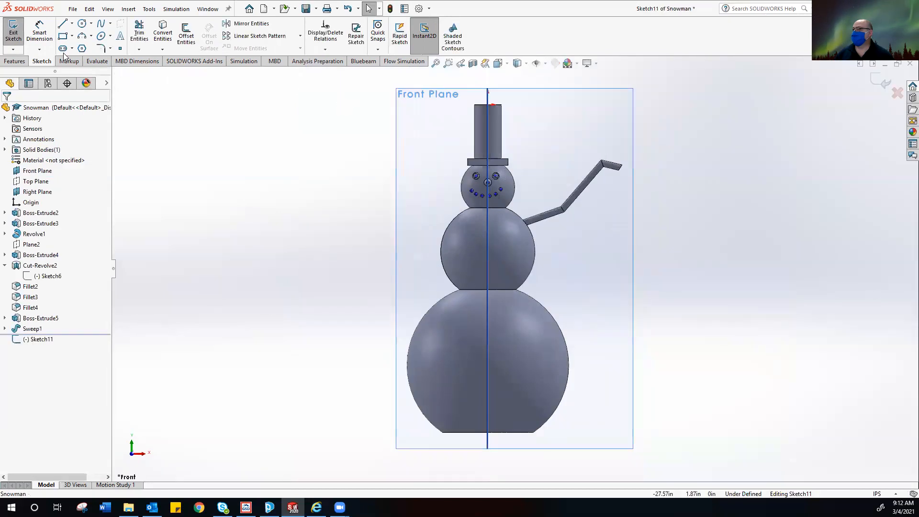
{"action": "left_click", "coordinate": [61, 24]}
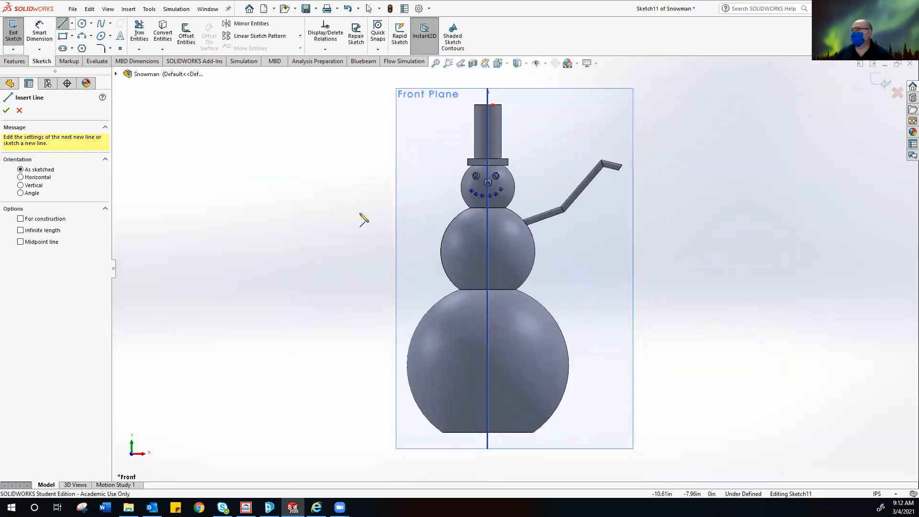
{"action": "left_click", "coordinate": [488, 239]}
{"action": "left_click", "coordinate": [393, 213]}
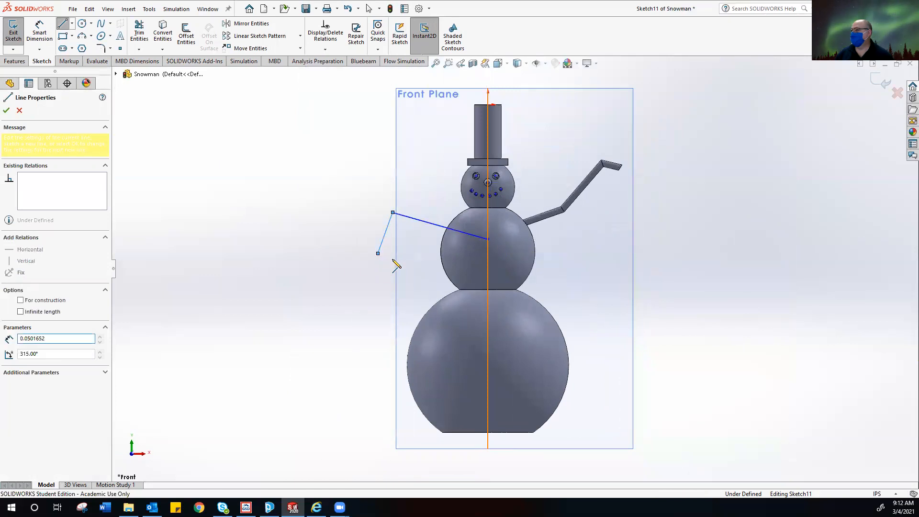
{"action": "right_click", "coordinate": [308, 231]}
{"action": "left_click", "coordinate": [327, 235]}
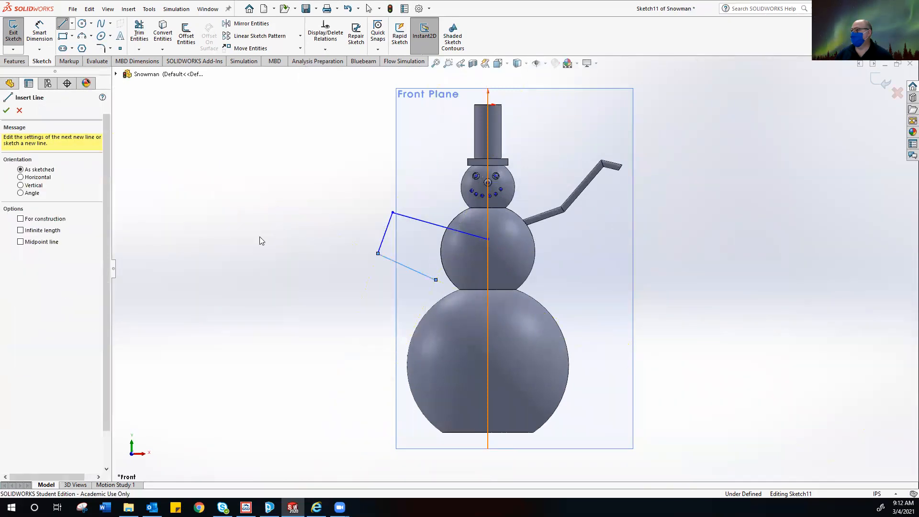
{"action": "left_click", "coordinate": [310, 242]}
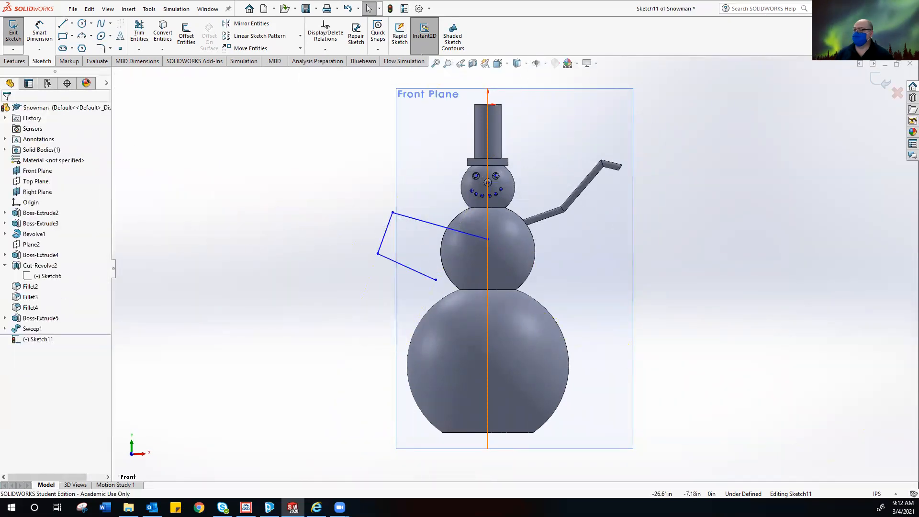
{"action": "left_click", "coordinate": [18, 37]}
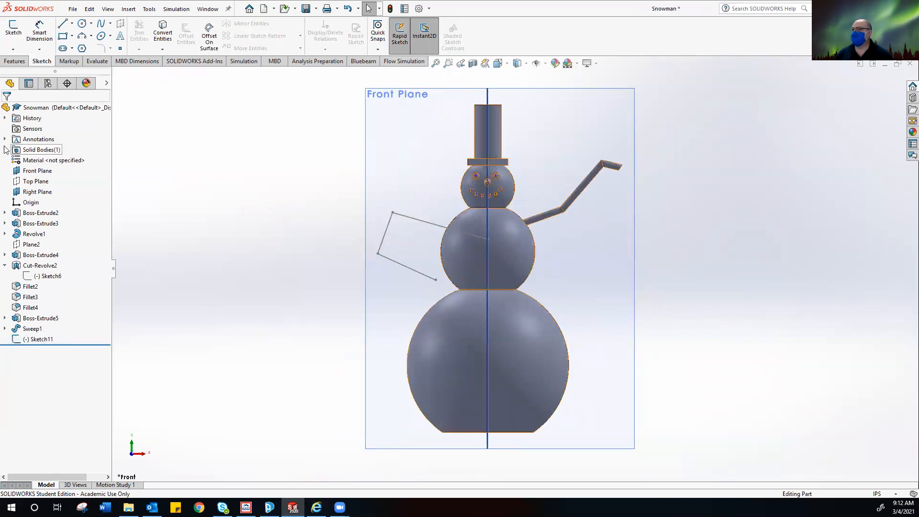
Step: Open a new sketch on the Right Plane and begin a circular profile at the second arm path's start point on the middle ball's axis
{"action": "left_click", "coordinate": [13, 30]}
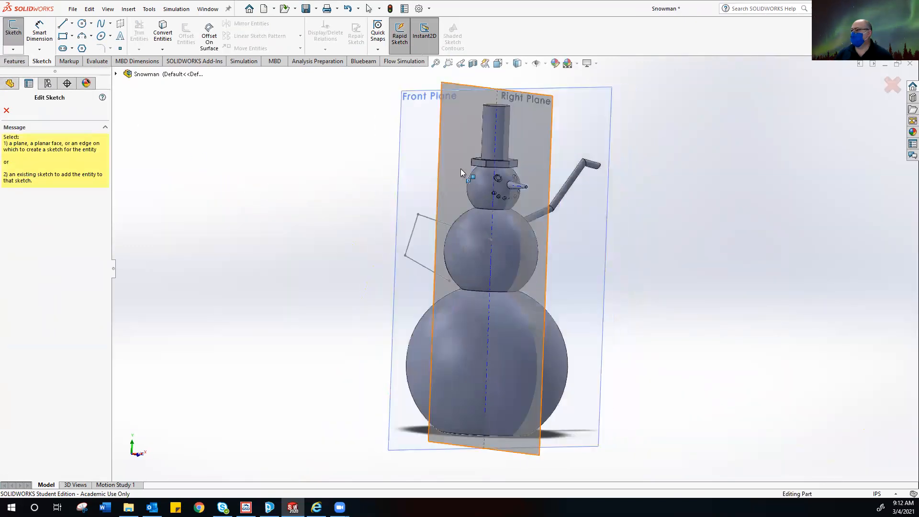
{"action": "left_click", "coordinate": [549, 138]}
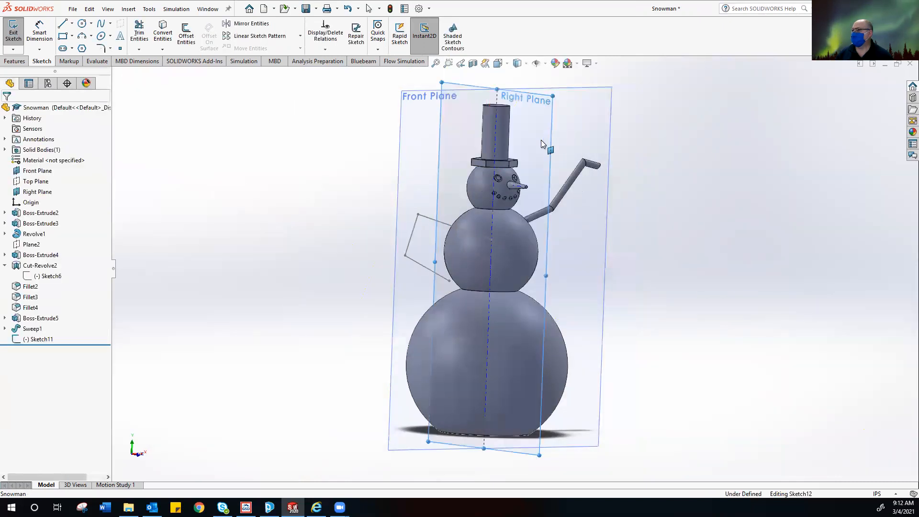
{"action": "left_click", "coordinate": [82, 23]}
{"action": "scroll", "coordinate": [366, 205], "scroll_direction": "down", "scroll_amount": 2}
{"action": "scroll", "coordinate": [497, 245], "scroll_direction": "down", "scroll_amount": 4}
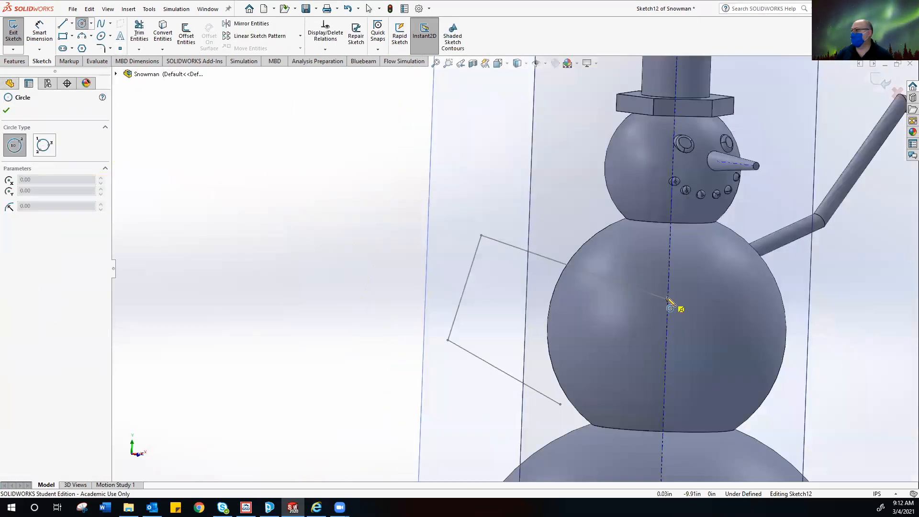
Step: Sketch a circle of about 0.33 in radius at the inner end of the bent arm path and exit the sketch
{"action": "left_click", "coordinate": [667, 299]}
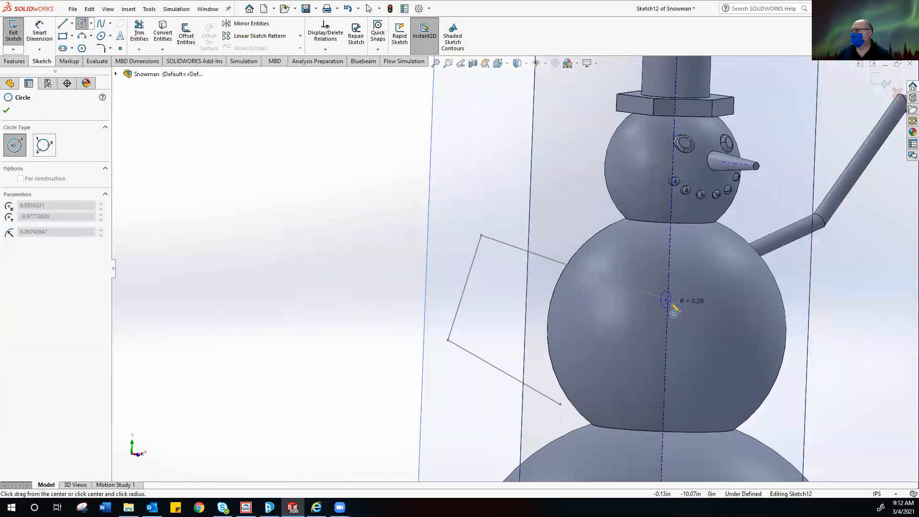
{"action": "left_click", "coordinate": [673, 304]}
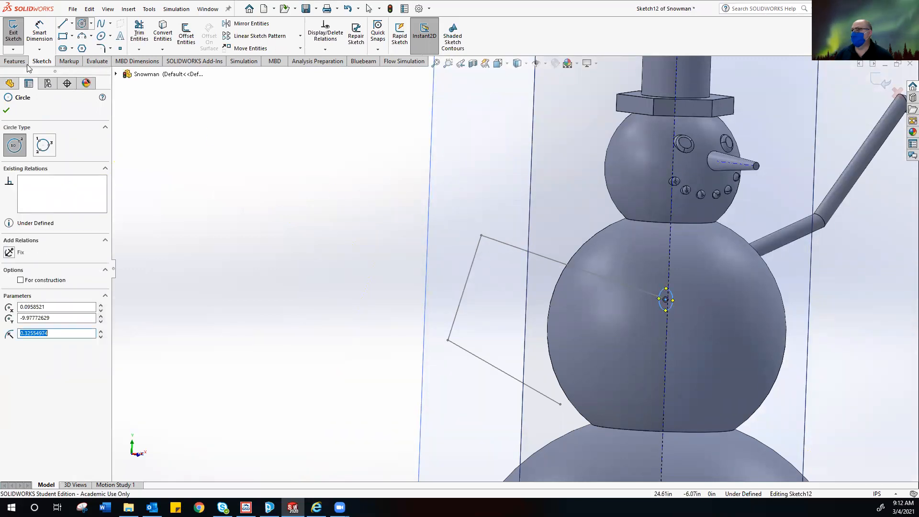
{"action": "left_click", "coordinate": [14, 35]}
Step: Sweep the circle sketch along the bent path to form the snowman's second arm, and return to the front view
{"action": "left_click", "coordinate": [17, 61]}
{"action": "left_click", "coordinate": [94, 23]}
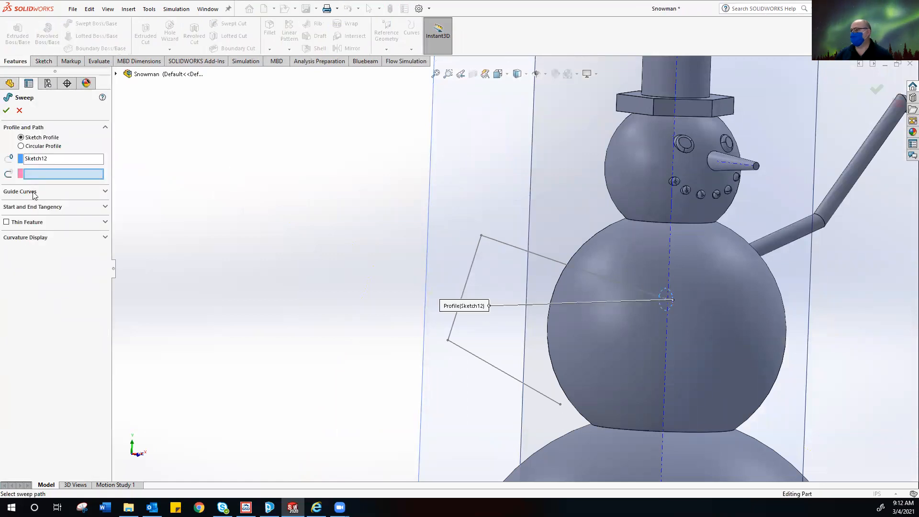
{"action": "left_click", "coordinate": [569, 266]}
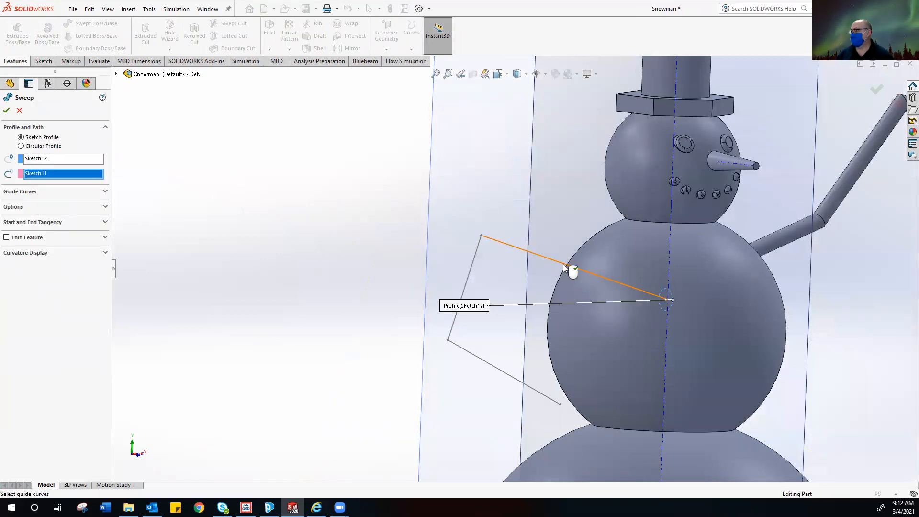
{"action": "left_click", "coordinate": [6, 110]}
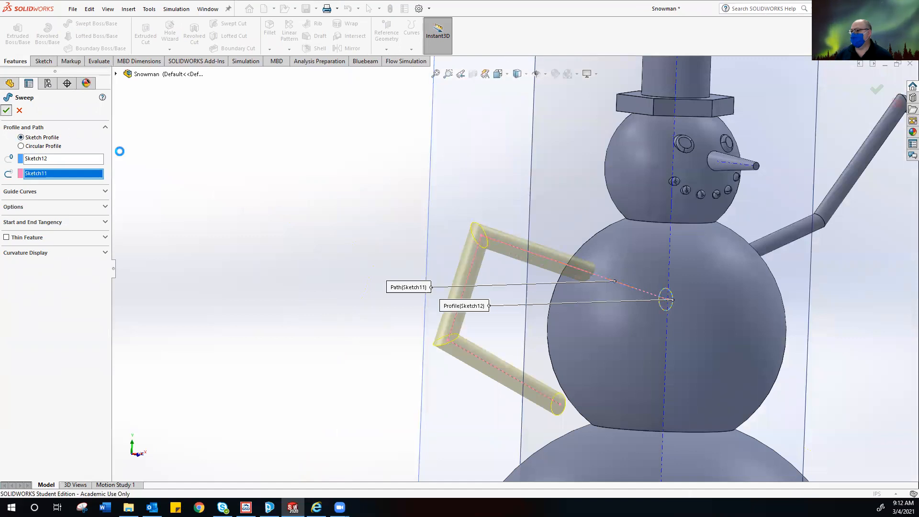
{"action": "middle_click_drag", "start_coordinate": [312, 295], "coordinate": [332, 361]}
{"action": "key", "text": "ctrl+1"}
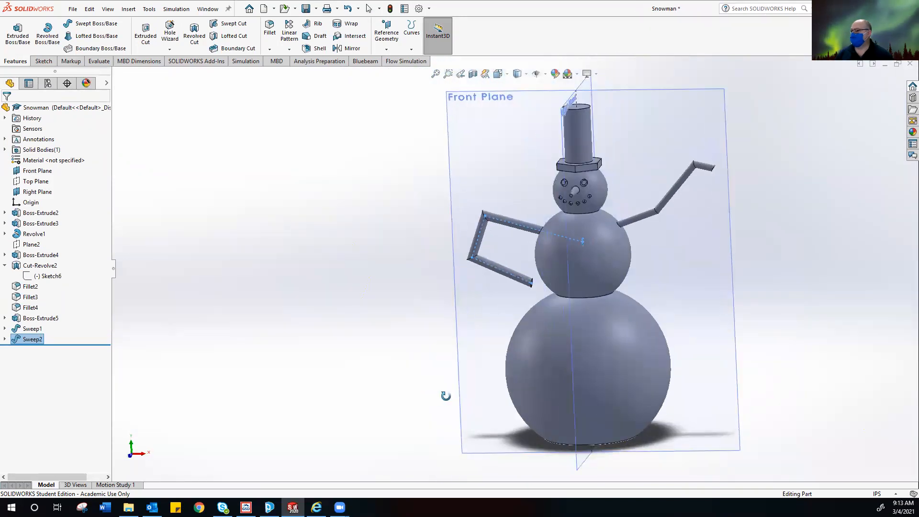
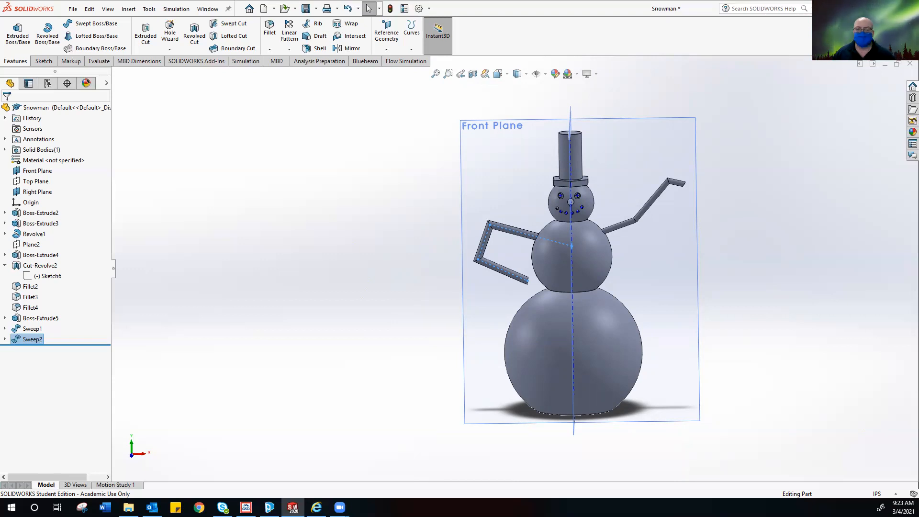
Step: Switch to AutoCAD and open the recent Bird house drawing to look over its flat panels
{"action": "left_click", "coordinate": [288, 102]}
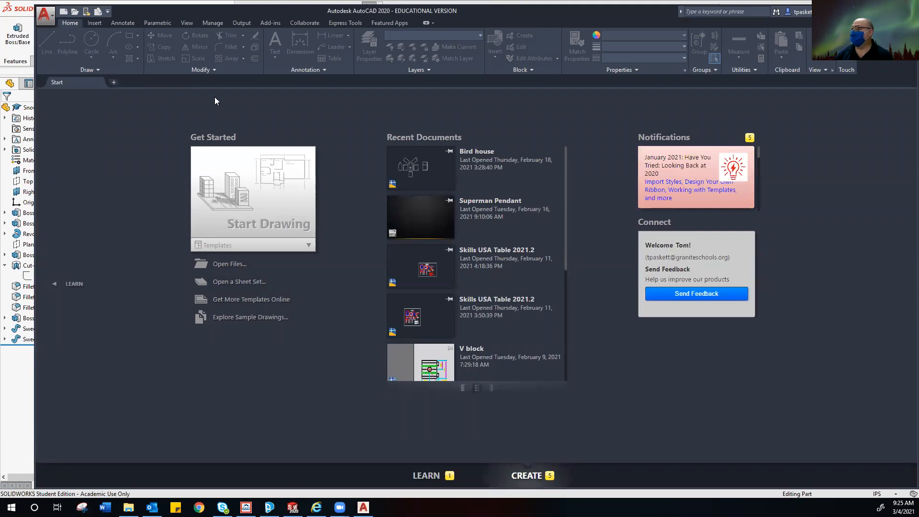
{"action": "left_click", "coordinate": [467, 157]}
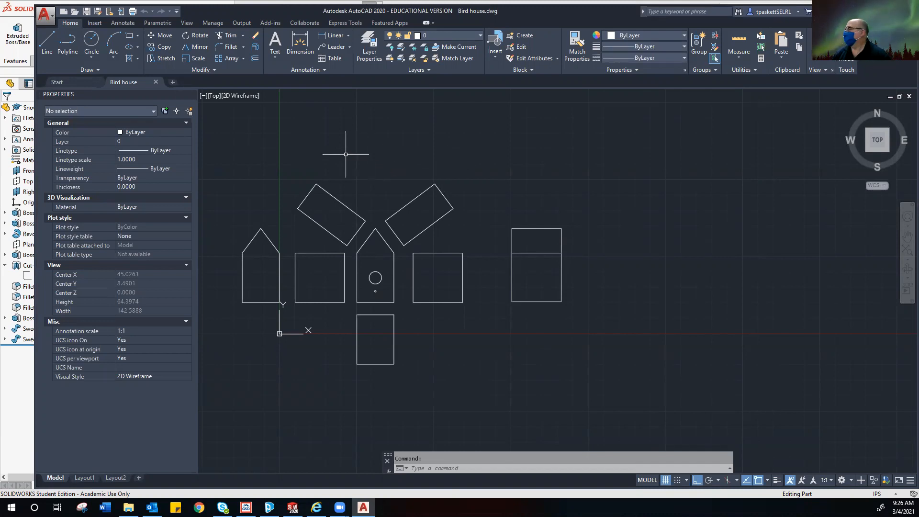
{"action": "scroll", "coordinate": [347, 152], "scroll_direction": "down", "scroll_amount": 4}
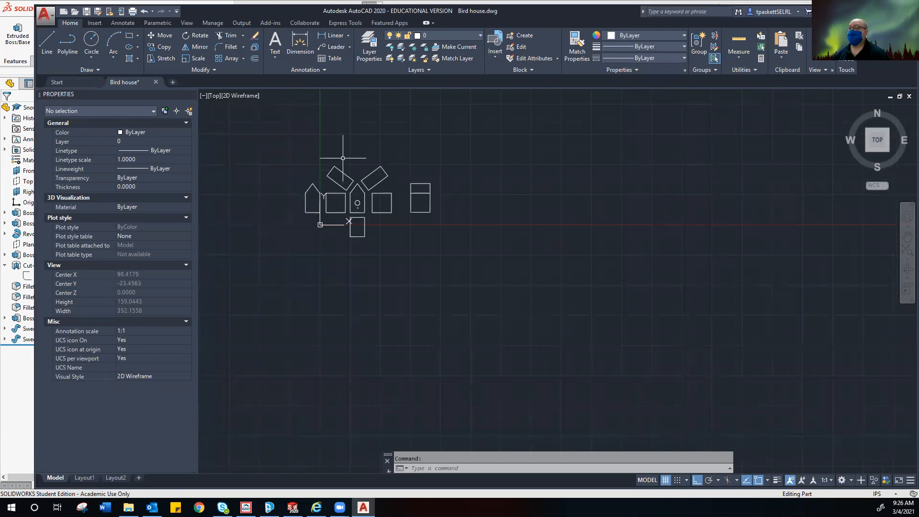
{"action": "scroll", "coordinate": [343, 158], "scroll_direction": "up", "scroll_amount": 2}
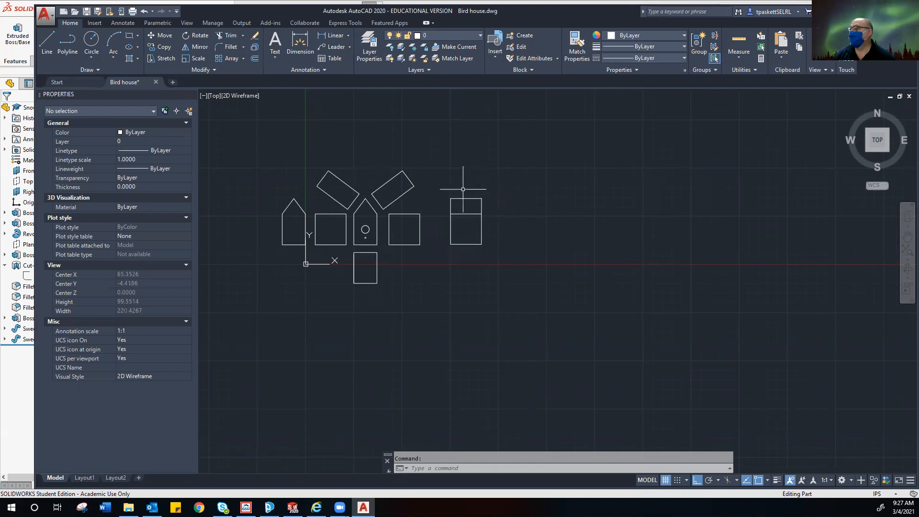
{"action": "middle_click_drag", "start_coordinate": [391, 226], "coordinate": [390, 225]}
{"action": "scroll", "coordinate": [346, 234], "scroll_direction": "up", "scroll_amount": 10}
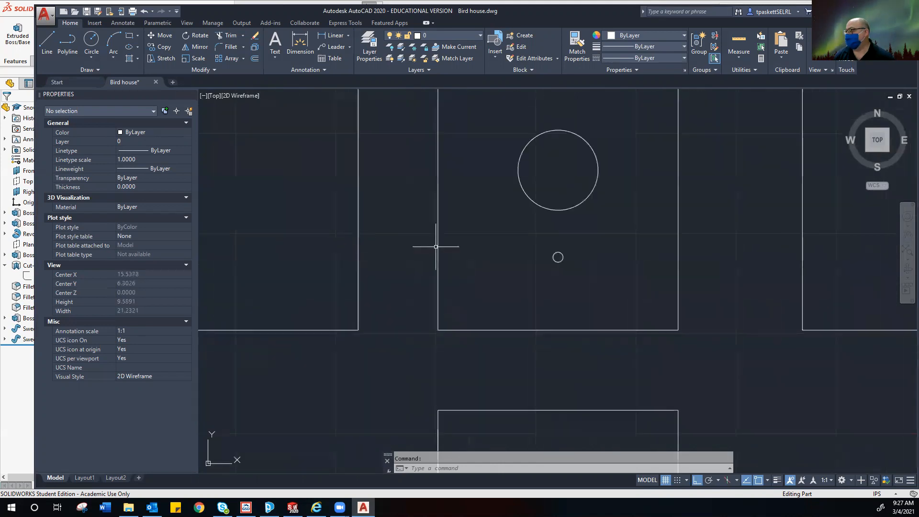
{"action": "scroll", "coordinate": [509, 234], "scroll_direction": "down", "scroll_amount": 10}
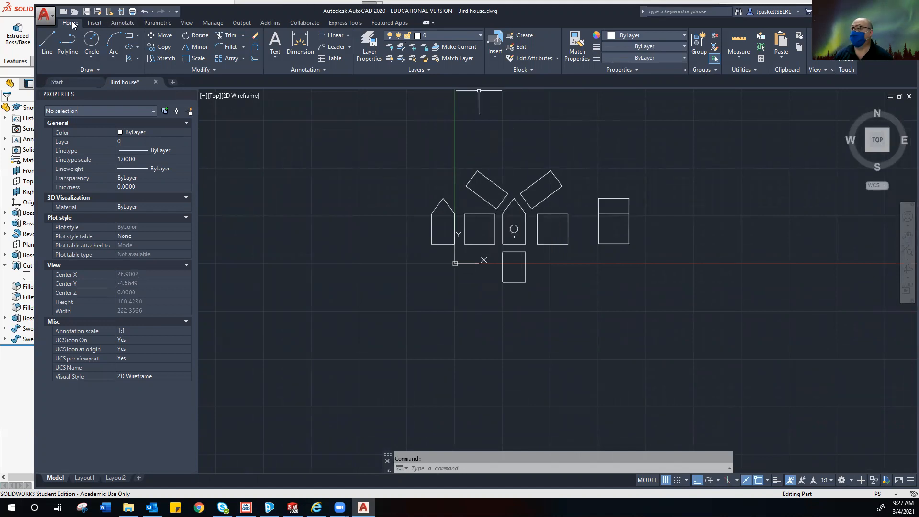
Step: Save a copy of the drawing as Bird house.dxf in AutoCAD 2000/LT2000 DXF format in the My Project Backup folder
{"action": "left_click", "coordinate": [45, 15]}
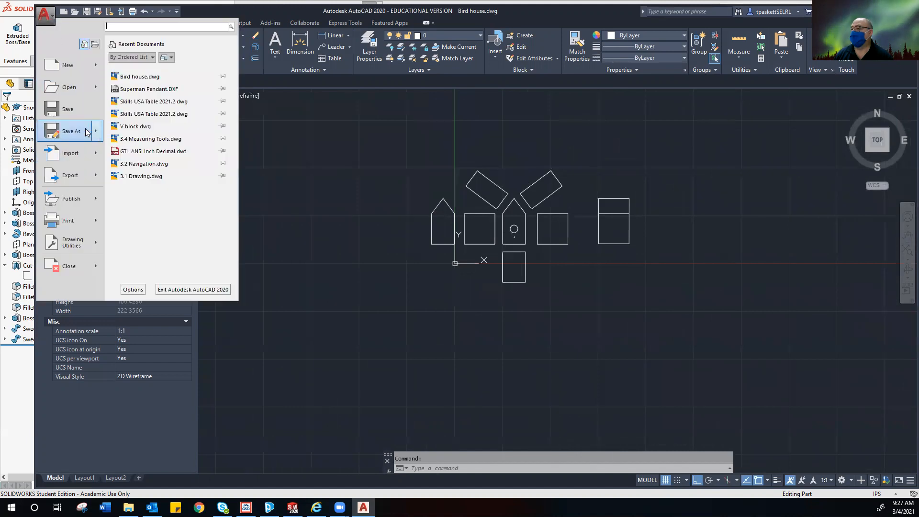
{"action": "mouse_move", "coordinate": [97, 134]}
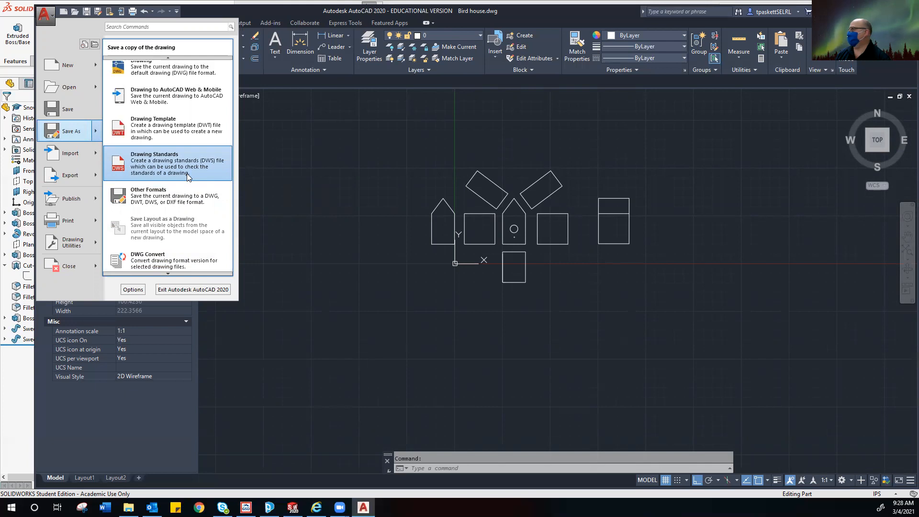
{"action": "left_click", "coordinate": [170, 195]}
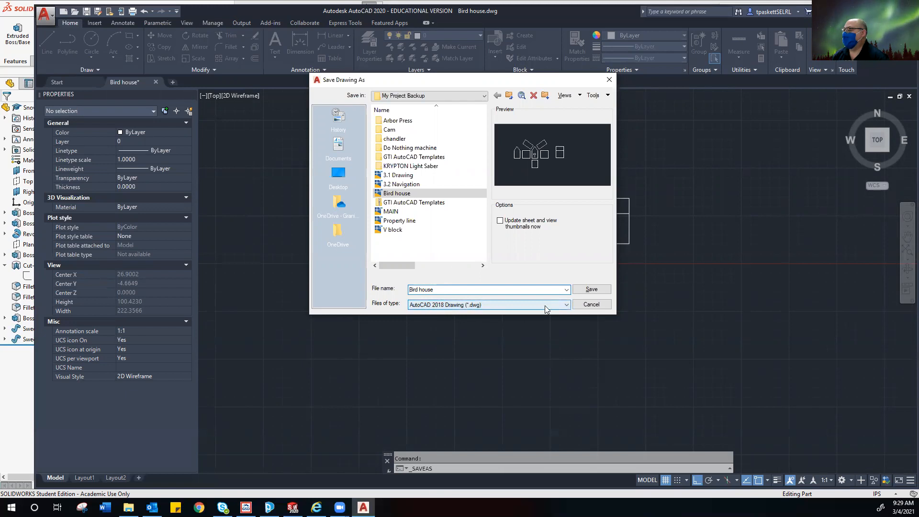
{"action": "left_click", "coordinate": [566, 307]}
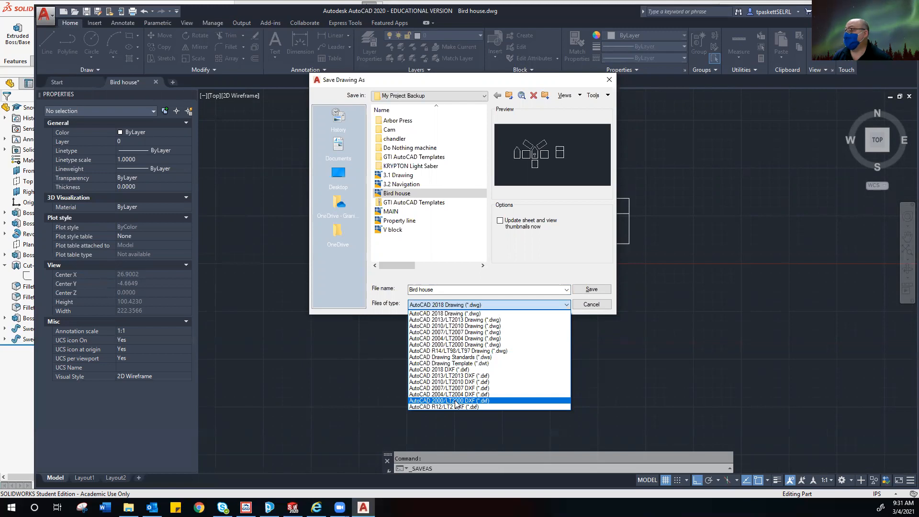
{"action": "left_click", "coordinate": [455, 400]}
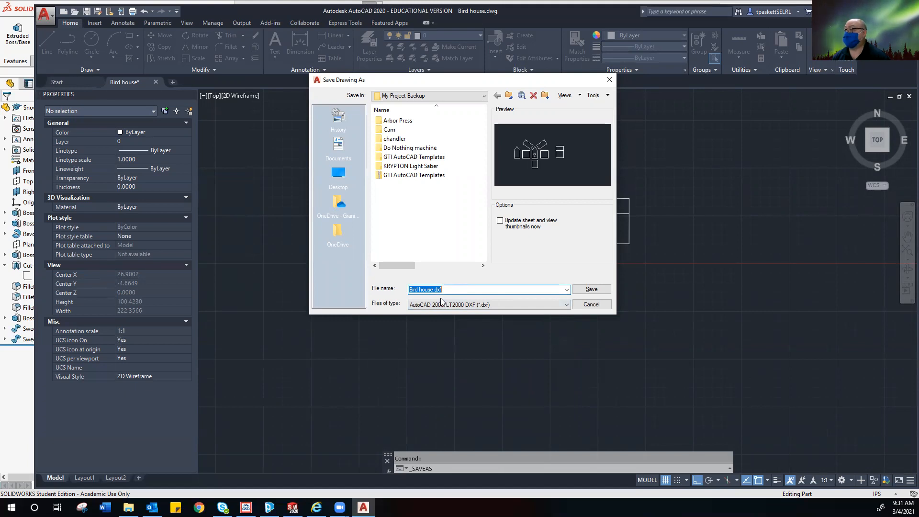
{"action": "left_click", "coordinate": [599, 288]}
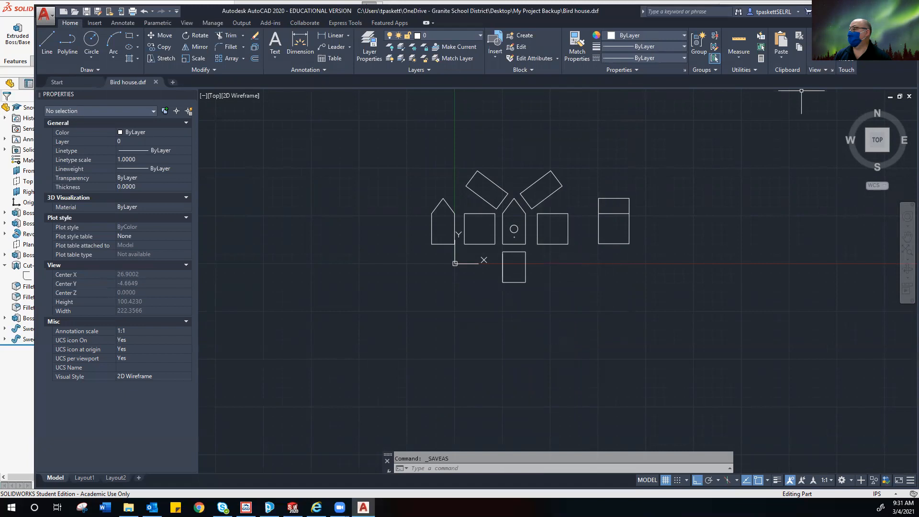
Step: Quit AutoCAD, saving the drawing as Bird house in AutoCAD 2018 Drawing format and replacing the existing file
{"action": "key", "text": "ctrl+q"}
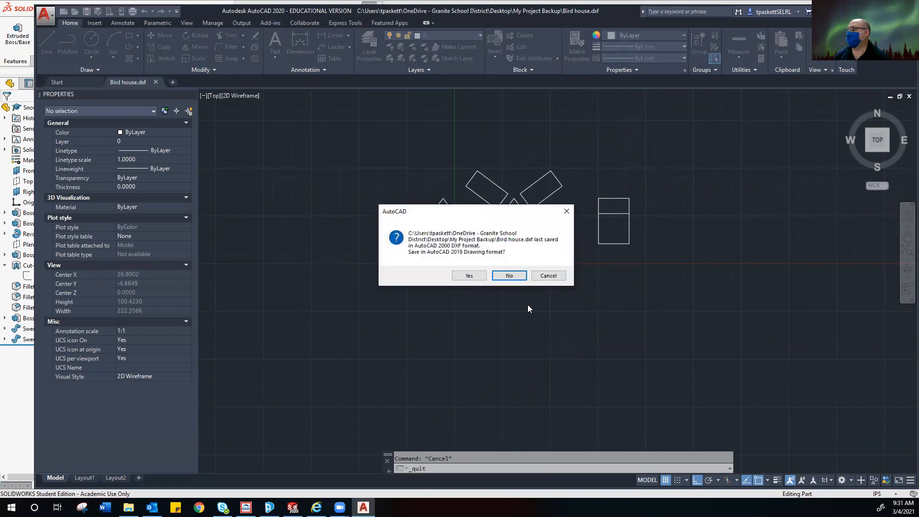
{"action": "left_click", "coordinate": [480, 281]}
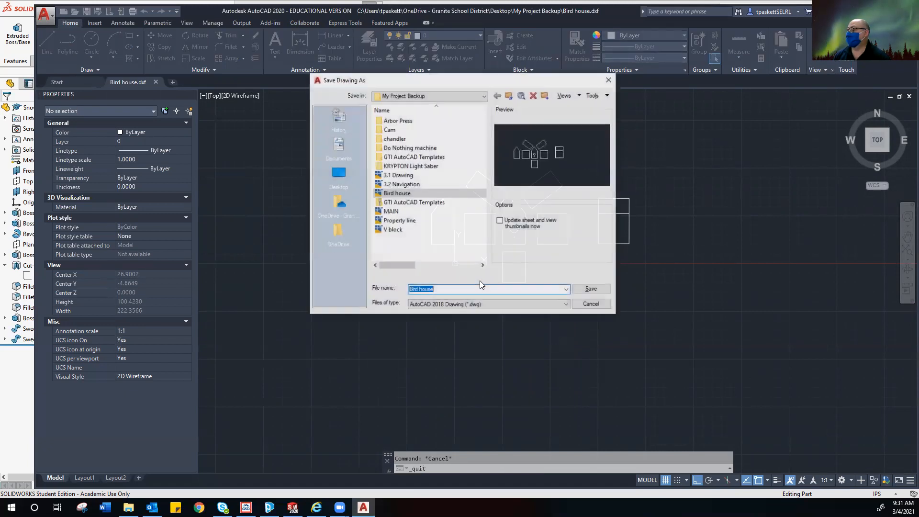
{"action": "left_click", "coordinate": [591, 288]}
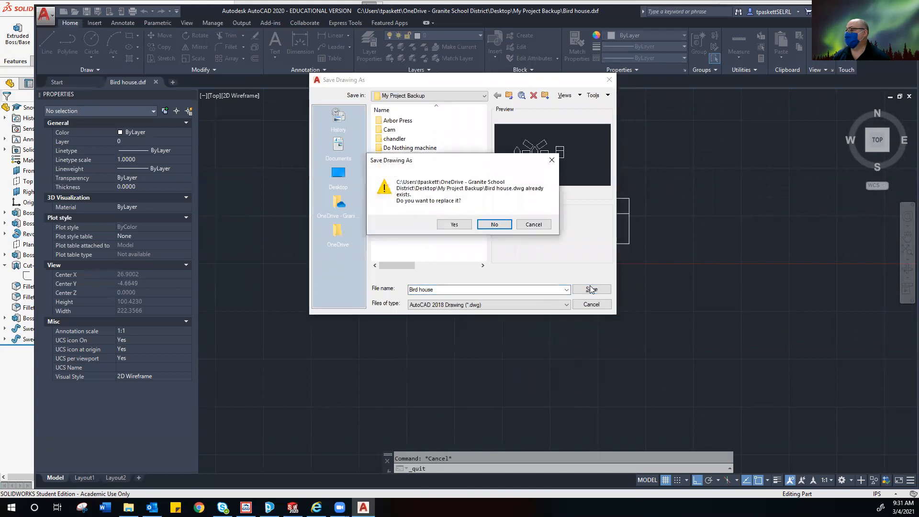
{"action": "left_click", "coordinate": [452, 219]}
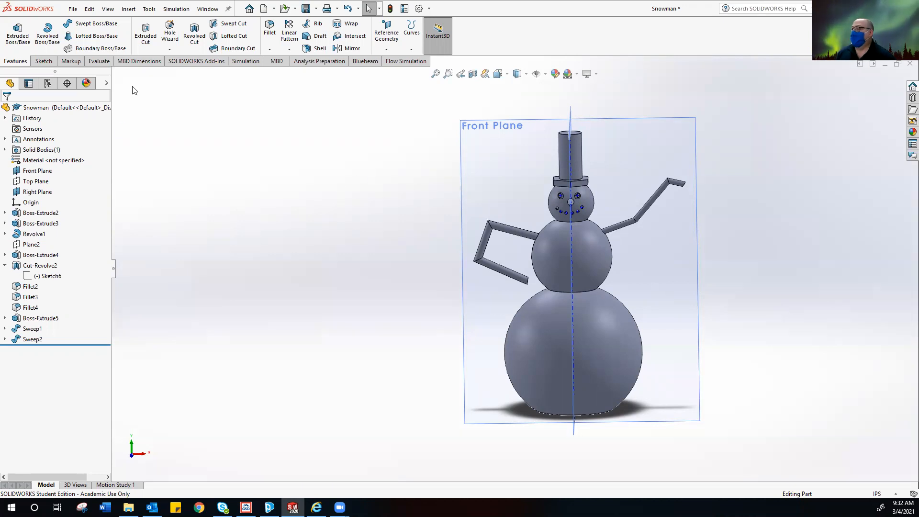
Step: Create a new part document in SOLIDWORKS
{"action": "left_click", "coordinate": [76, 14]}
{"action": "left_click", "coordinate": [83, 20]}
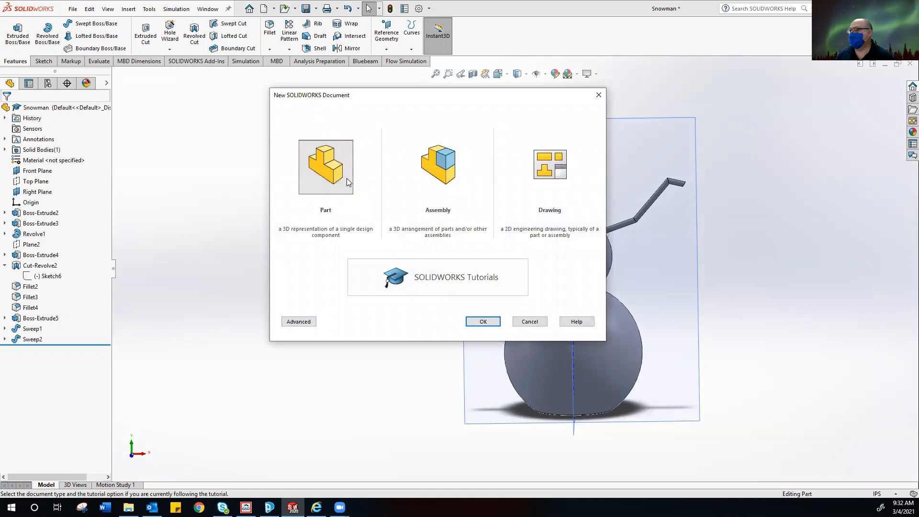
{"action": "left_click", "coordinate": [471, 321]}
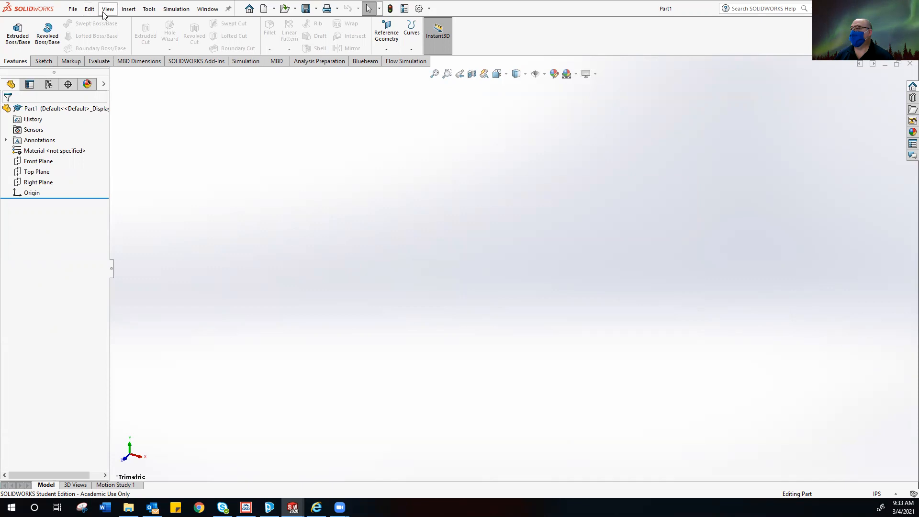
Step: Try to insert a DXF/DWG file into the new part without a plane selected
{"action": "left_click", "coordinate": [127, 9]}
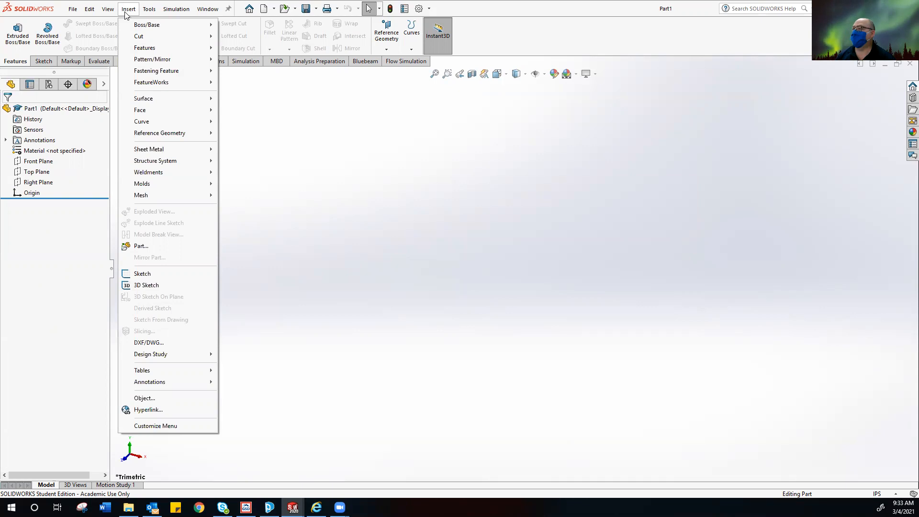
{"action": "mouse_move", "coordinate": [151, 29]}
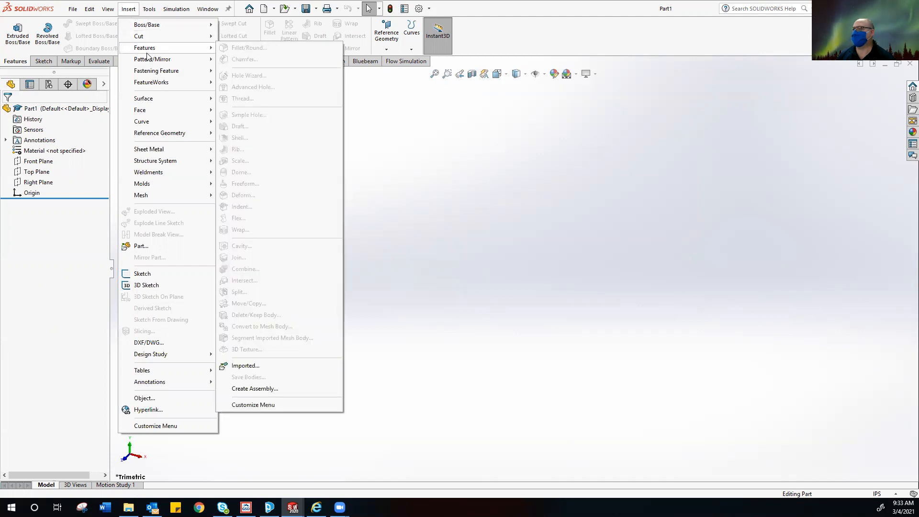
{"action": "mouse_move", "coordinate": [149, 74]}
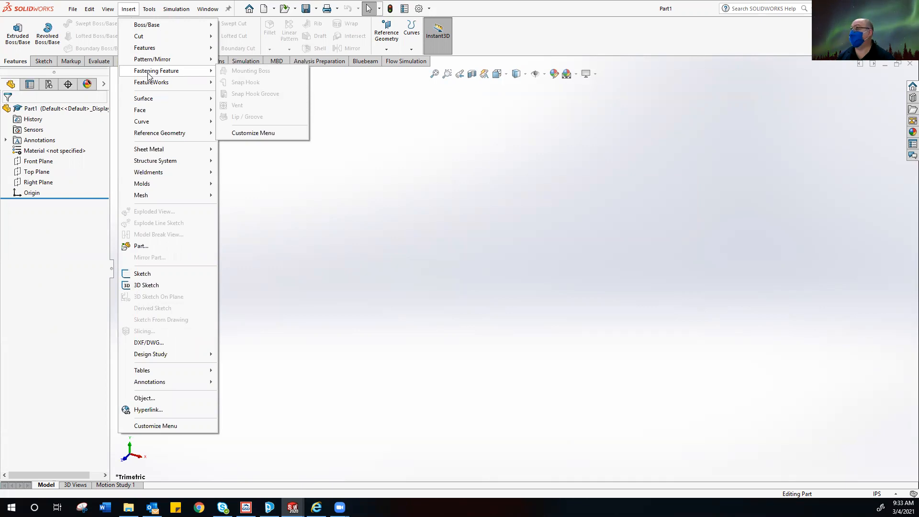
{"action": "mouse_move", "coordinate": [145, 111]}
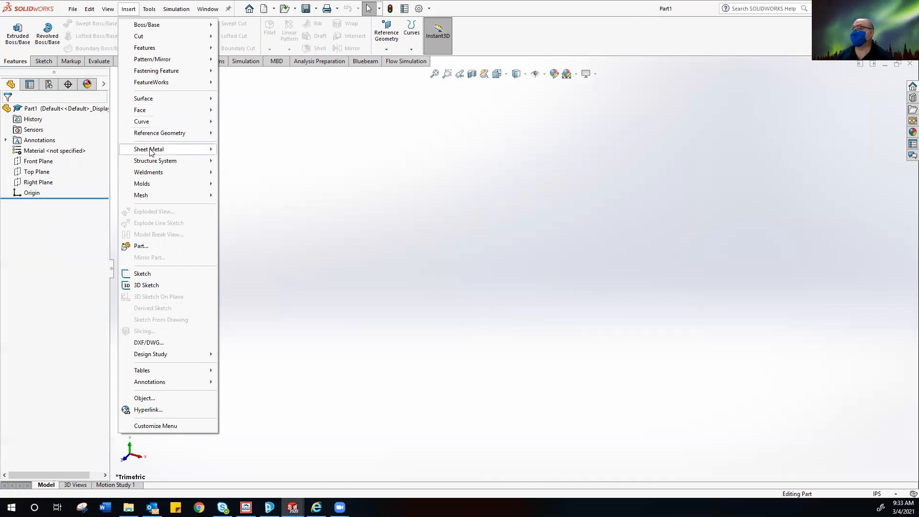
{"action": "mouse_move", "coordinate": [152, 151]}
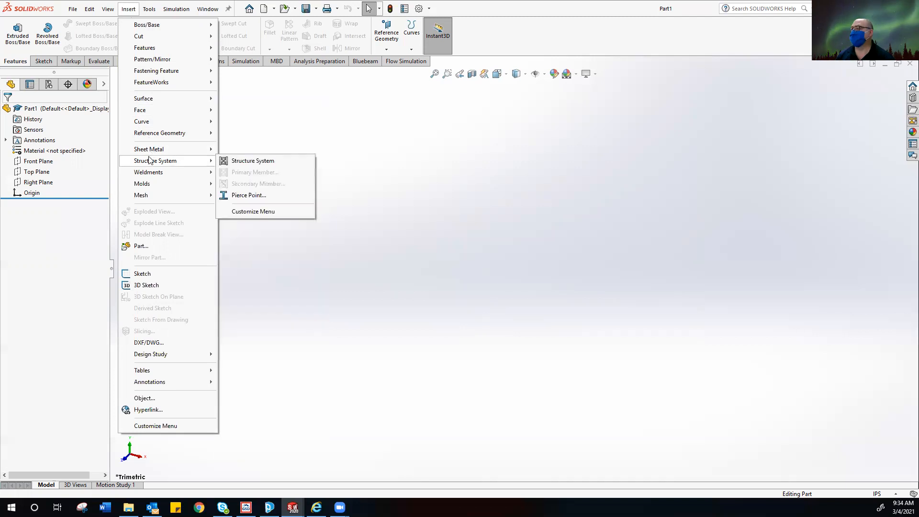
{"action": "mouse_move", "coordinate": [146, 186]}
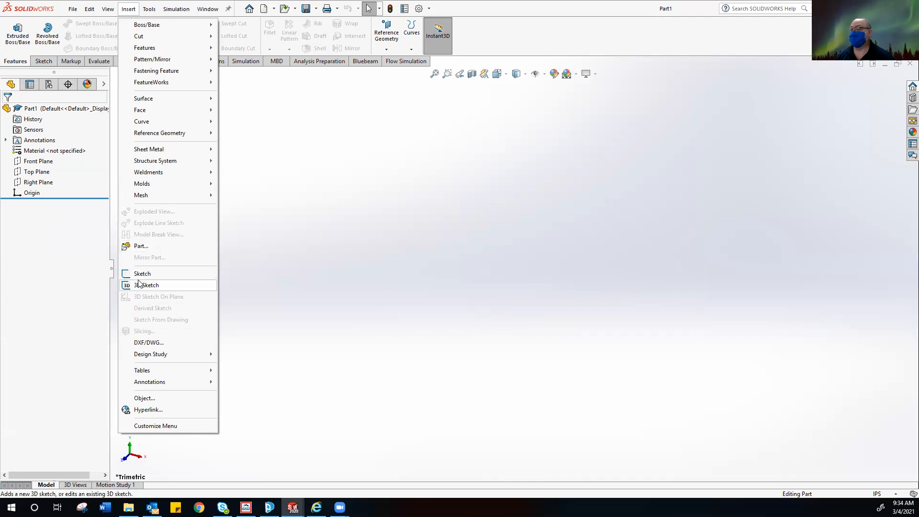
{"action": "left_click", "coordinate": [143, 346]}
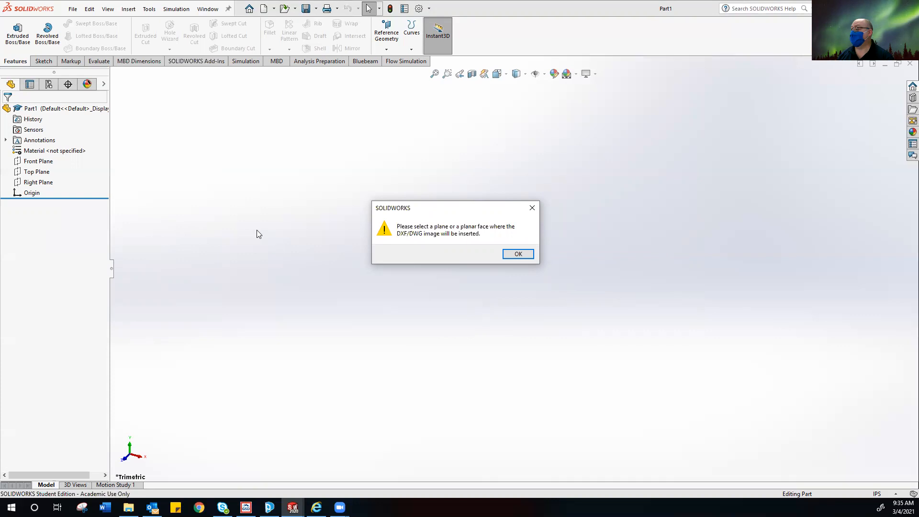
{"action": "left_click", "coordinate": [520, 255]}
{"action": "left_click", "coordinate": [33, 164]}
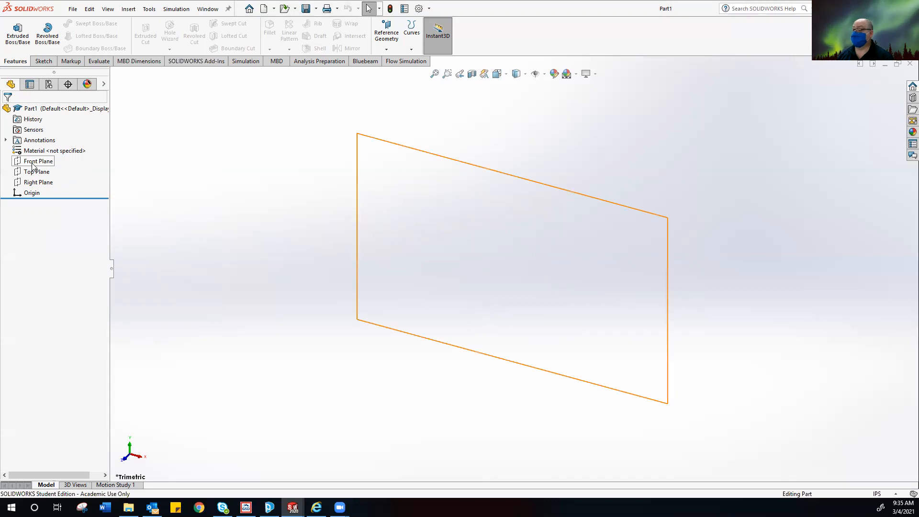
{"action": "left_click", "coordinate": [32, 164]}
{"action": "middle_click_drag", "start_coordinate": [270, 211], "coordinate": [271, 189]}
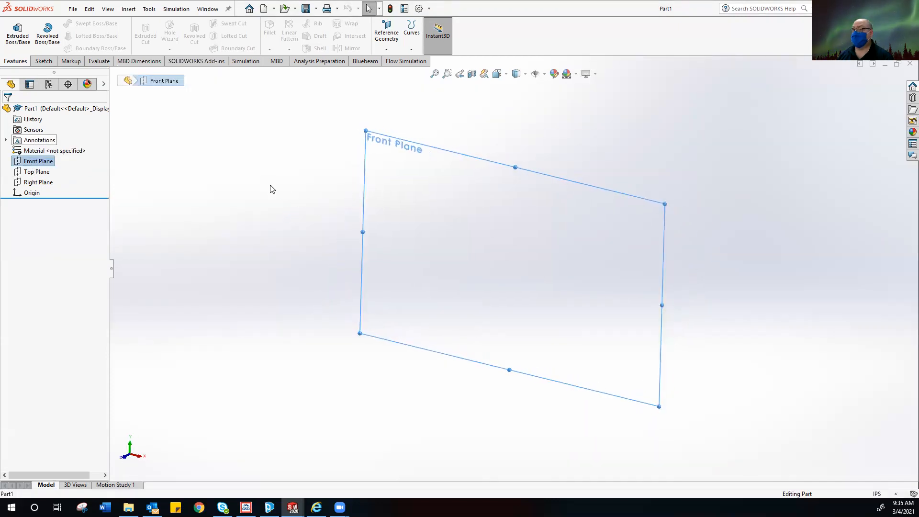
{"action": "left_click", "coordinate": [179, 182]}
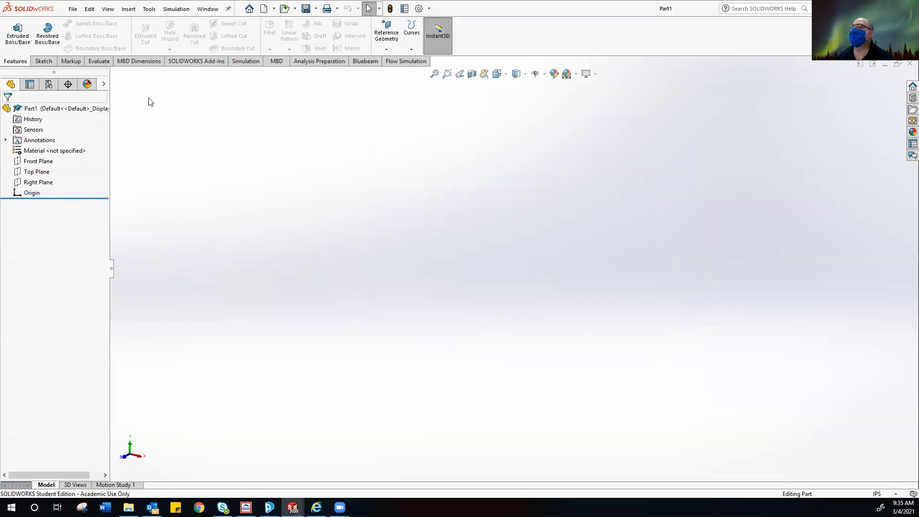
Step: Try to insert a DXF/DWG file inside a new sketch on the Front Plane, and exit the sketch
{"action": "left_click", "coordinate": [44, 61]}
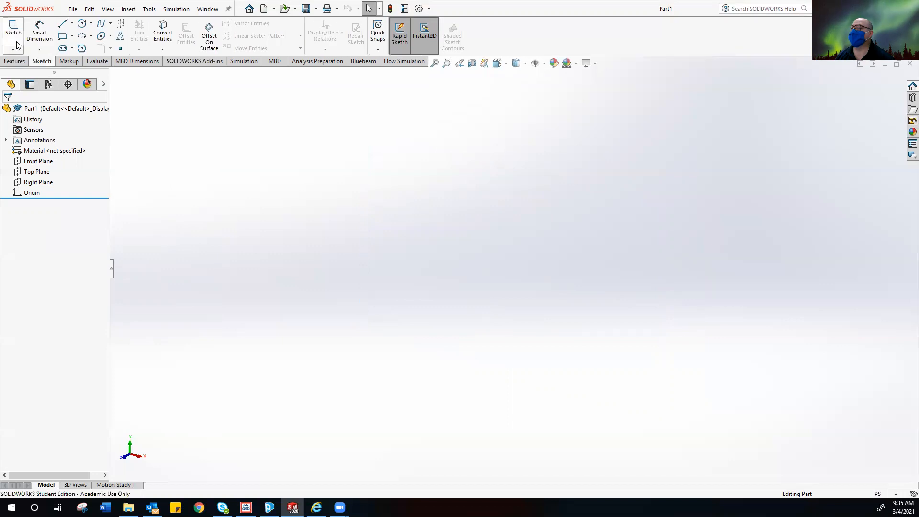
{"action": "left_click", "coordinate": [14, 29]}
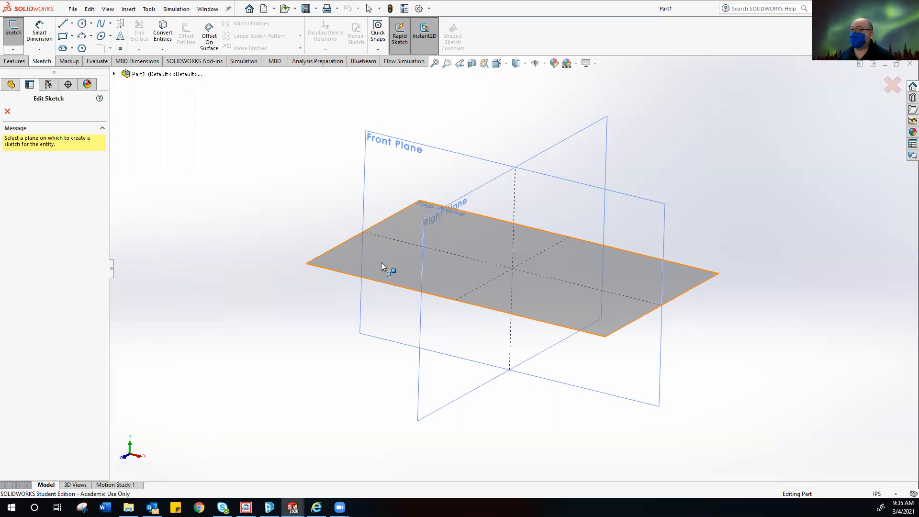
{"action": "left_click", "coordinate": [408, 148]}
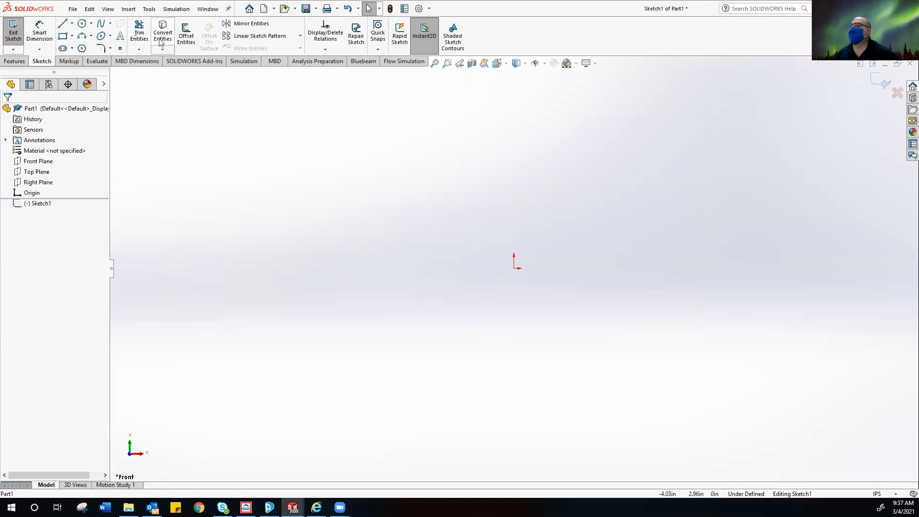
{"action": "left_click", "coordinate": [128, 9]}
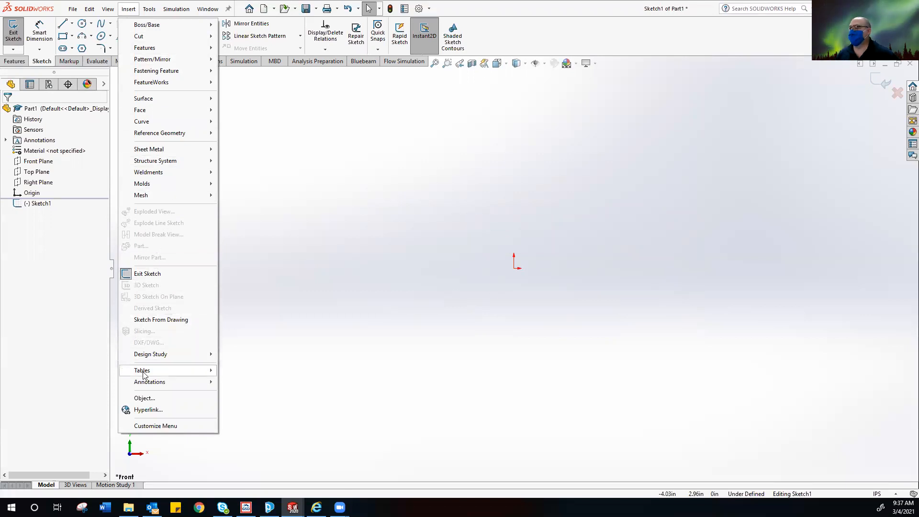
{"action": "mouse_move", "coordinate": [157, 355]}
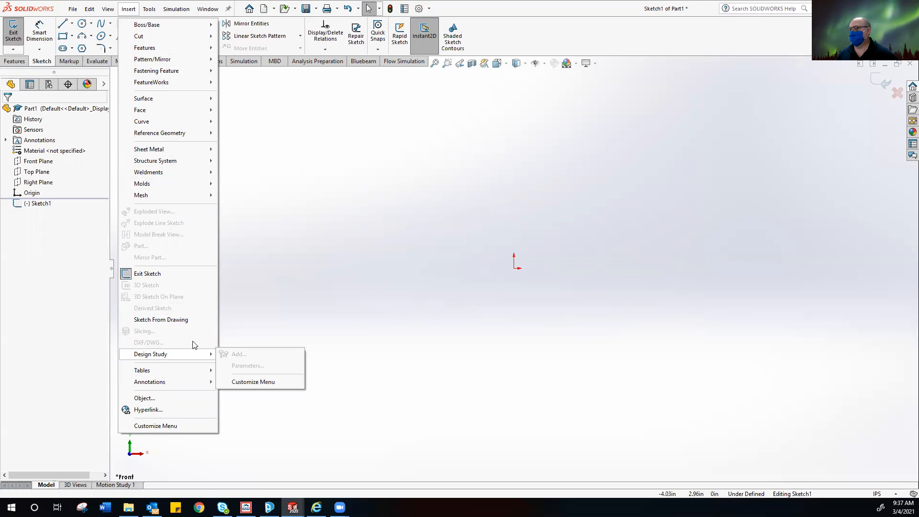
{"action": "left_click", "coordinate": [422, 218]}
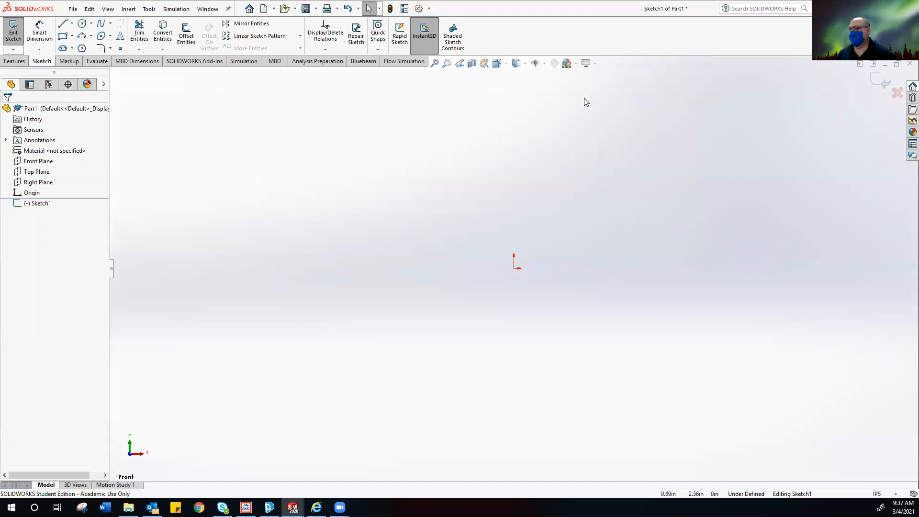
{"action": "left_click", "coordinate": [13, 33]}
Step: Try again to insert a DXF/DWG file outside the sketch with no plane selected
{"action": "left_click", "coordinate": [89, 10]}
{"action": "mouse_move", "coordinate": [129, 10]}
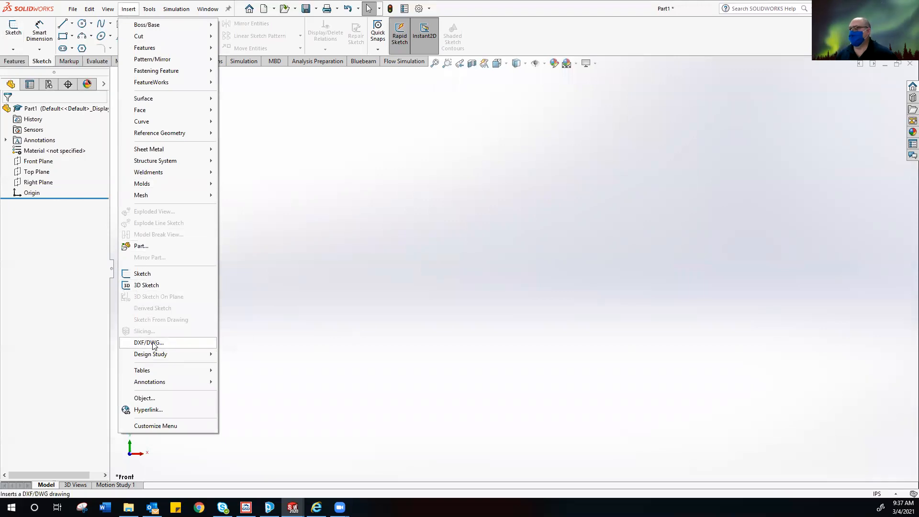
{"action": "left_click", "coordinate": [146, 342]}
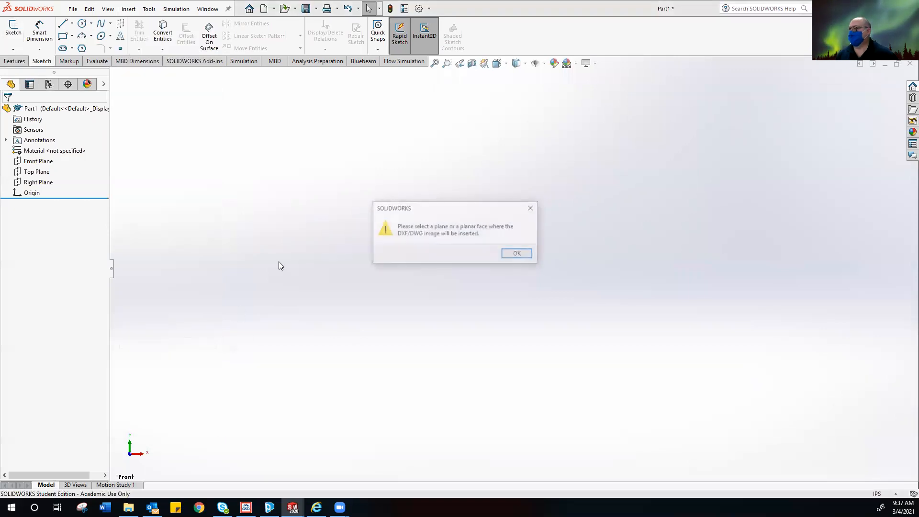
{"action": "left_click", "coordinate": [518, 254]}
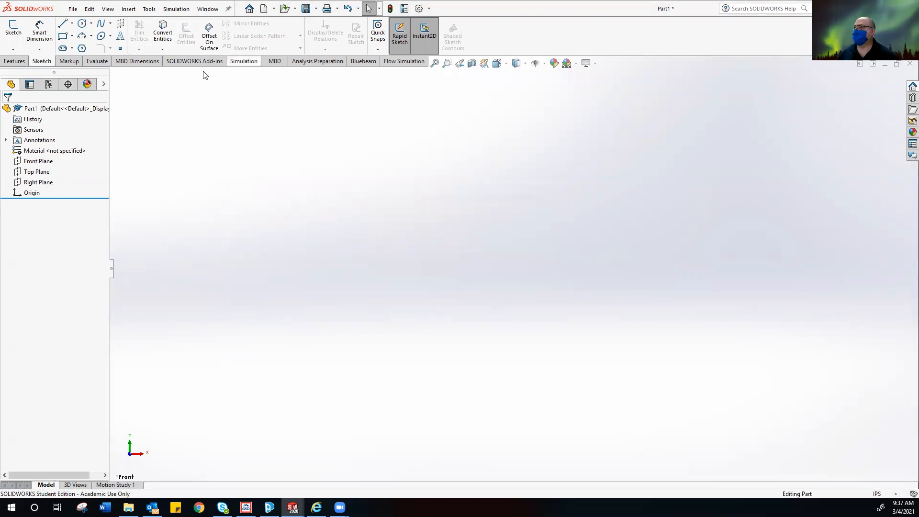
{"action": "left_click", "coordinate": [38, 161]}
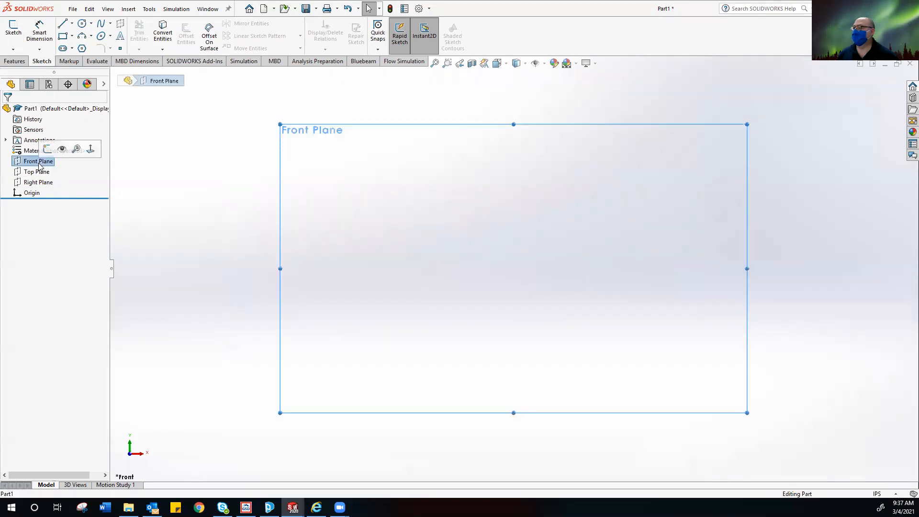
{"action": "left_click", "coordinate": [128, 9]}
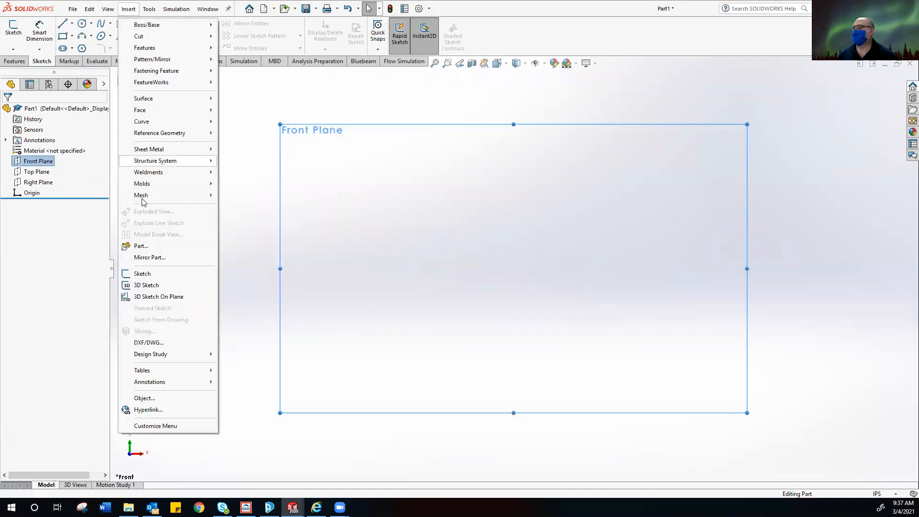
{"action": "left_click", "coordinate": [155, 343]}
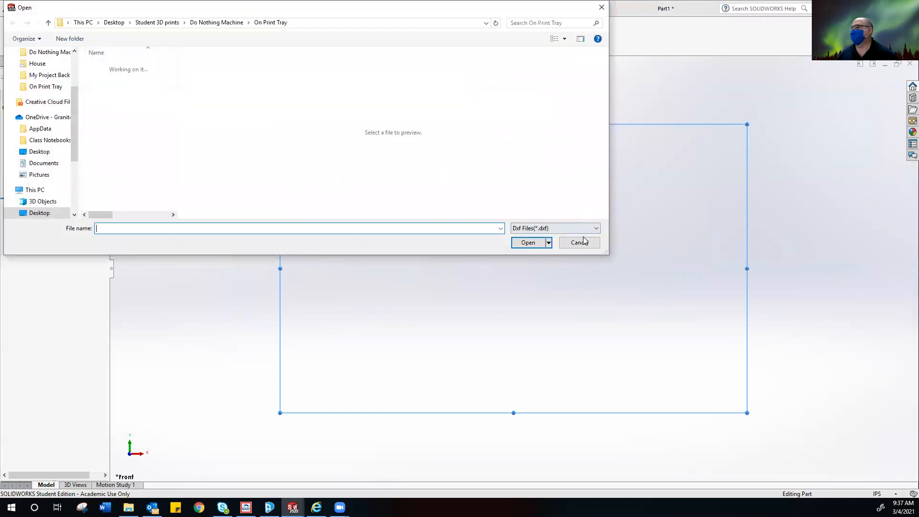
{"action": "left_click", "coordinate": [580, 242]}
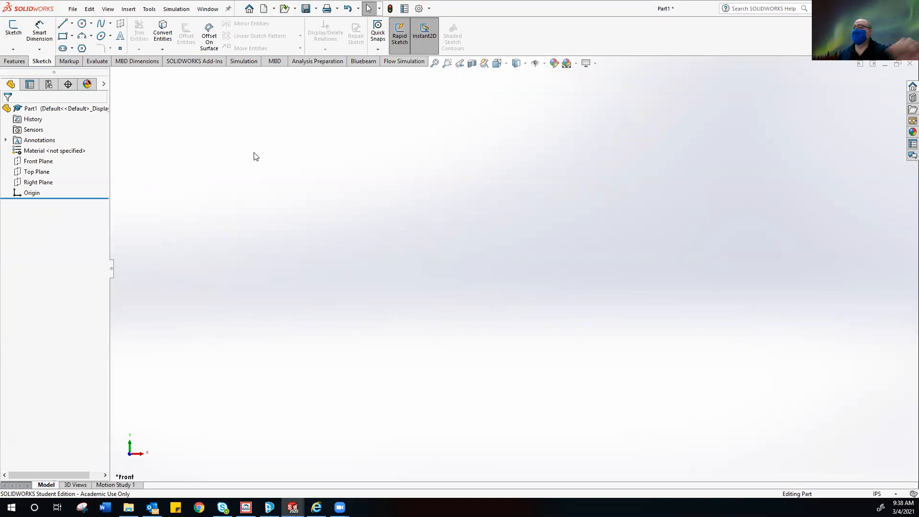
Step: Start inserting a DXF/DWG file on the Front Plane
{"action": "left_click", "coordinate": [35, 163]}
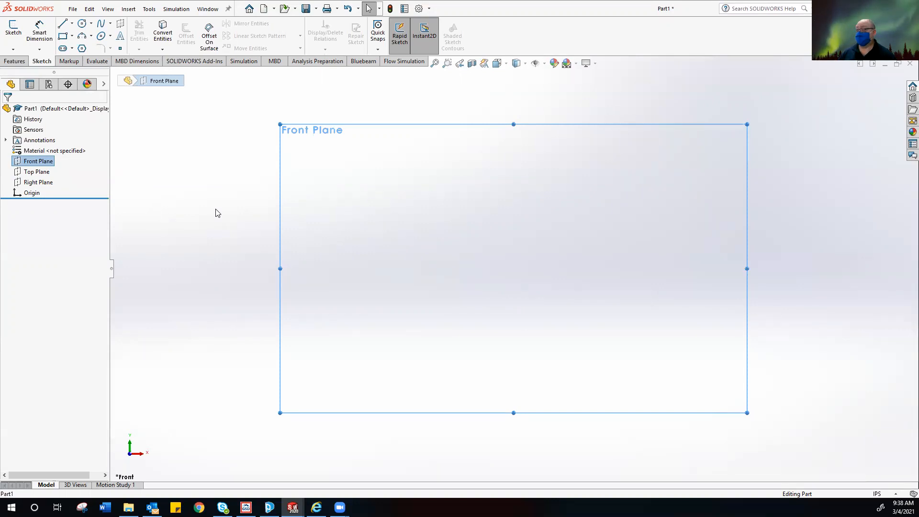
{"action": "left_click", "coordinate": [125, 9]}
{"action": "left_click", "coordinate": [152, 9]}
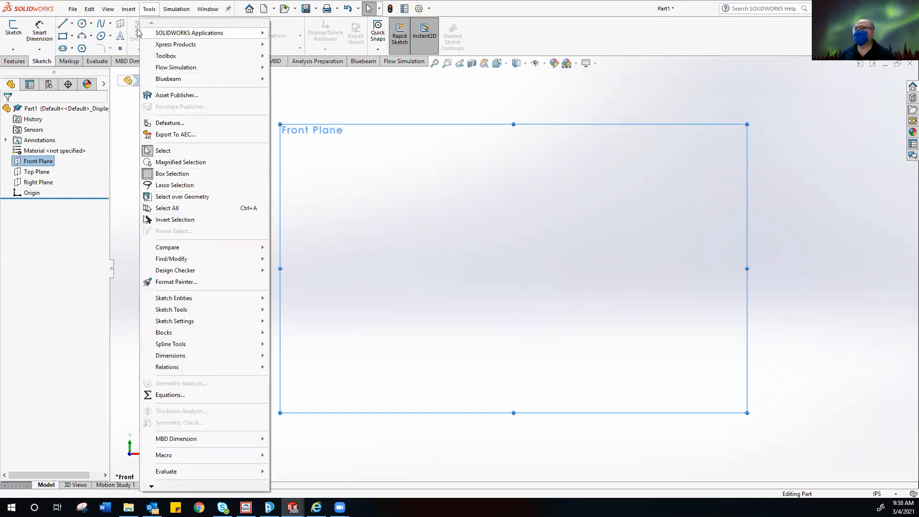
{"action": "mouse_move", "coordinate": [129, 8]}
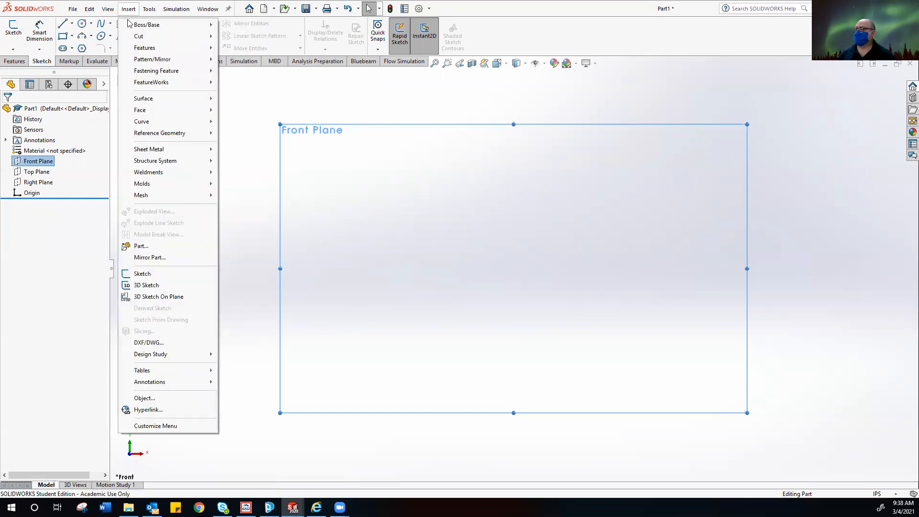
{"action": "left_click", "coordinate": [142, 342]}
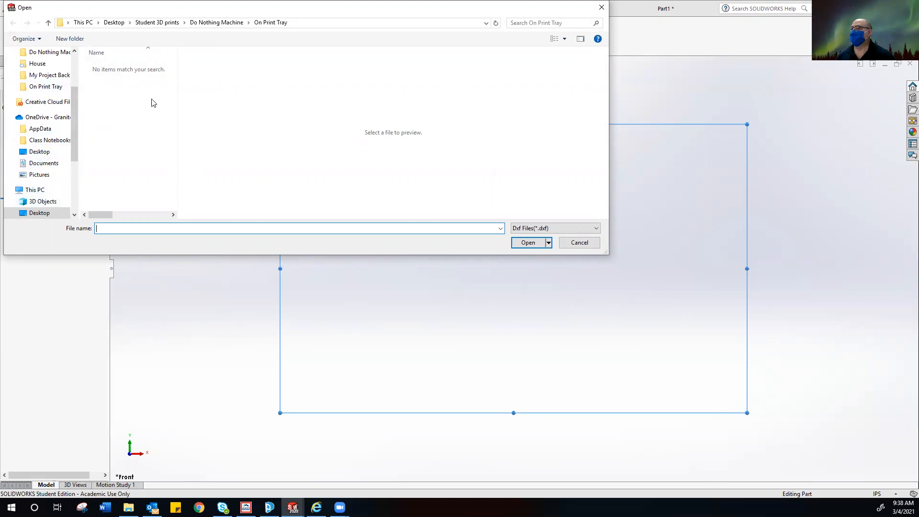
Step: Locate the Bird house DXF file among the recent files in Quick access and open it for import
{"action": "left_click", "coordinate": [164, 23]}
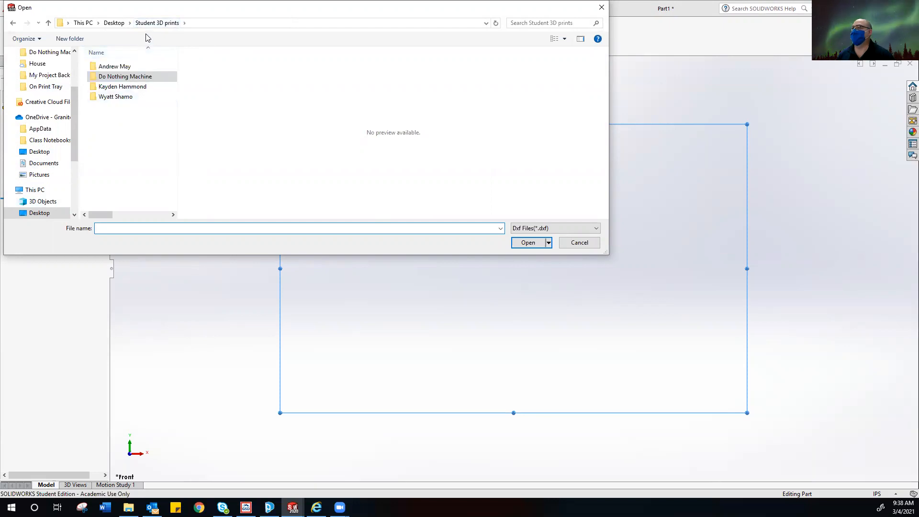
{"action": "left_click", "coordinate": [114, 23]}
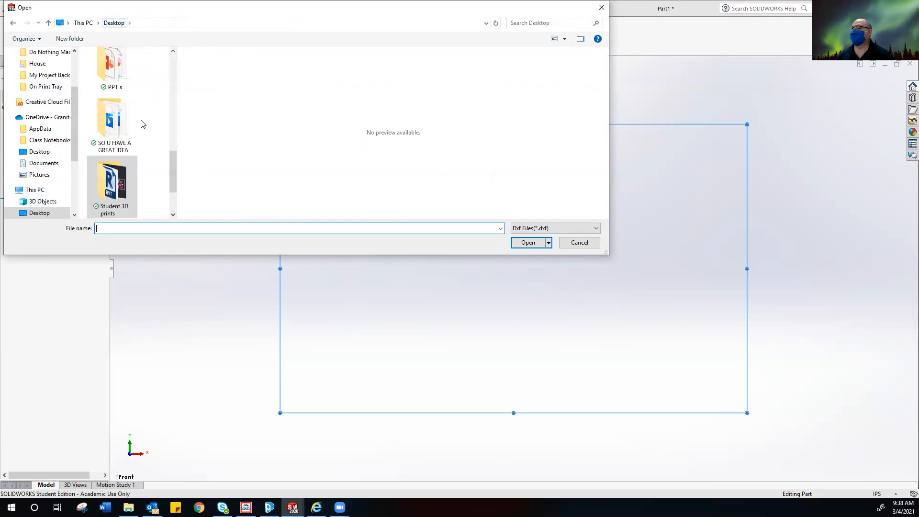
{"action": "scroll", "coordinate": [143, 123], "scroll_direction": "down", "scroll_amount": 1}
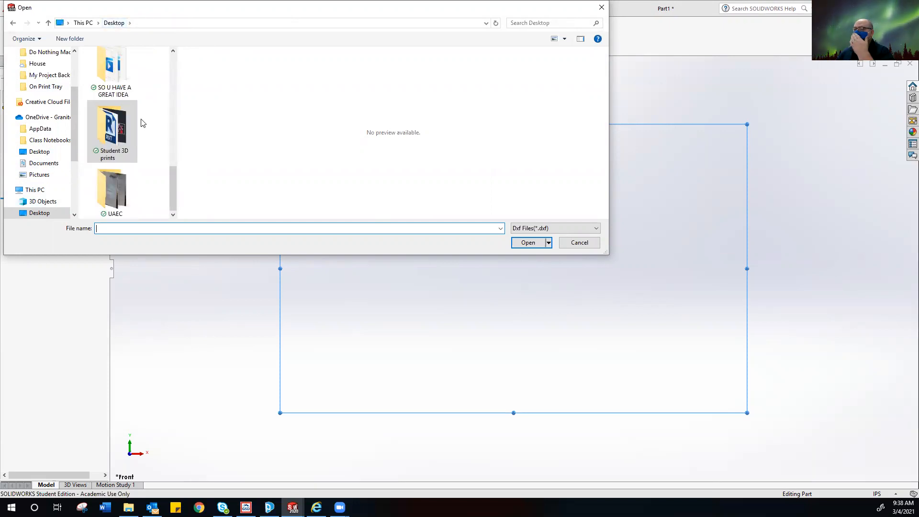
{"action": "scroll", "coordinate": [143, 123], "scroll_direction": "up", "scroll_amount": 6}
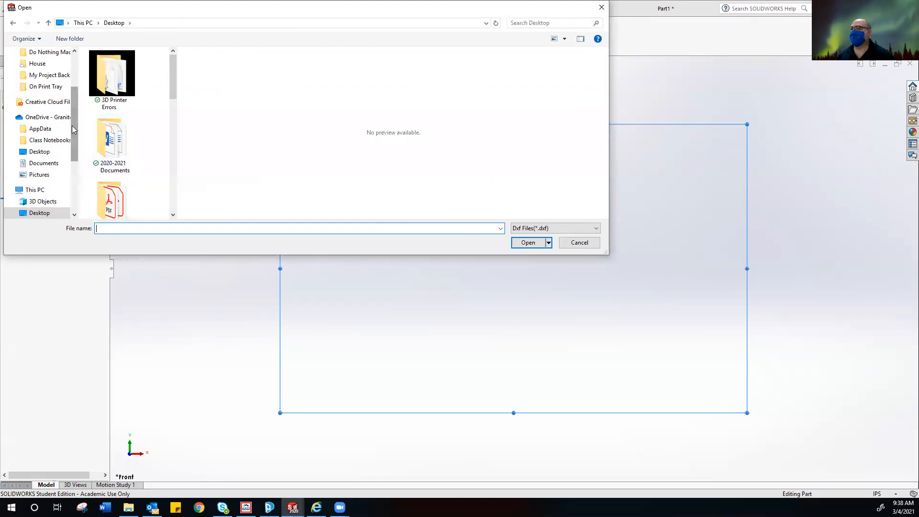
{"action": "left_click_drag", "start_coordinate": [73, 129], "coordinate": [73, 84]}
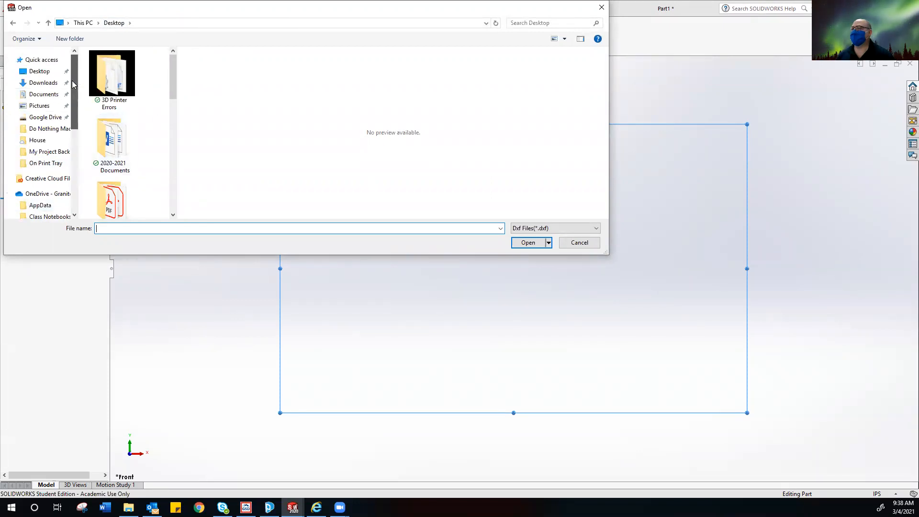
{"action": "left_click", "coordinate": [41, 63]}
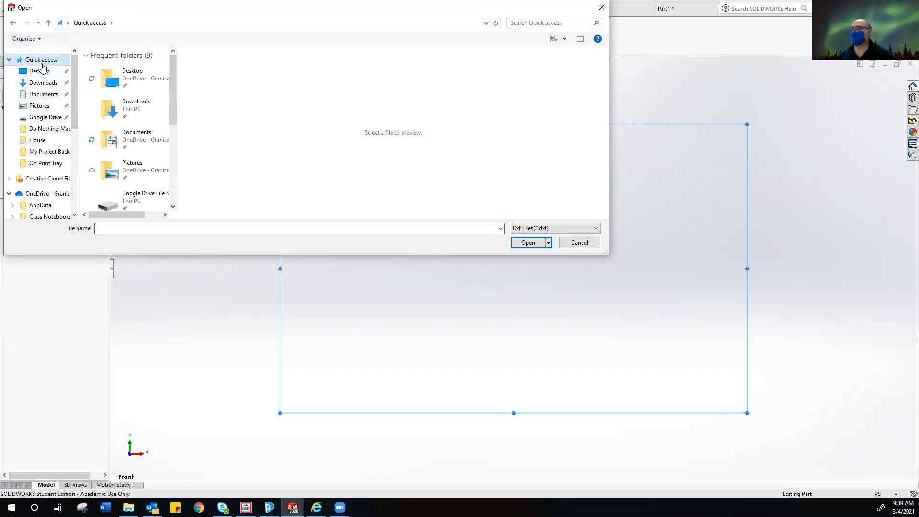
{"action": "left_click_drag", "start_coordinate": [175, 84], "coordinate": [174, 164]}
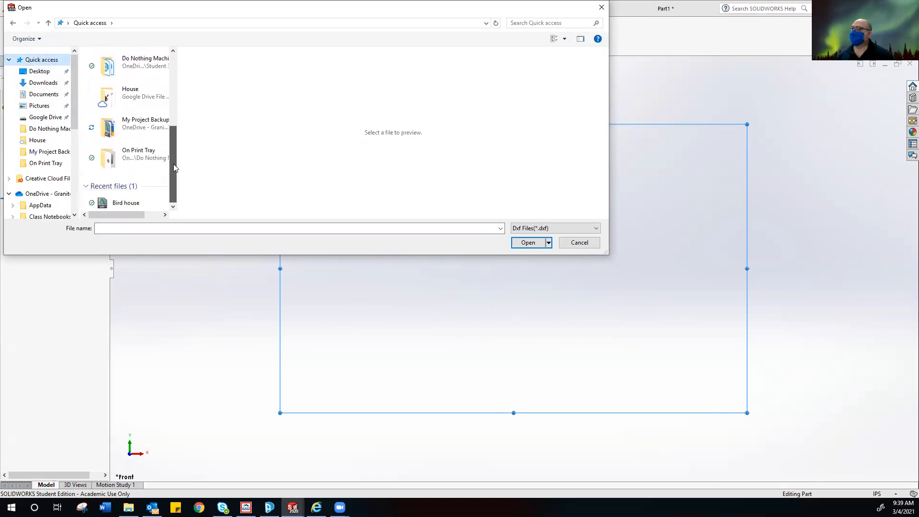
{"action": "left_click", "coordinate": [109, 206]}
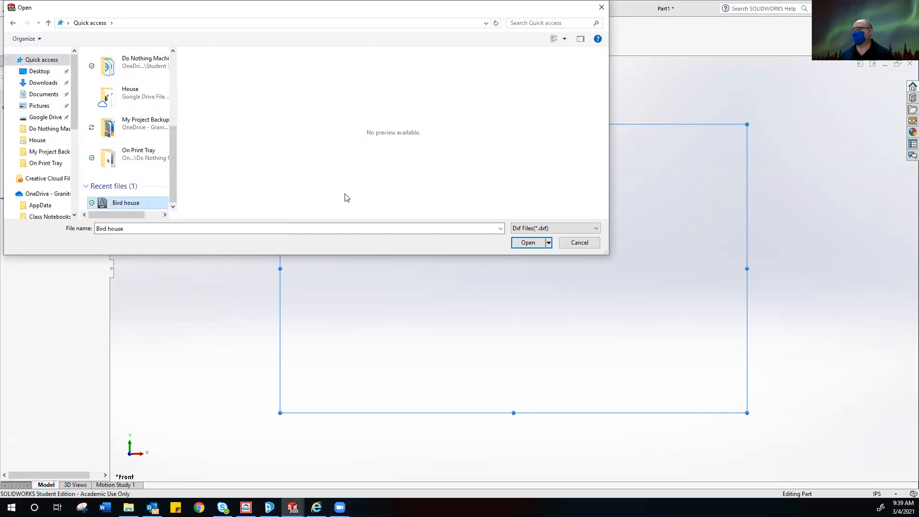
{"action": "left_click", "coordinate": [528, 242]}
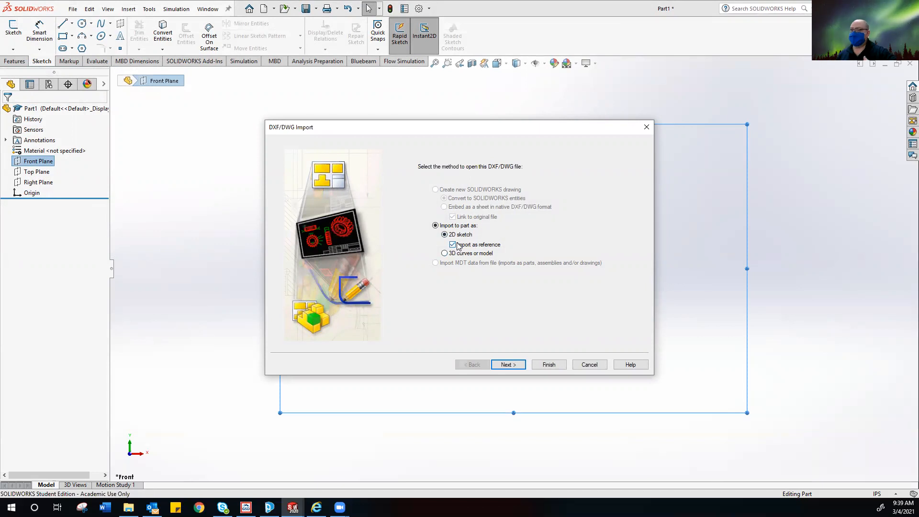
Step: Import the drawing as a 2D reference sketch in inches with all layers, merging points closer than 0.001
{"action": "left_click", "coordinate": [506, 364]}
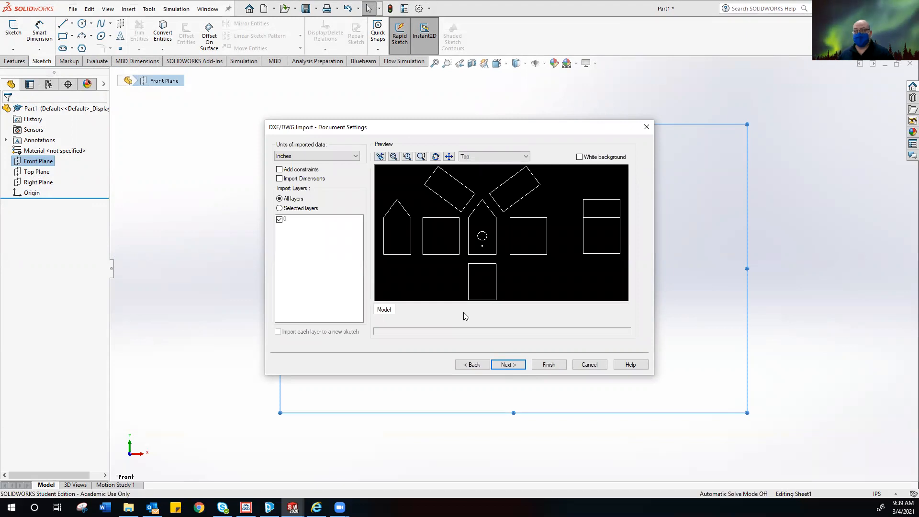
{"action": "left_click", "coordinate": [506, 365]}
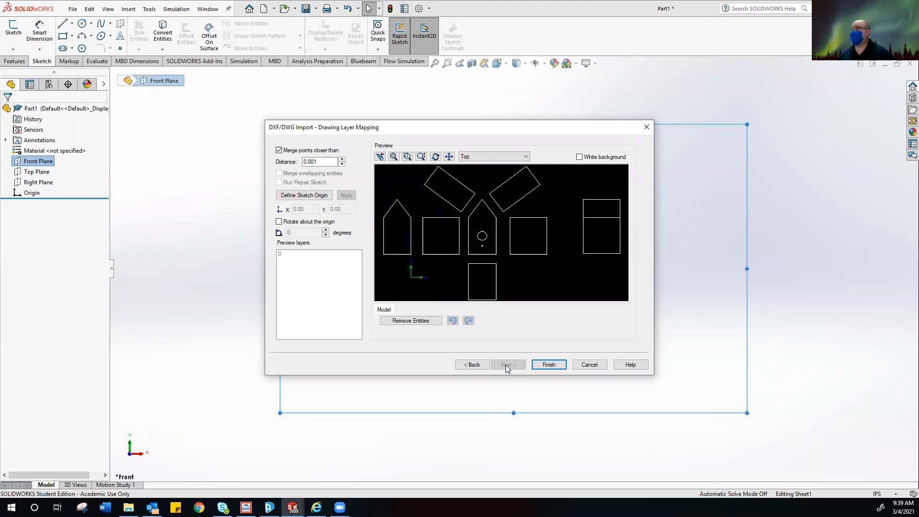
{"action": "left_click", "coordinate": [546, 364]}
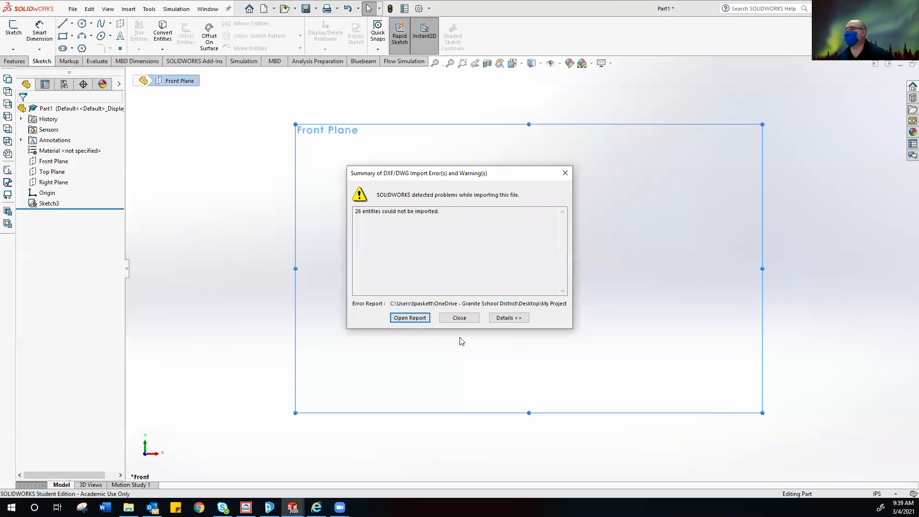
Step: Open the DXF/DWG import error report, dismiss the summary, and examine the whole imported sketch
{"action": "left_click", "coordinate": [410, 318]}
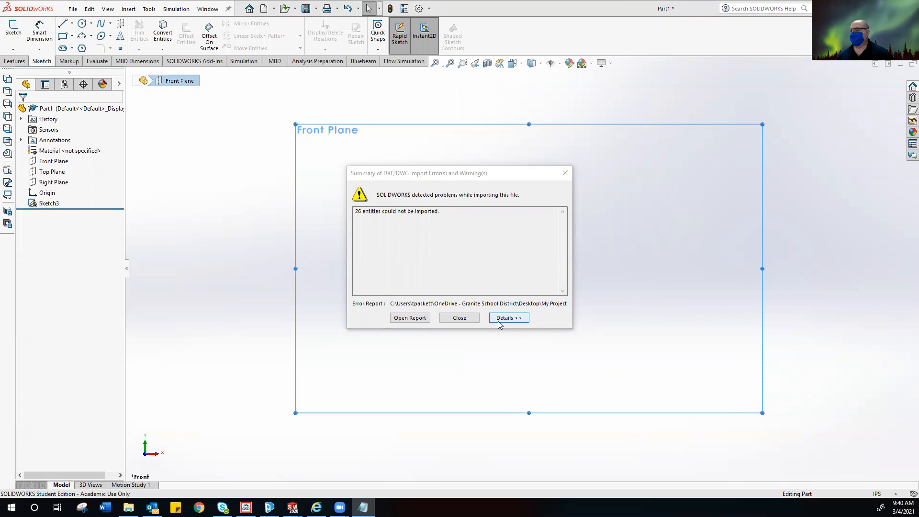
{"action": "left_click", "coordinate": [459, 318]}
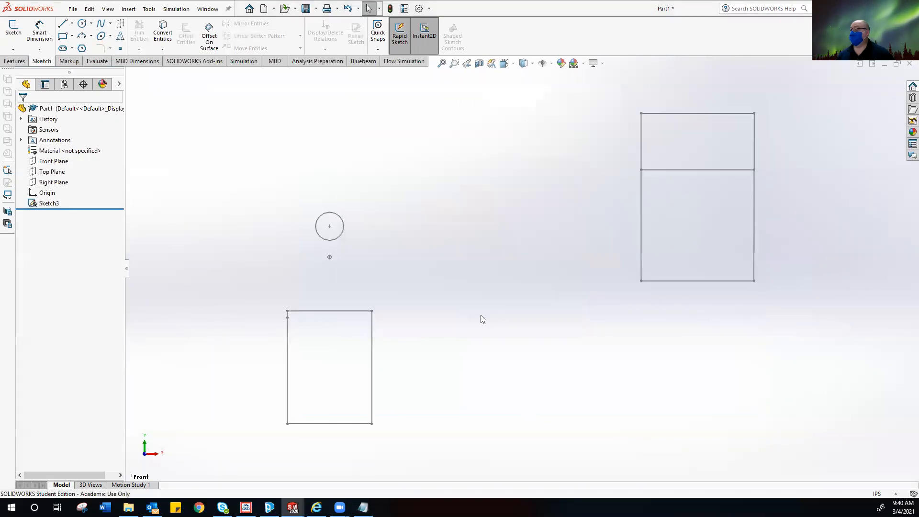
{"action": "scroll", "coordinate": [510, 304], "scroll_direction": "down", "scroll_amount": 3}
{"action": "key", "text": "f"}
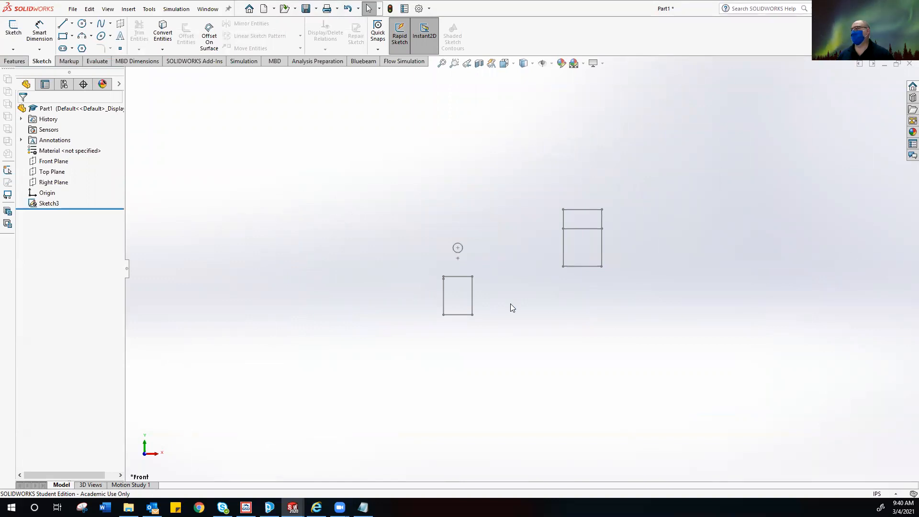
{"action": "mouse_move", "coordinate": [510, 304]}
{"action": "middle_mouse_down"}
{"action": "mouse_move", "coordinate": [502, 320]}
{"action": "mouse_move", "coordinate": [531, 307]}
{"action": "mouse_move", "coordinate": [507, 312]}
{"action": "middle_mouse_up"}
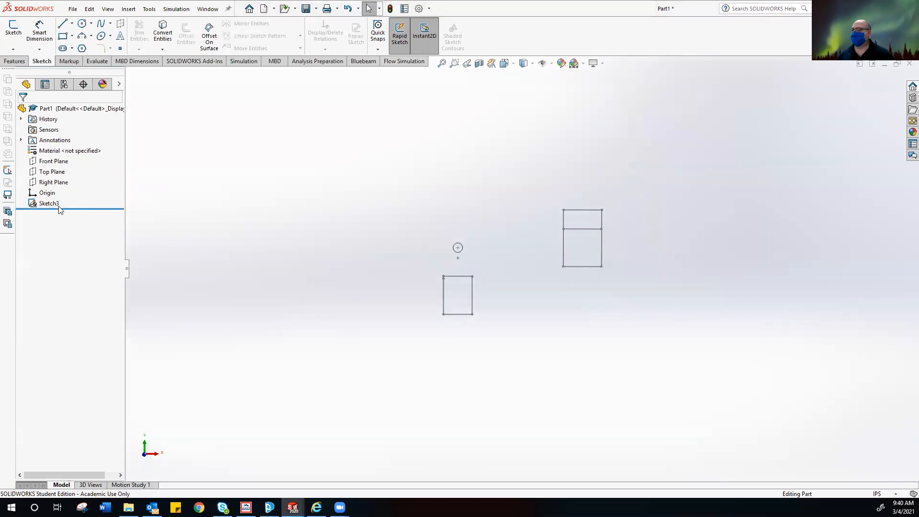
Step: Delete the imported bird house sketch from the part
{"action": "right_click", "coordinate": [46, 205]}
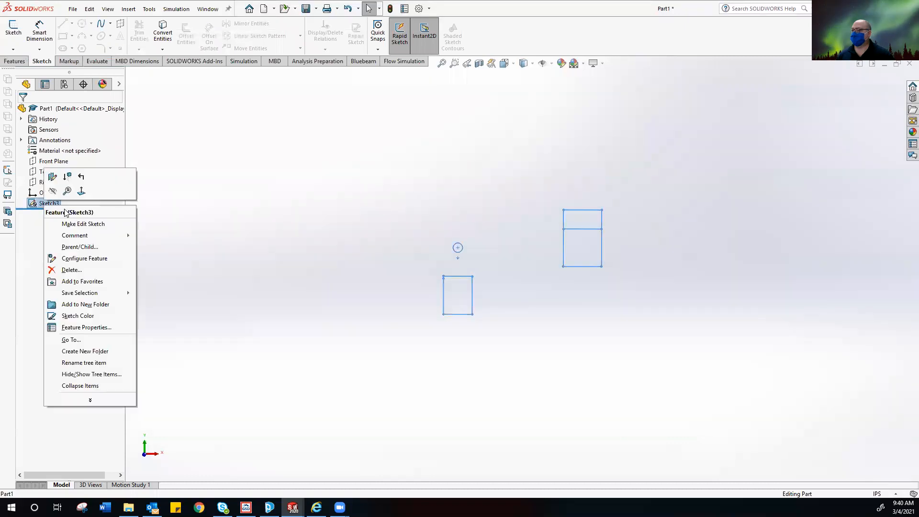
{"action": "left_click", "coordinate": [72, 270]}
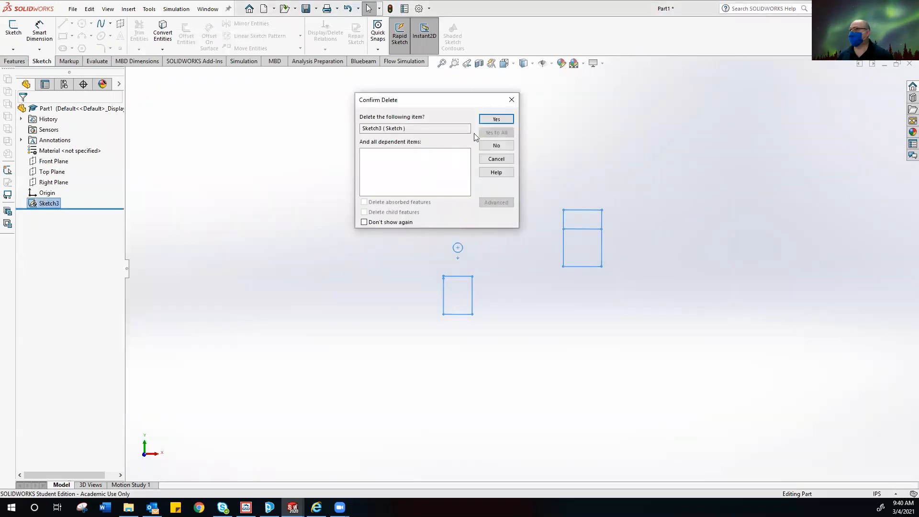
{"action": "left_click", "coordinate": [495, 124]}
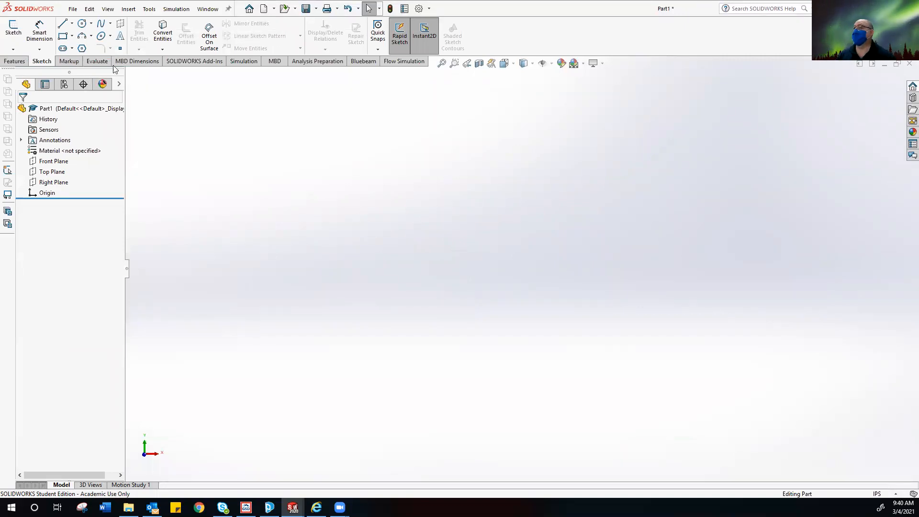
Step: Locate the Bird house DXF file among the recent files in Quick access and open it directly as a document
{"action": "left_click", "coordinate": [89, 9]}
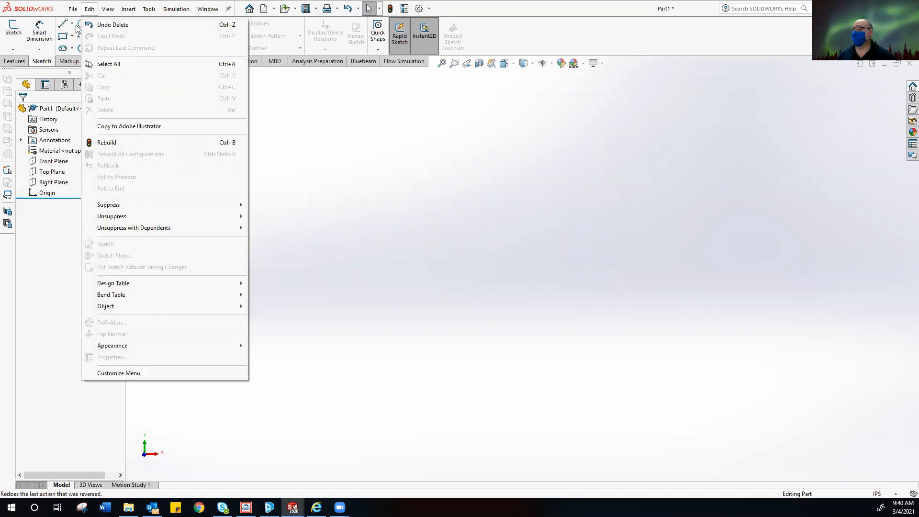
{"action": "mouse_move", "coordinate": [73, 9]}
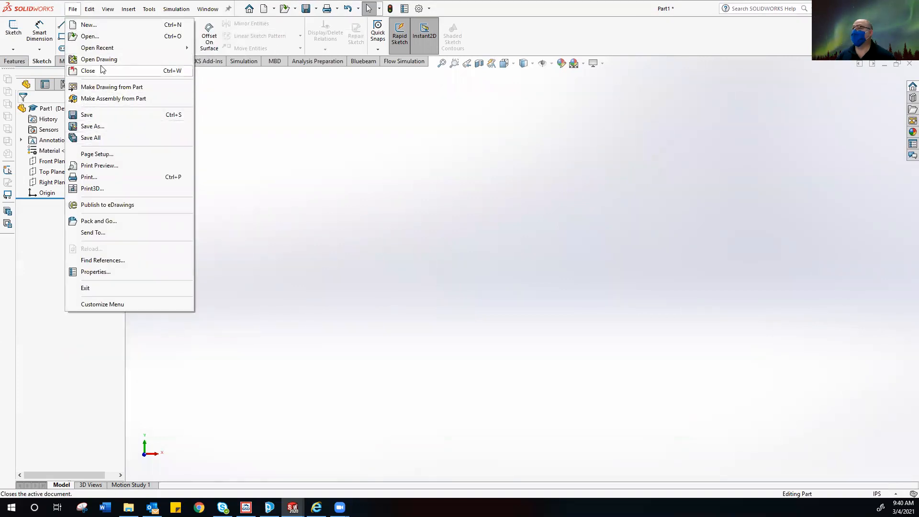
{"action": "left_click", "coordinate": [98, 39]}
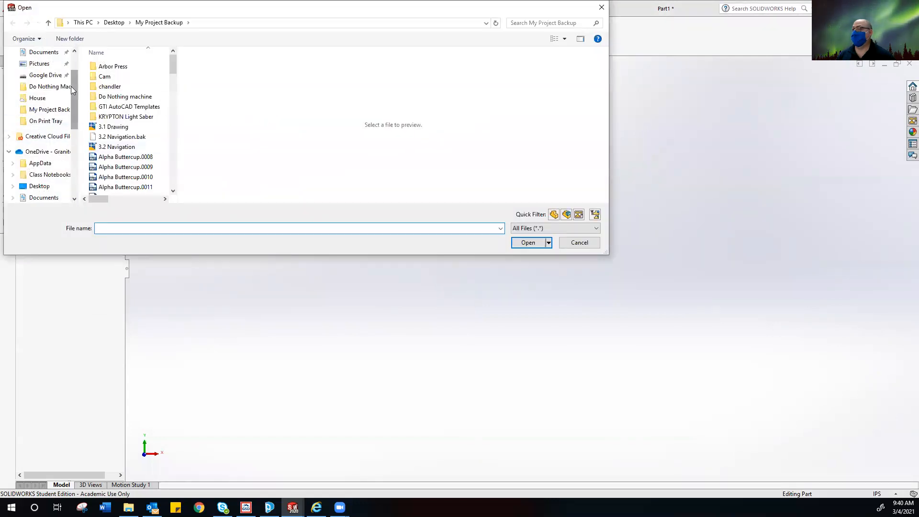
{"action": "left_click_drag", "start_coordinate": [75, 97], "coordinate": [70, 73]}
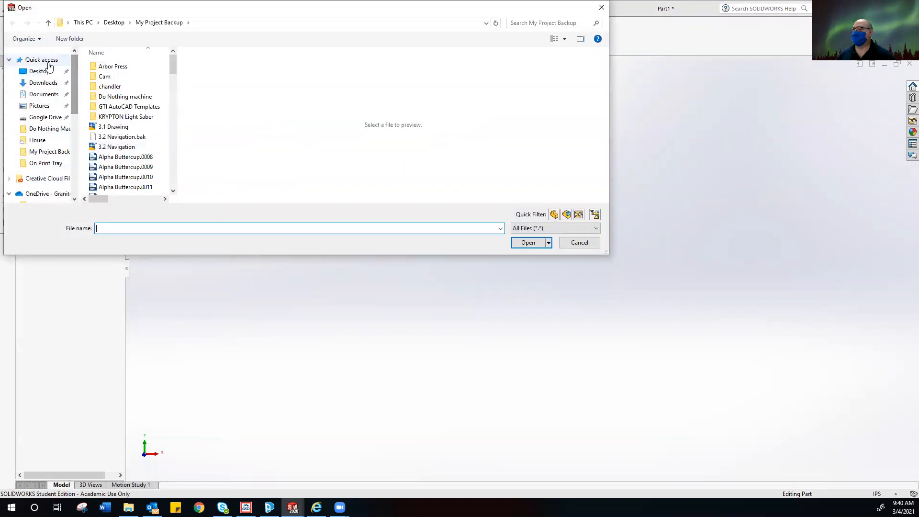
{"action": "left_click", "coordinate": [42, 60]}
{"action": "left_click_drag", "start_coordinate": [171, 76], "coordinate": [170, 115]}
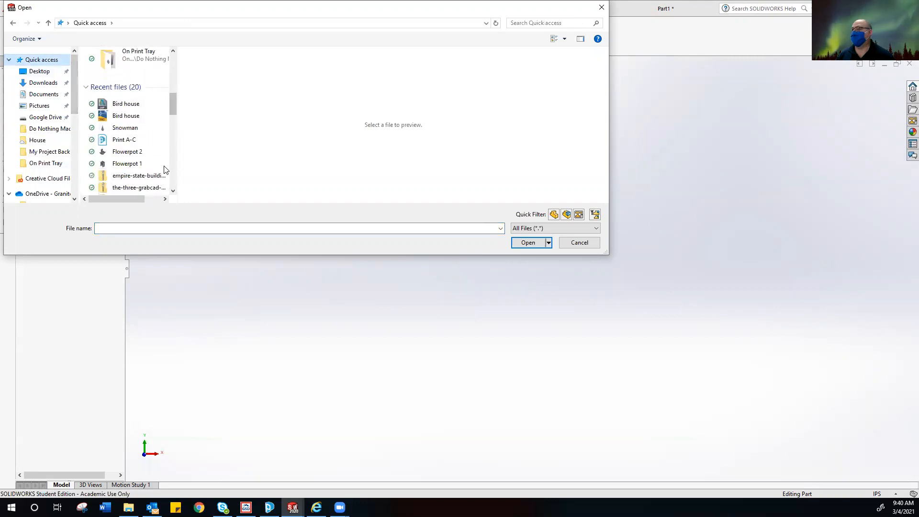
{"action": "left_click", "coordinate": [123, 105]}
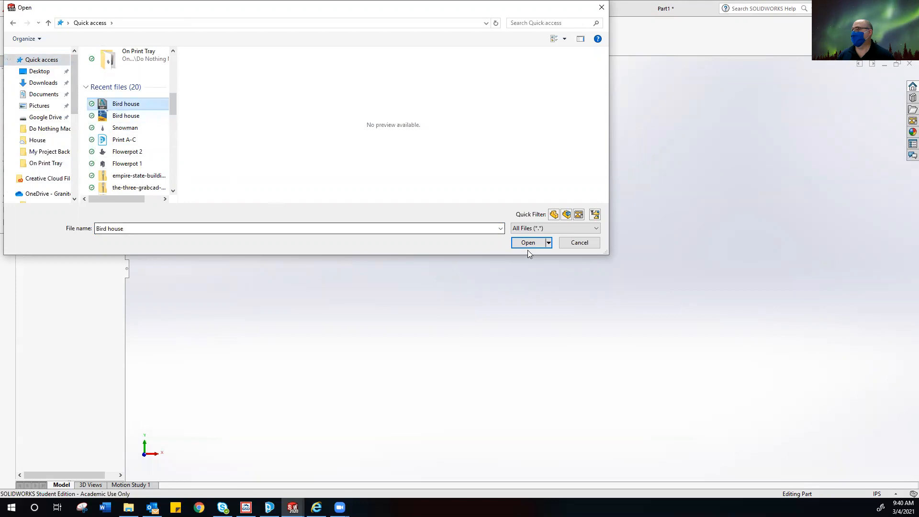
{"action": "left_click", "coordinate": [528, 243]}
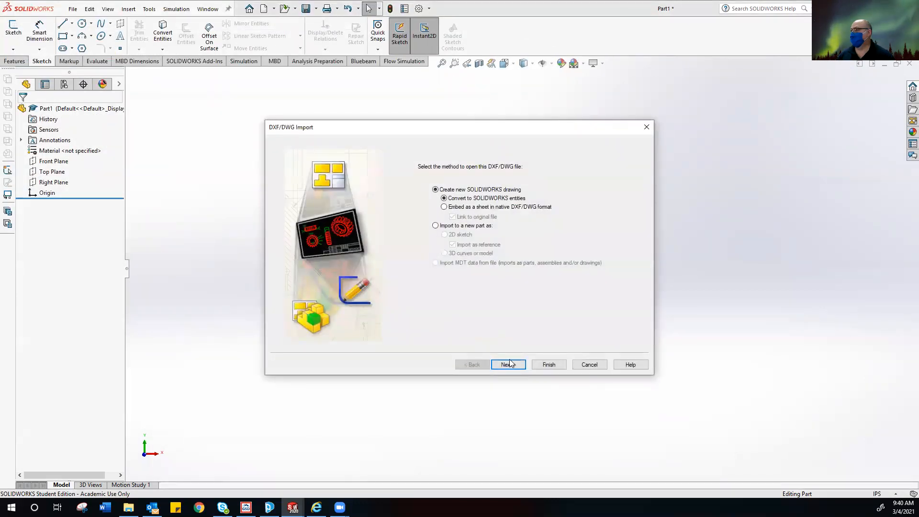
Step: Import the DXF as a new drawing converted to SOLIDWORKS entities, in inches on E-Landscape paper at 1:1 scale
{"action": "left_click", "coordinate": [509, 364]}
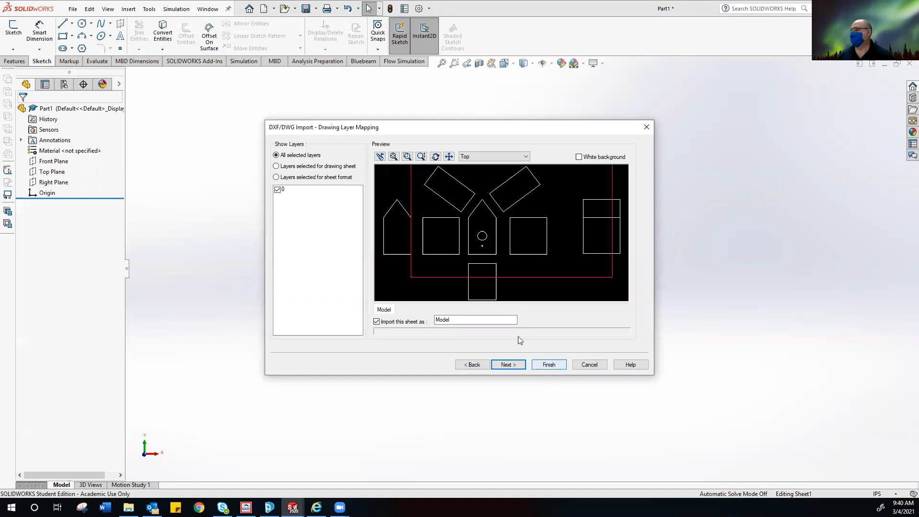
{"action": "left_click", "coordinate": [506, 365]}
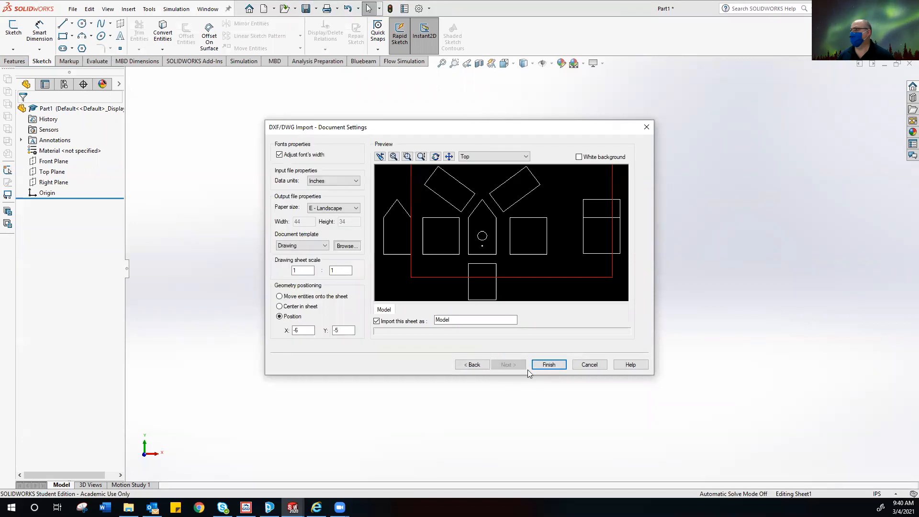
{"action": "left_click", "coordinate": [549, 364]}
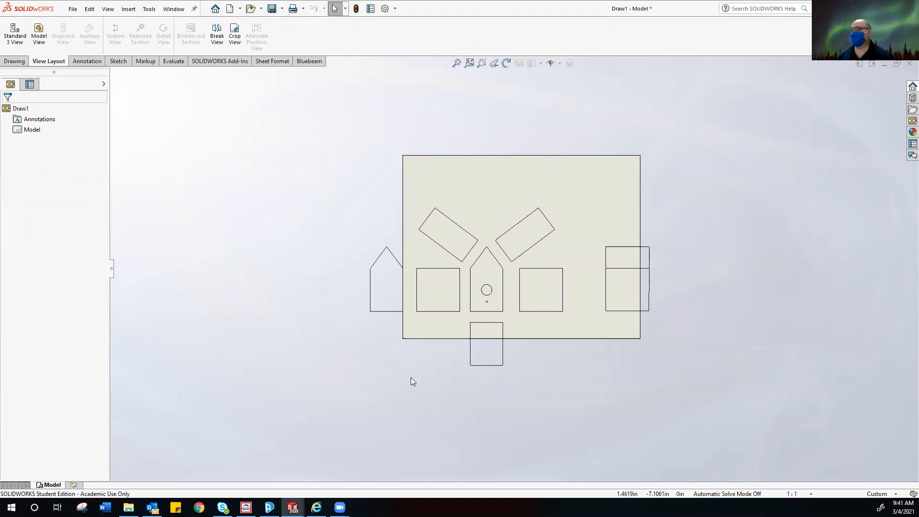
Step: Examine the imported drawing's outlines and the available drawing and view layout commands, and close the drawing
{"action": "left_click", "coordinate": [19, 63]}
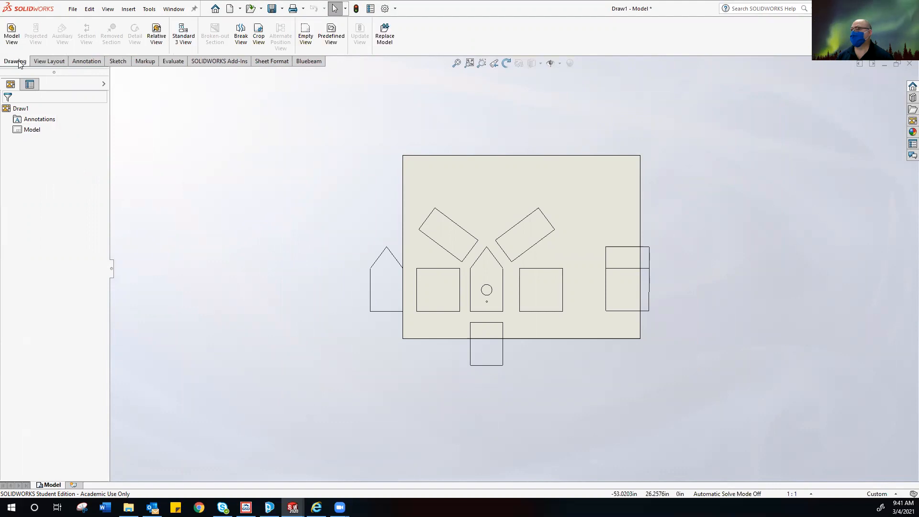
{"action": "left_click", "coordinate": [50, 61]}
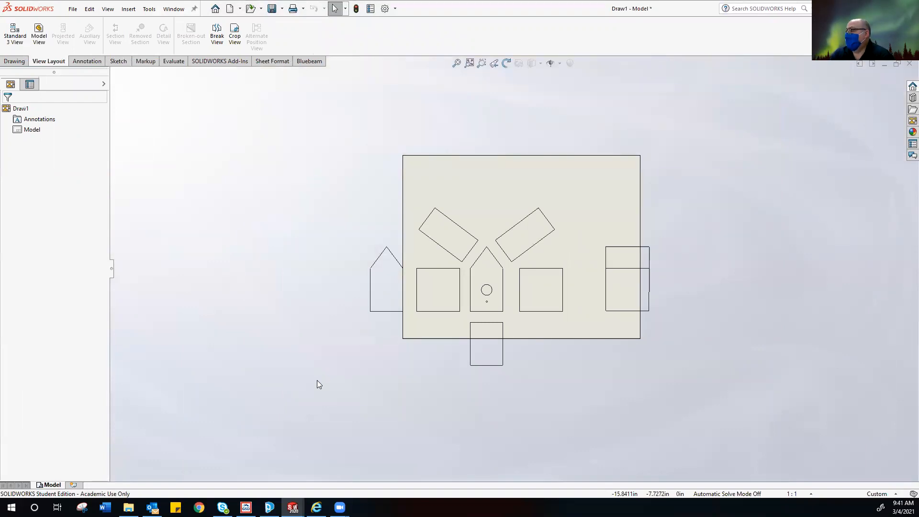
{"action": "left_click", "coordinate": [446, 249]}
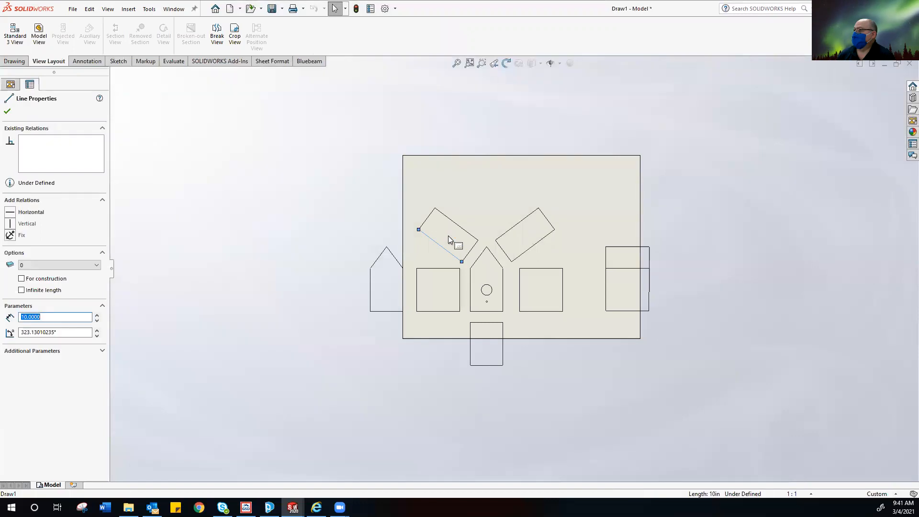
{"action": "left_click", "coordinate": [424, 225]}
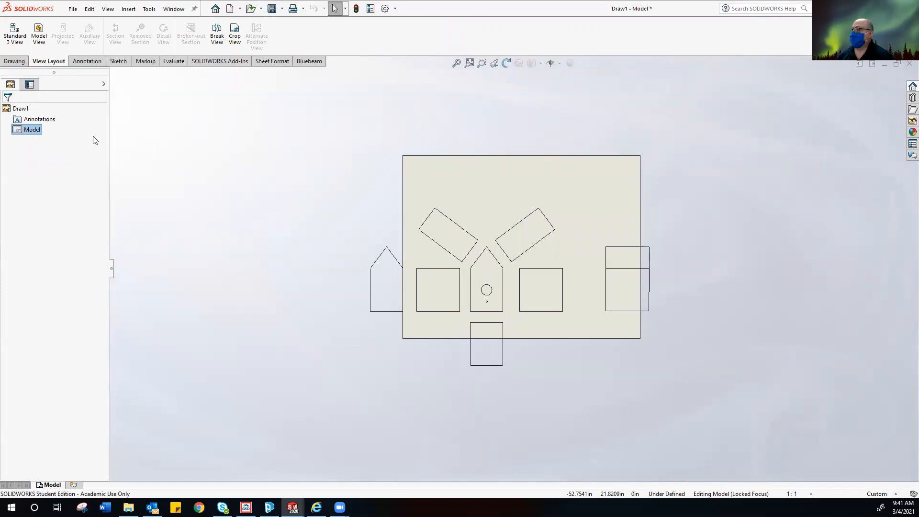
{"action": "left_click", "coordinate": [23, 62]}
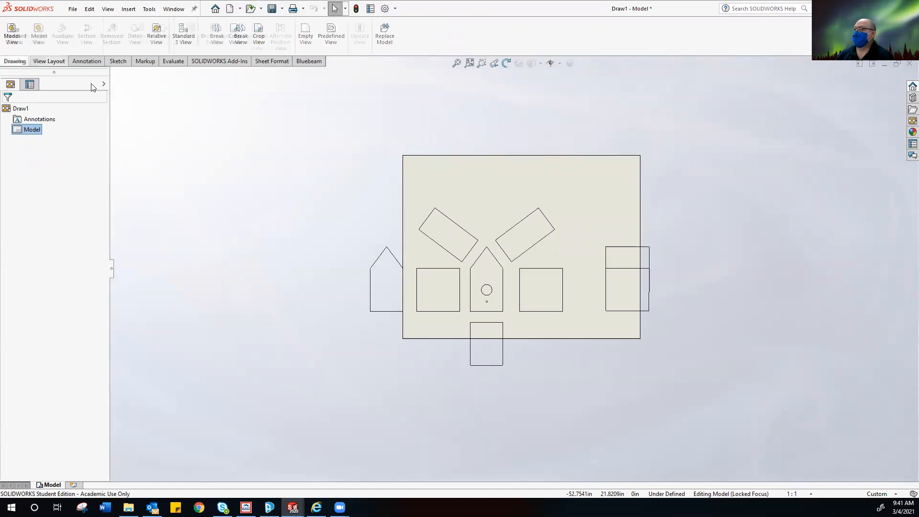
{"action": "left_click", "coordinate": [305, 220]}
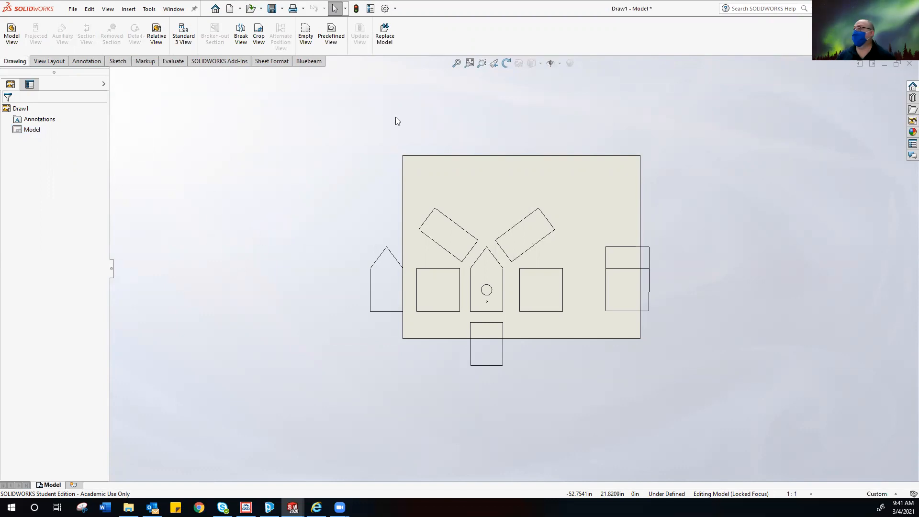
{"action": "left_click", "coordinate": [908, 64]}
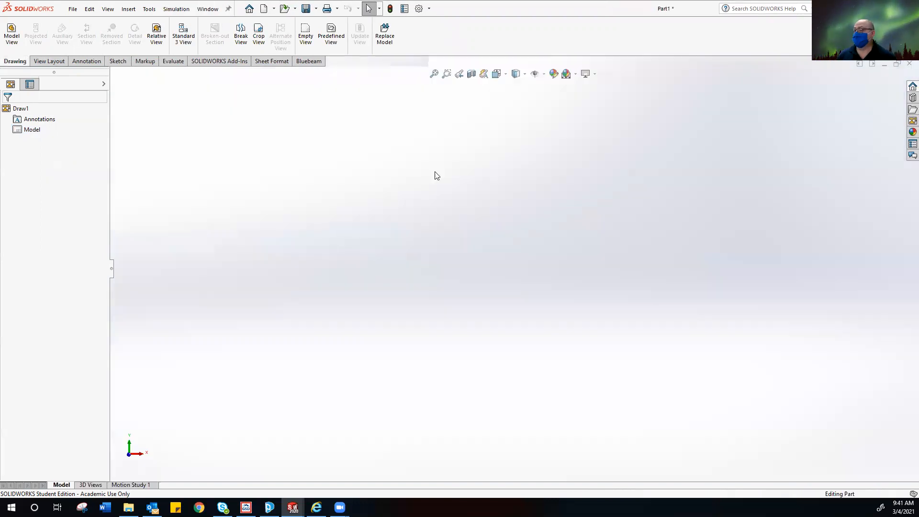
Step: Open the Bird house DWG file from the recent files as a new drawing converted to SOLIDWORKS entities
{"action": "left_click", "coordinate": [72, 9]}
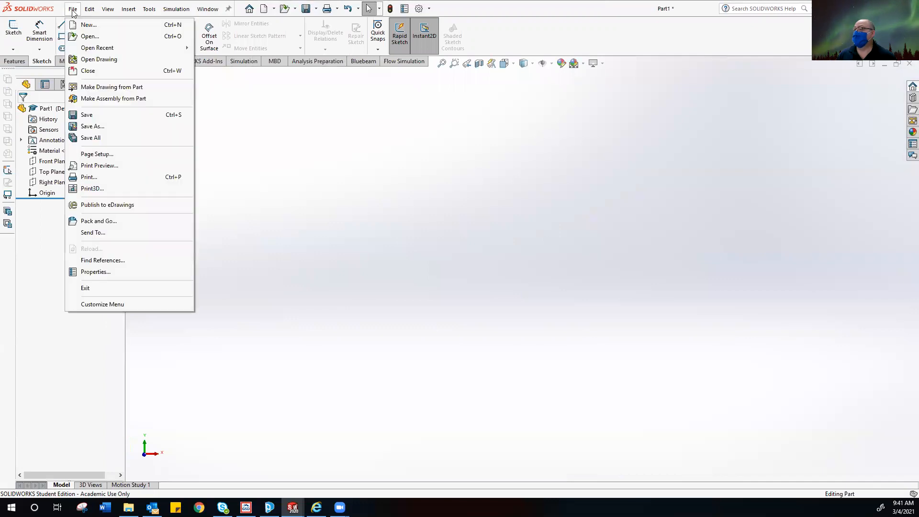
{"action": "left_click", "coordinate": [92, 39]}
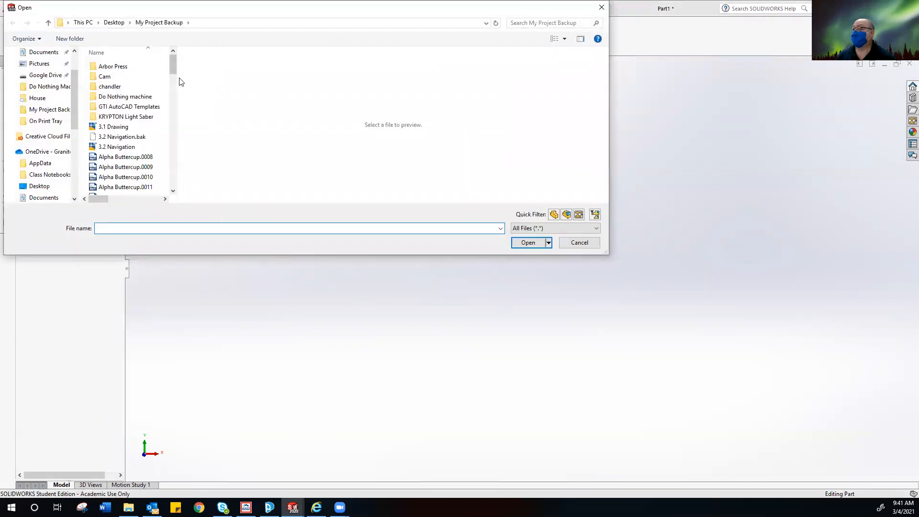
{"action": "left_click_drag", "start_coordinate": [174, 68], "coordinate": [133, 45]}
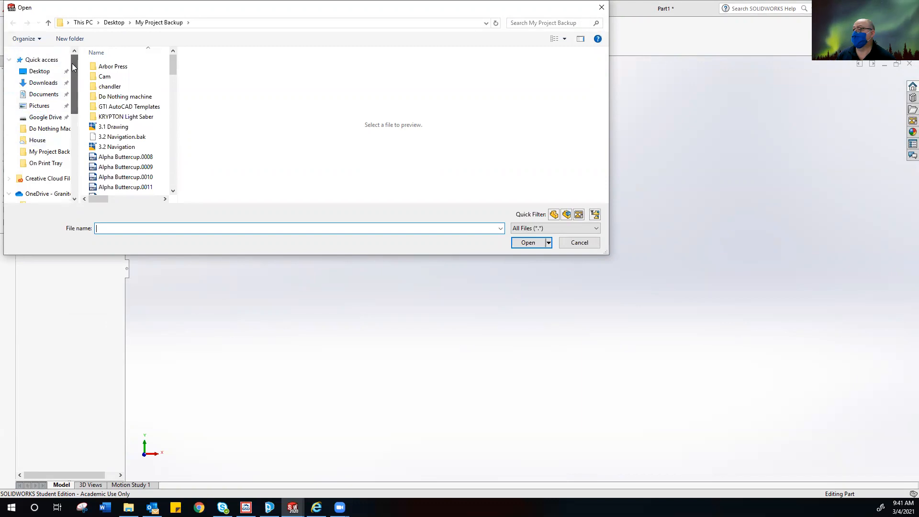
{"action": "left_click", "coordinate": [36, 59]}
{"action": "left_click_drag", "start_coordinate": [170, 71], "coordinate": [168, 118]}
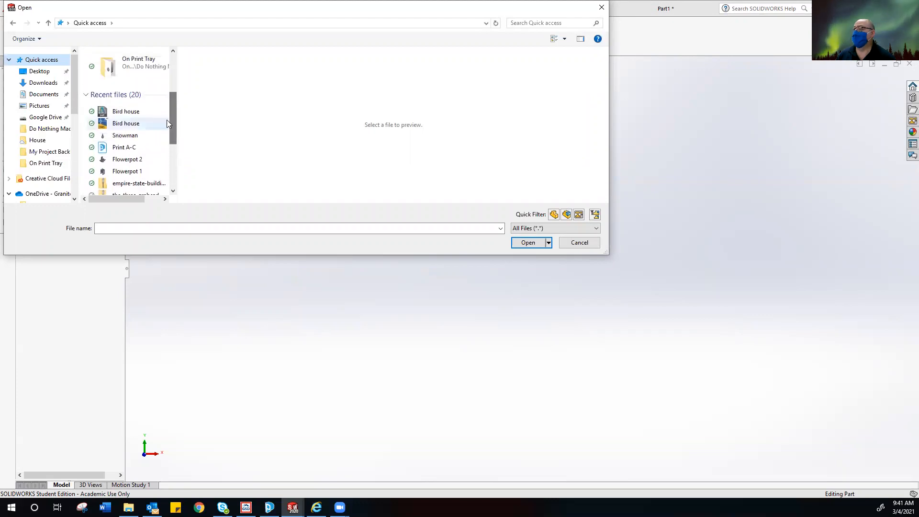
{"action": "left_click", "coordinate": [103, 126]}
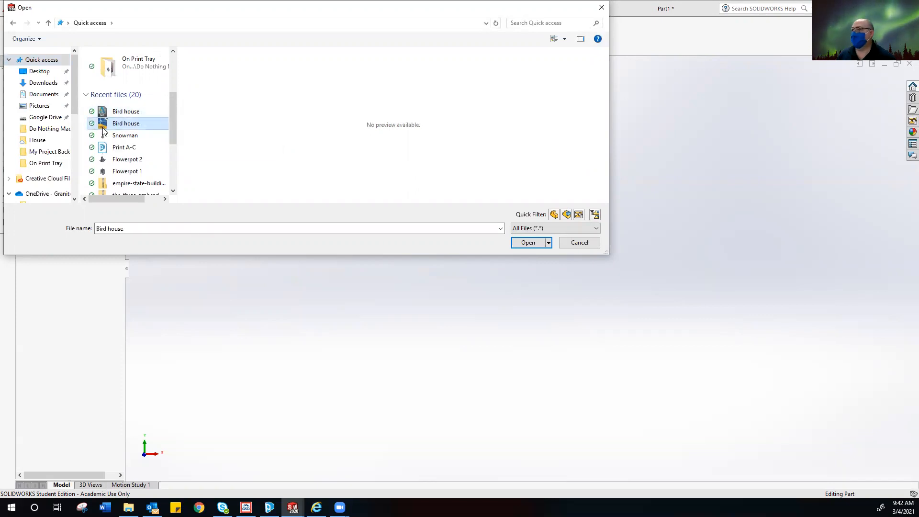
{"action": "left_click", "coordinate": [536, 243]}
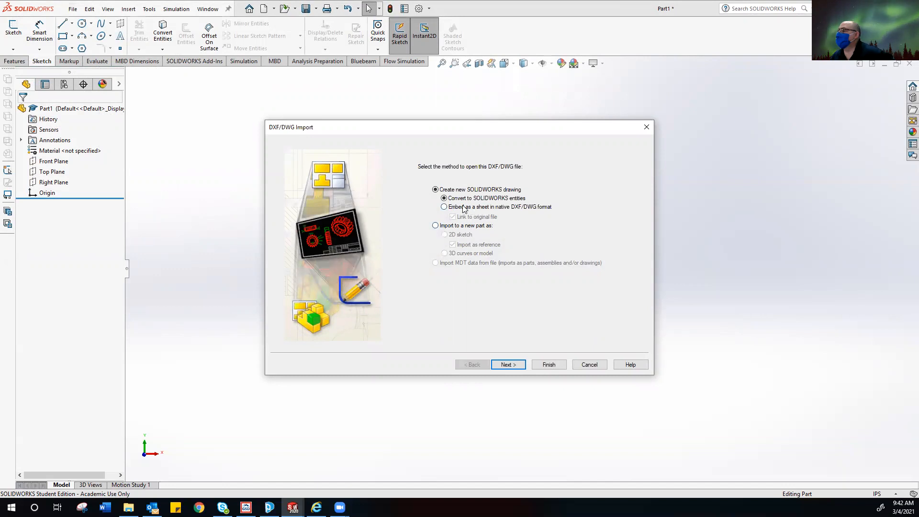
{"action": "left_click", "coordinate": [444, 198]}
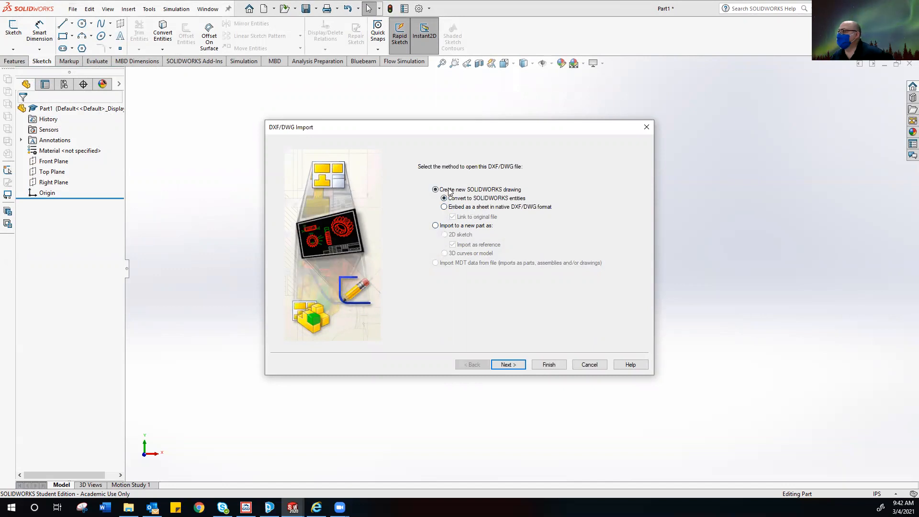
{"action": "left_click", "coordinate": [546, 365]}
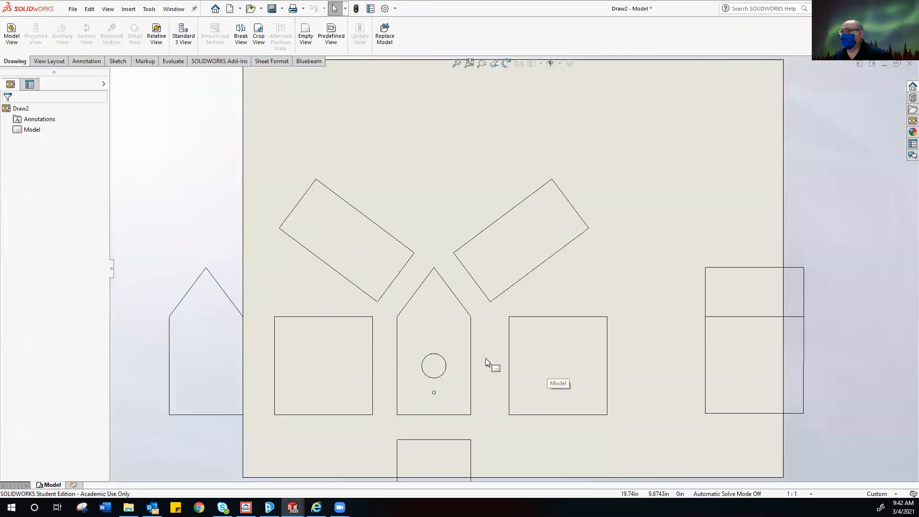
Step: Examine all the bird house outlines on the DWG sheet and close that drawing
{"action": "scroll", "coordinate": [485, 358], "scroll_direction": "down", "scroll_amount": 2}
{"action": "scroll", "coordinate": [485, 358], "scroll_direction": "up", "scroll_amount": 7}
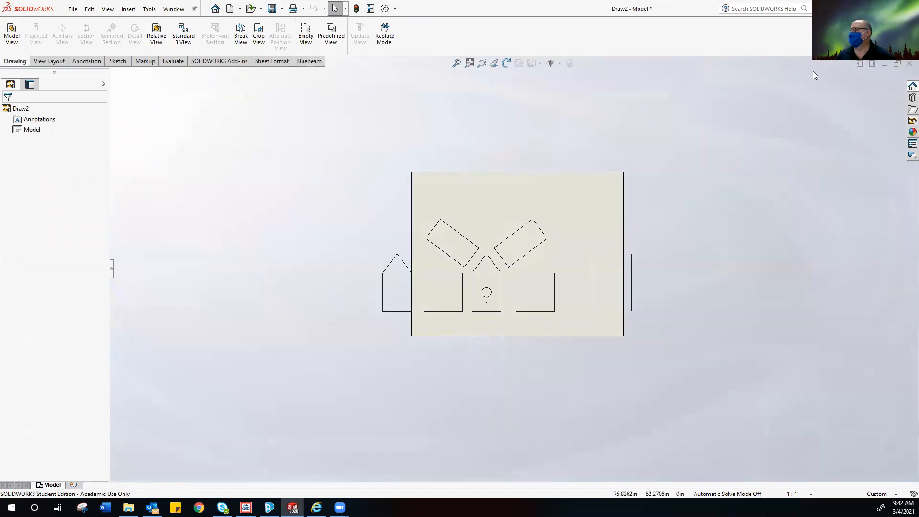
{"action": "left_click", "coordinate": [910, 63]}
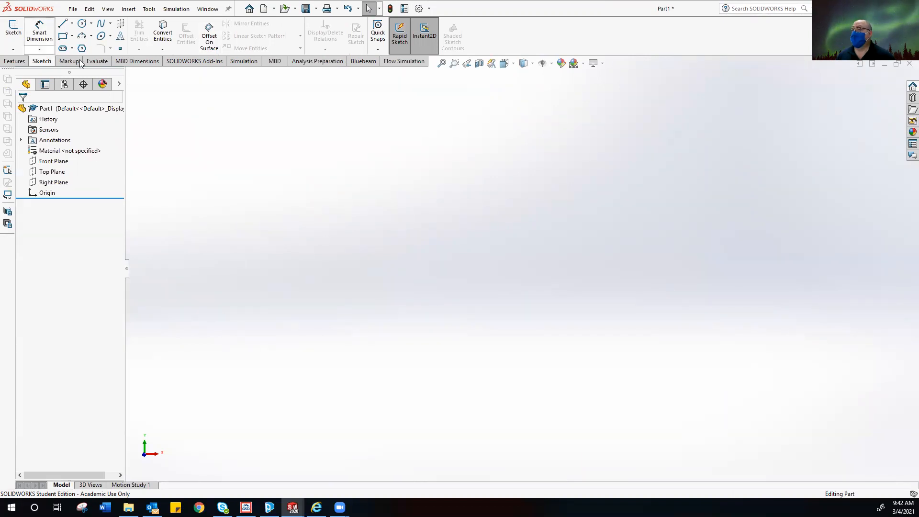
Step: Insert the Bird house DXF file from the recent files onto the Front Plane of the part
{"action": "left_click", "coordinate": [53, 161]}
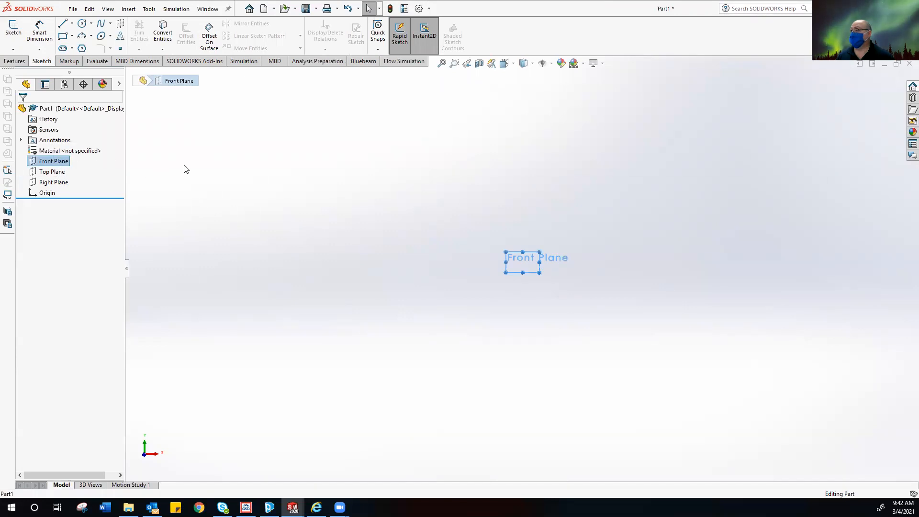
{"action": "left_click", "coordinate": [129, 9]}
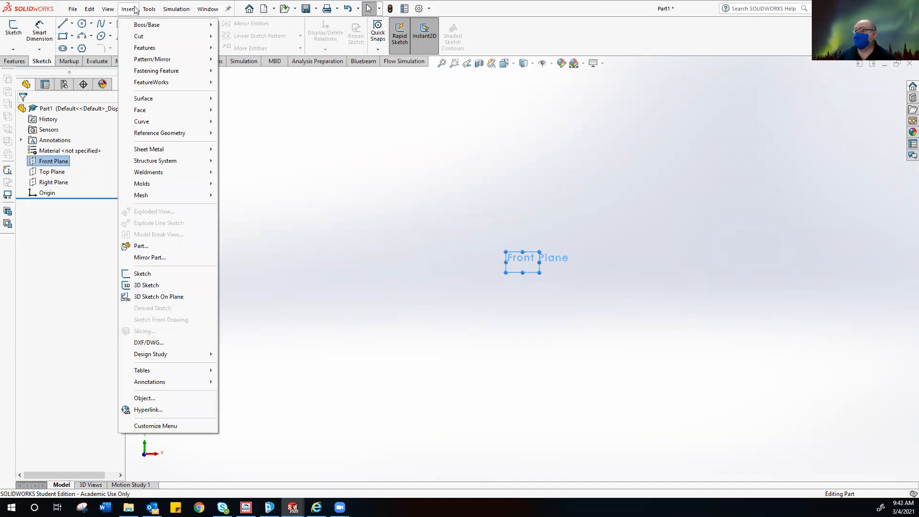
{"action": "left_click", "coordinate": [154, 343]}
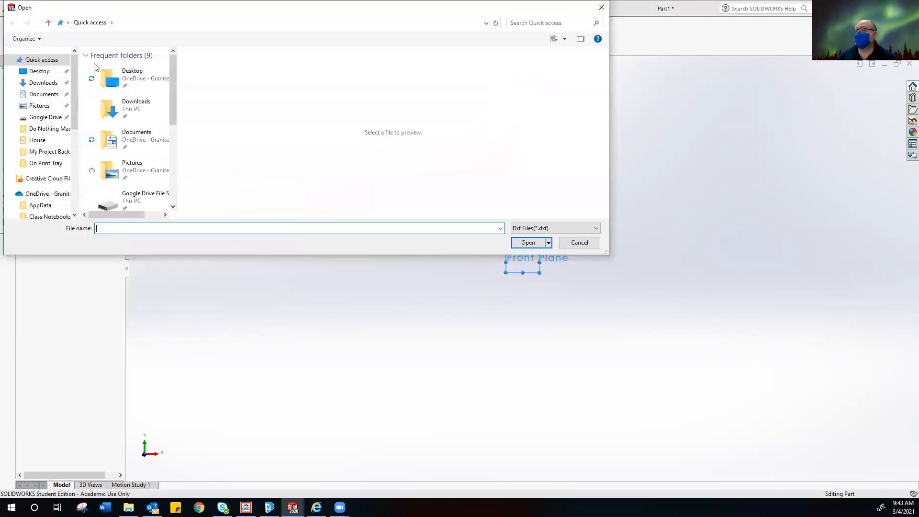
{"action": "left_click_drag", "start_coordinate": [172, 77], "coordinate": [163, 162]}
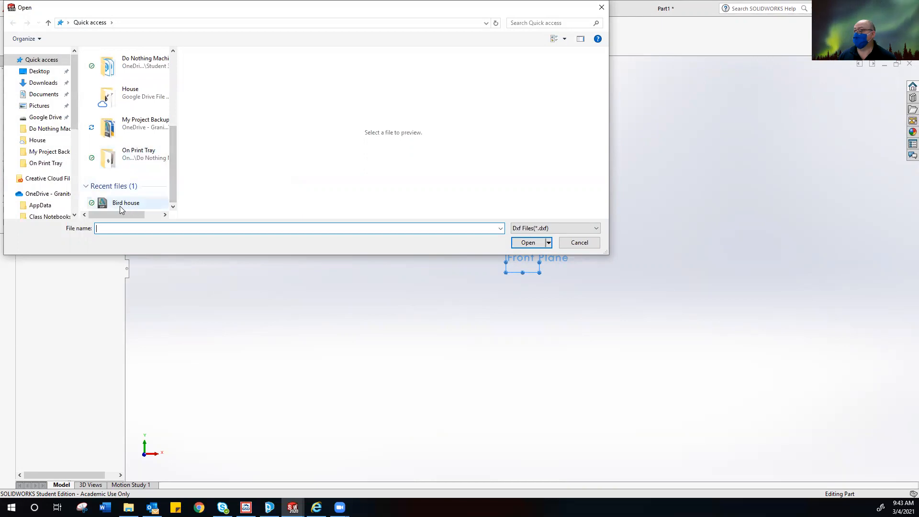
{"action": "left_click", "coordinate": [598, 229]}
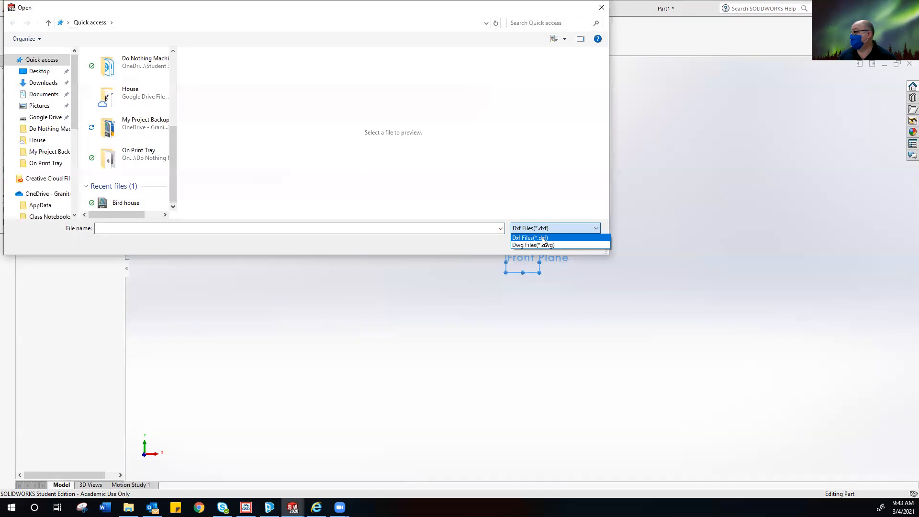
{"action": "left_click", "coordinate": [545, 238]}
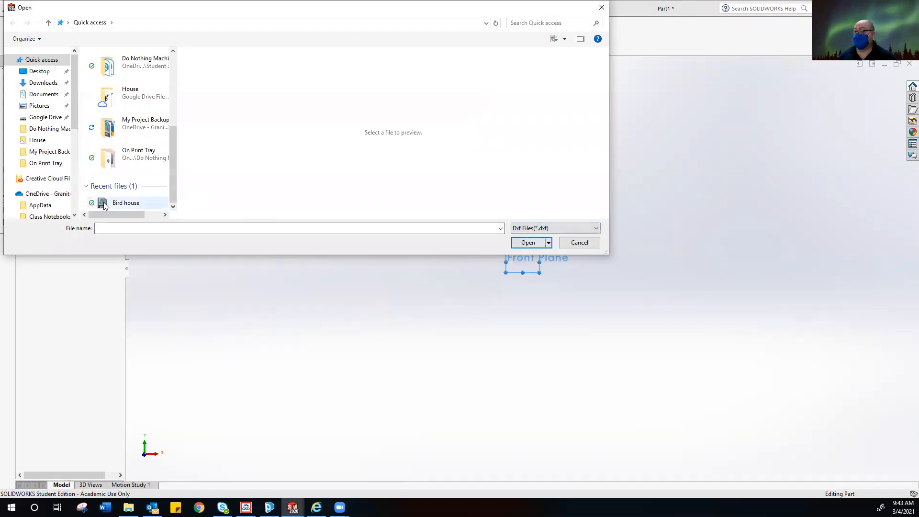
{"action": "left_click", "coordinate": [118, 205]}
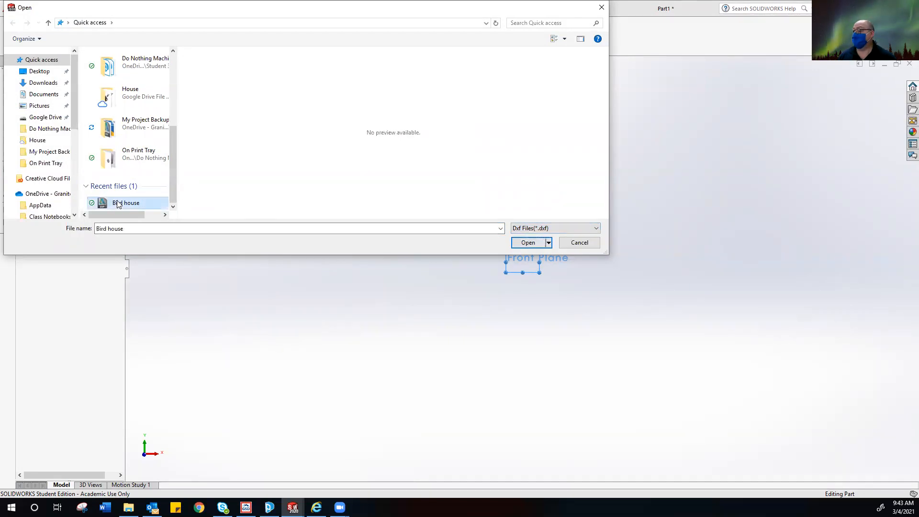
{"action": "left_click", "coordinate": [528, 242]}
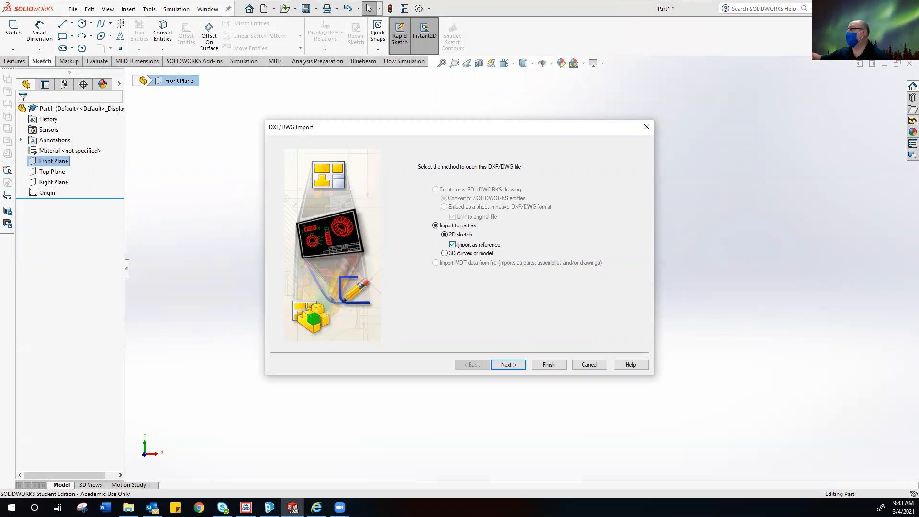
Step: Import the DXF as an editable 2D sketch with Import as reference off, using inches and all layers
{"action": "left_click", "coordinate": [453, 245]}
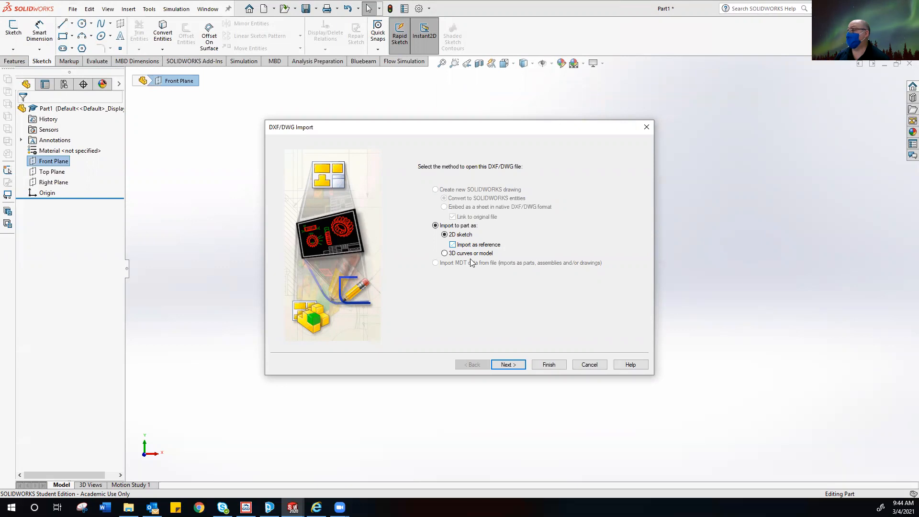
{"action": "left_click", "coordinate": [520, 363]}
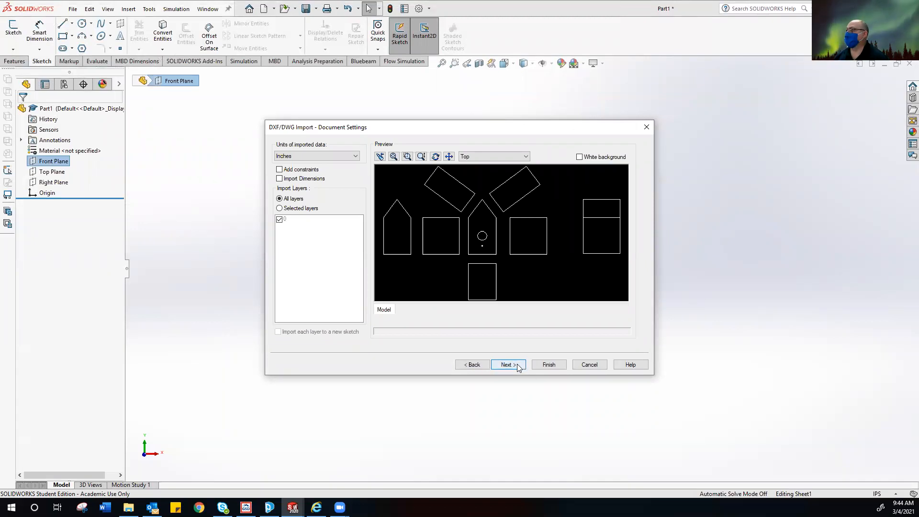
{"action": "left_click", "coordinate": [517, 365]}
{"action": "left_click", "coordinate": [548, 365]}
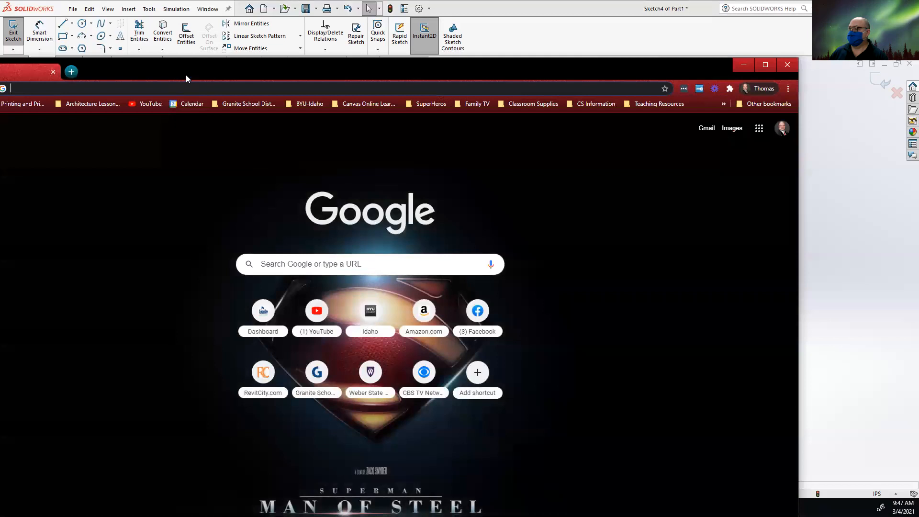
Step: Switch to the browser and read the 8.1 Build a Better Bird House assignment's joining options and submission requirements
{"action": "left_click_drag", "start_coordinate": [158, 90], "coordinate": [0, 90]}
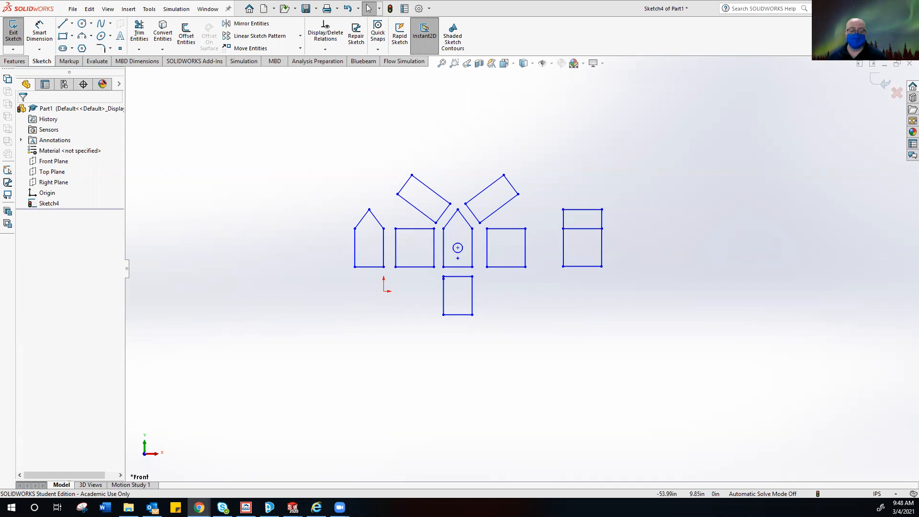
{"action": "key", "text": "alt+Tab"}
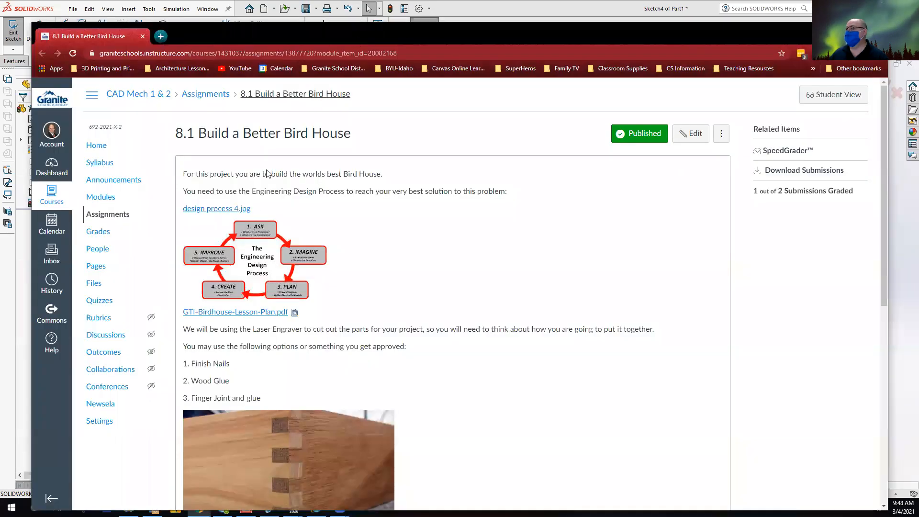
{"action": "scroll", "coordinate": [263, 173], "scroll_direction": "down", "scroll_amount": 2}
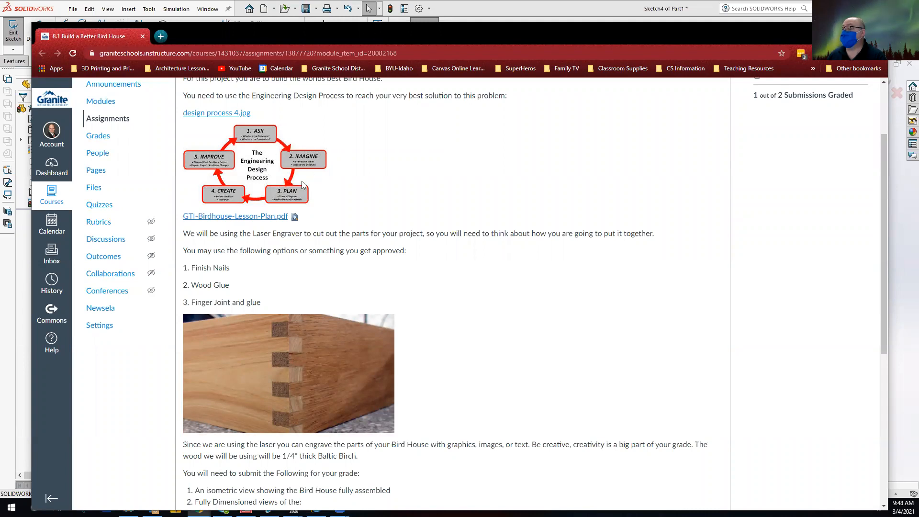
{"action": "scroll", "coordinate": [287, 249], "scroll_direction": "down", "scroll_amount": 2}
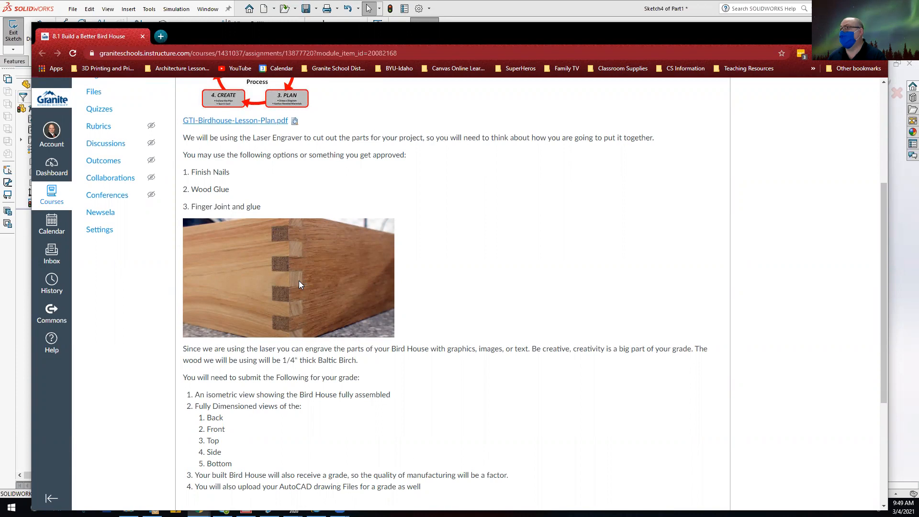
{"action": "scroll", "coordinate": [300, 284], "scroll_direction": "down", "scroll_amount": 4}
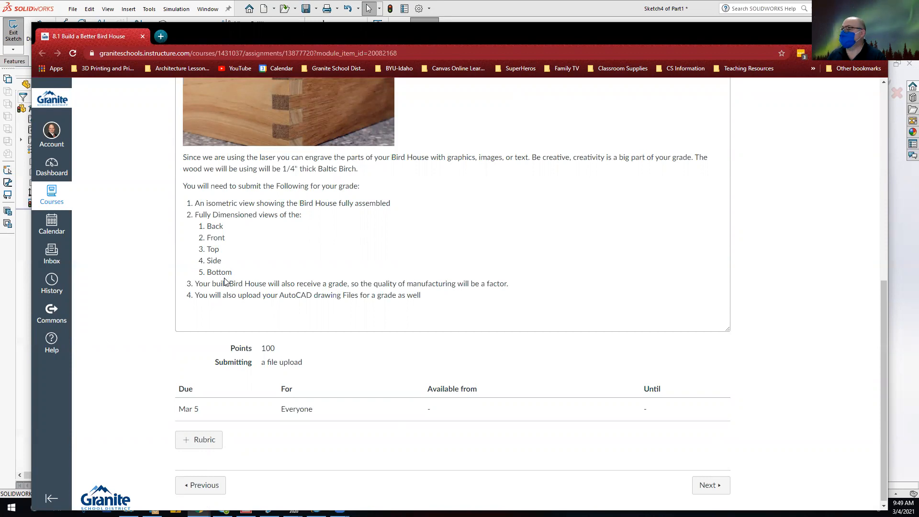
{"action": "scroll", "coordinate": [335, 278], "scroll_direction": "up", "scroll_amount": 5}
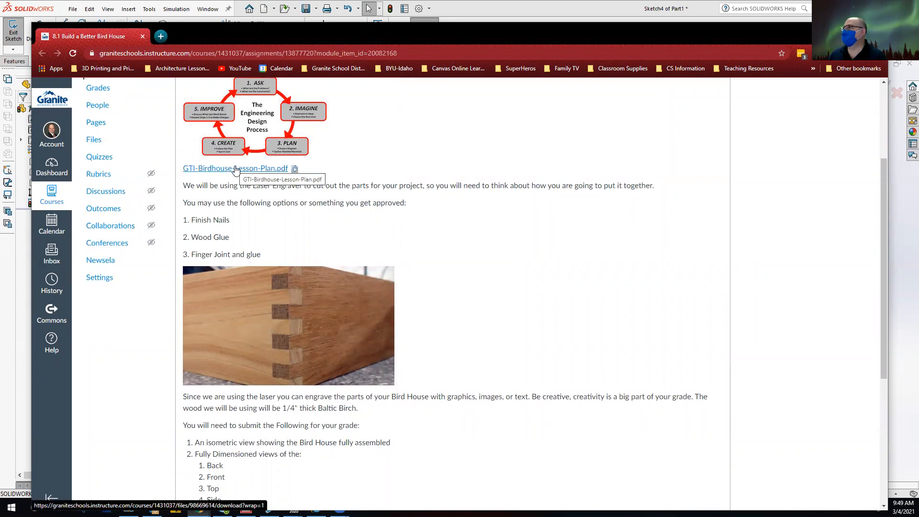
Step: Preview GTI-Birdhouse-Lesson-Plan.pdf and examine the maximum dimensions of each part and the assembly illustrations
{"action": "left_click", "coordinate": [295, 168]}
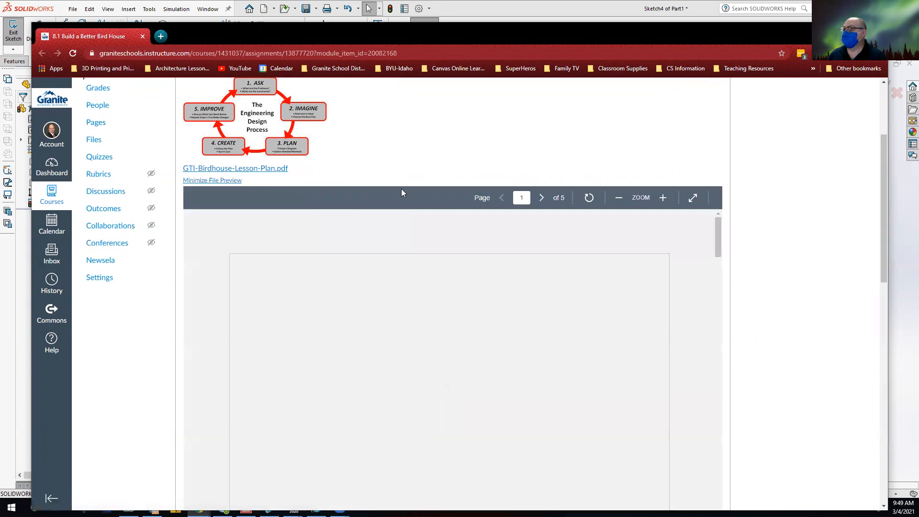
{"action": "scroll", "coordinate": [395, 189], "scroll_direction": "down", "scroll_amount": 2}
{"action": "scroll", "coordinate": [452, 266], "scroll_direction": "down", "scroll_amount": 3}
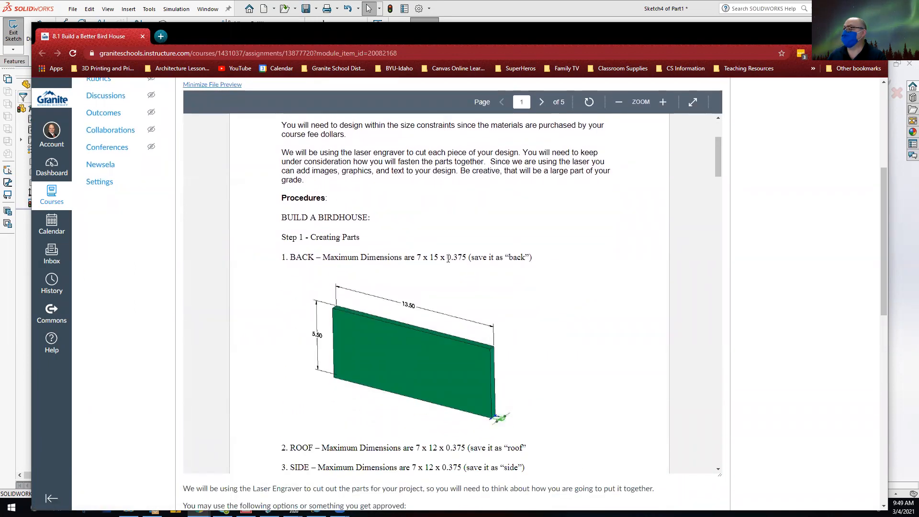
{"action": "scroll", "coordinate": [456, 261], "scroll_direction": "down", "scroll_amount": 4}
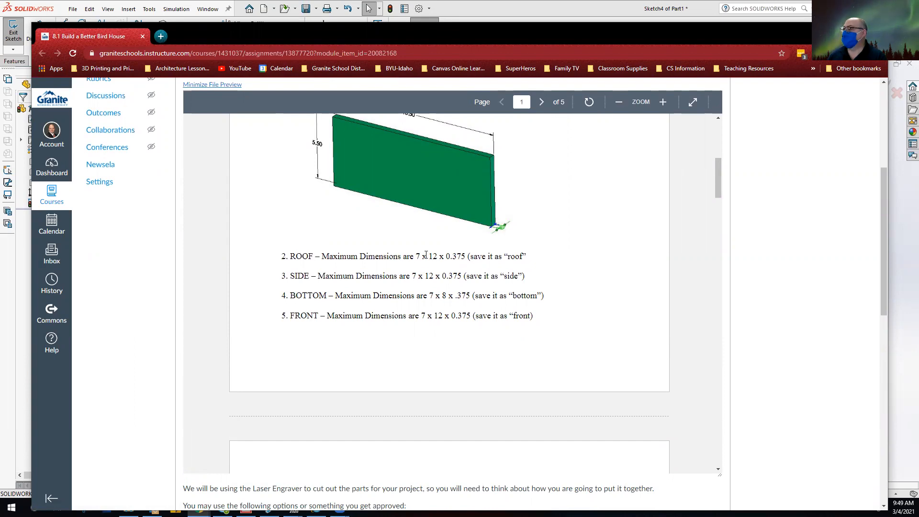
{"action": "scroll", "coordinate": [434, 252], "scroll_direction": "up", "scroll_amount": 7}
{"action": "scroll", "coordinate": [433, 252], "scroll_direction": "down", "scroll_amount": 12}
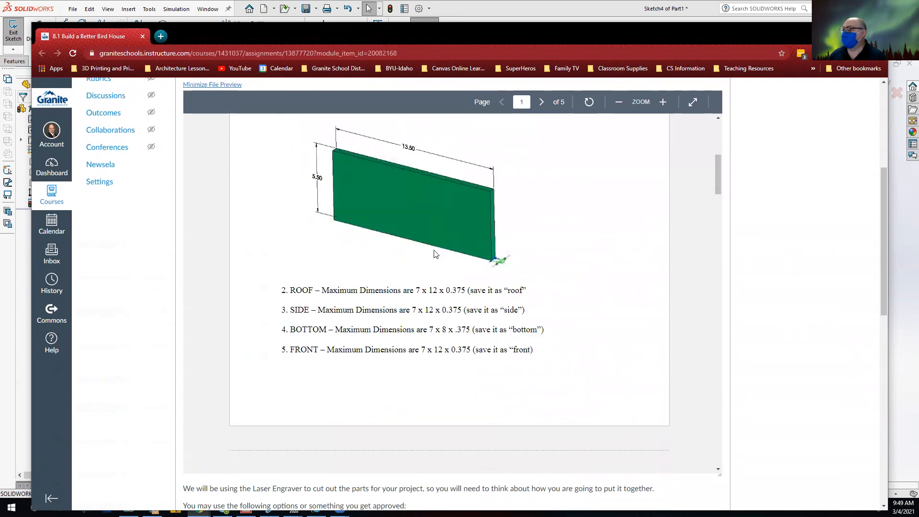
{"action": "scroll", "coordinate": [435, 253], "scroll_direction": "down", "scroll_amount": 10}
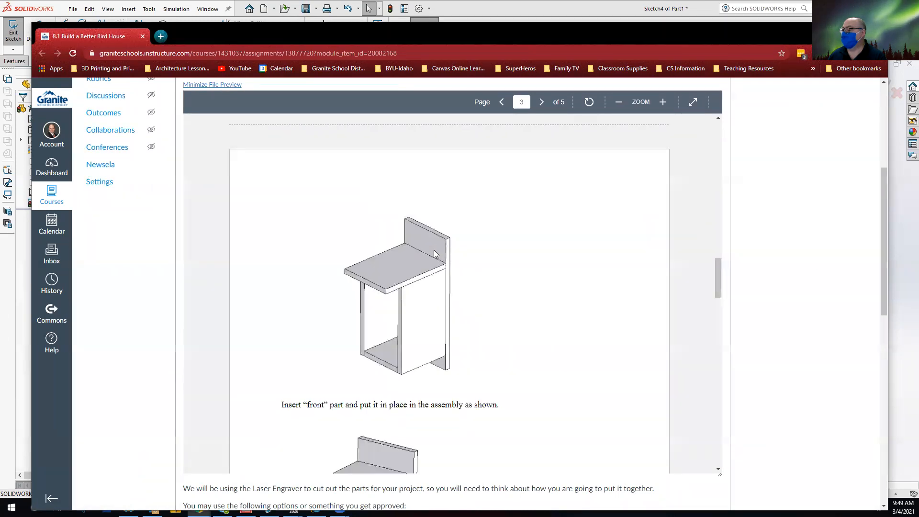
{"action": "scroll", "coordinate": [435, 252], "scroll_direction": "up", "scroll_amount": 15}
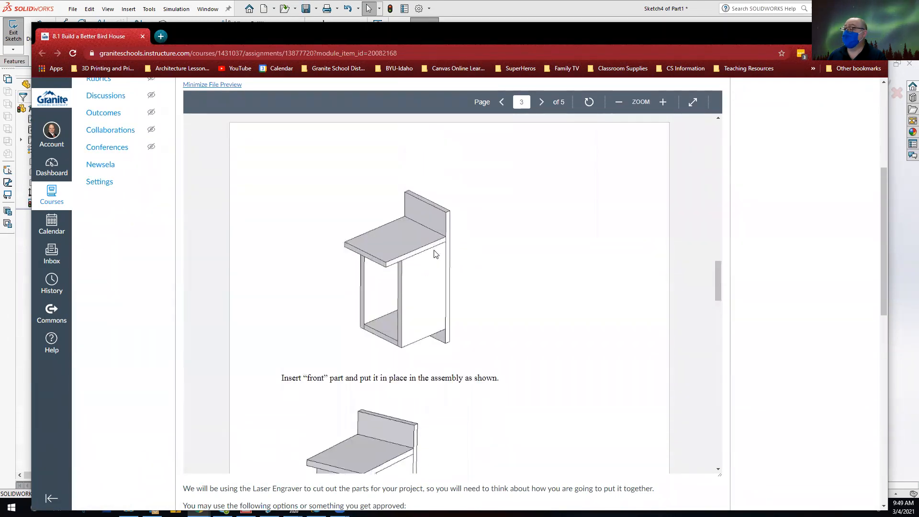
{"action": "scroll", "coordinate": [435, 249], "scroll_direction": "up", "scroll_amount": 1}
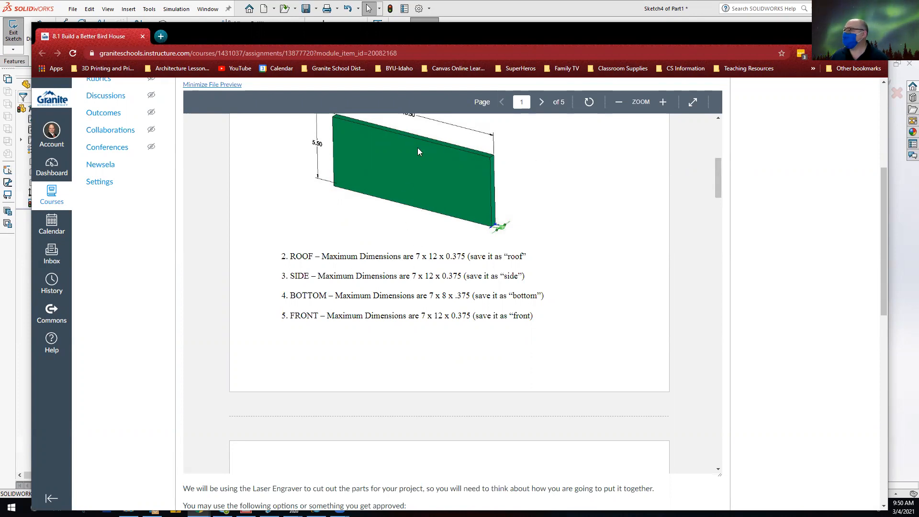
Step: Switch back to SOLIDWORKS and dimension the outer vertical edge of the leftmost pentagonal wall outline
{"action": "left_click_drag", "start_coordinate": [372, 41], "coordinate": [370, 45]}
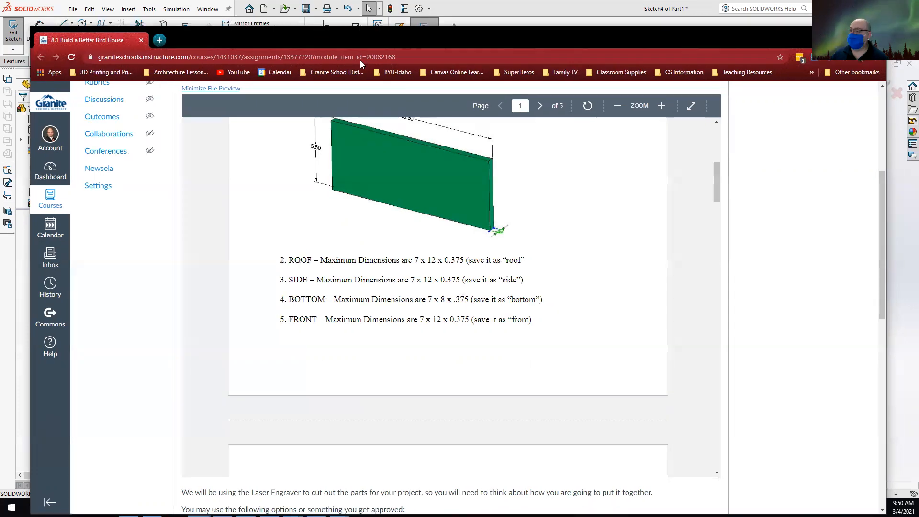
{"action": "key", "text": "alt+Tab"}
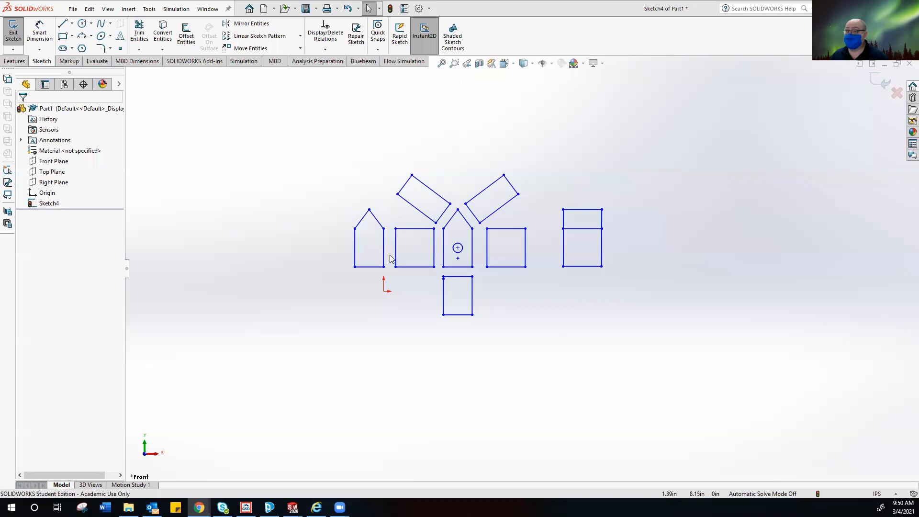
{"action": "left_click", "coordinate": [355, 245]}
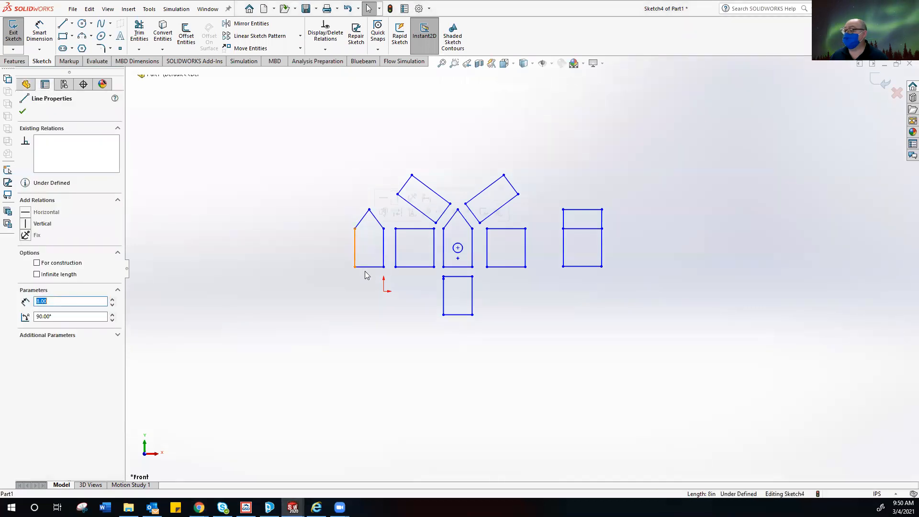
{"action": "left_click", "coordinate": [40, 33]}
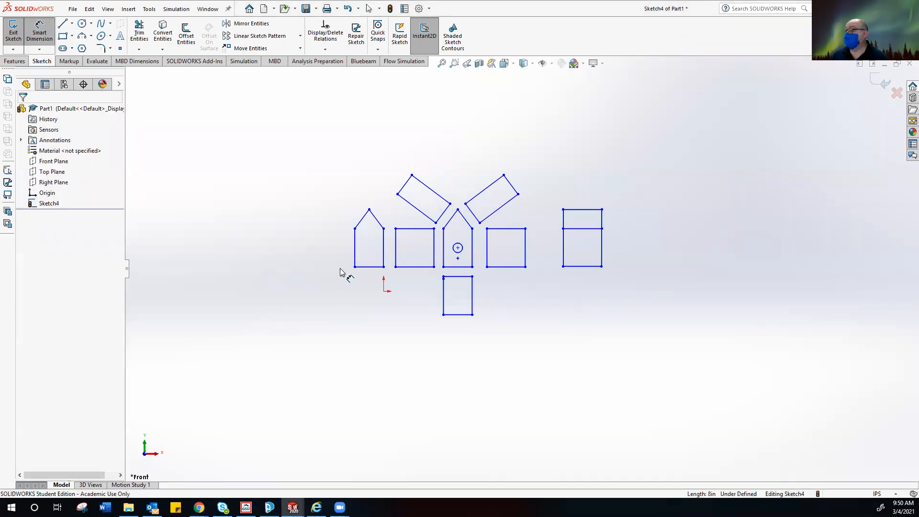
{"action": "left_click", "coordinate": [354, 253]}
{"action": "left_click", "coordinate": [334, 267]}
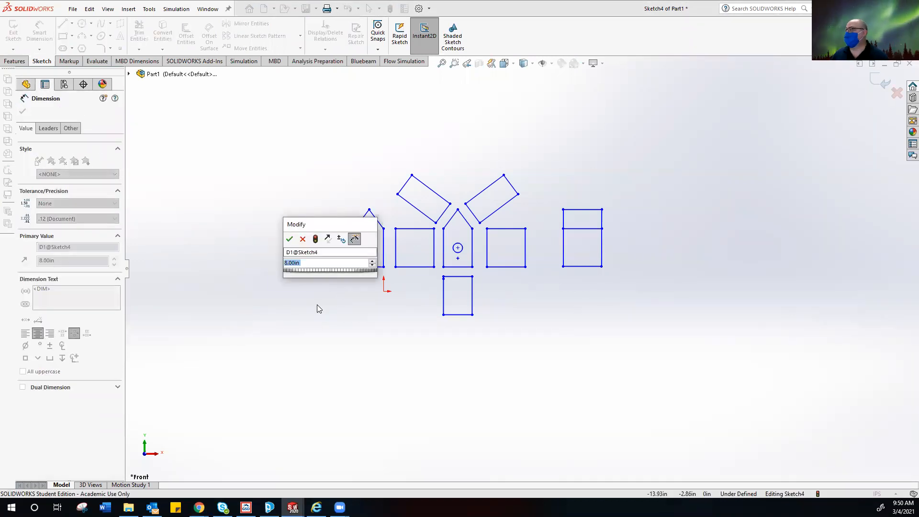
{"action": "key", "text": "Return"}
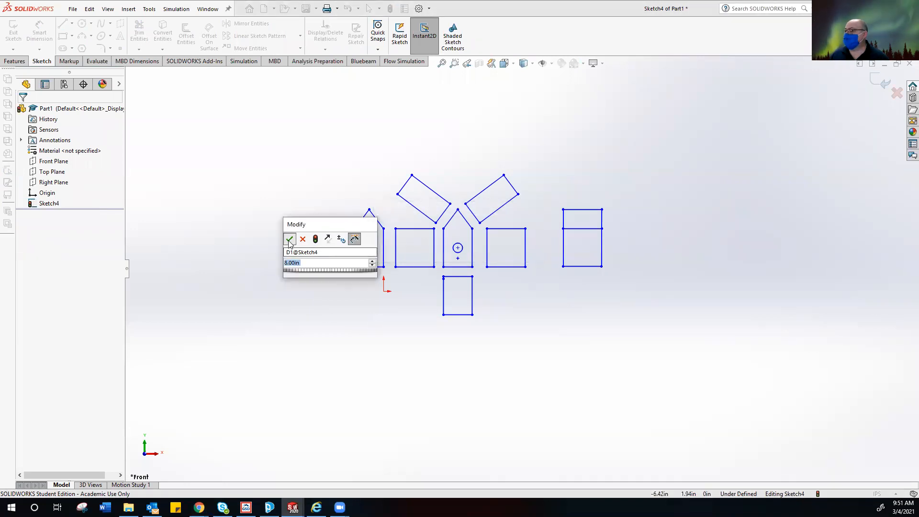
{"action": "left_click", "coordinate": [326, 267]}
{"action": "scroll", "coordinate": [366, 252], "scroll_direction": "up", "scroll_amount": 3}
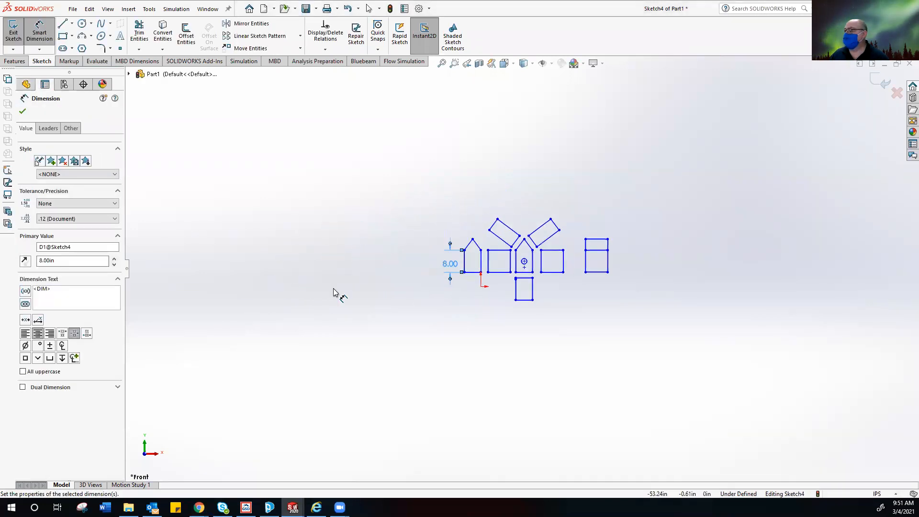
{"action": "left_click", "coordinate": [334, 288]}
Step: Dimension the overall height of the leftmost pentagonal wall outline from its peak to its bottom edge
{"action": "scroll", "coordinate": [519, 279], "scroll_direction": "down", "scroll_amount": 8}
{"action": "scroll", "coordinate": [355, 198], "scroll_direction": "up", "scroll_amount": 2}
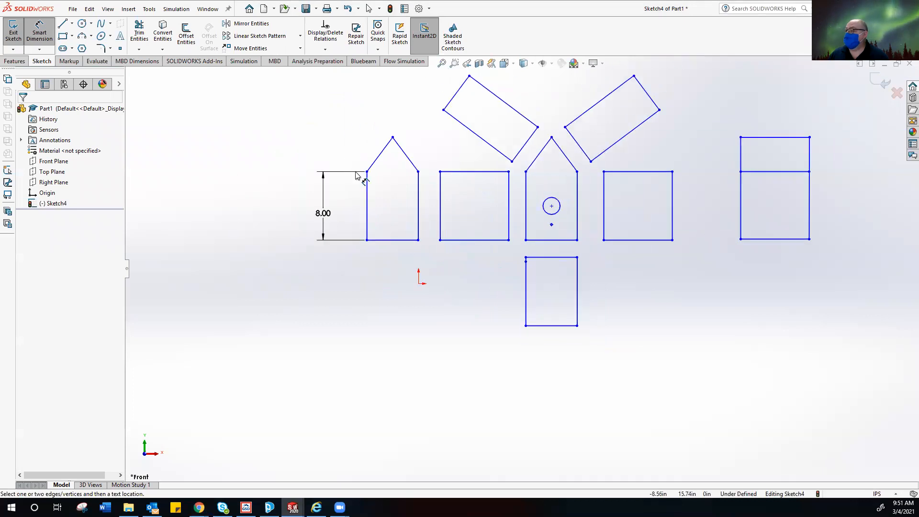
{"action": "scroll", "coordinate": [407, 196], "scroll_direction": "down", "scroll_amount": 4}
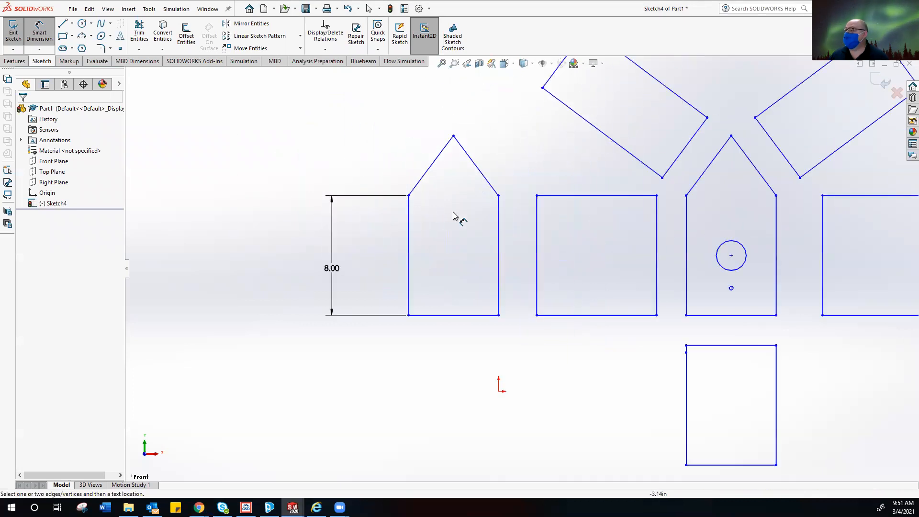
{"action": "left_click", "coordinate": [454, 137]}
{"action": "left_click", "coordinate": [455, 316]}
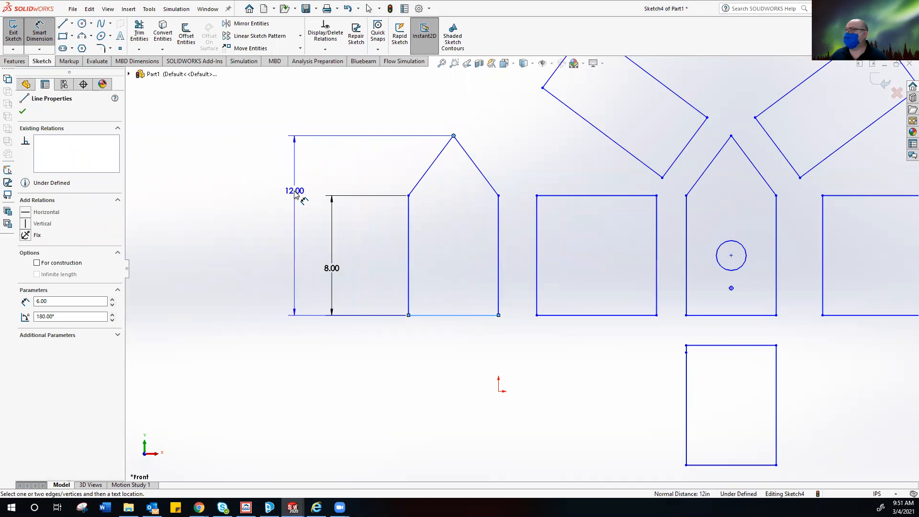
{"action": "left_click", "coordinate": [295, 192]}
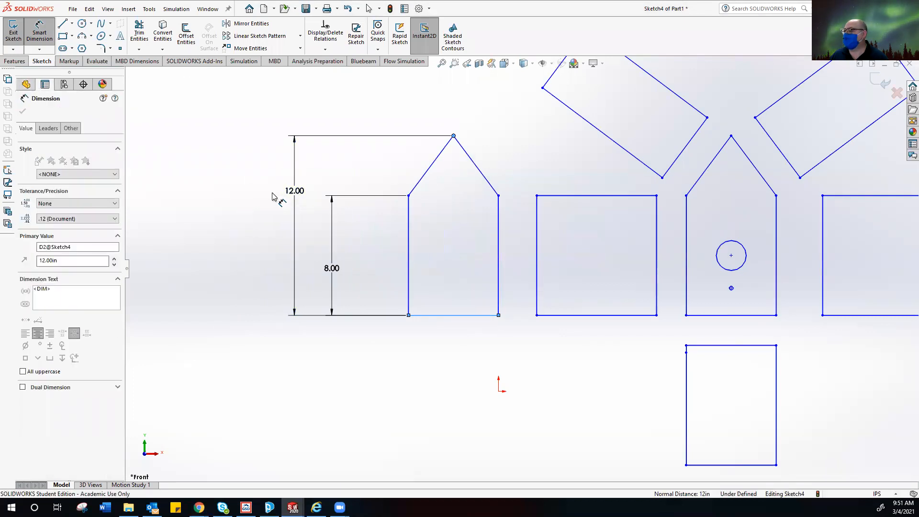
{"action": "key", "text": "Return"}
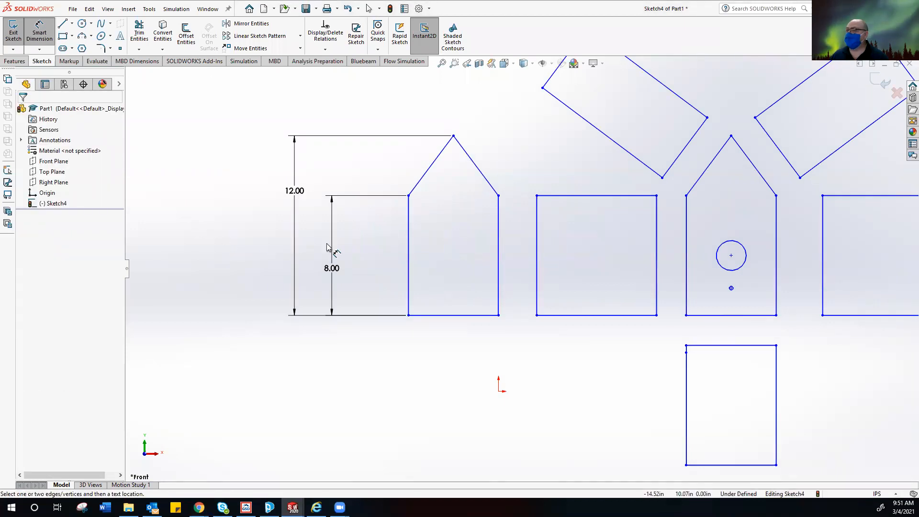
{"action": "scroll", "coordinate": [610, 274], "scroll_direction": "down", "scroll_amount": 2}
{"action": "scroll", "coordinate": [609, 274], "scroll_direction": "up", "scroll_amount": 3}
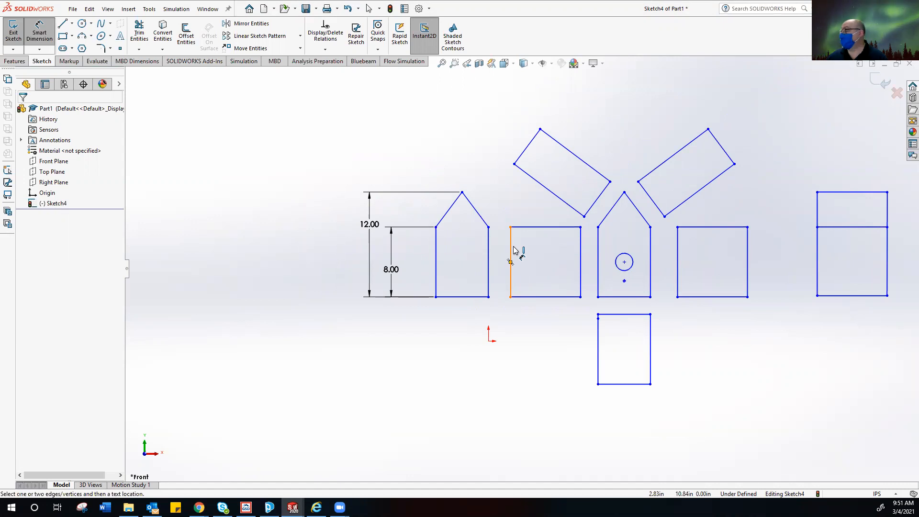
{"action": "key", "text": "Escape"}
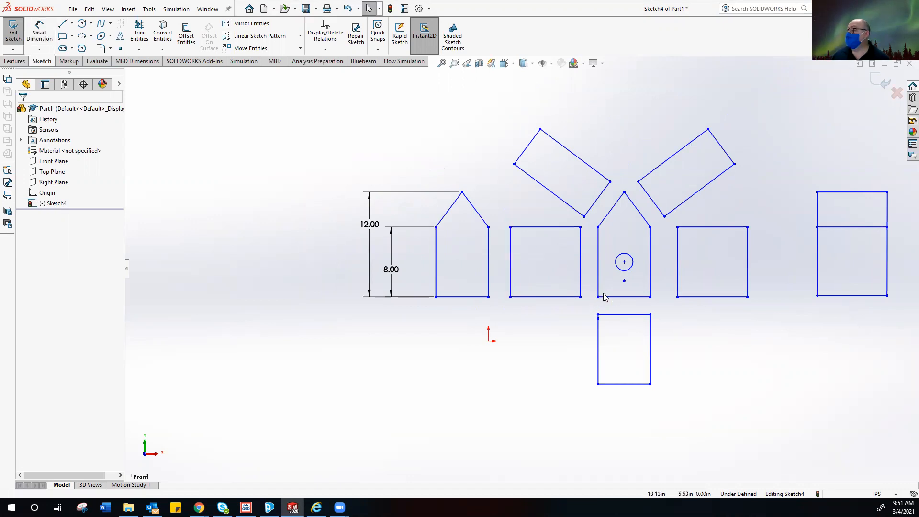
{"action": "key", "text": "f"}
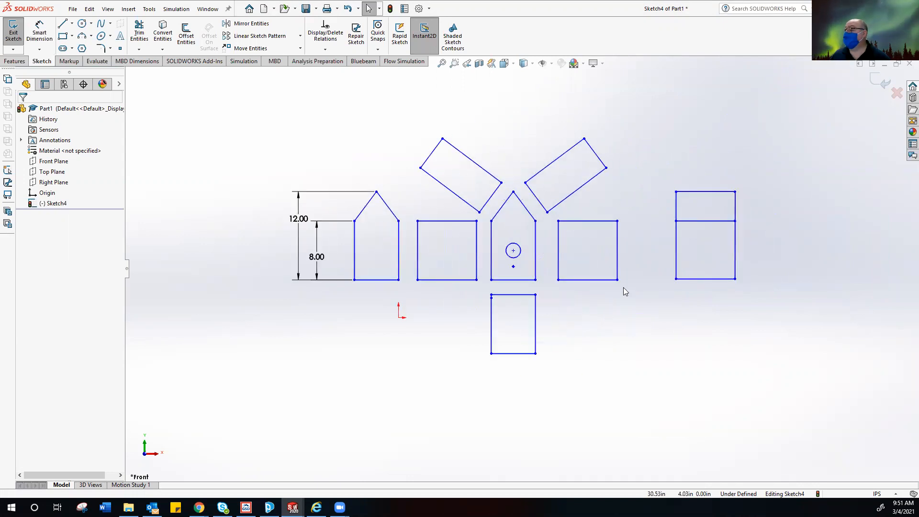
{"action": "scroll", "coordinate": [621, 291], "scroll_direction": "down", "scroll_amount": 1}
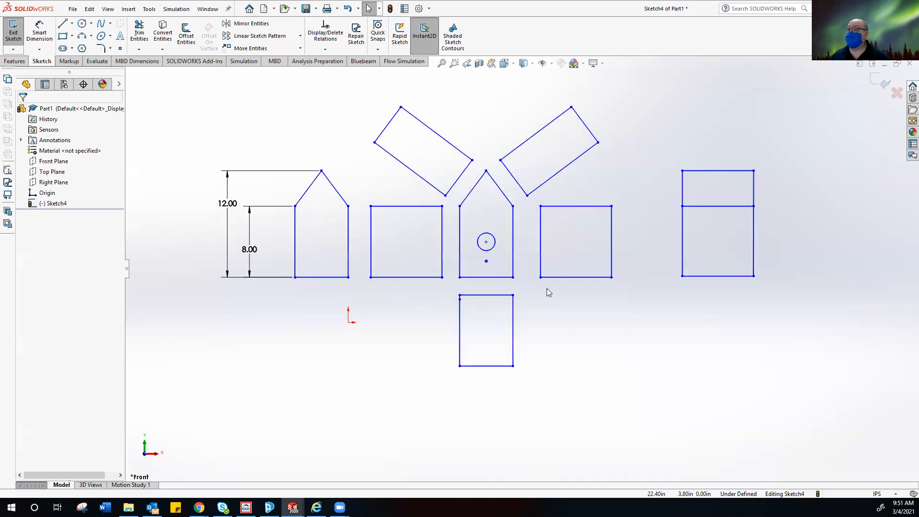
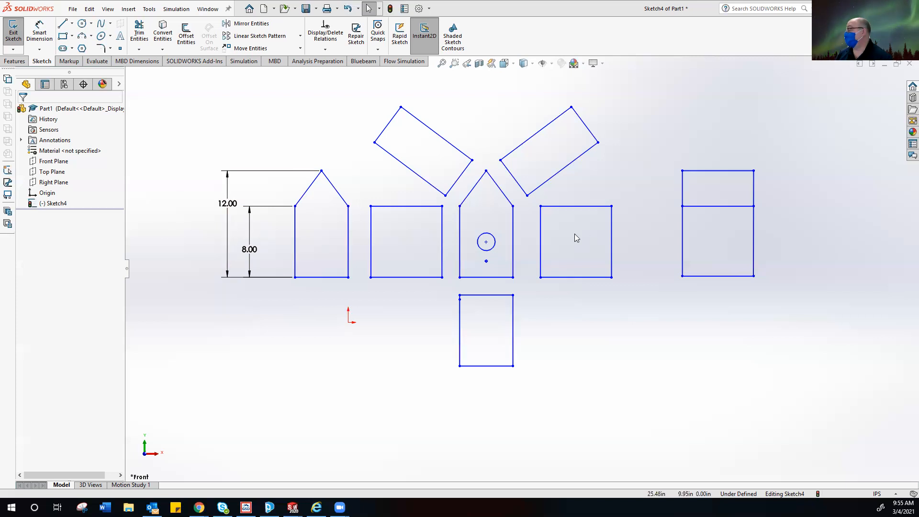
{"action": "key", "text": "z"}
{"action": "mouse_move", "coordinate": [213, 94]}
{"action": "left_mouse_down"}
{"action": "mouse_move", "coordinate": [589, 139]}
{"action": "mouse_move", "coordinate": [743, 232]}
{"action": "mouse_move", "coordinate": [762, 422]}
{"action": "left_mouse_up"}
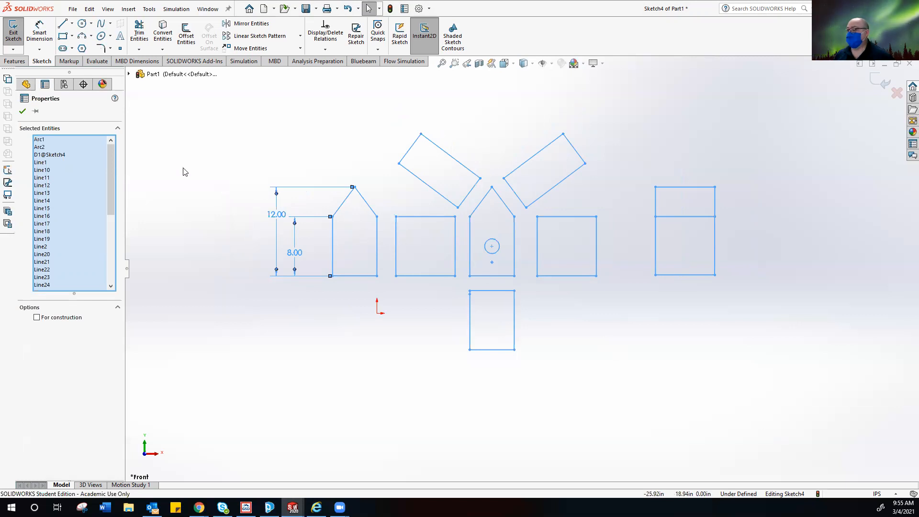
{"action": "left_click", "coordinate": [22, 111]}
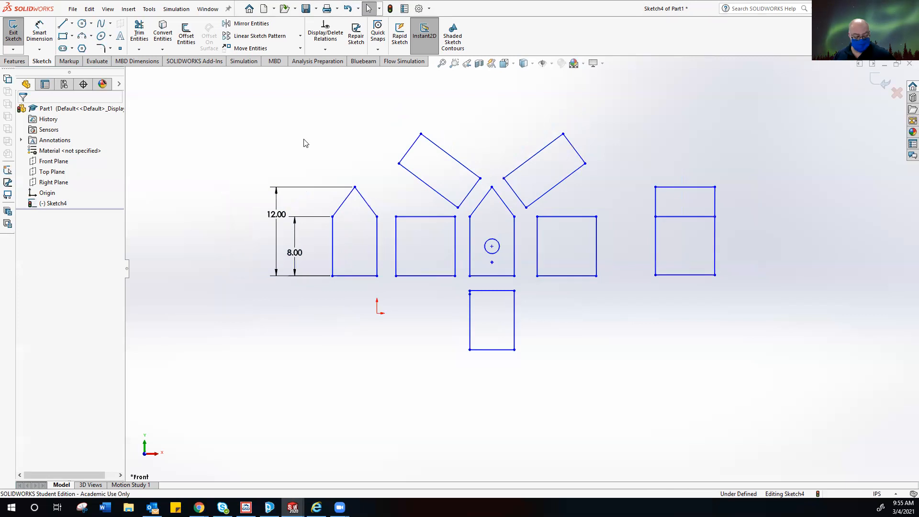
Step: Make a block from all sketch entities, with its insertion point at the lower-left corner of the pentagonal wall containing the hole
{"action": "key", "text": "ctrl+a"}
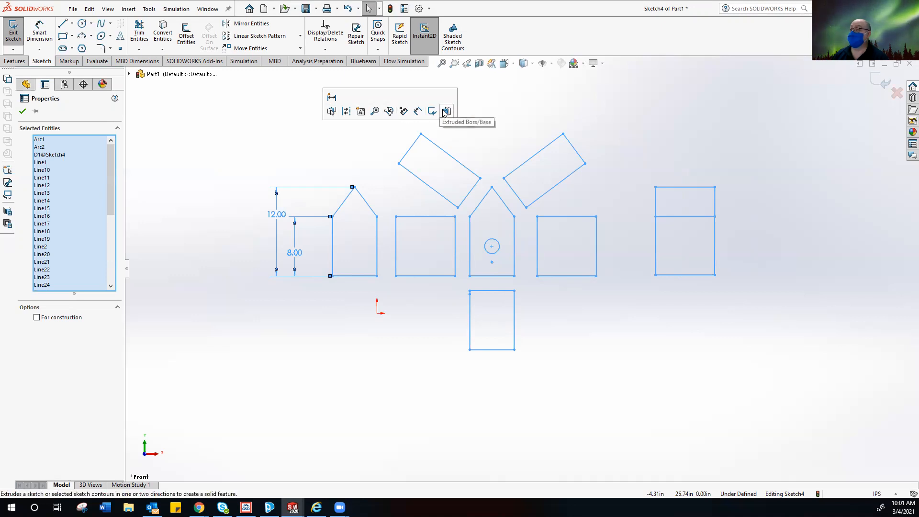
{"action": "left_click", "coordinate": [361, 112]}
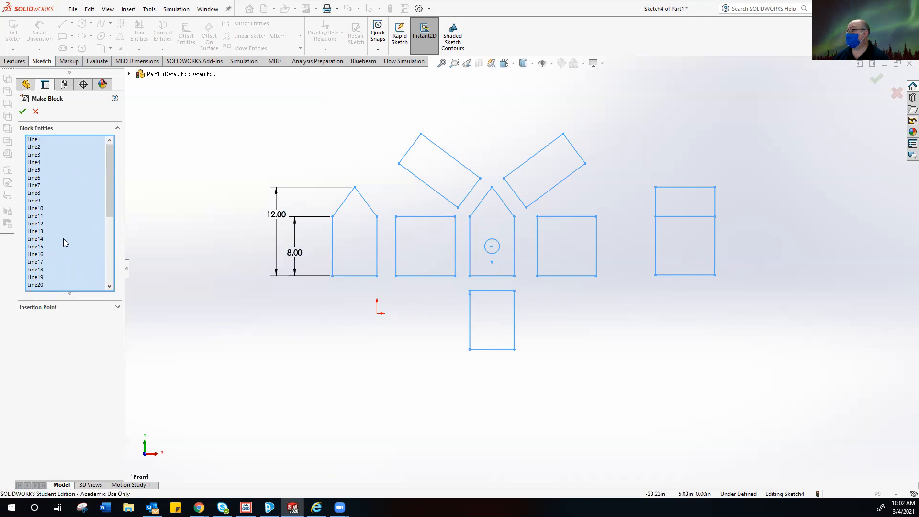
{"action": "left_click_drag", "start_coordinate": [108, 168], "coordinate": [99, 249]}
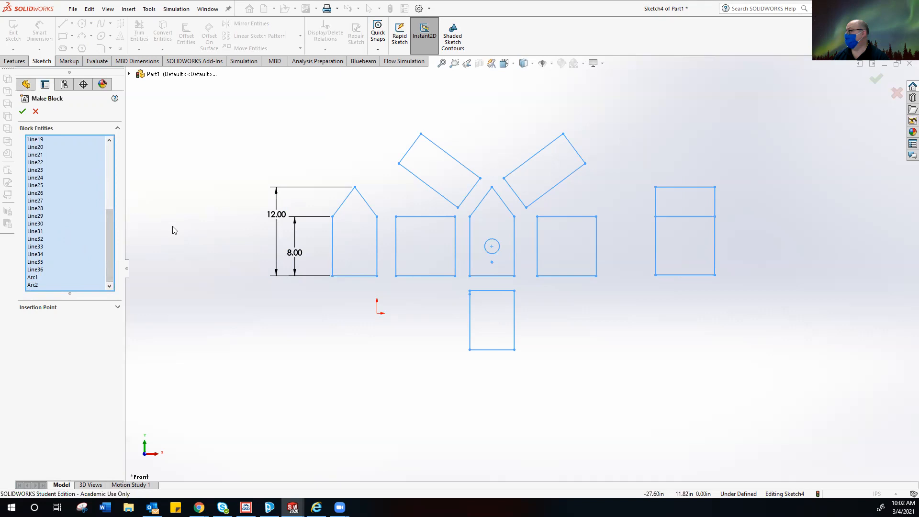
{"action": "left_click_drag", "start_coordinate": [111, 233], "coordinate": [92, 261]}
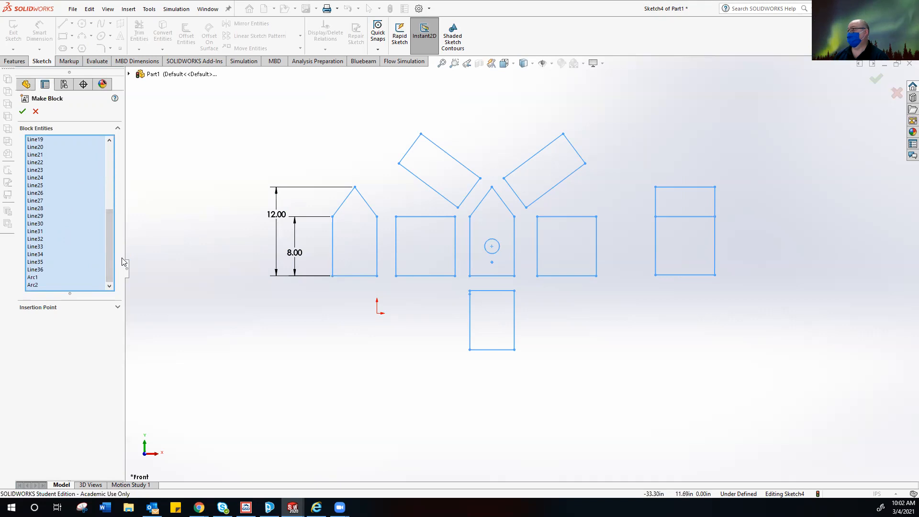
{"action": "left_click", "coordinate": [43, 311]}
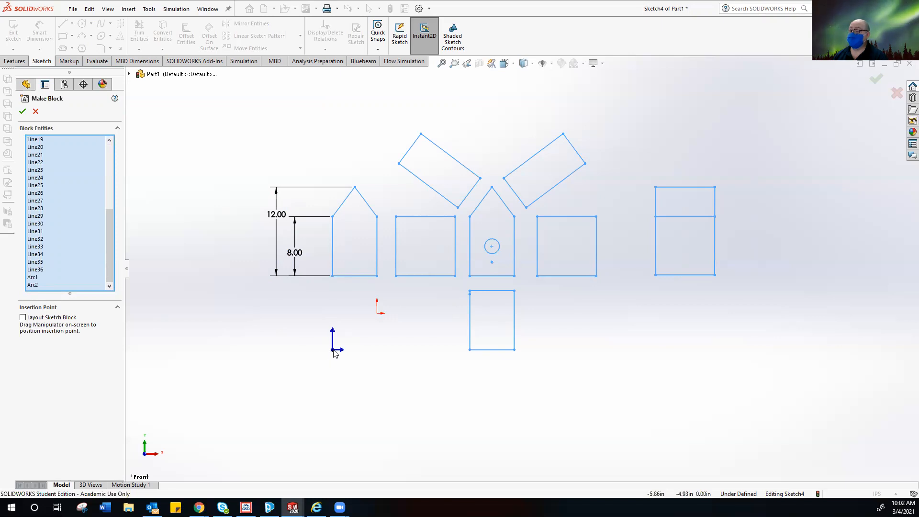
{"action": "left_click_drag", "start_coordinate": [335, 351], "coordinate": [472, 279]}
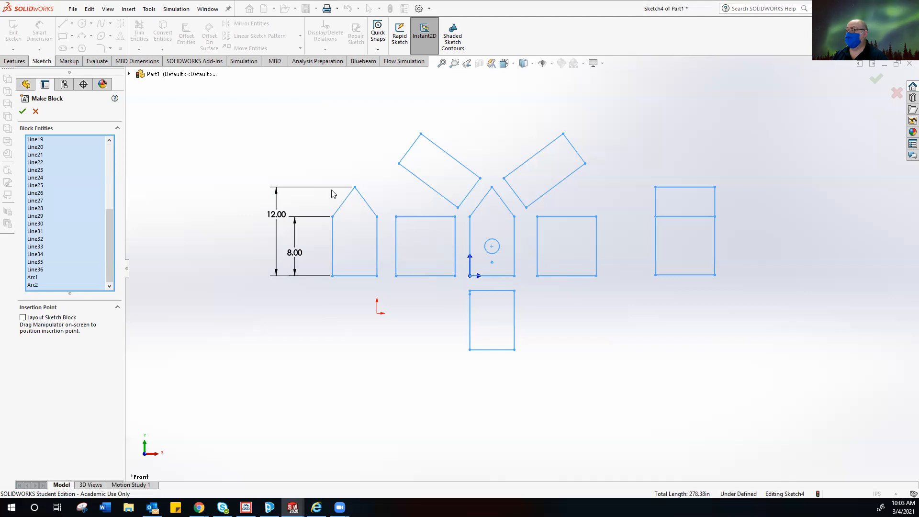
{"action": "left_click", "coordinate": [22, 112]}
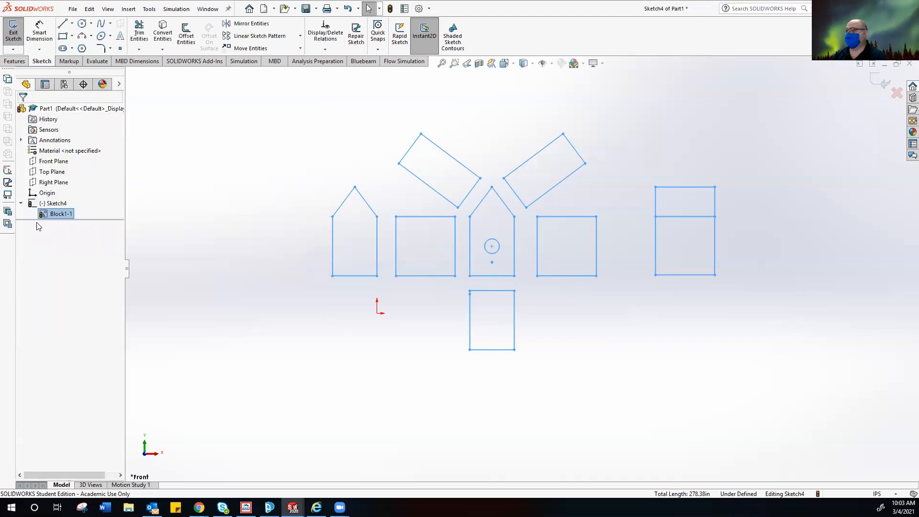
{"action": "left_click", "coordinate": [207, 222]}
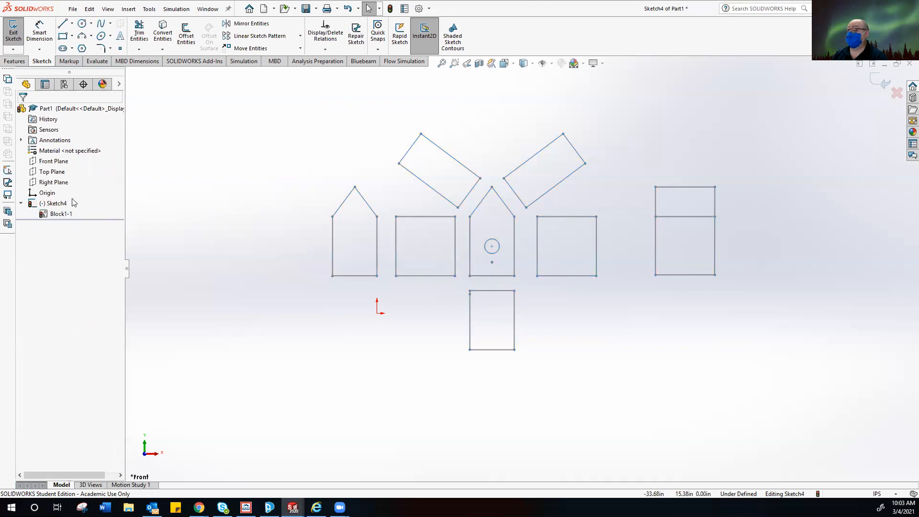
Step: Move the block of bird house outlines around the sketch as one unit and exit the sketch
{"action": "right_click", "coordinate": [56, 204]}
{"action": "left_click", "coordinate": [169, 182]}
{"action": "mouse_move", "coordinate": [344, 211]}
{"action": "left_mouse_down"}
{"action": "mouse_move", "coordinate": [304, 242]}
{"action": "mouse_move", "coordinate": [309, 172]}
{"action": "mouse_move", "coordinate": [408, 196]}
{"action": "mouse_move", "coordinate": [292, 225]}
{"action": "mouse_move", "coordinate": [388, 172]}
{"action": "mouse_move", "coordinate": [281, 224]}
{"action": "mouse_move", "coordinate": [378, 156]}
{"action": "mouse_move", "coordinate": [361, 258]}
{"action": "mouse_move", "coordinate": [312, 184]}
{"action": "mouse_move", "coordinate": [300, 218]}
{"action": "left_mouse_up"}
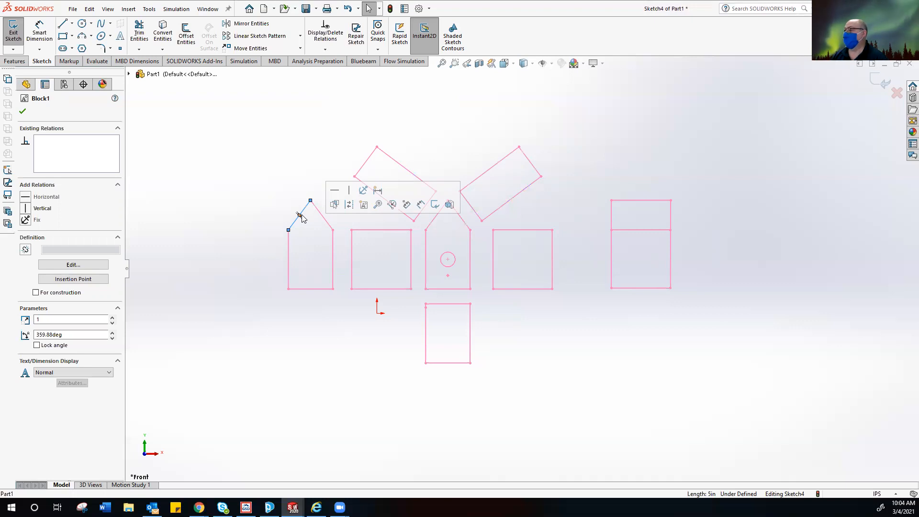
{"action": "mouse_move", "coordinate": [302, 218]}
{"action": "left_mouse_down"}
{"action": "mouse_move", "coordinate": [377, 226]}
{"action": "mouse_move", "coordinate": [387, 244]}
{"action": "mouse_move", "coordinate": [254, 201]}
{"action": "mouse_move", "coordinate": [366, 185]}
{"action": "left_mouse_up"}
{"action": "double_click", "coordinate": [206, 288]}
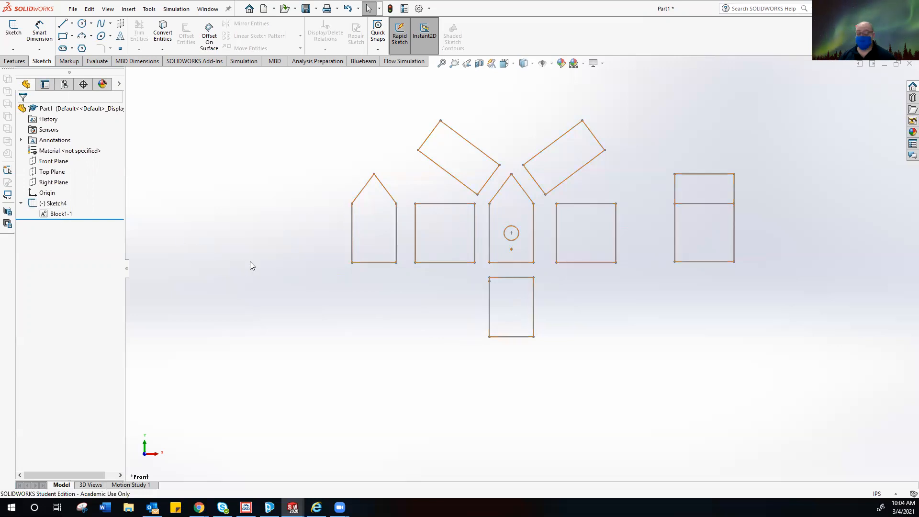
Step: Undo the block moves and the block creation
{"action": "key", "text": "ctrl+z"}
{"action": "key", "text": "ctrl+z"}
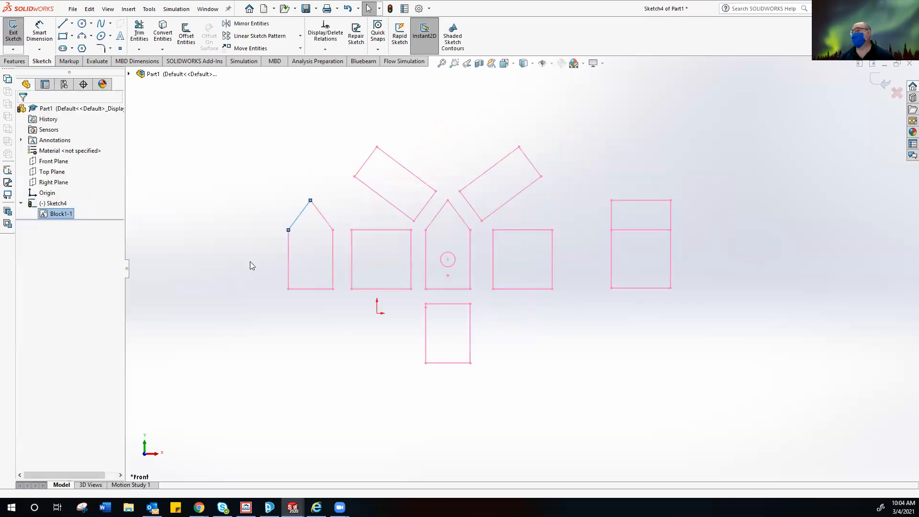
{"action": "key", "text": "ctrl+z"}
{"action": "key", "text": "ctrl+z"}
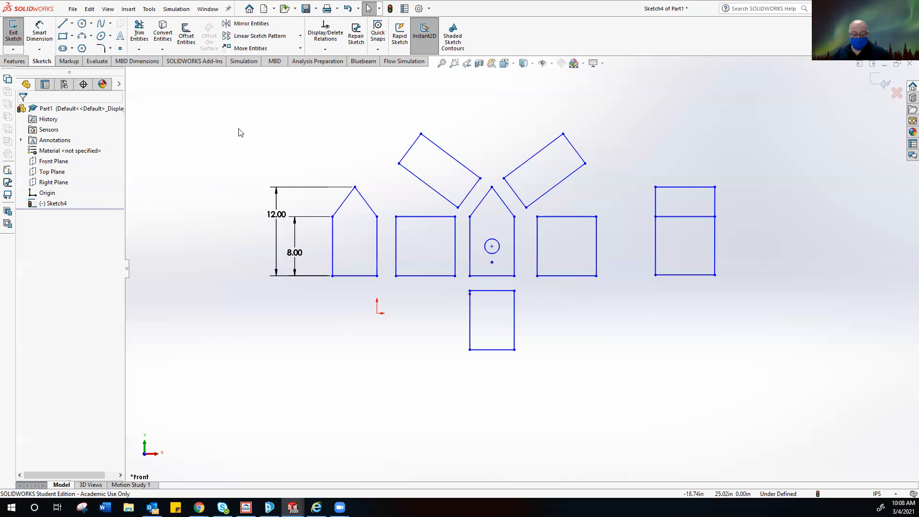
{"action": "key", "text": "ctrl+a"}
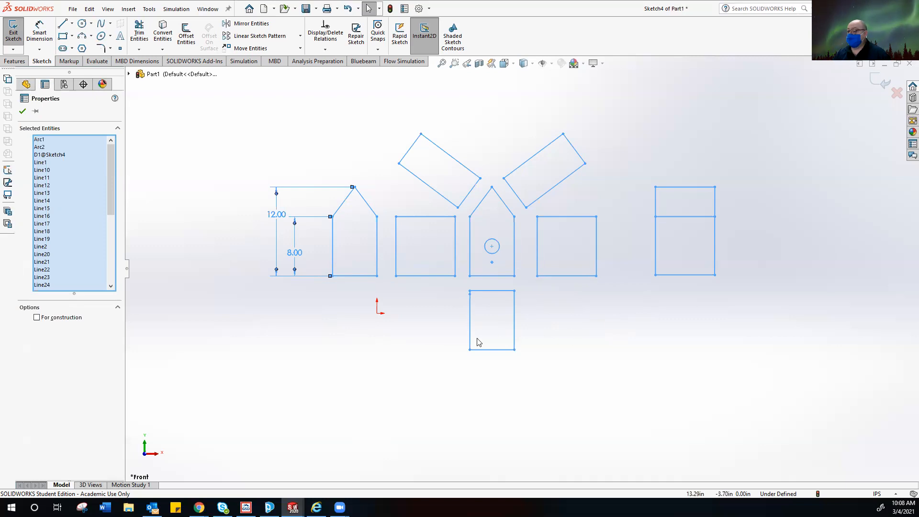
{"action": "right_click", "coordinate": [225, 124]}
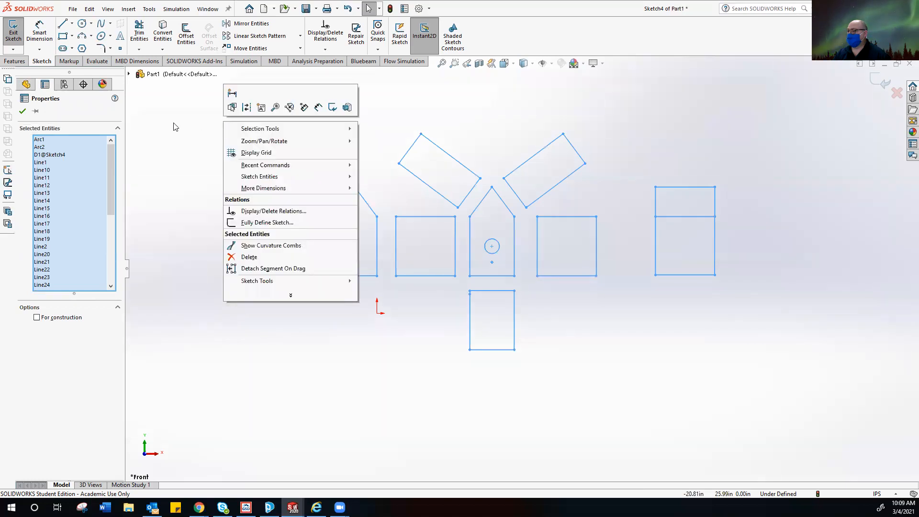
{"action": "left_click", "coordinate": [145, 124]}
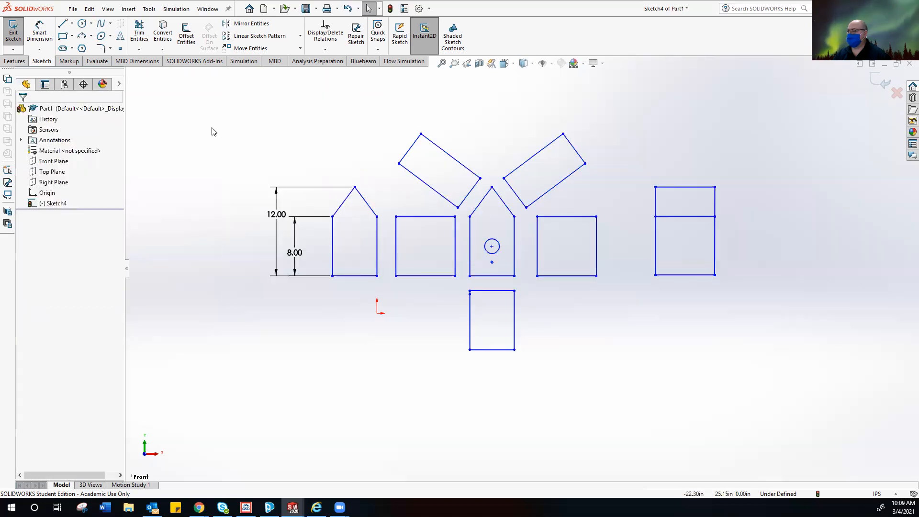
{"action": "key", "text": "ctrl+a"}
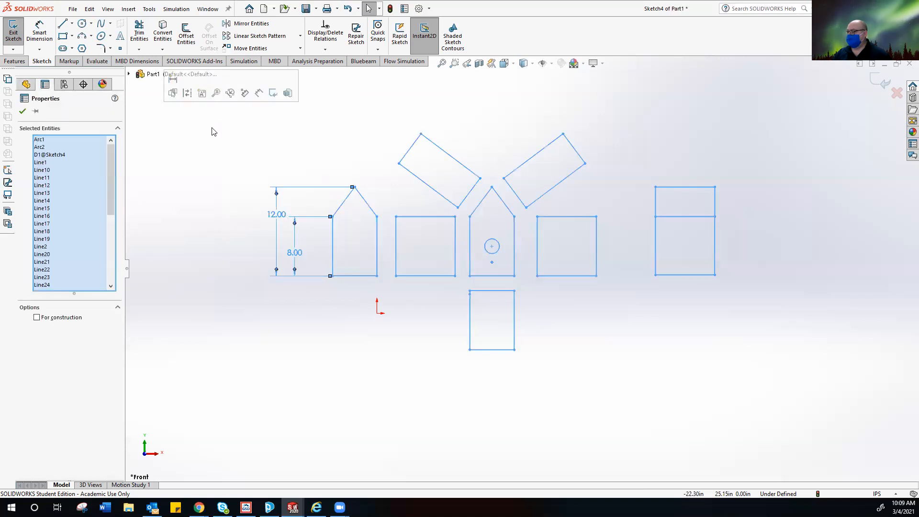
{"action": "left_click", "coordinate": [23, 112]}
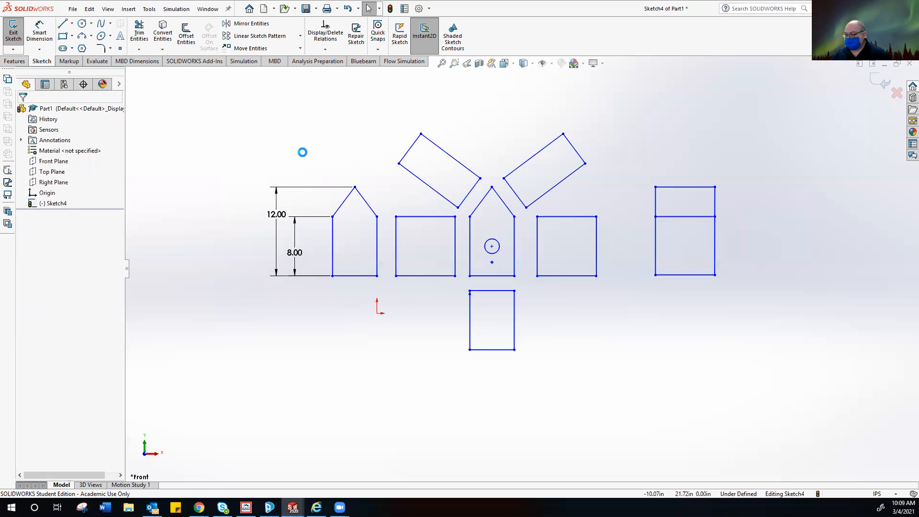
{"action": "key", "text": "ctrl+a"}
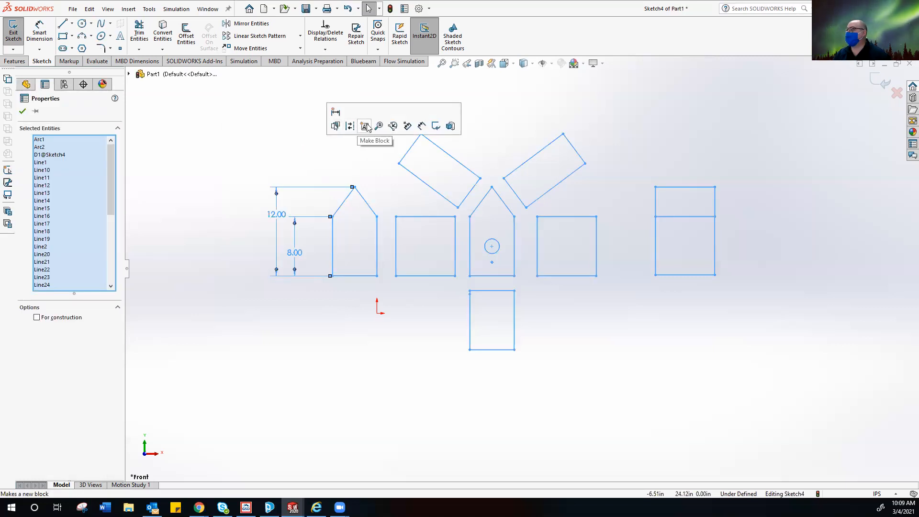
{"action": "left_click", "coordinate": [292, 126]}
Step: Make a block from all sketch entities with its insertion point at the lower-left corner of the pentagonal wall with the hole, and shift the block slightly
{"action": "mouse_move", "coordinate": [253, 102]}
{"action": "left_mouse_down"}
{"action": "mouse_move", "coordinate": [599, 149]}
{"action": "mouse_move", "coordinate": [814, 366]}
{"action": "left_mouse_up"}
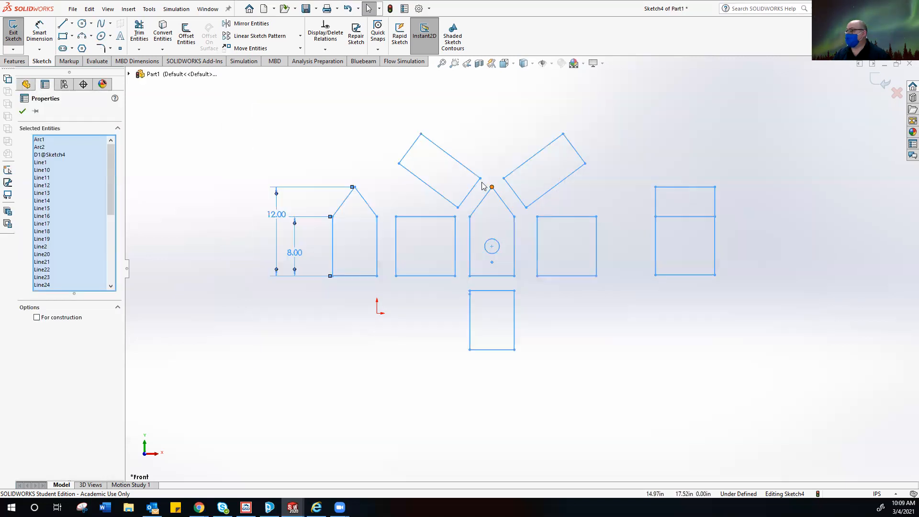
{"action": "right_click", "coordinate": [352, 121]}
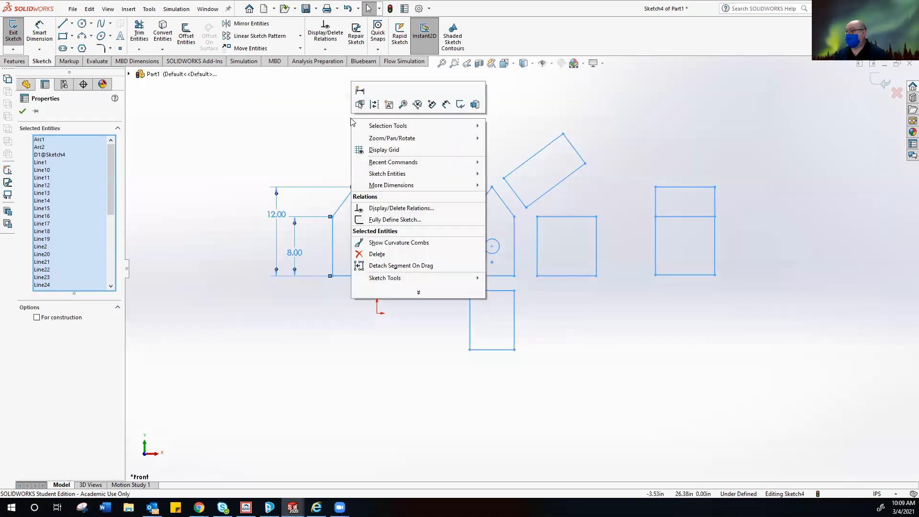
{"action": "left_click", "coordinate": [389, 105]}
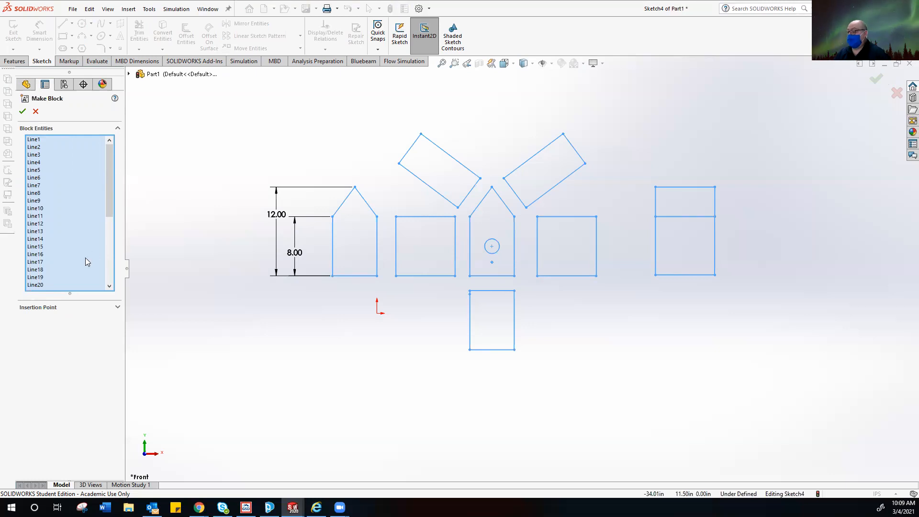
{"action": "left_click", "coordinate": [50, 312]}
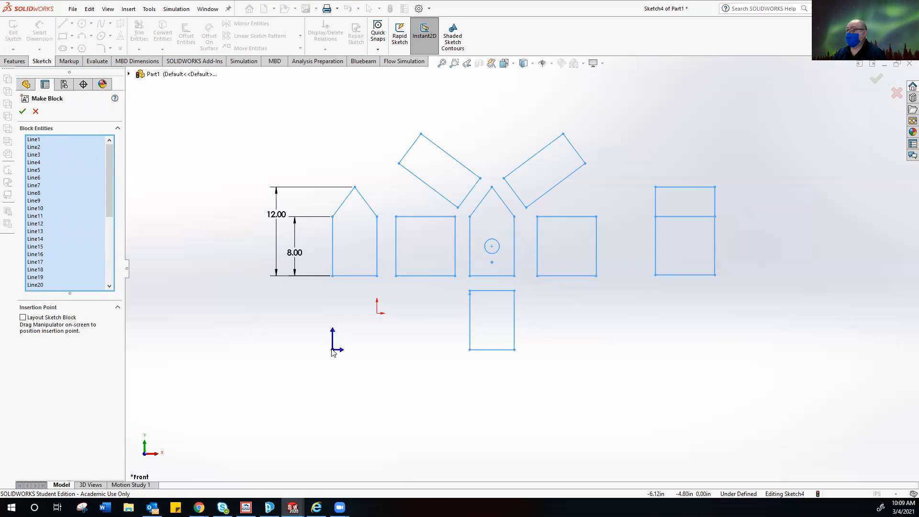
{"action": "mouse_move", "coordinate": [334, 353]}
{"action": "left_mouse_down"}
{"action": "mouse_move", "coordinate": [346, 337]}
{"action": "mouse_move", "coordinate": [383, 334]}
{"action": "mouse_move", "coordinate": [470, 280]}
{"action": "left_mouse_up"}
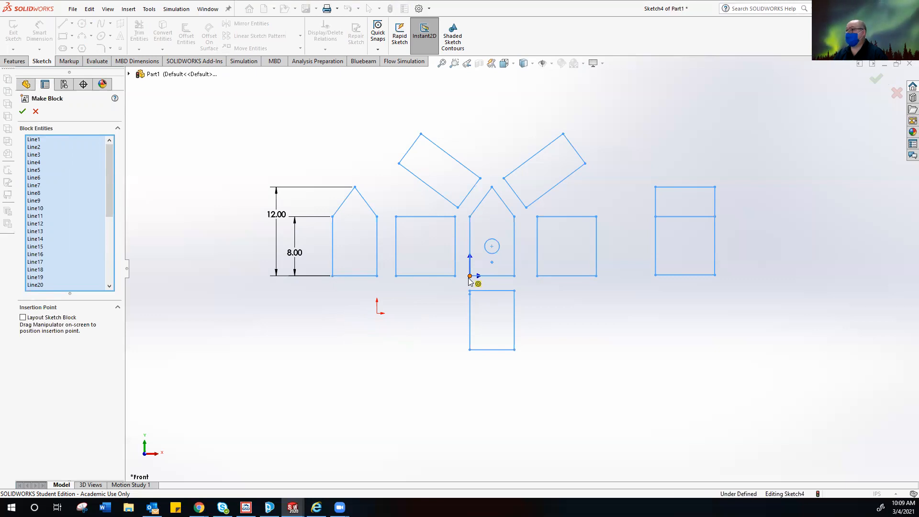
{"action": "mouse_move", "coordinate": [470, 280]}
{"action": "left_mouse_down"}
{"action": "mouse_move", "coordinate": [366, 280]}
{"action": "mouse_move", "coordinate": [479, 281]}
{"action": "mouse_move", "coordinate": [470, 281]}
{"action": "left_mouse_up"}
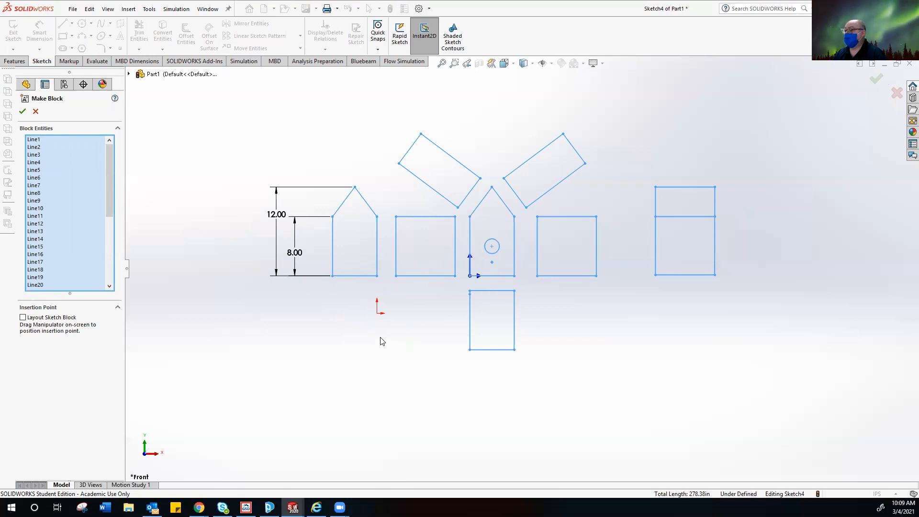
{"action": "left_click", "coordinate": [23, 113]}
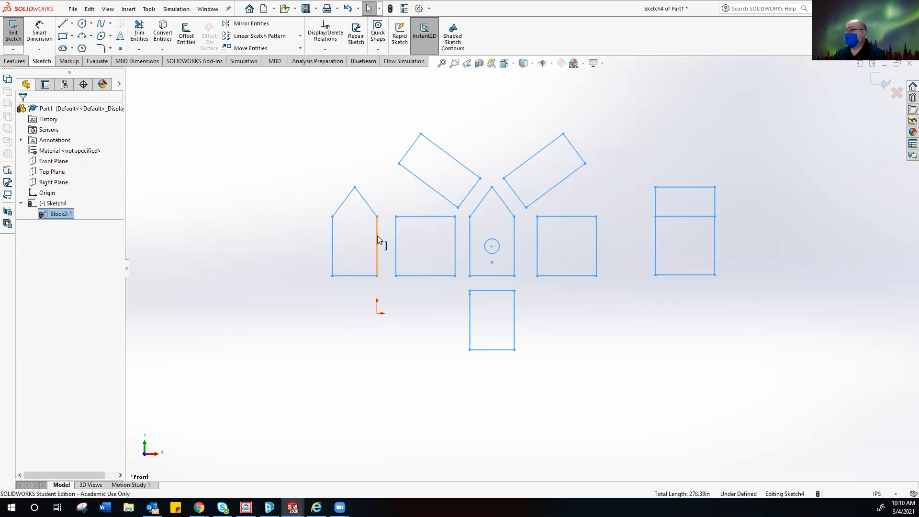
{"action": "mouse_move", "coordinate": [377, 242]}
{"action": "left_mouse_down"}
{"action": "mouse_move", "coordinate": [506, 271]}
{"action": "mouse_move", "coordinate": [336, 245]}
{"action": "mouse_move", "coordinate": [379, 241]}
{"action": "mouse_move", "coordinate": [388, 206]}
{"action": "mouse_move", "coordinate": [396, 250]}
{"action": "mouse_move", "coordinate": [401, 208]}
{"action": "mouse_move", "coordinate": [324, 226]}
{"action": "mouse_move", "coordinate": [450, 249]}
{"action": "mouse_move", "coordinate": [471, 240]}
{"action": "mouse_move", "coordinate": [368, 206]}
{"action": "mouse_move", "coordinate": [324, 248]}
{"action": "mouse_move", "coordinate": [384, 253]}
{"action": "left_mouse_up"}
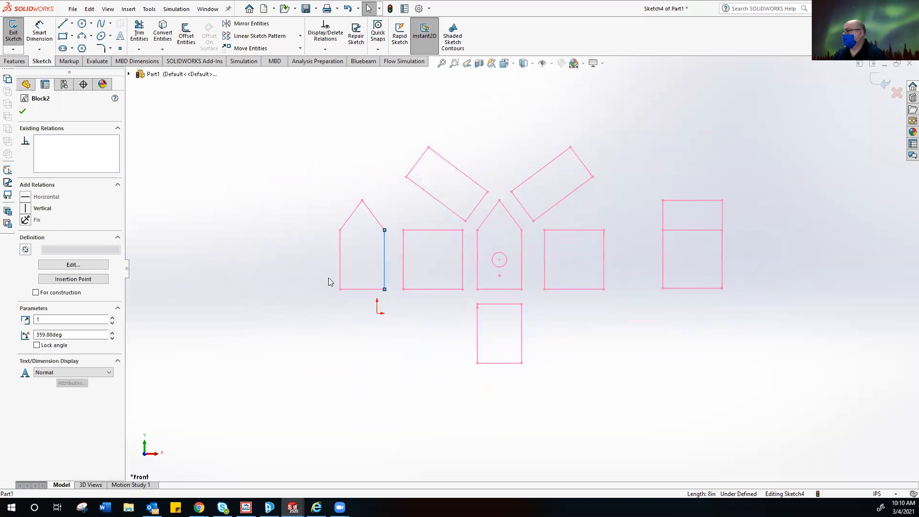
{"action": "left_click", "coordinate": [23, 111]}
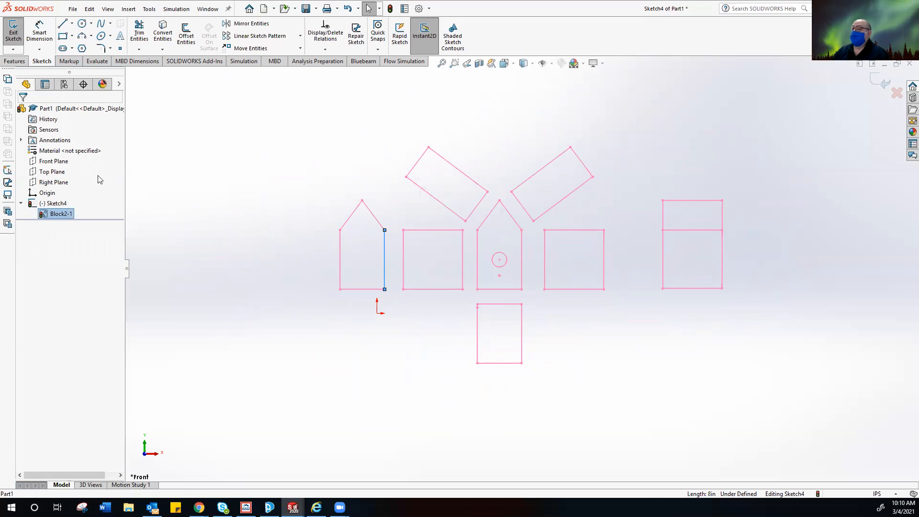
Step: Save the block as a SOLIDWORKS Blocks file named Bird house parts in the My Project Backup folder on the Desktop
{"action": "right_click", "coordinate": [63, 216]}
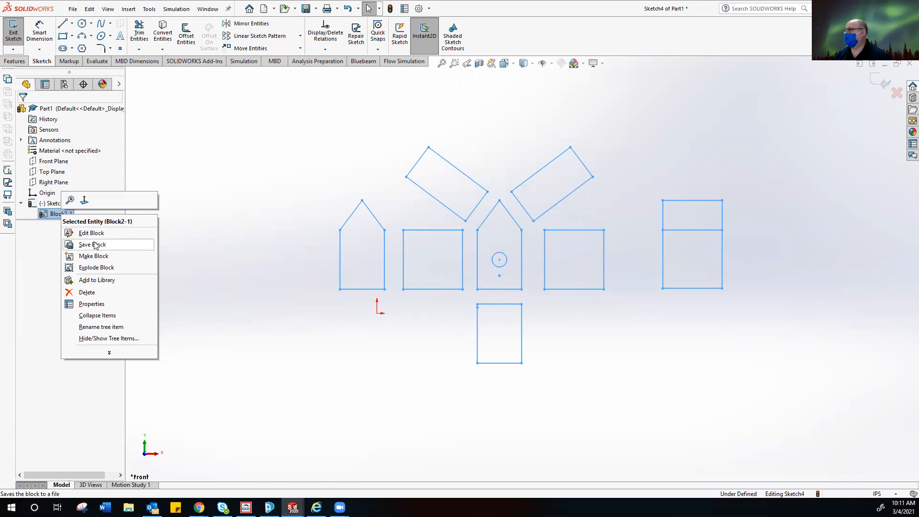
{"action": "left_click", "coordinate": [92, 244]}
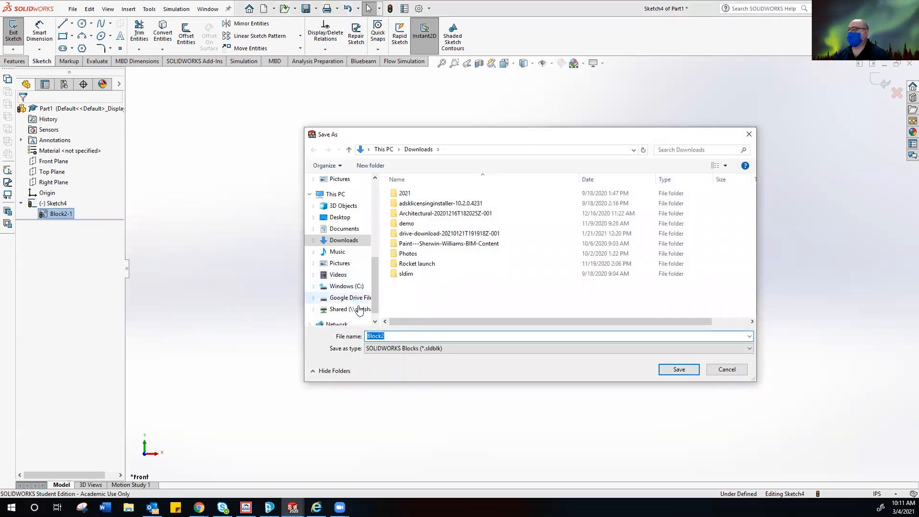
{"action": "left_click", "coordinate": [340, 217]}
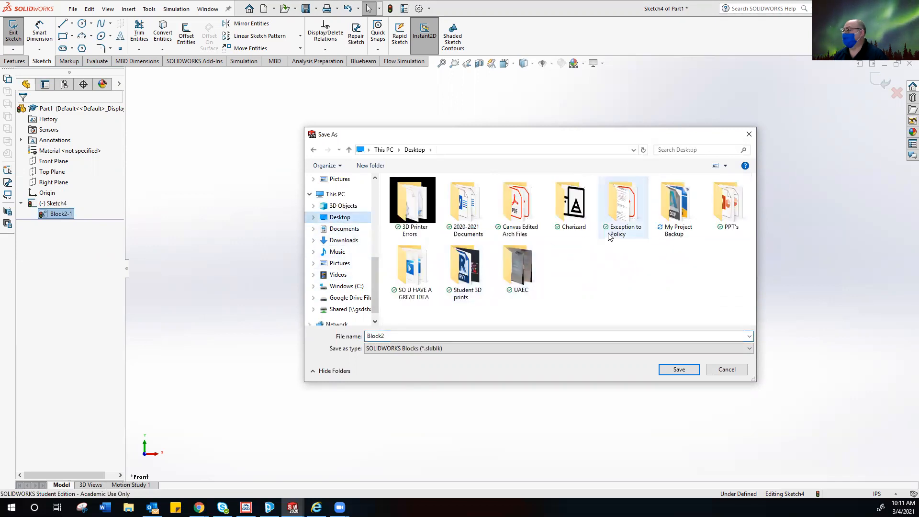
{"action": "double_click", "coordinate": [675, 210]}
{"action": "double_click", "coordinate": [393, 336]}
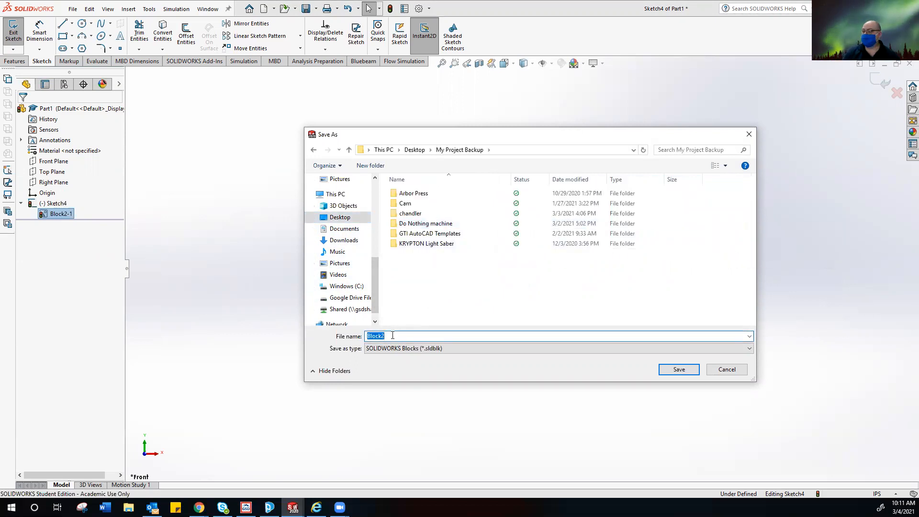
{"action": "type", "text": "Bird ghou"}
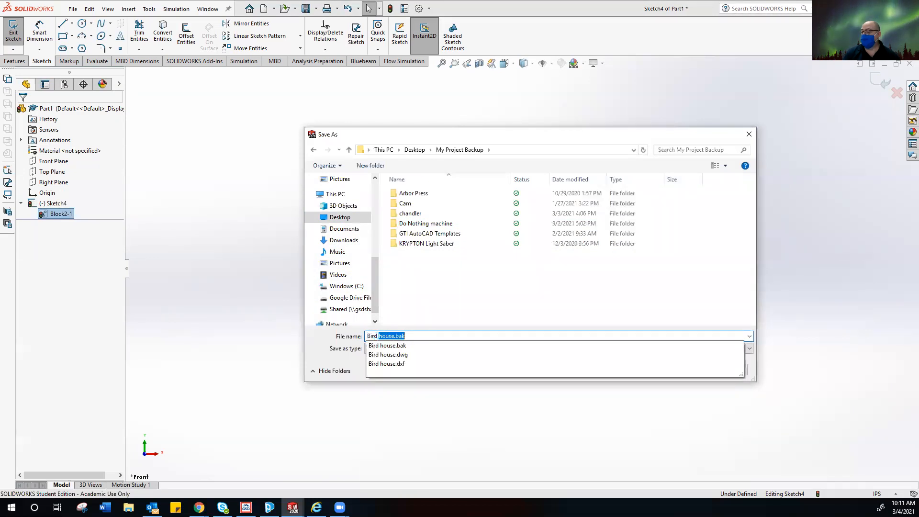
{"action": "key", "text": "BackSpace"}
{"action": "key", "text": "BackSpace"}
{"action": "key", "text": "BackSpace"}
{"action": "key", "text": "BackSpace"}
{"action": "type", "text": "hou"}
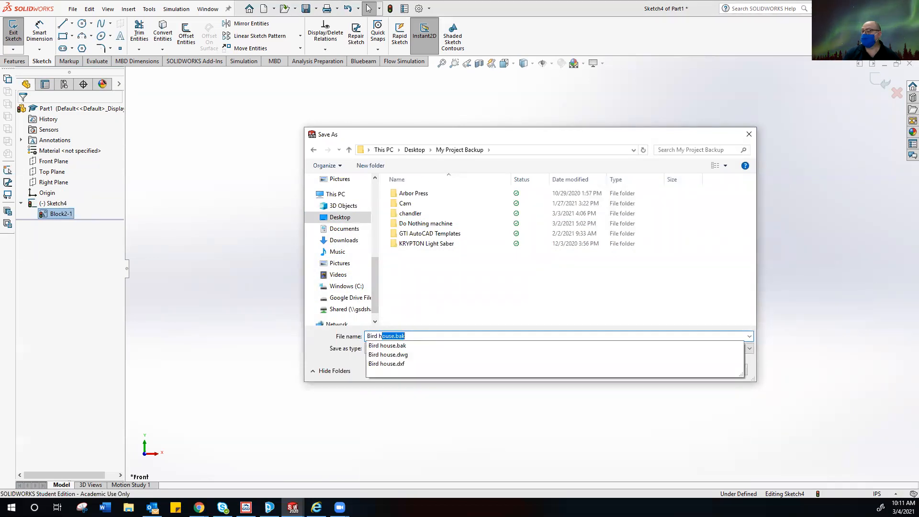
{"action": "type", "text": "se parts"}
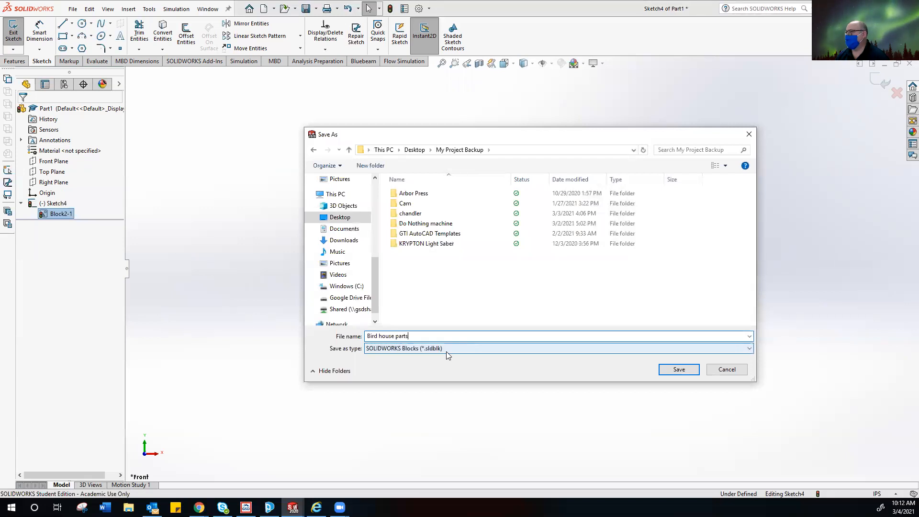
{"action": "left_click", "coordinate": [679, 369]}
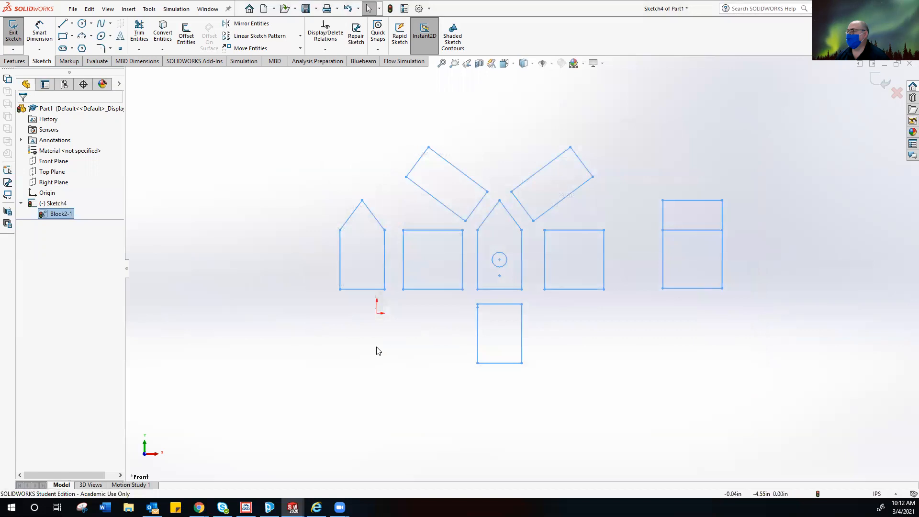
{"action": "left_click", "coordinate": [323, 327]}
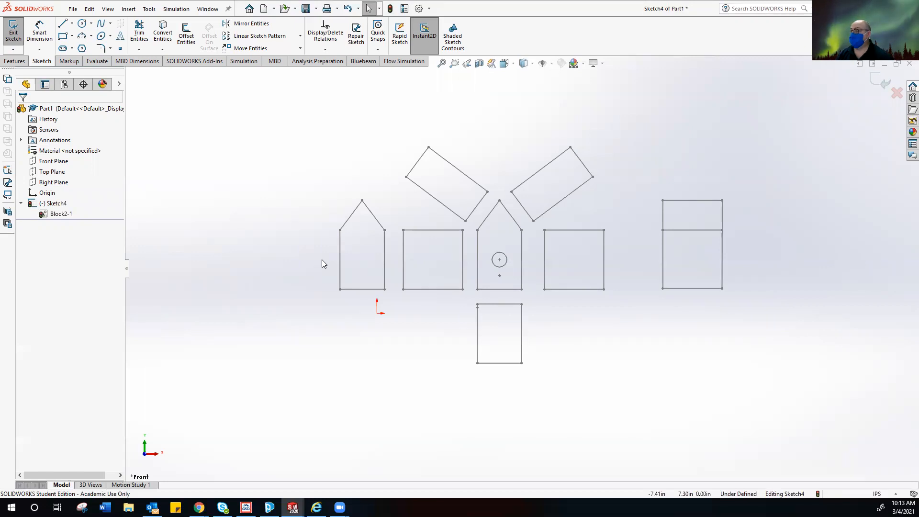
Step: Create a new part document and start a sketch on the Front Plane
{"action": "left_click", "coordinate": [72, 9]}
{"action": "left_click", "coordinate": [89, 24]}
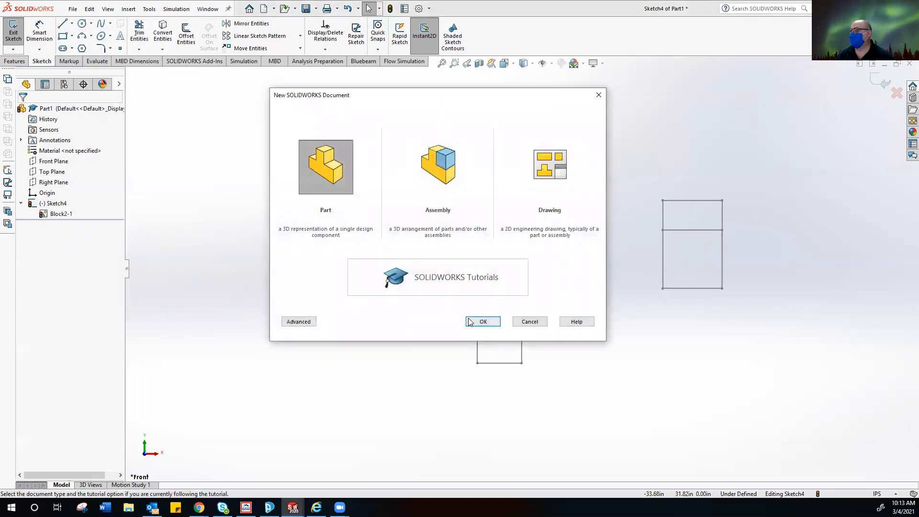
{"action": "left_click", "coordinate": [472, 322]}
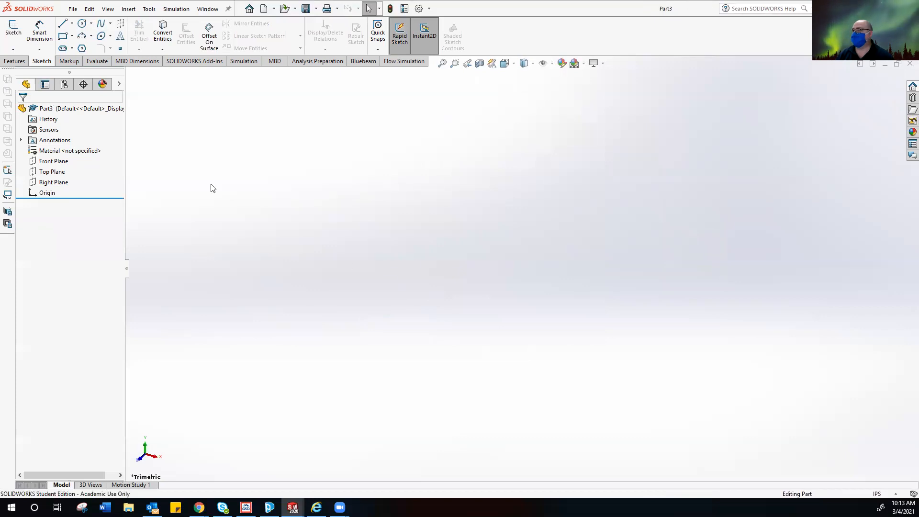
{"action": "left_click", "coordinate": [13, 30]}
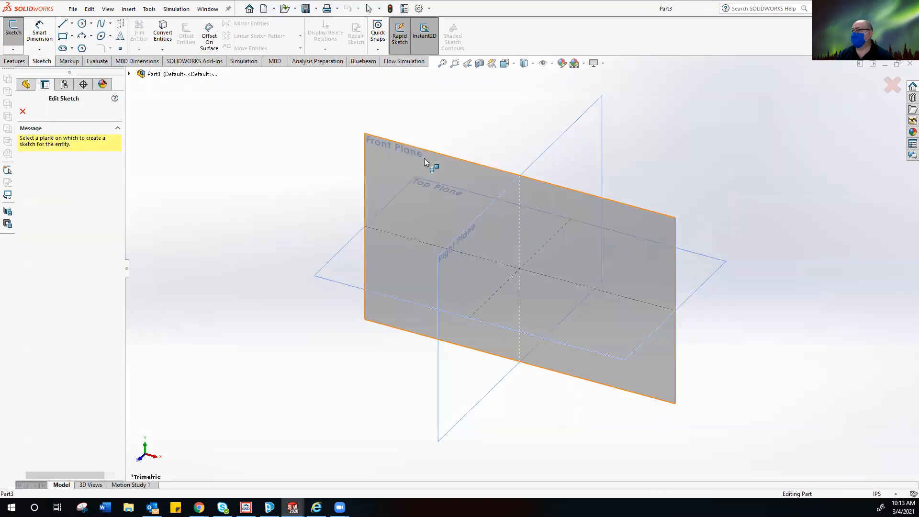
{"action": "left_click", "coordinate": [424, 158]}
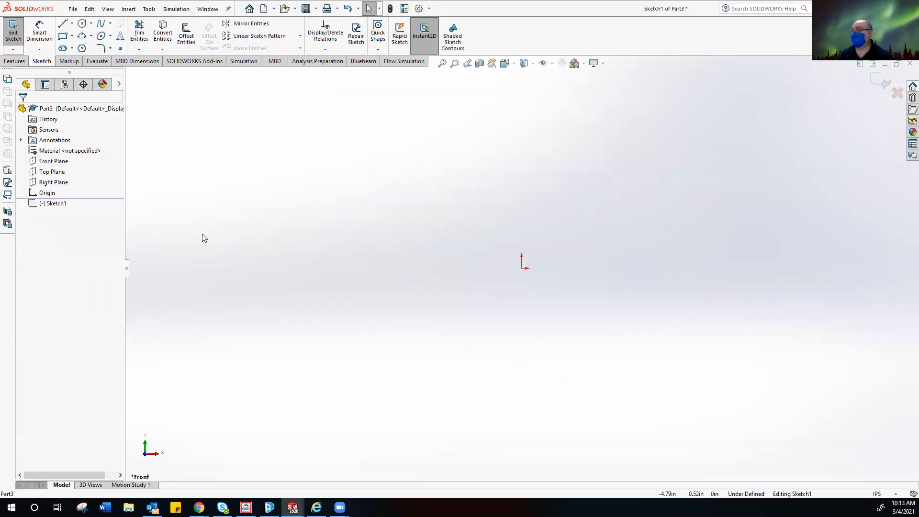
Step: Insert the saved block Bird house parts.SLDBLK from the My Project Backup folder with its insertion point on the sketch origin
{"action": "left_click", "coordinate": [128, 9]}
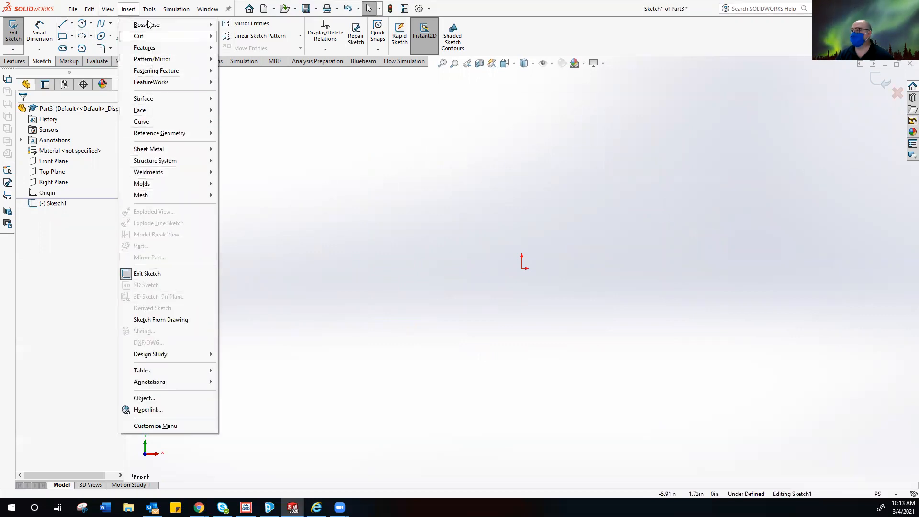
{"action": "mouse_move", "coordinate": [148, 9]}
{"action": "mouse_move", "coordinate": [151, 249]}
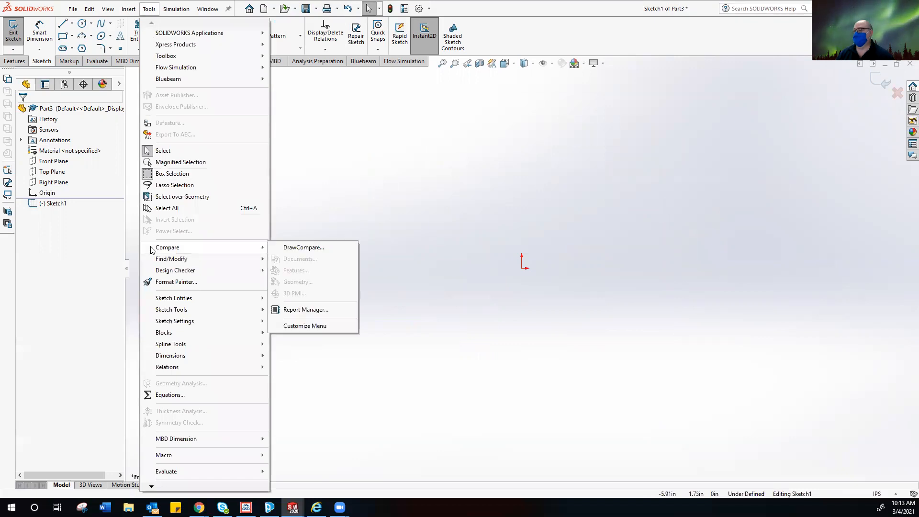
{"action": "mouse_move", "coordinate": [173, 335]}
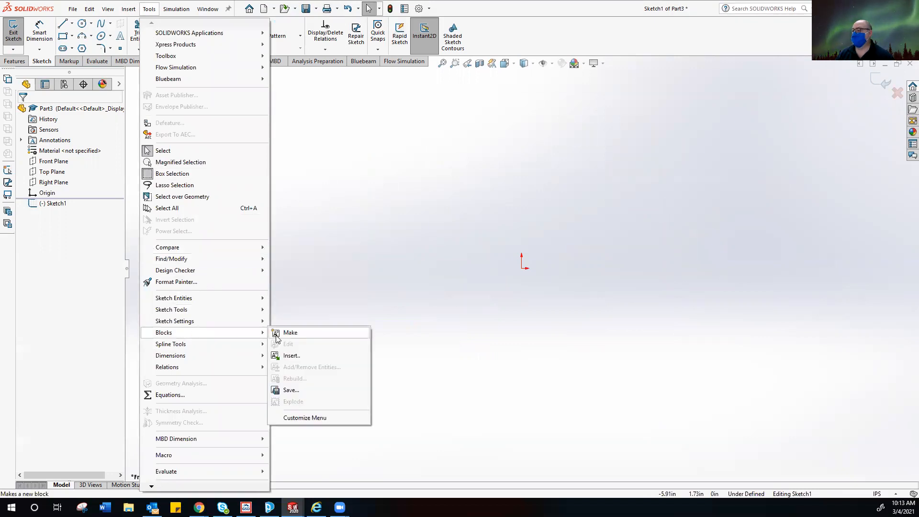
{"action": "left_click", "coordinate": [288, 355]}
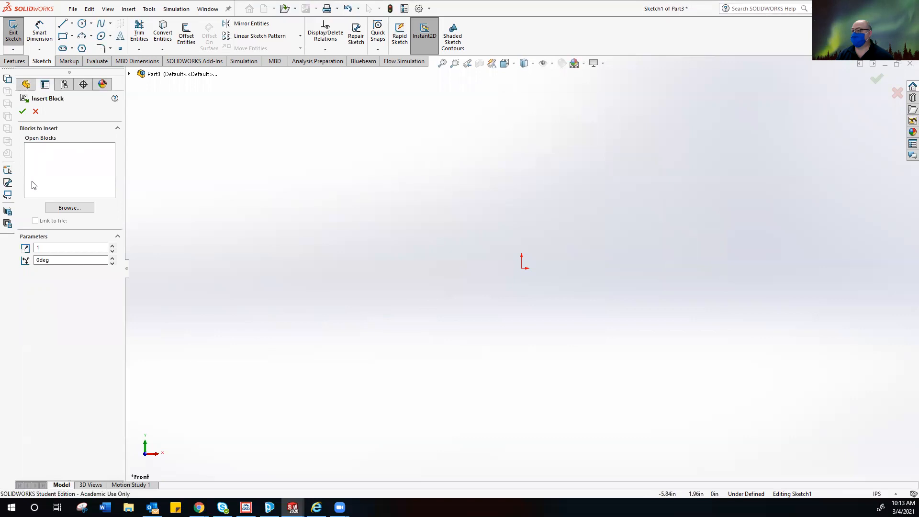
{"action": "left_click", "coordinate": [70, 208]}
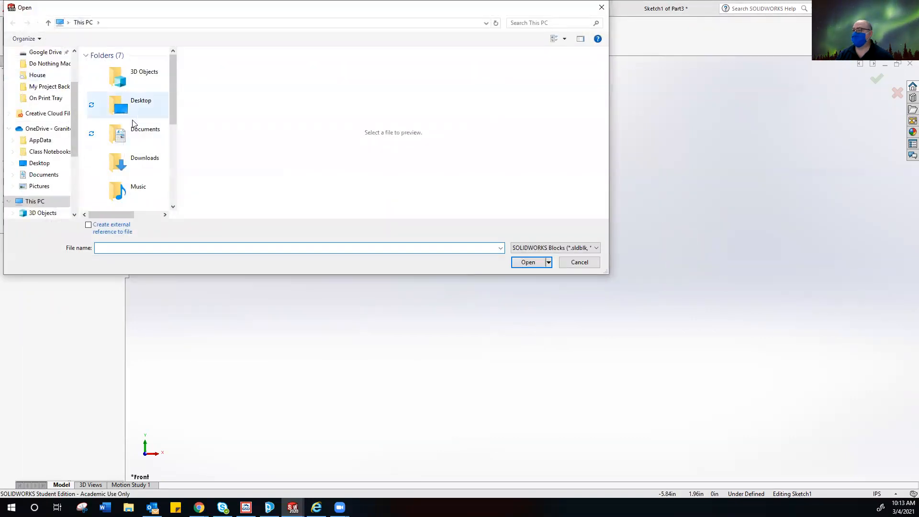
{"action": "left_click", "coordinate": [48, 86]}
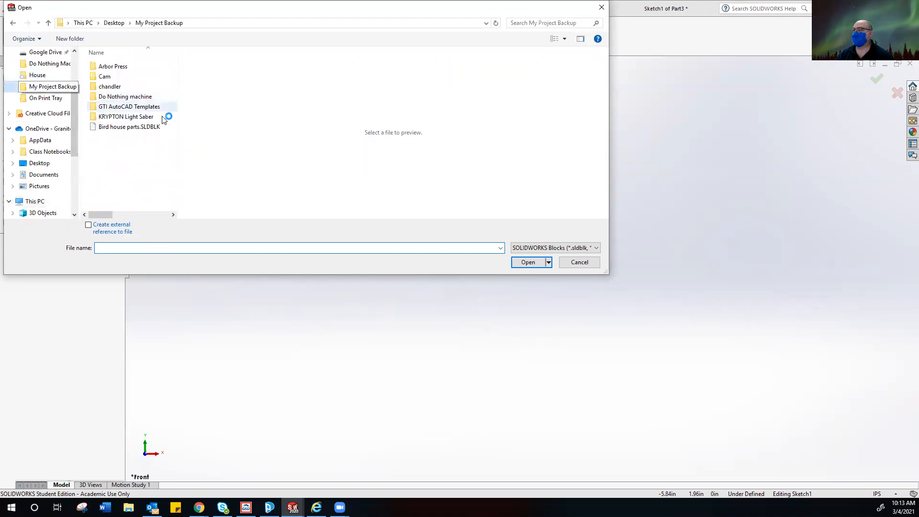
{"action": "left_click", "coordinate": [139, 126]}
{"action": "left_click", "coordinate": [528, 262]}
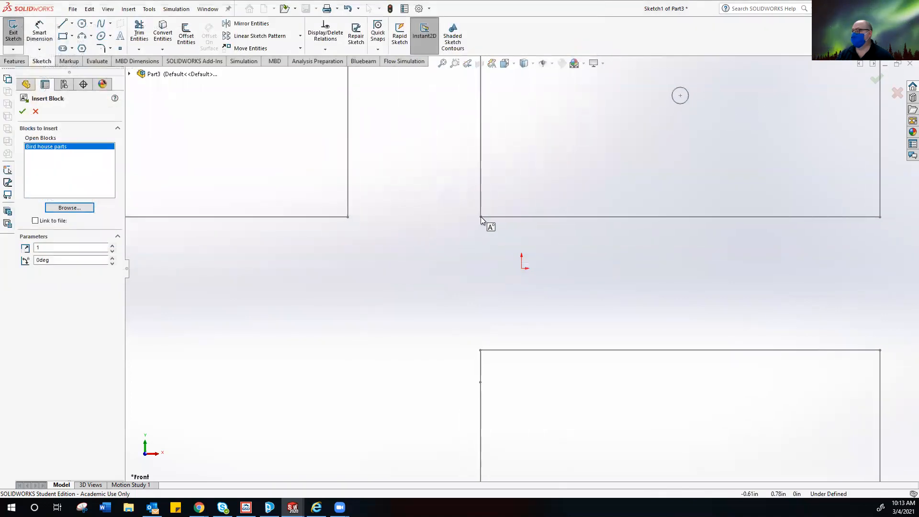
{"action": "left_click", "coordinate": [521, 269]}
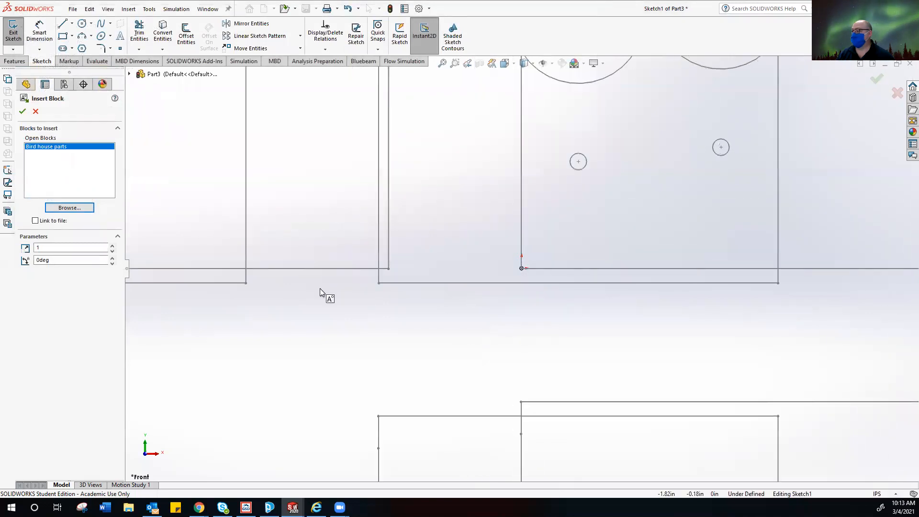
{"action": "right_click", "coordinate": [346, 269]}
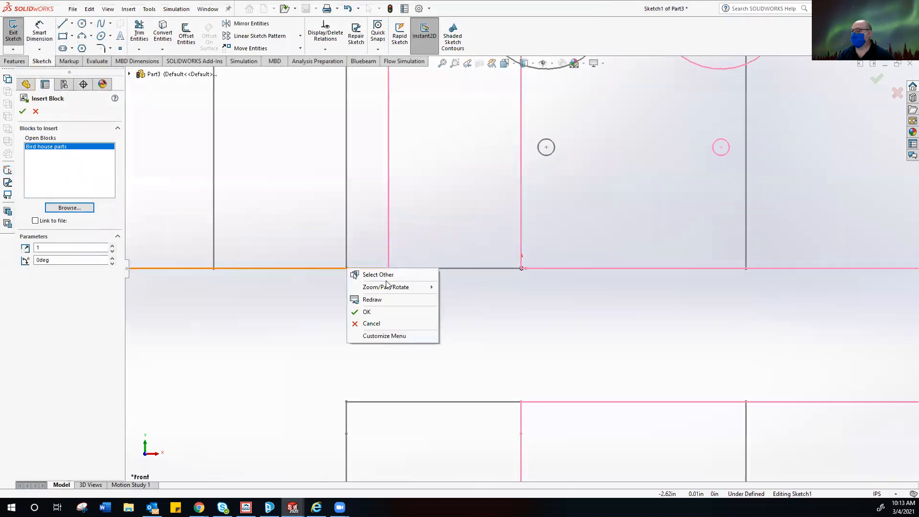
{"action": "left_click", "coordinate": [367, 312]}
{"action": "scroll", "coordinate": [464, 250], "scroll_direction": "down", "scroll_amount": 3}
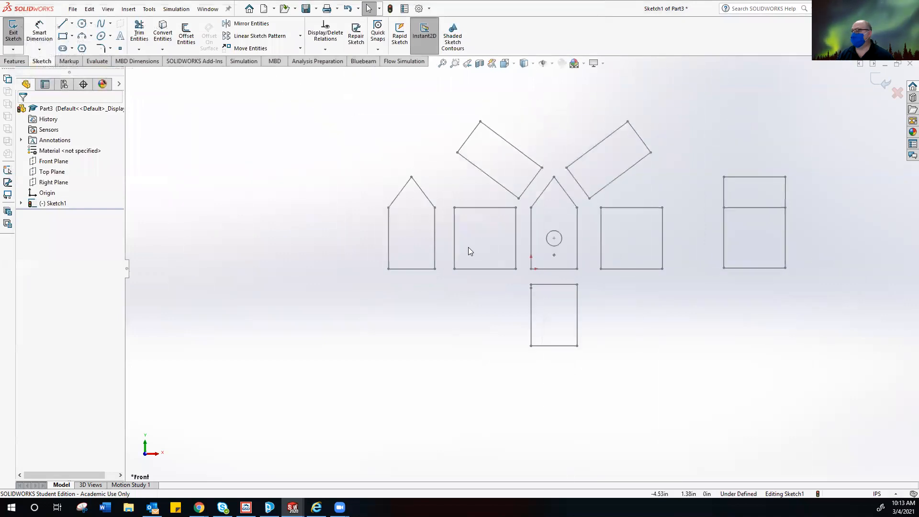
Step: Explode the Bird house parts block in the new part's sketch into individual sketch entities
{"action": "left_click", "coordinate": [20, 203]}
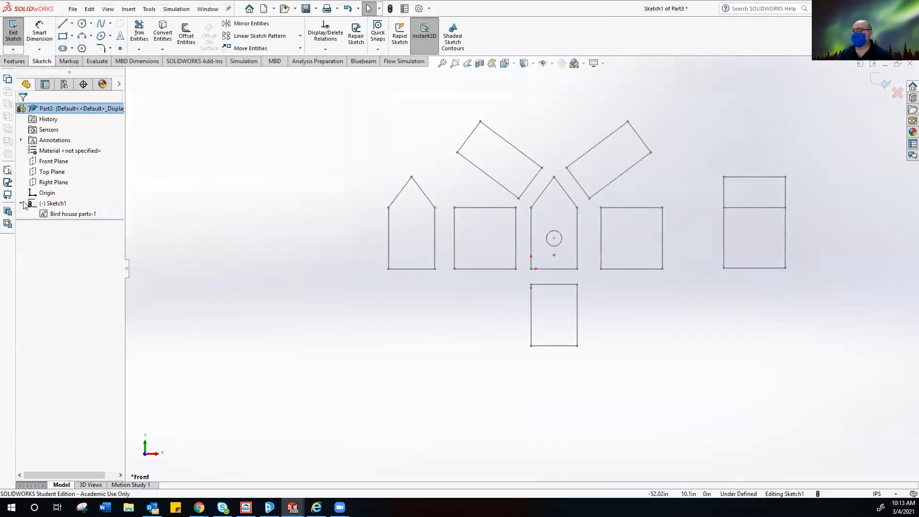
{"action": "right_click", "coordinate": [68, 216]}
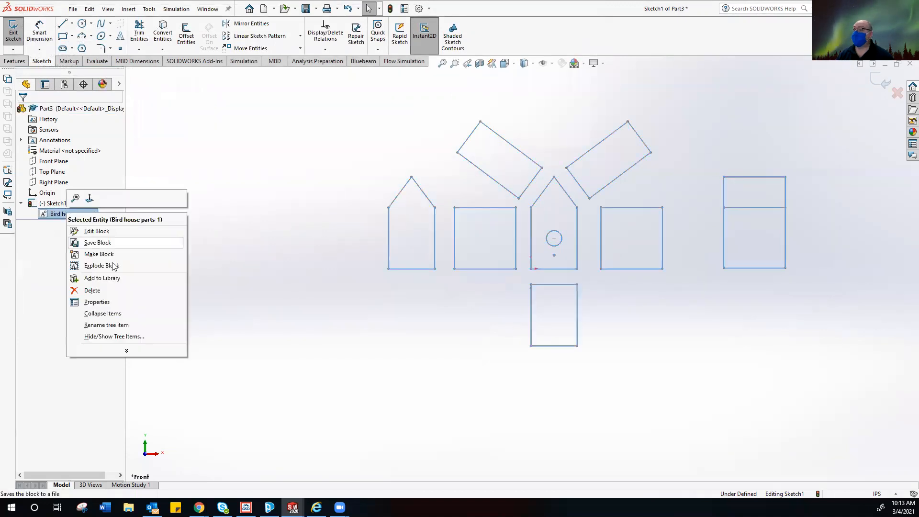
{"action": "left_click", "coordinate": [97, 266]}
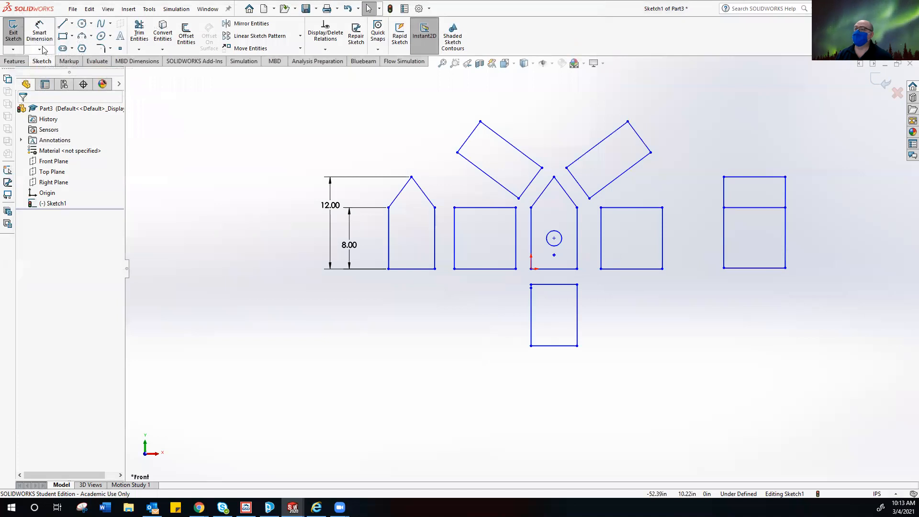
Step: Extrude the pointed front panel contour with the circular hole 0.25 in from the sketch plane
{"action": "left_click", "coordinate": [15, 62]}
{"action": "left_click", "coordinate": [18, 34]}
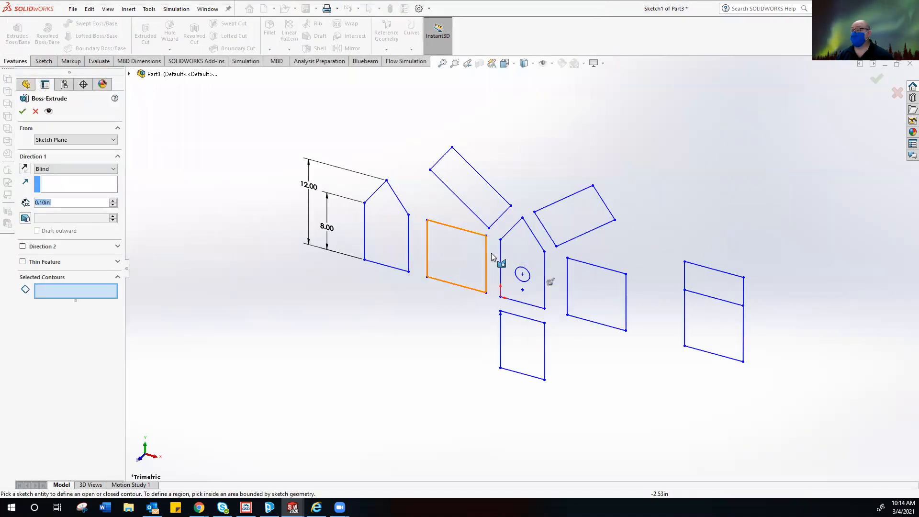
{"action": "left_click", "coordinate": [508, 248]}
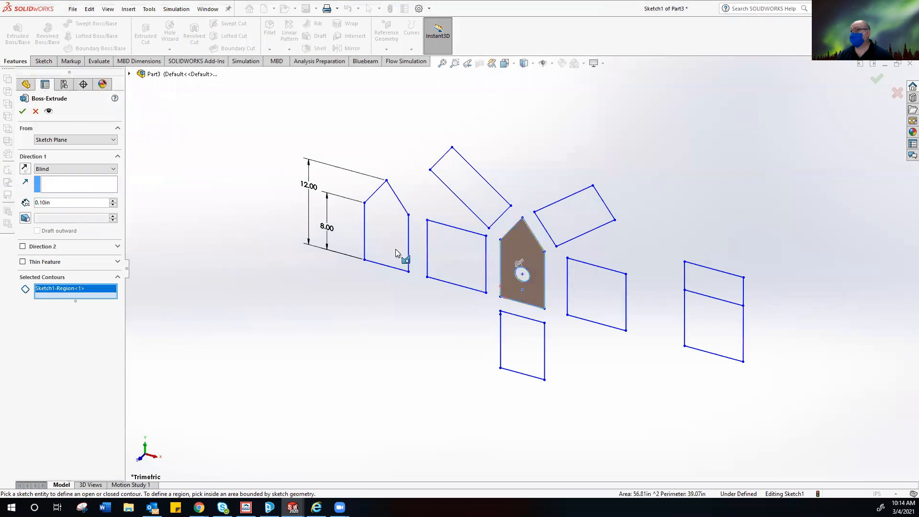
{"action": "type", "text": "0.25"}
{"action": "key", "text": "Return"}
{"action": "left_click", "coordinate": [22, 111]}
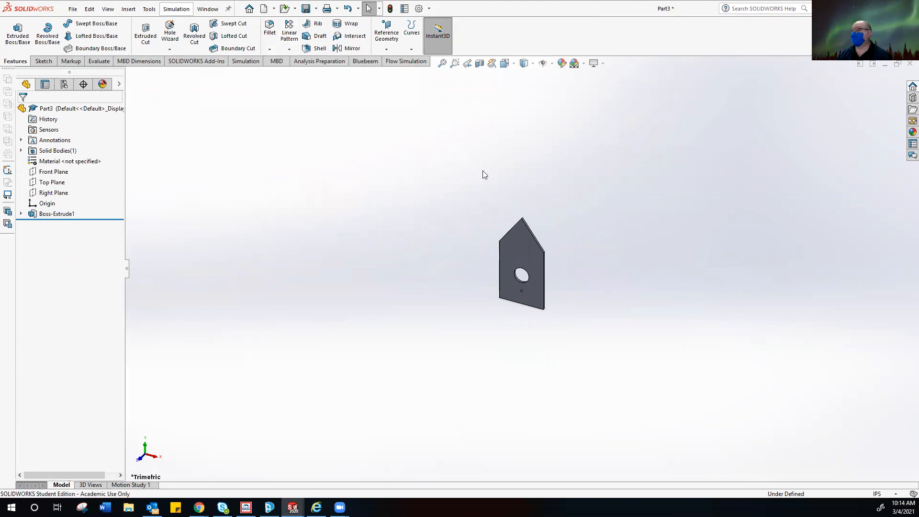
Step: Edit the front panel's extrusion and set its blind depth to 0.125 in
{"action": "right_click", "coordinate": [57, 213]}
{"action": "key", "text": "Escape"}
{"action": "right_click", "coordinate": [43, 214]}
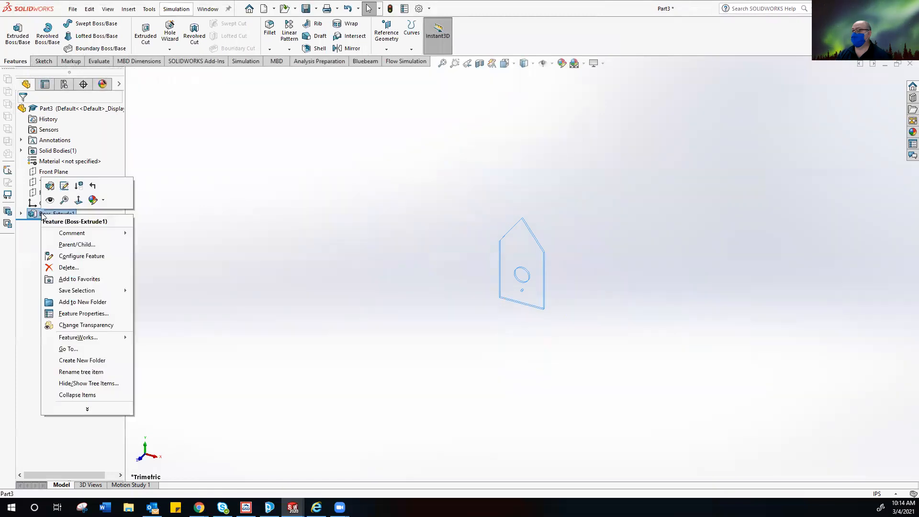
{"action": "left_click", "coordinate": [50, 186]}
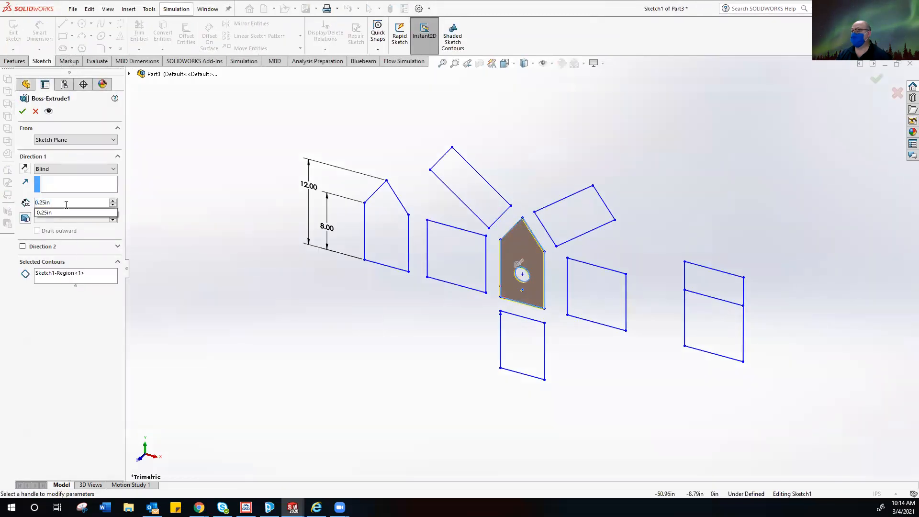
{"action": "type", "text": "0.125"}
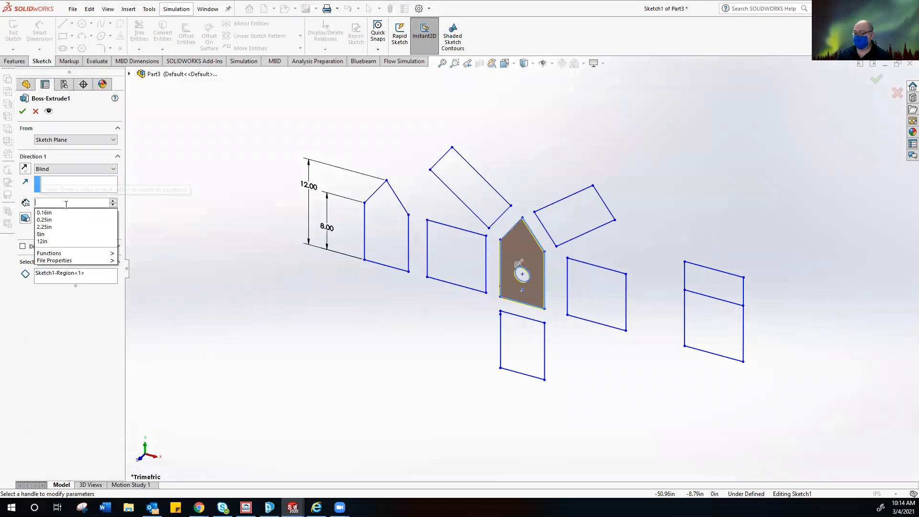
{"action": "key", "text": "Return"}
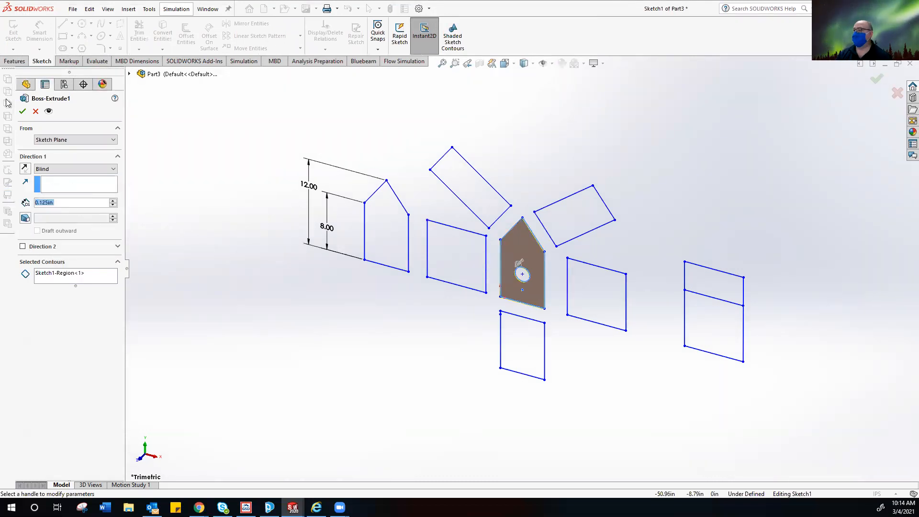
{"action": "left_click", "coordinate": [22, 111]}
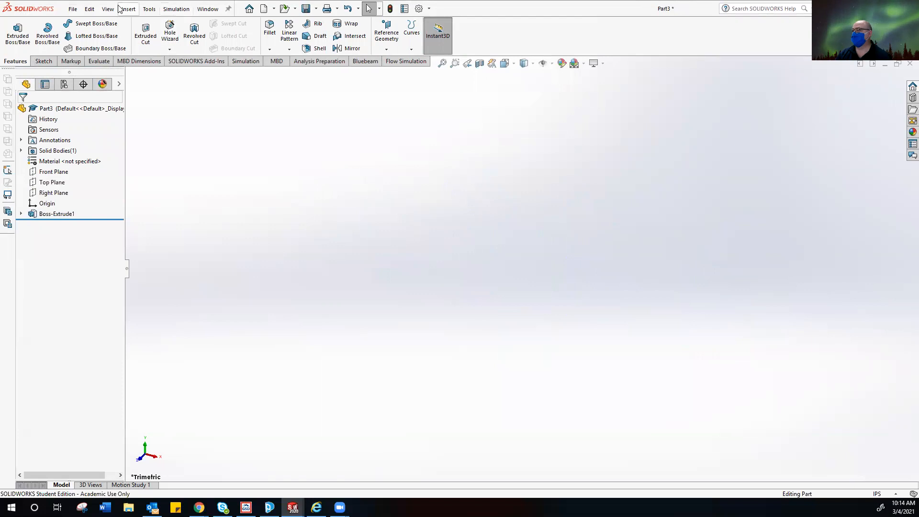
{"action": "left_click", "coordinate": [149, 8]}
{"action": "mouse_move", "coordinate": [192, 332]}
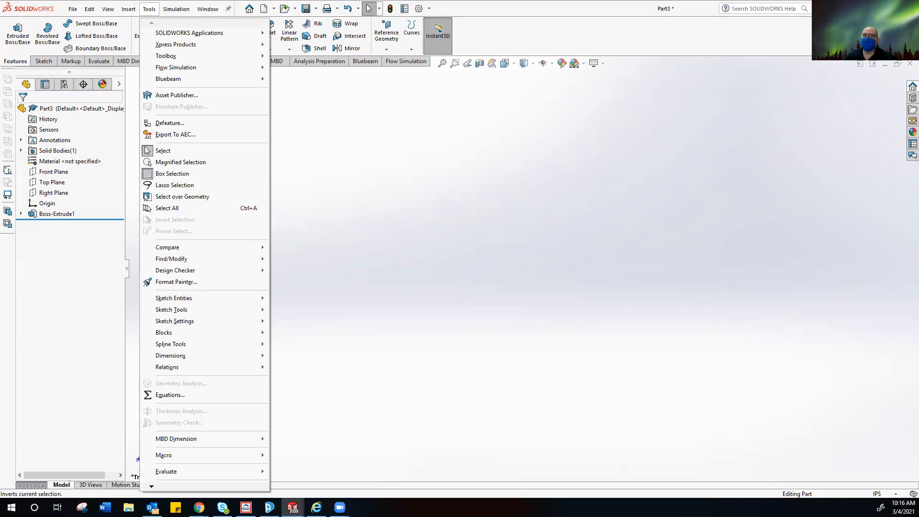
{"action": "key", "text": "alt+Tab"}
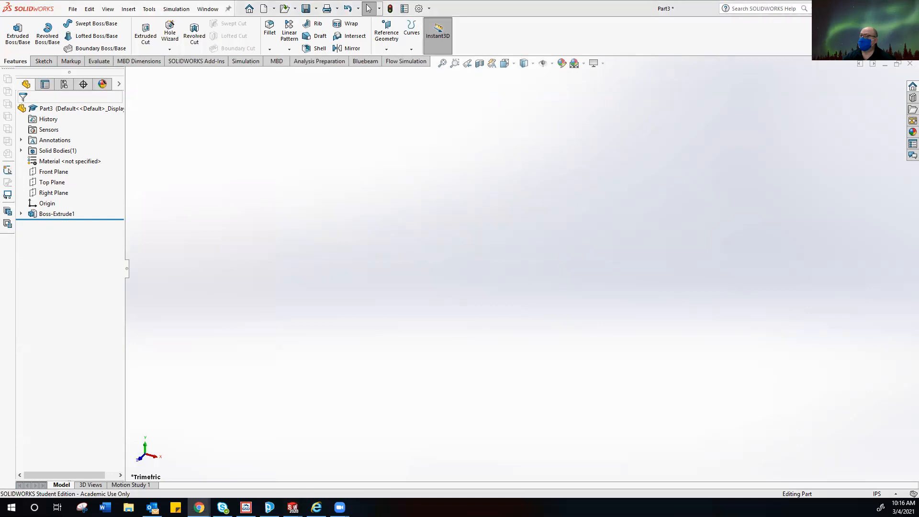
{"action": "key", "text": "alt+Tab"}
{"action": "key", "text": "alt+Tab"}
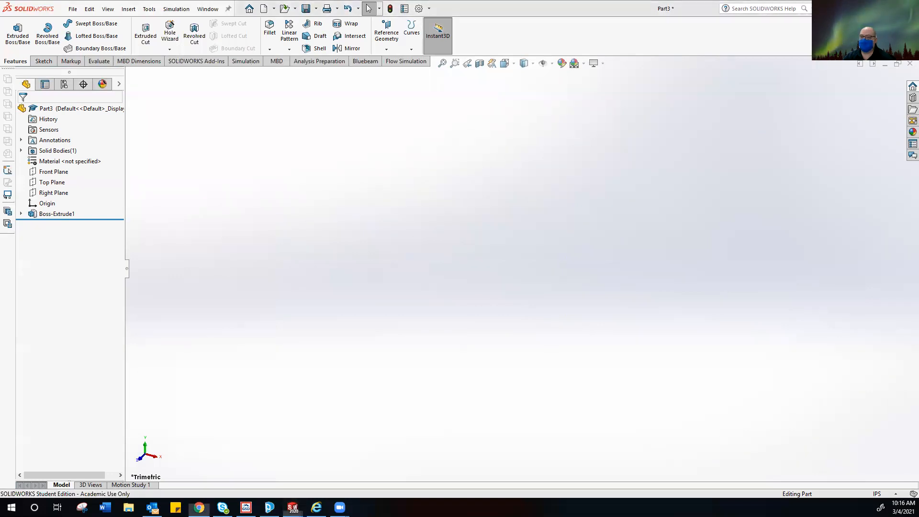